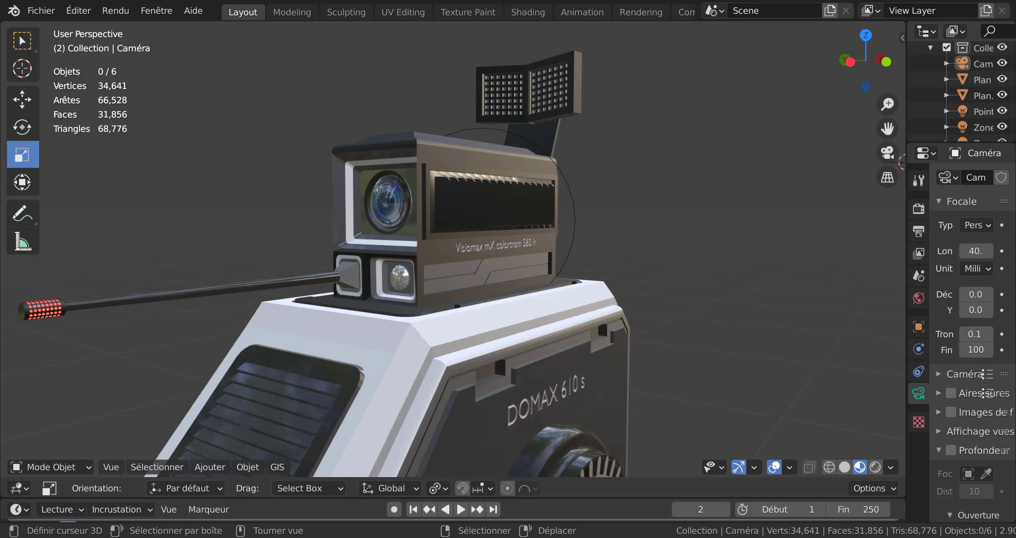
- Examine the roof block on the robot being modelled and compare it with the finished camera head in the Domax 610s file
{"action": "mouse_move", "coordinate": [791, 537]}
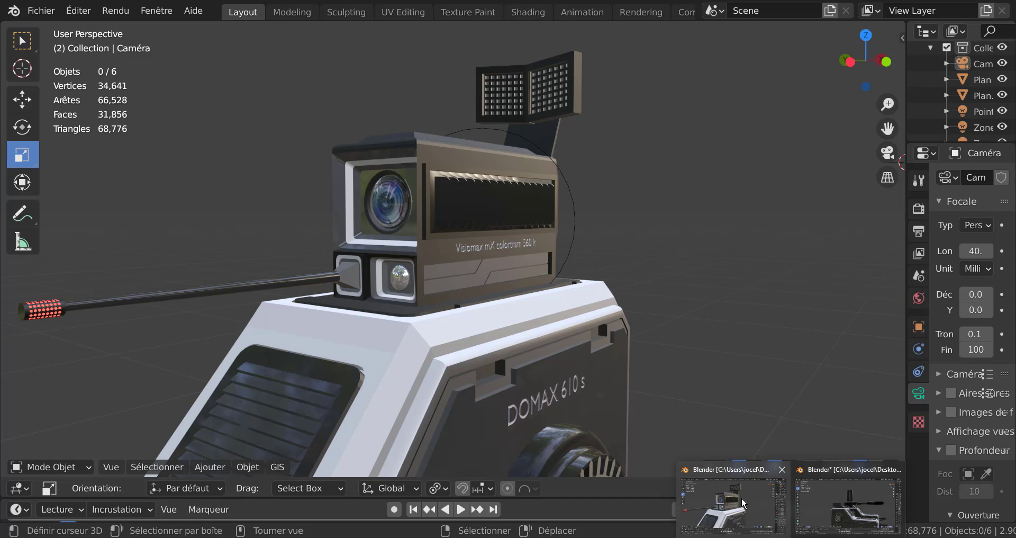
{"action": "left_click", "coordinate": [824, 496]}
{"action": "mouse_move", "coordinate": [557, 332]}
{"action": "middle_mouse_down"}
{"action": "mouse_move", "coordinate": [626, 336]}
{"action": "mouse_move", "coordinate": [530, 333]}
{"action": "mouse_move", "coordinate": [553, 333]}
{"action": "middle_mouse_up"}
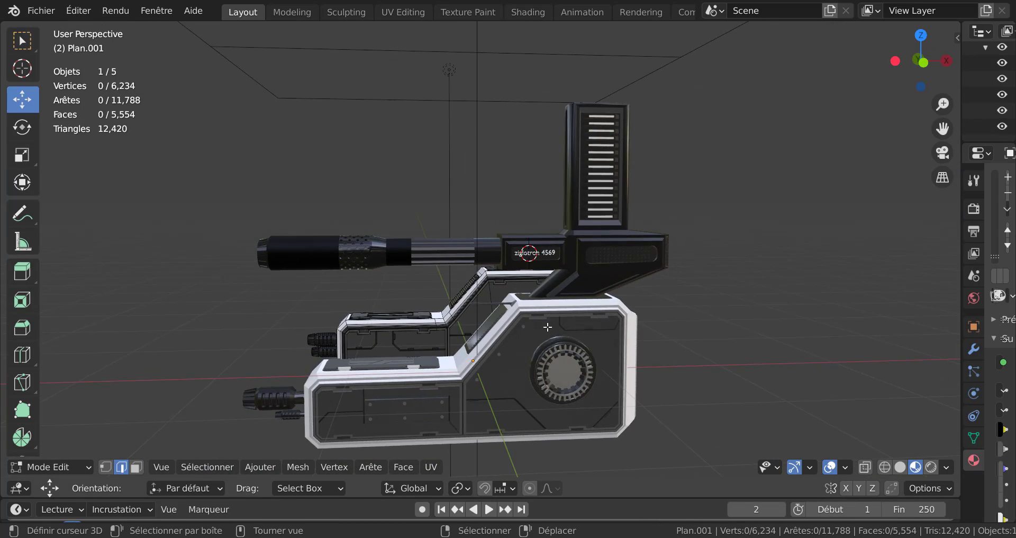
{"action": "scroll", "coordinate": [635, 279], "scroll_direction": "up", "scroll_amount": 5}
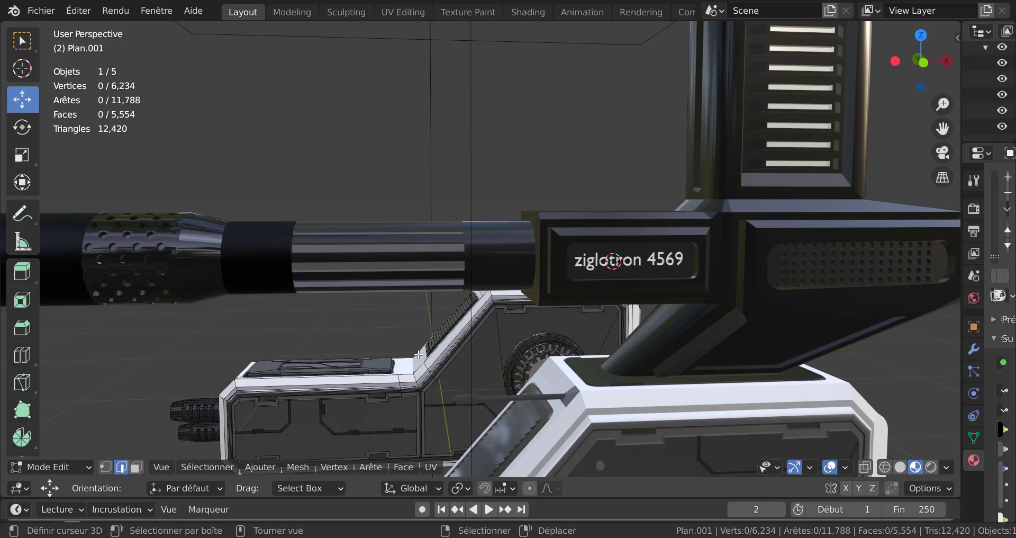
{"action": "scroll", "coordinate": [347, 327], "scroll_direction": "down", "scroll_amount": 5}
{"action": "middle_click_drag", "start_coordinate": [348, 327], "coordinate": [526, 265]}
{"action": "scroll", "coordinate": [464, 371], "scroll_direction": "up", "scroll_amount": 5}
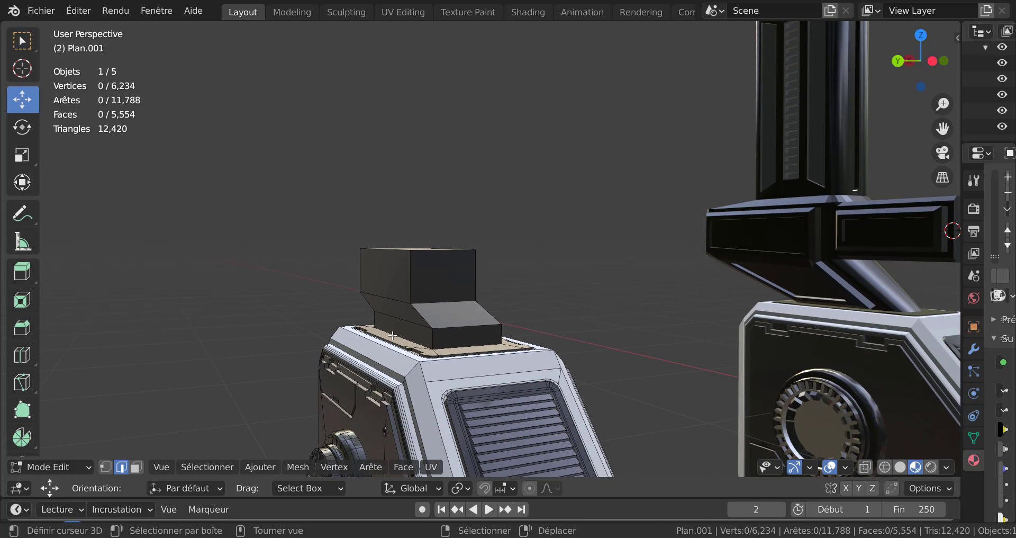
{"action": "mouse_move", "coordinate": [392, 336]}
{"action": "middle_mouse_down"}
{"action": "mouse_move", "coordinate": [441, 339]}
{"action": "mouse_move", "coordinate": [412, 340]}
{"action": "middle_mouse_up"}
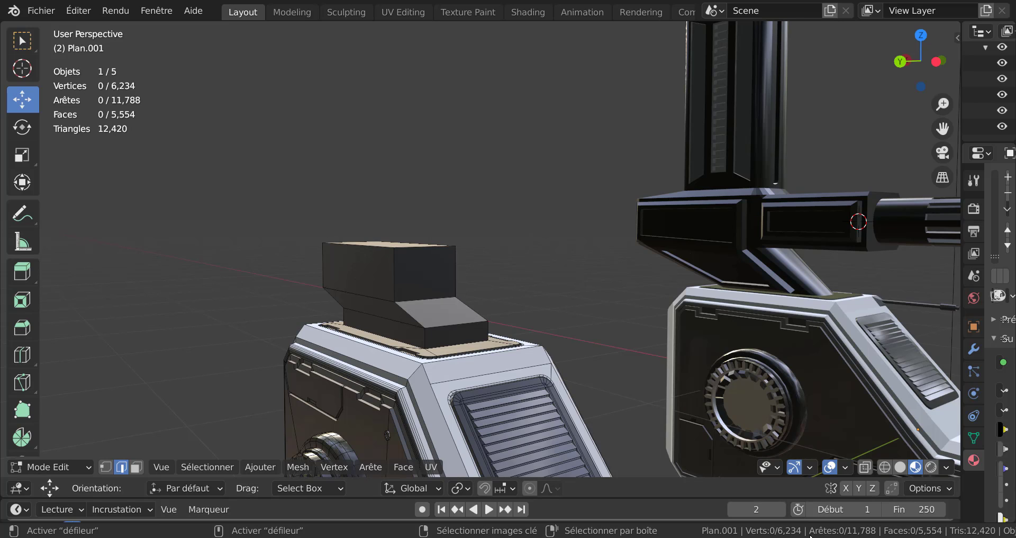
{"action": "left_click", "coordinate": [704, 497]}
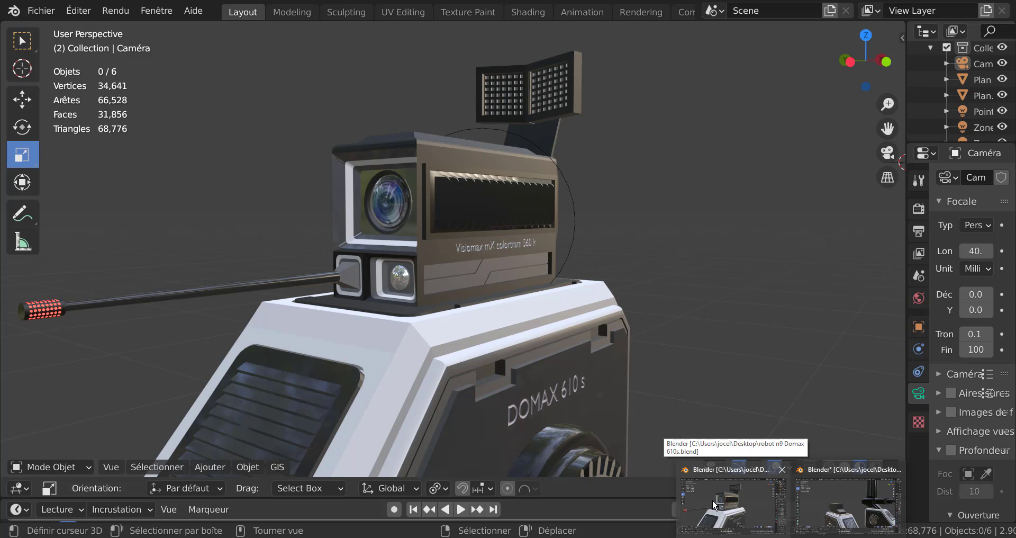
- Return to the working file, select the two long lower edges of the upper roof block and set the transform pivot point to Barycentre
{"action": "left_click", "coordinate": [848, 505]}
{"action": "middle_click_drag", "start_coordinate": [418, 292], "coordinate": [319, 311]}
{"action": "left_click", "coordinate": [304, 314]}
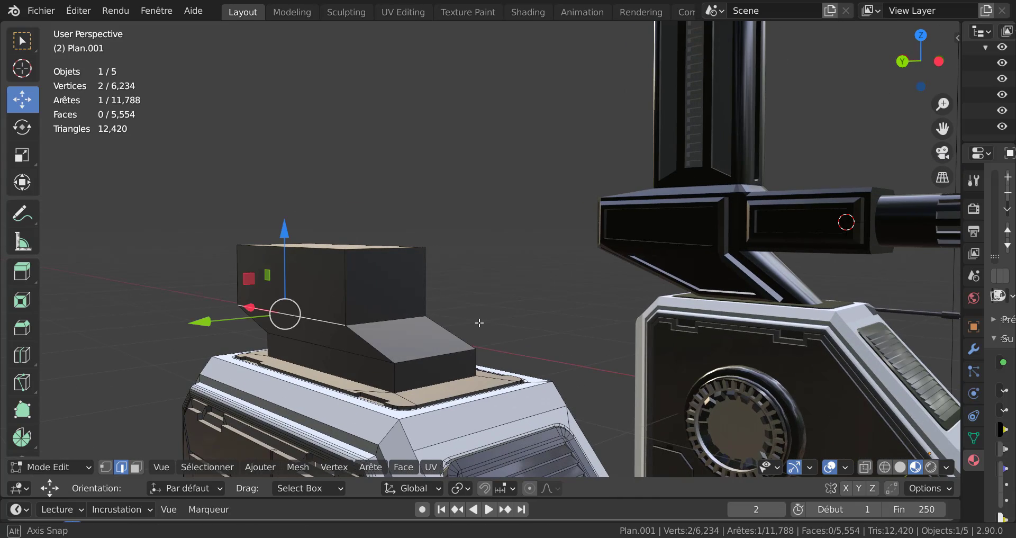
{"action": "middle_click_drag", "start_coordinate": [476, 384], "coordinate": [626, 402]}
{"action": "left_click", "coordinate": [621, 311], "text": "shift"}
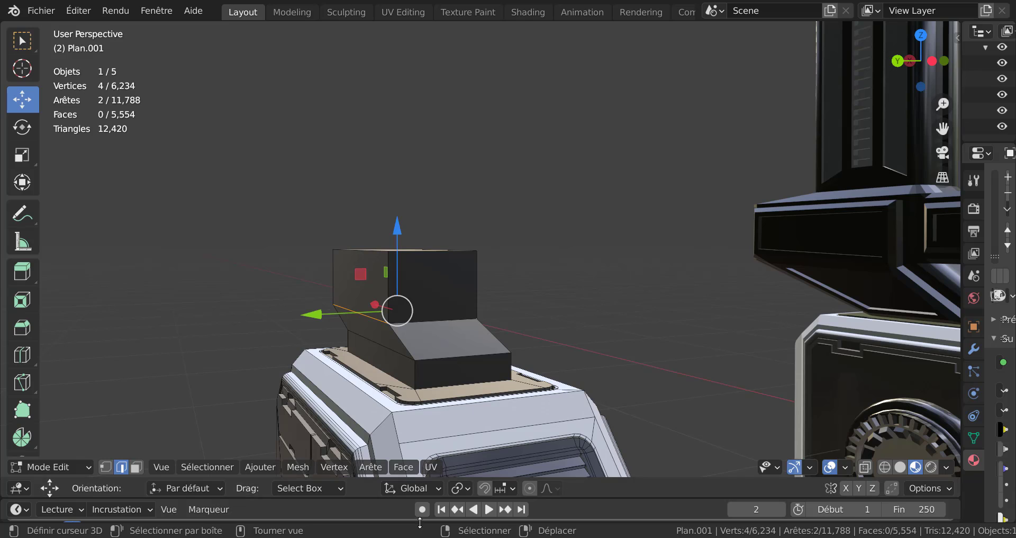
{"action": "left_click", "coordinate": [459, 488]}
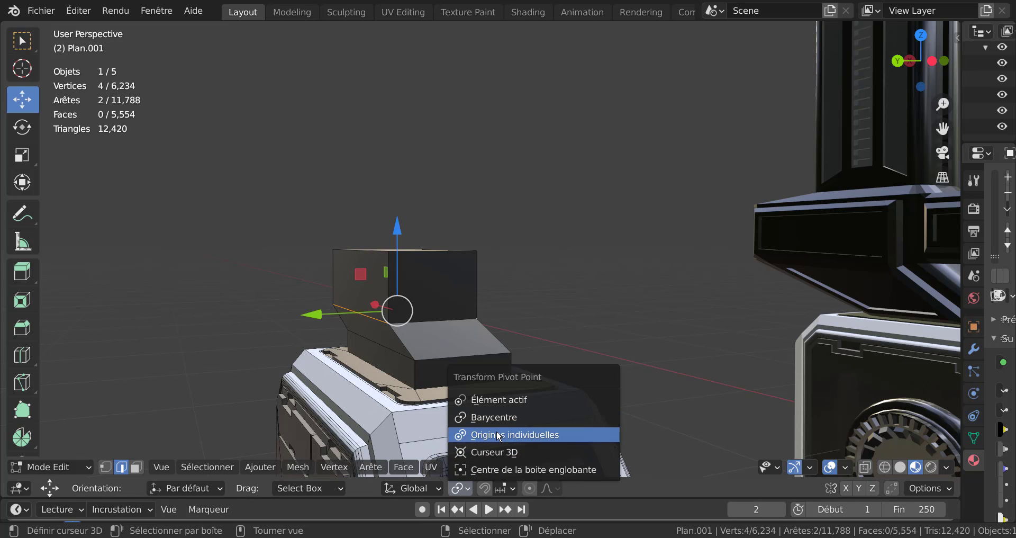
{"action": "left_click", "coordinate": [499, 417]}
- Try to scale the two selected middle edges of the roof block along the global Y axis
{"action": "middle_click_drag", "start_coordinate": [609, 329], "coordinate": [498, 341]}
{"action": "scroll", "coordinate": [616, 314], "scroll_direction": "up", "scroll_amount": 2}
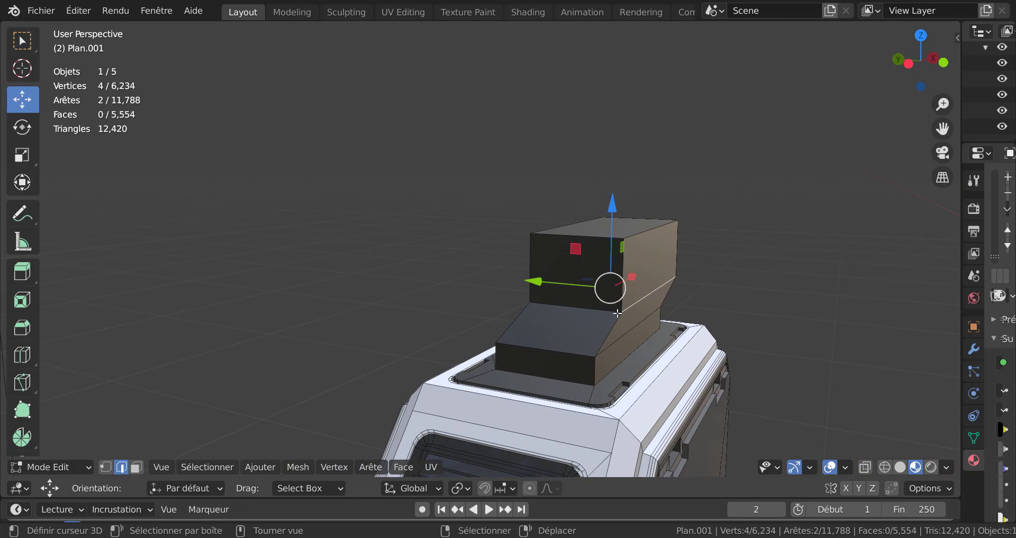
{"action": "scroll", "coordinate": [756, 335], "scroll_direction": "down", "scroll_amount": 2}
{"action": "middle_click_drag", "start_coordinate": [757, 336], "coordinate": [793, 355]}
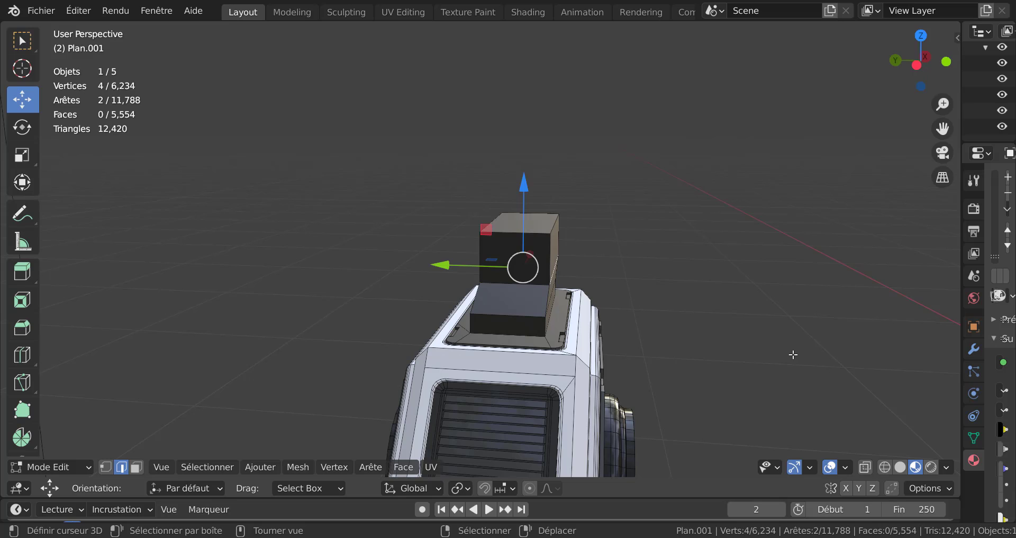
{"action": "key", "text": "s"}
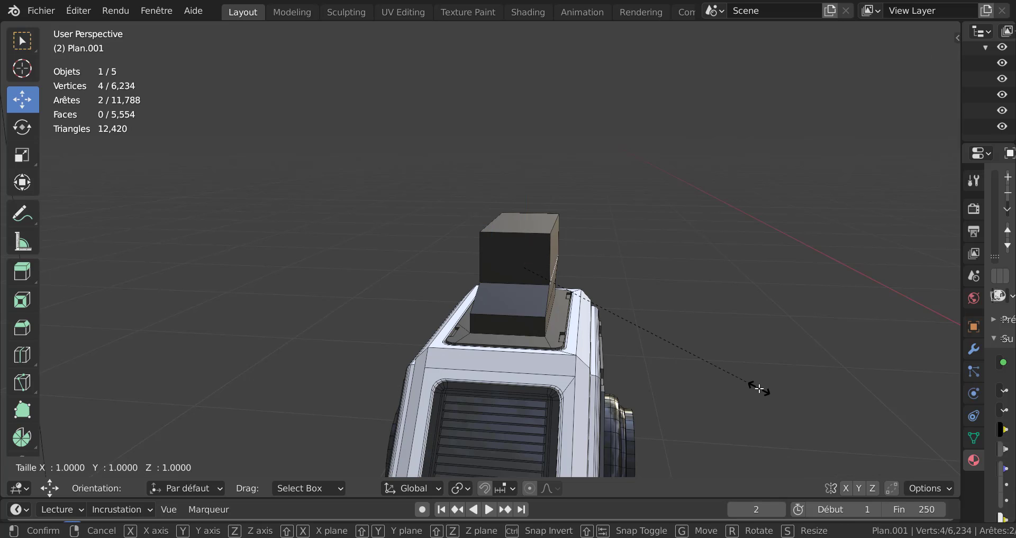
{"action": "key", "text": "y"}
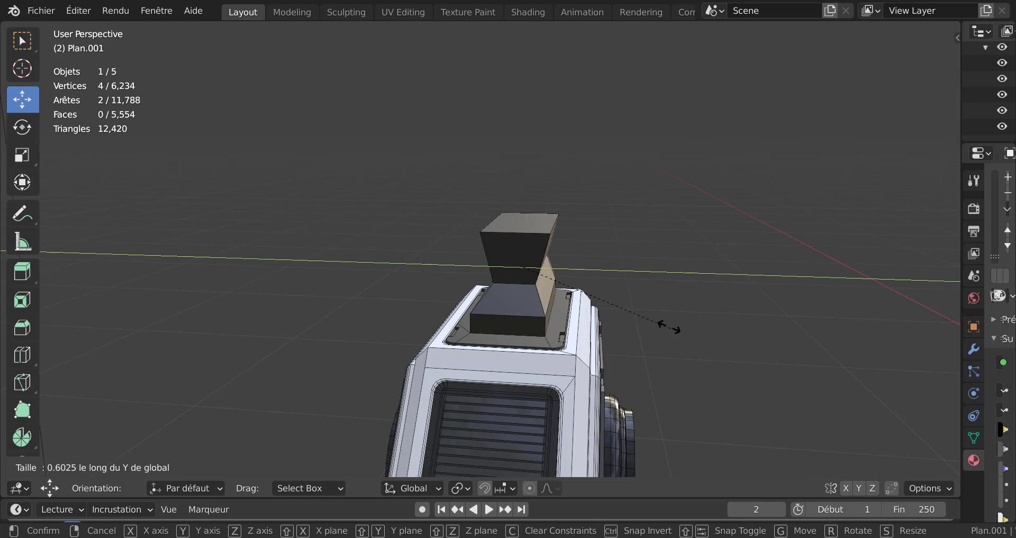
{"action": "type", "text": "00"}
{"action": "key", "text": "Return"}
- Scale the two long upper edges of the roof block's base inward along the global Y axis so its sides slope
{"action": "middle_click_drag", "start_coordinate": [628, 343], "coordinate": [704, 402]}
{"action": "left_click", "coordinate": [399, 316], "text": "shift"}
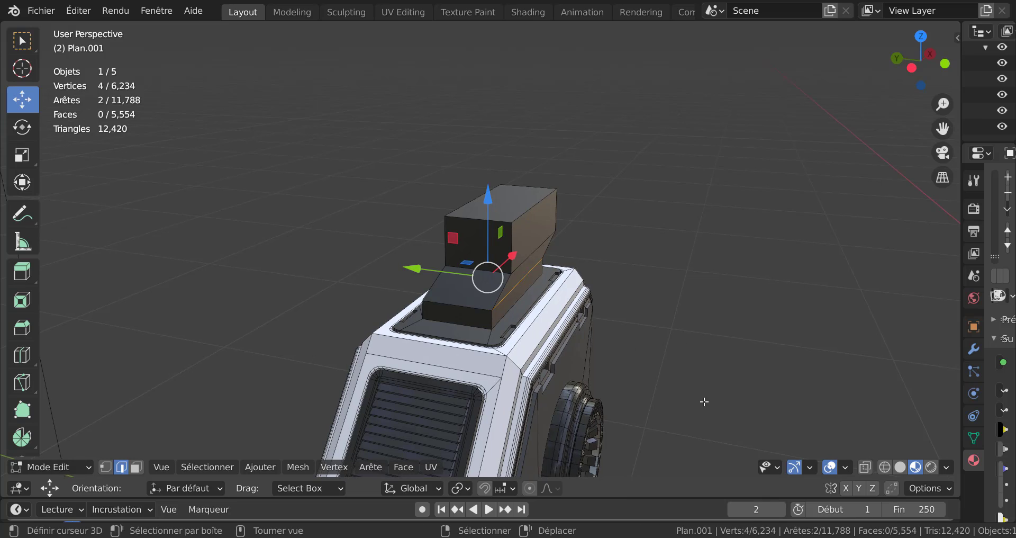
{"action": "key", "text": "s"}
{"action": "key", "text": "y"}
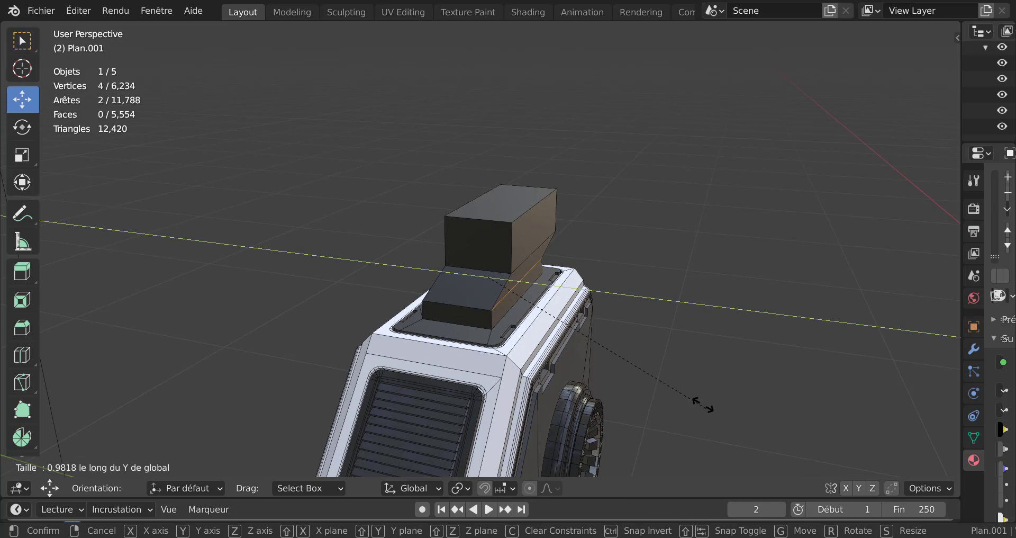
{"action": "left_click", "coordinate": [653, 350]}
{"action": "key", "text": "Tab"}
{"action": "middle_click_drag", "start_coordinate": [640, 361], "coordinate": [600, 344]}
{"action": "scroll", "coordinate": [598, 342], "scroll_direction": "up", "scroll_amount": 4}
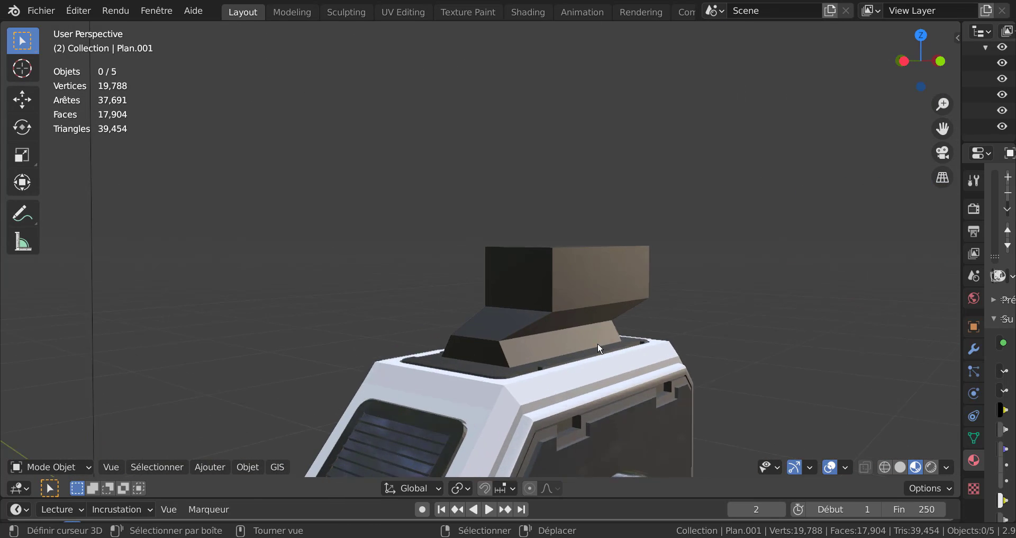
{"action": "key", "text": "Tab"}
- Raise the top face of the roof block about 0.02 m along the global Z axis
{"action": "middle_click_drag", "start_coordinate": [661, 332], "coordinate": [543, 132]}
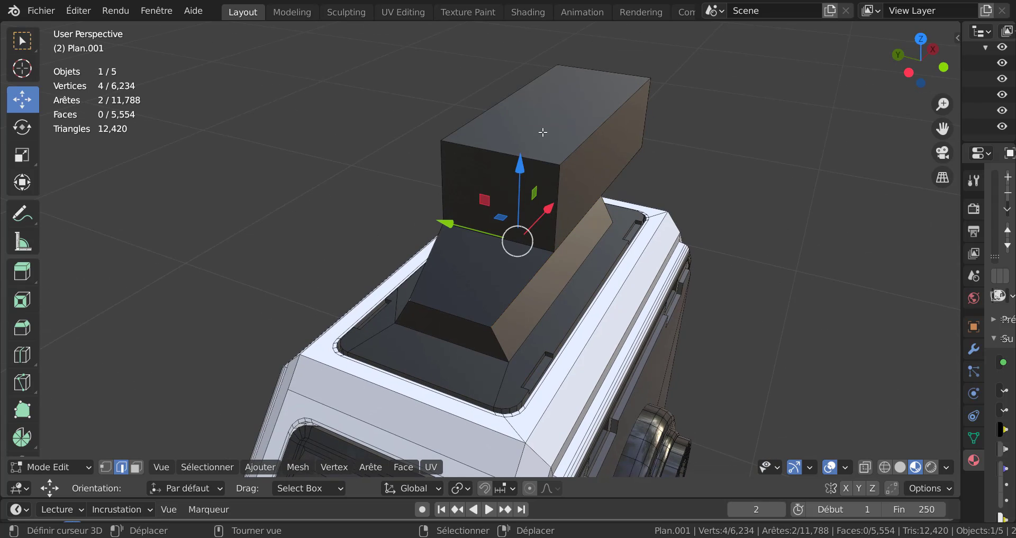
{"action": "key", "text": "3"}
{"action": "left_click", "coordinate": [547, 112]}
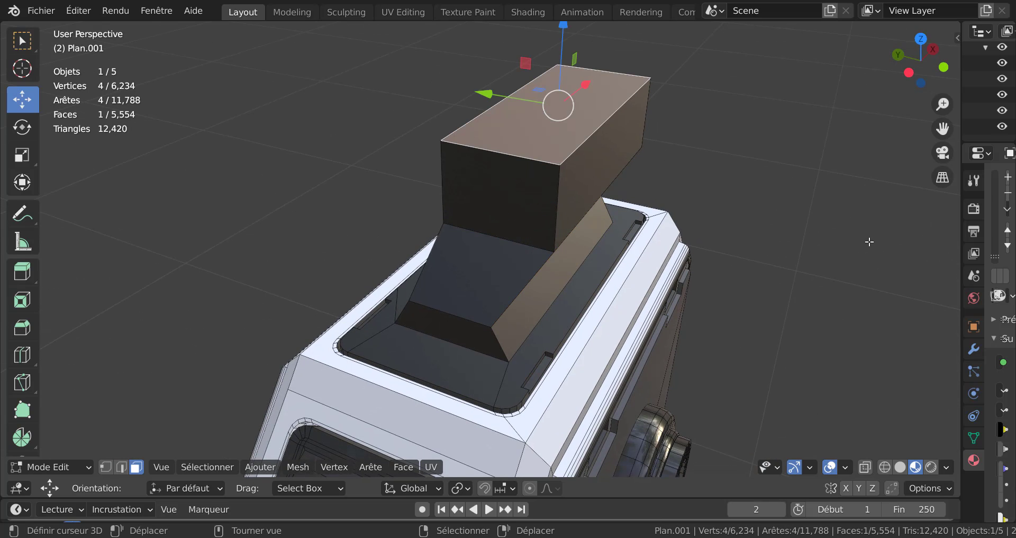
{"action": "key", "text": "n"}
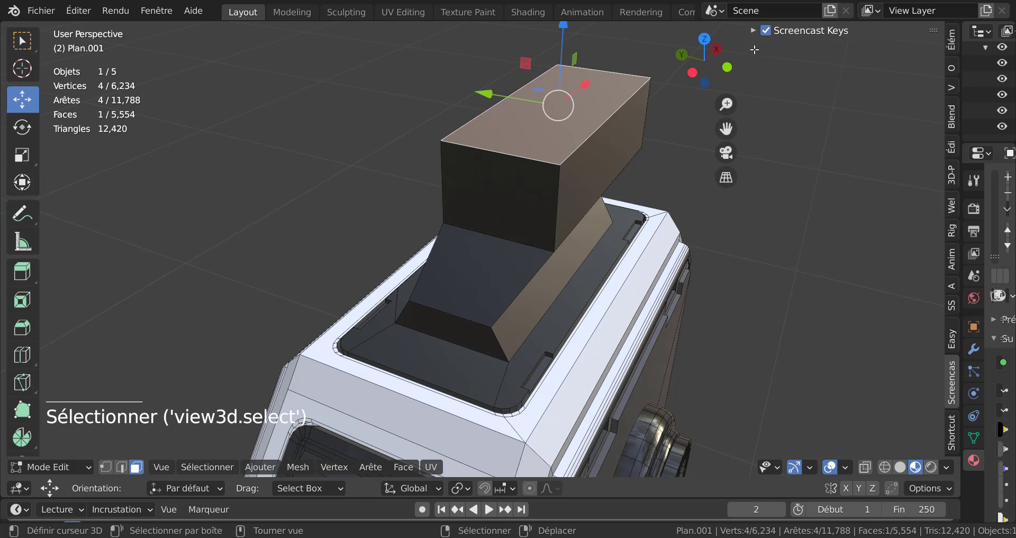
{"action": "key", "text": "n"}
{"action": "scroll", "coordinate": [767, 170], "scroll_direction": "down", "scroll_amount": 1}
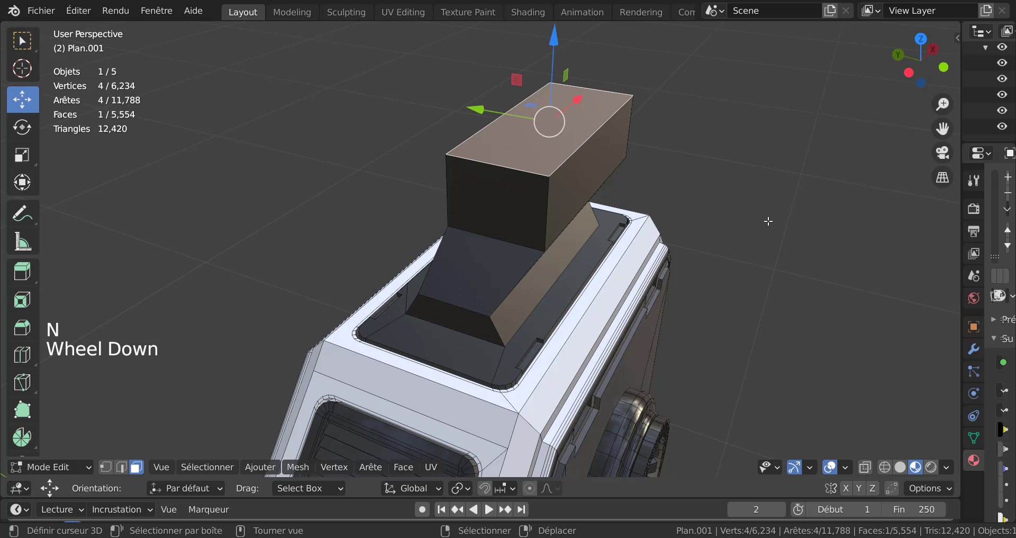
{"action": "scroll", "coordinate": [744, 229], "scroll_direction": "down", "scroll_amount": 1, "text": "shift"}
{"action": "middle_click_drag", "start_coordinate": [744, 229], "coordinate": [794, 219], "text": "shift"}
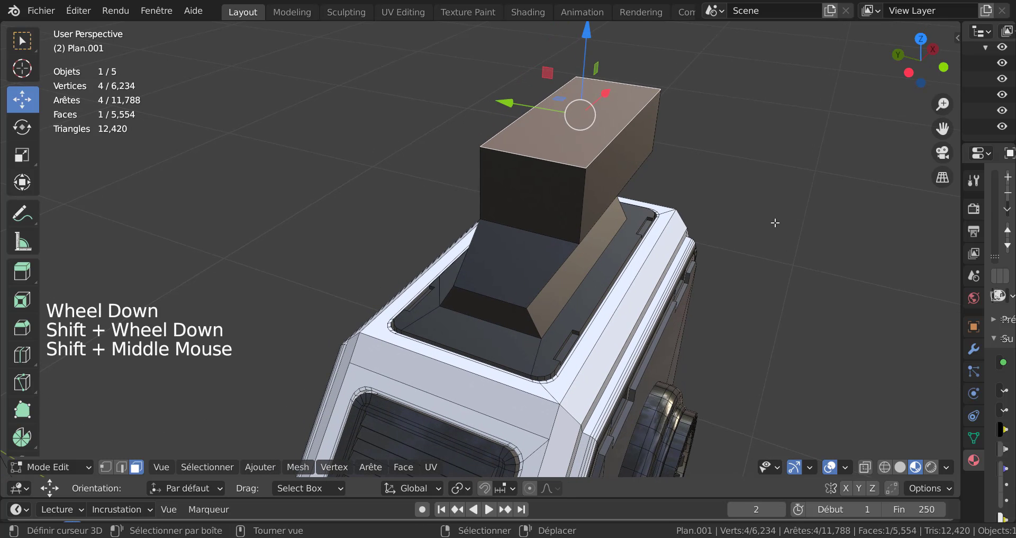
{"action": "scroll", "coordinate": [740, 195], "scroll_direction": "up", "scroll_amount": 1}
{"action": "mouse_move", "coordinate": [740, 196]}
{"action": "middle_mouse_down"}
{"action": "mouse_move", "coordinate": [751, 154]}
{"action": "mouse_move", "coordinate": [735, 192]}
{"action": "middle_mouse_up"}
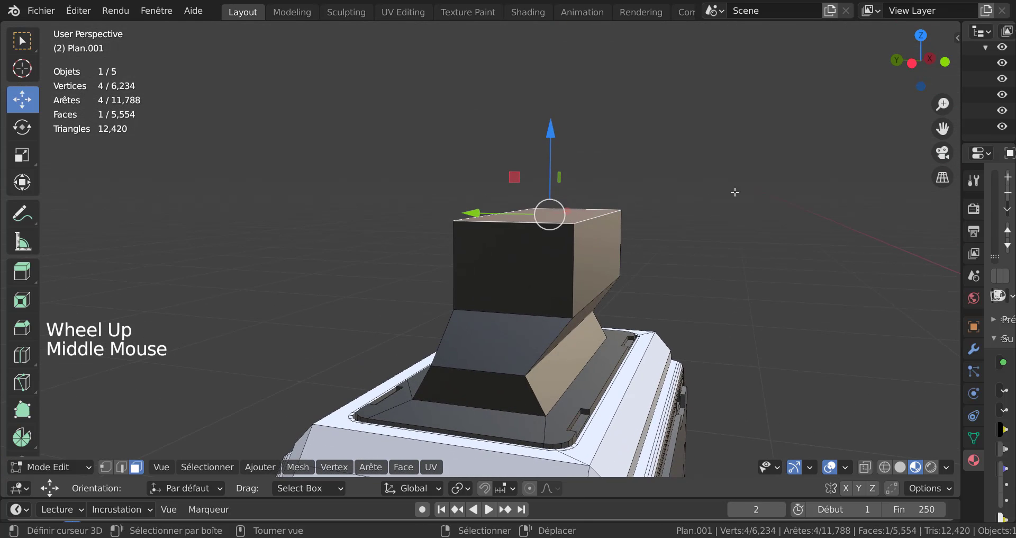
{"action": "key", "text": "g"}
{"action": "key", "text": "z"}
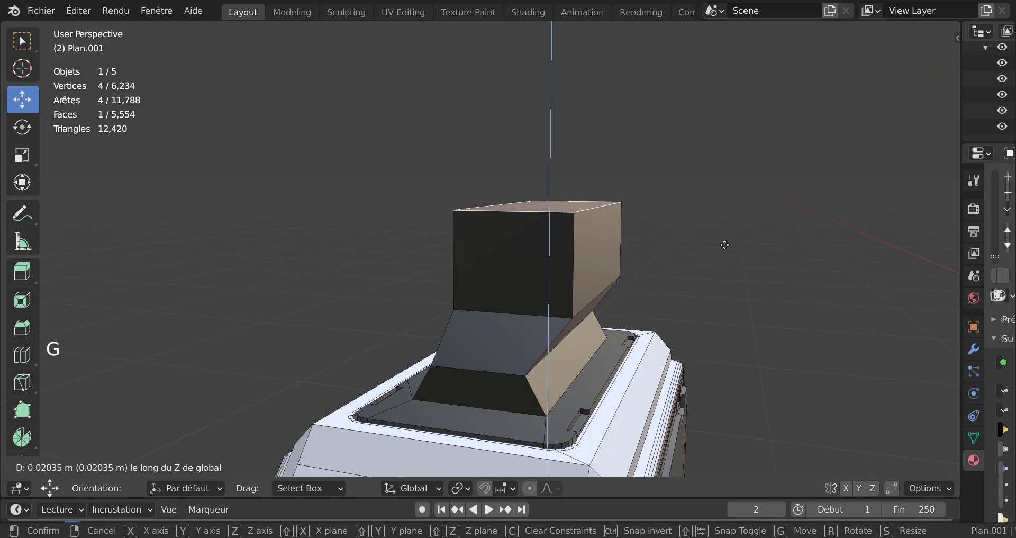
{"action": "left_click", "coordinate": [724, 244]}
{"action": "middle_click_drag", "start_coordinate": [724, 243], "coordinate": [453, 270]}
{"action": "right_click", "coordinate": [438, 246]}
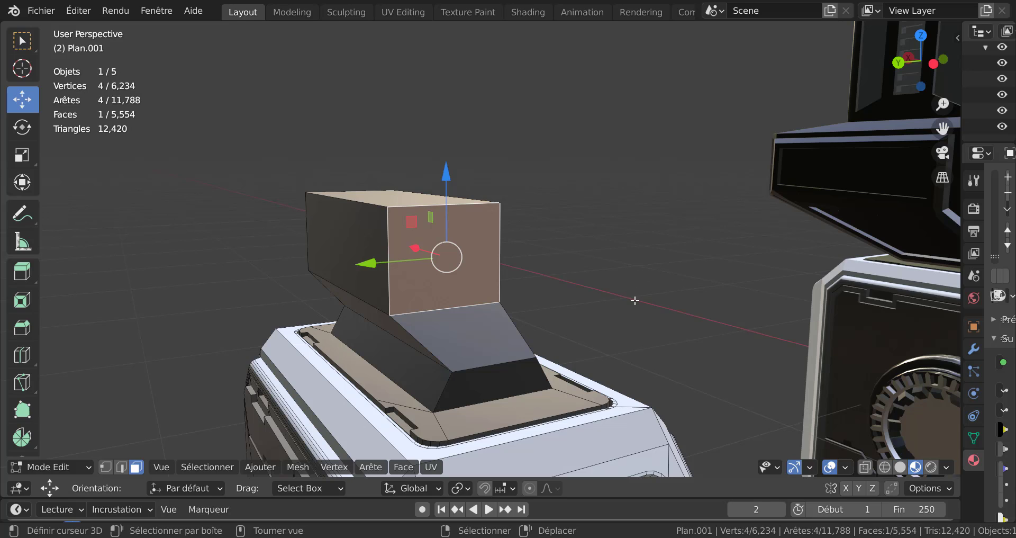
{"action": "middle_click_drag", "start_coordinate": [635, 300], "coordinate": [627, 272], "text": "shift"}
{"action": "scroll", "coordinate": [628, 272], "scroll_direction": "up", "scroll_amount": 1}
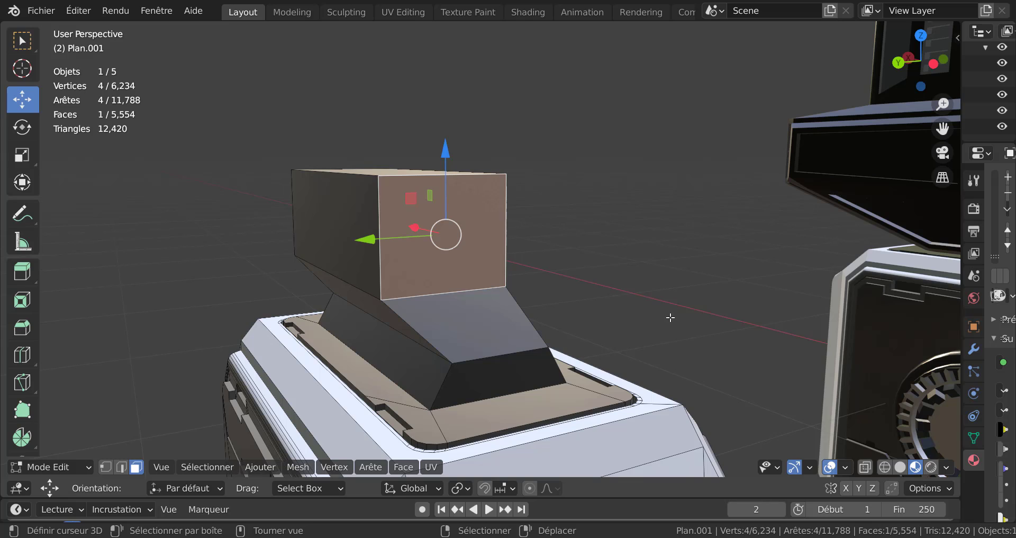
{"action": "right_click", "coordinate": [387, 168]}
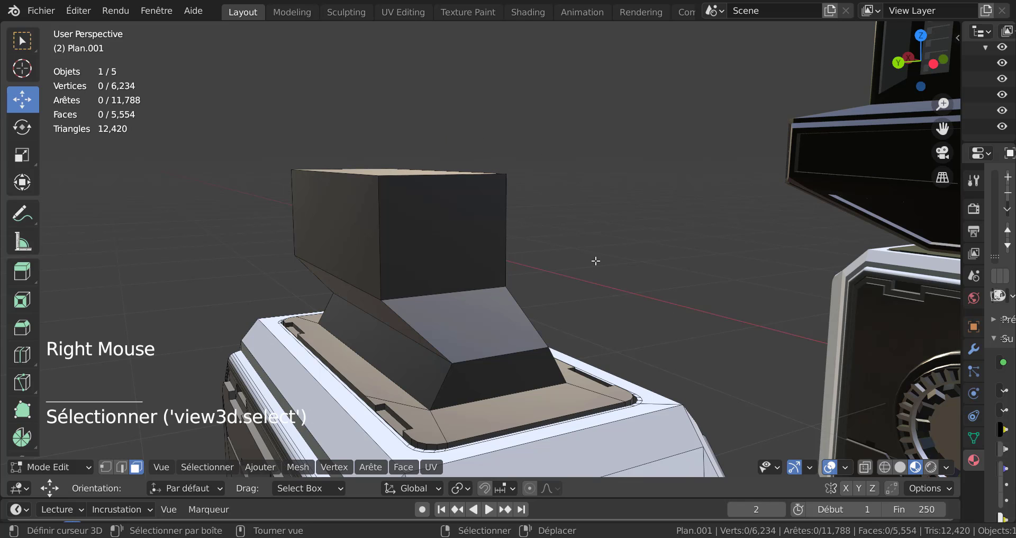
{"action": "key", "text": "g"}
{"action": "key", "text": "z"}
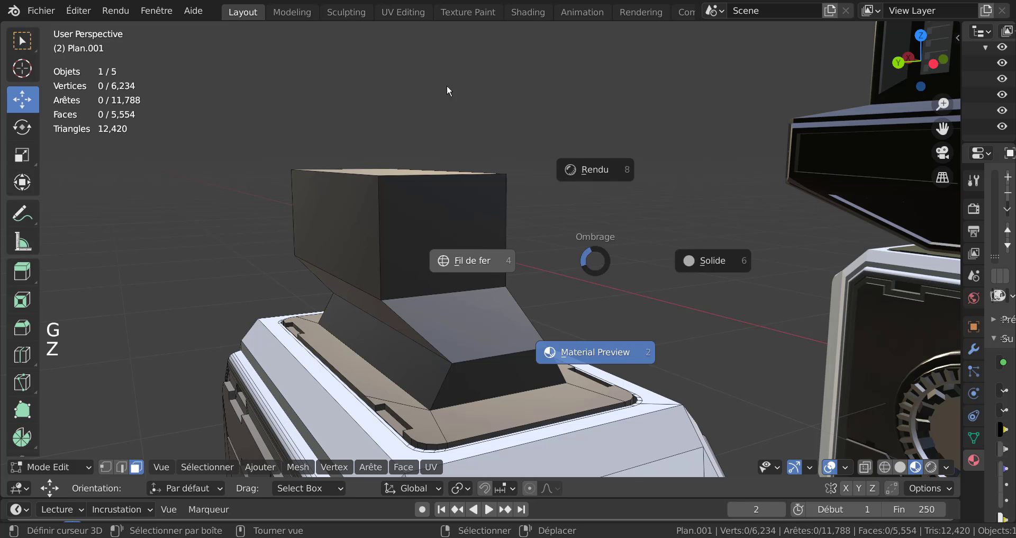
{"action": "key", "text": "z"}
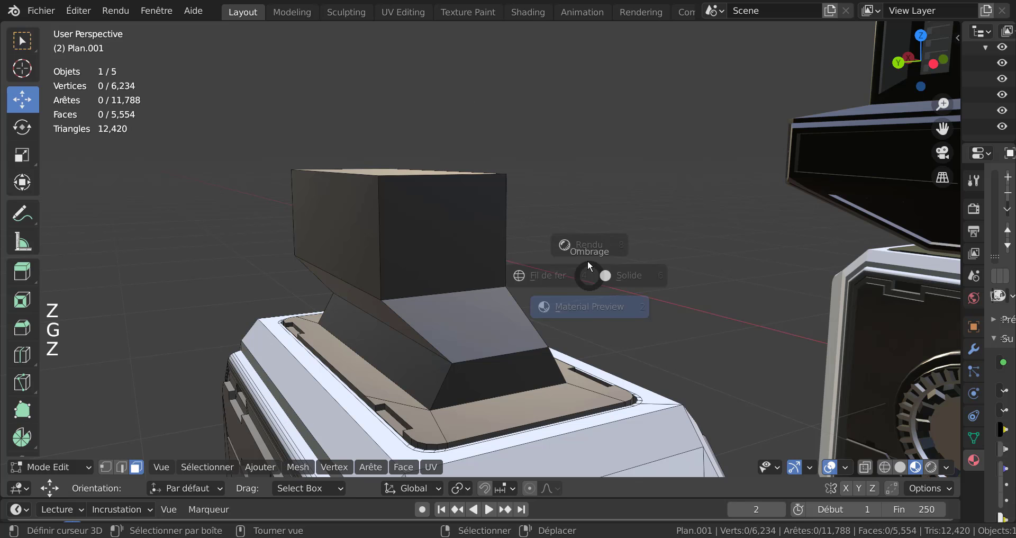
- Raise the roof block's top face another 0.023 m or so along the global Z axis
{"action": "middle_click_drag", "start_coordinate": [406, 126], "coordinate": [471, 151]}
{"action": "right_click", "coordinate": [345, 62]}
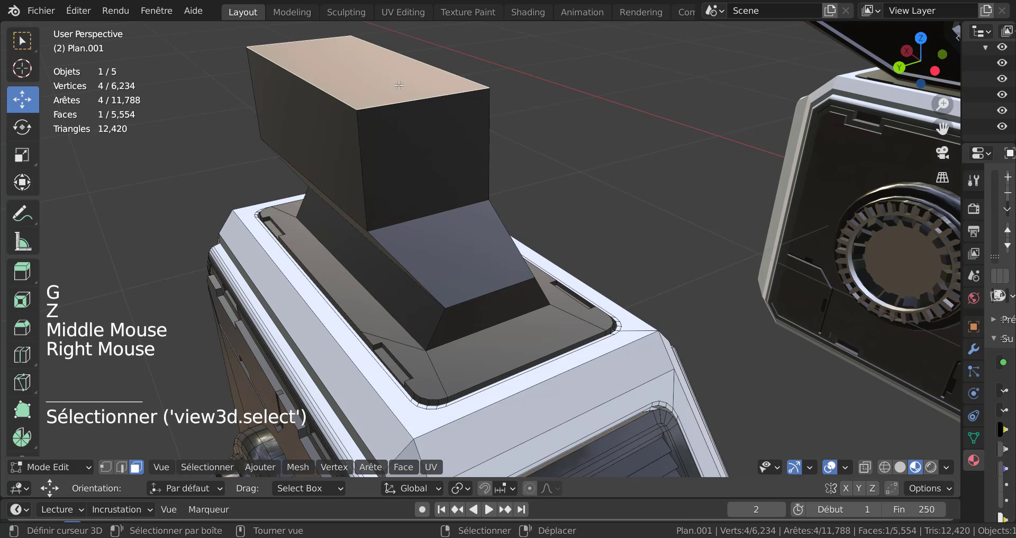
{"action": "key", "text": "g"}
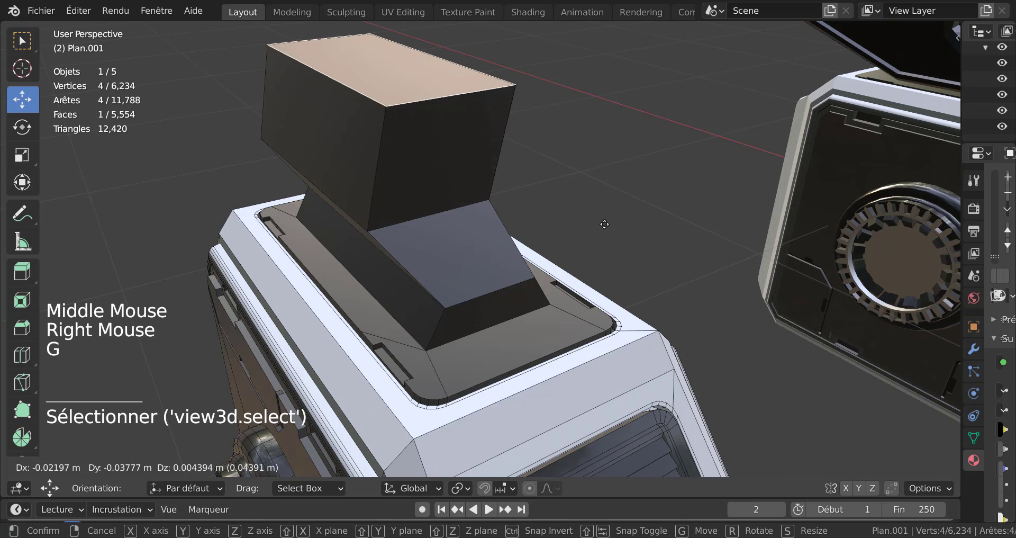
{"action": "right_click", "coordinate": [600, 210]}
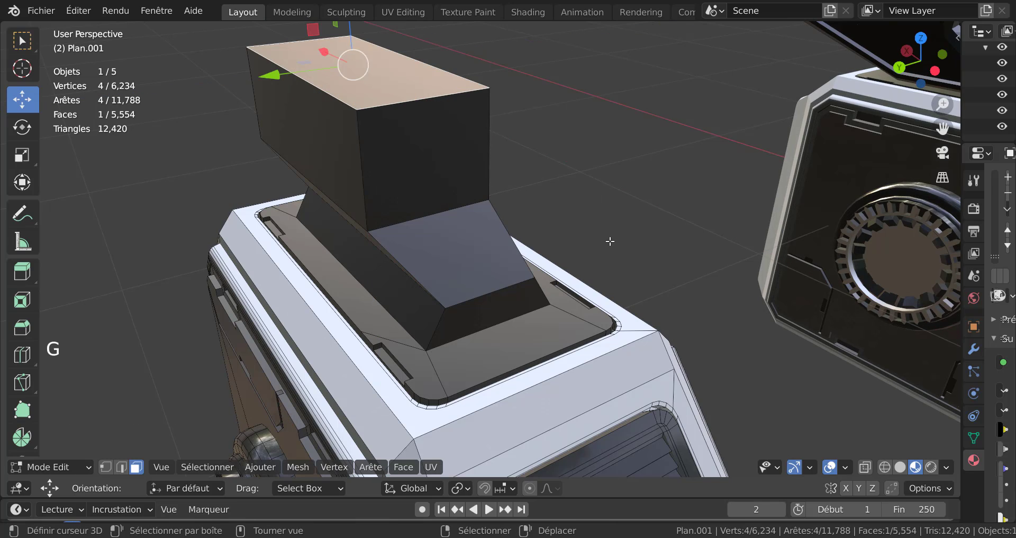
{"action": "middle_click_drag", "start_coordinate": [610, 241], "coordinate": [605, 197]}
{"action": "key", "text": "g"}
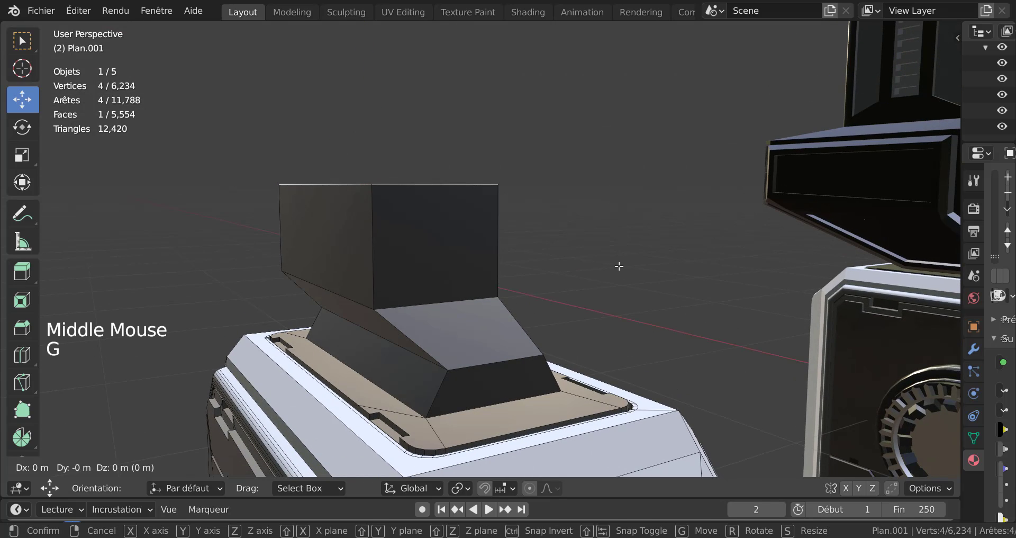
{"action": "key", "text": "z"}
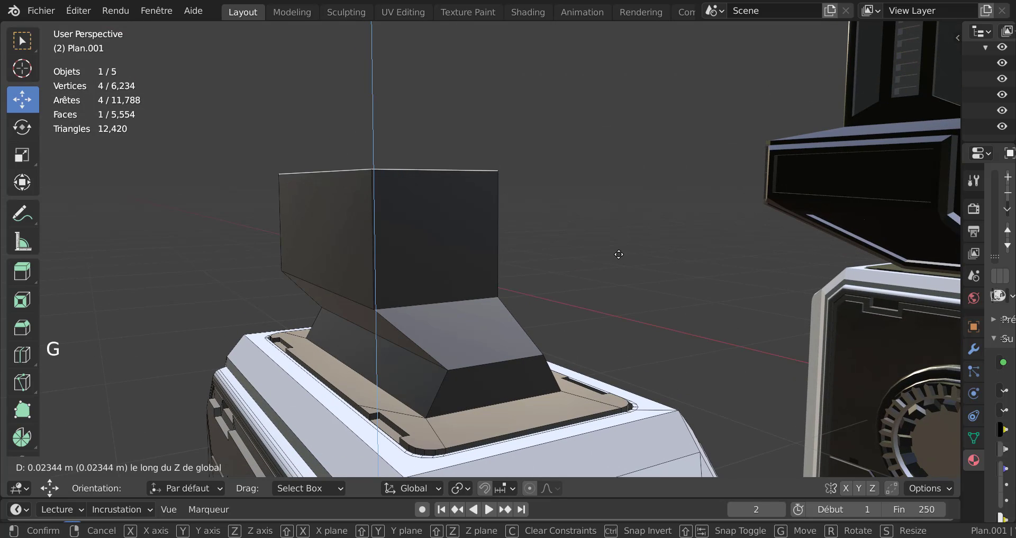
{"action": "left_click", "coordinate": [619, 254]}
- Inset the front face of the roof block's head by about 0.036 m
{"action": "right_click", "coordinate": [440, 235]}
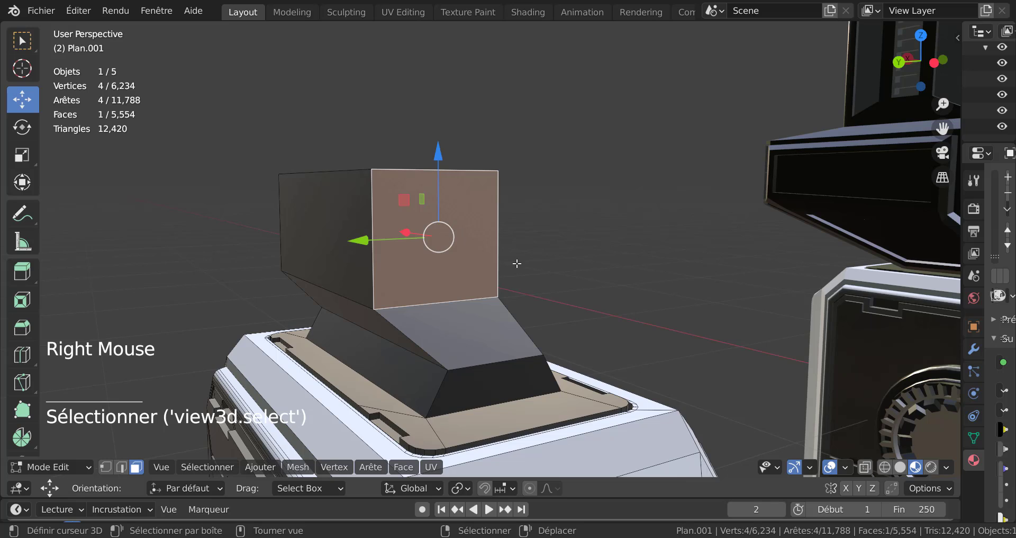
{"action": "scroll", "coordinate": [518, 263], "scroll_direction": "down", "scroll_amount": 2}
{"action": "middle_click_drag", "start_coordinate": [517, 263], "coordinate": [612, 299]}
{"action": "key", "text": "i"}
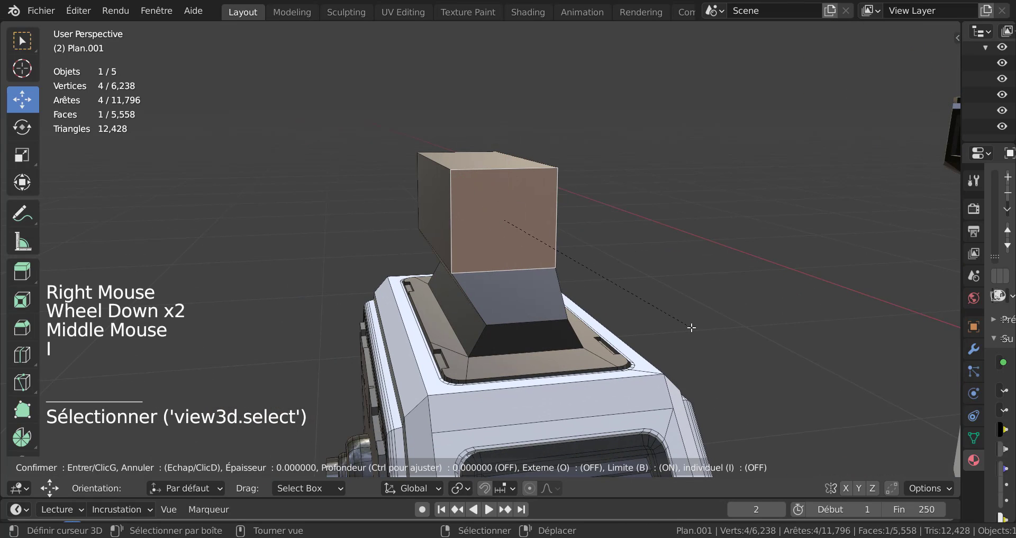
{"action": "left_click", "coordinate": [685, 297]}
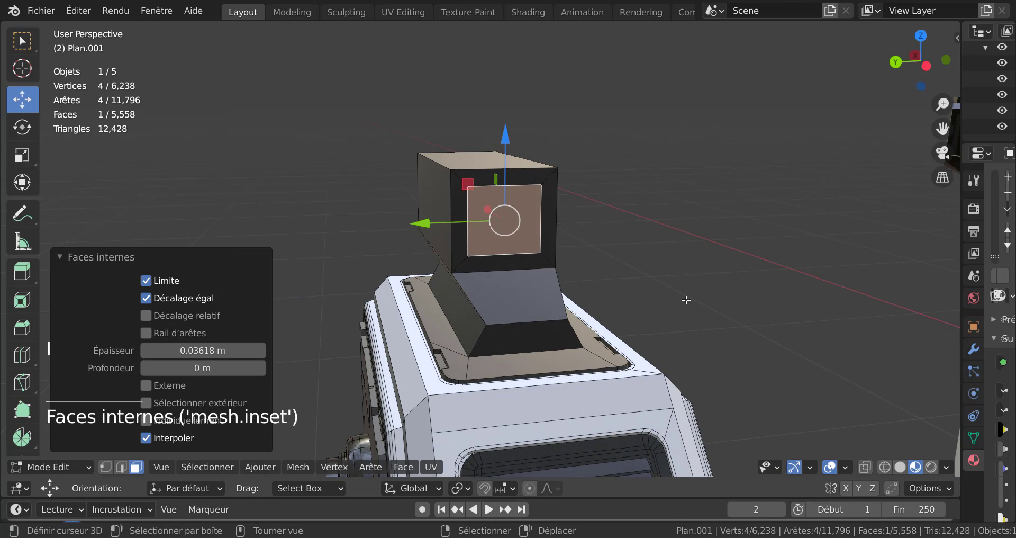
- Move the inset front face about 0.036 m into the block along the global X axis to recess it
{"action": "middle_click_drag", "start_coordinate": [685, 297], "coordinate": [718, 305]}
{"action": "scroll", "coordinate": [582, 286], "scroll_direction": "up", "scroll_amount": 2}
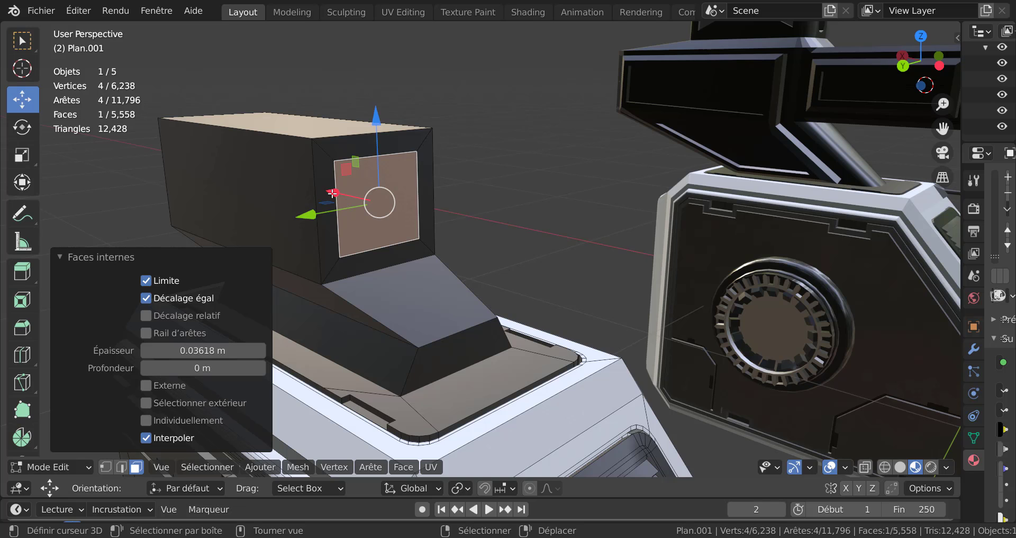
{"action": "left_click_drag", "start_coordinate": [332, 194], "coordinate": [321, 184]}
- Subdivide the recessed front face with 5 cuts
{"action": "middle_click_drag", "start_coordinate": [546, 217], "coordinate": [612, 273], "text": "shift"}
{"action": "scroll", "coordinate": [587, 191], "scroll_direction": "up", "scroll_amount": 2}
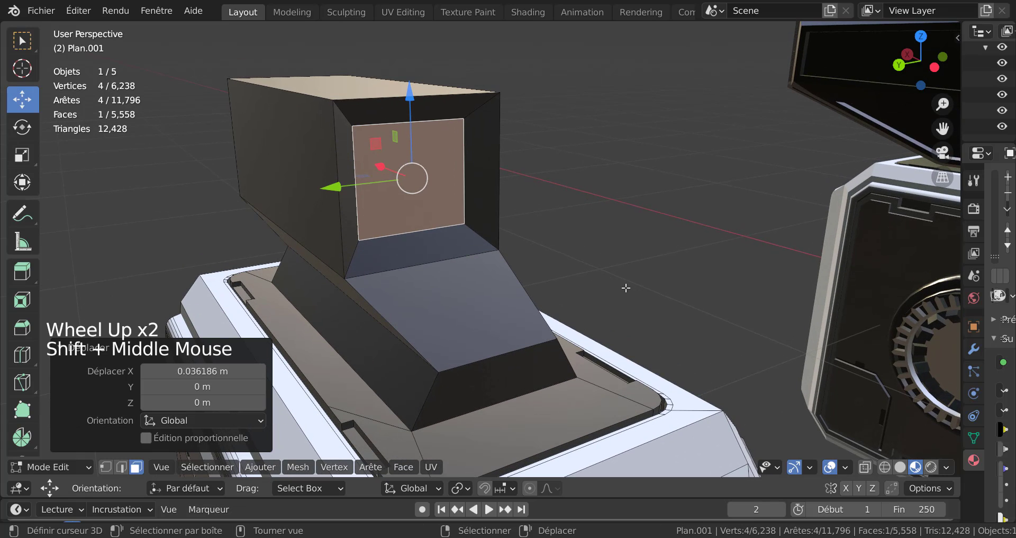
{"action": "key", "text": "q"}
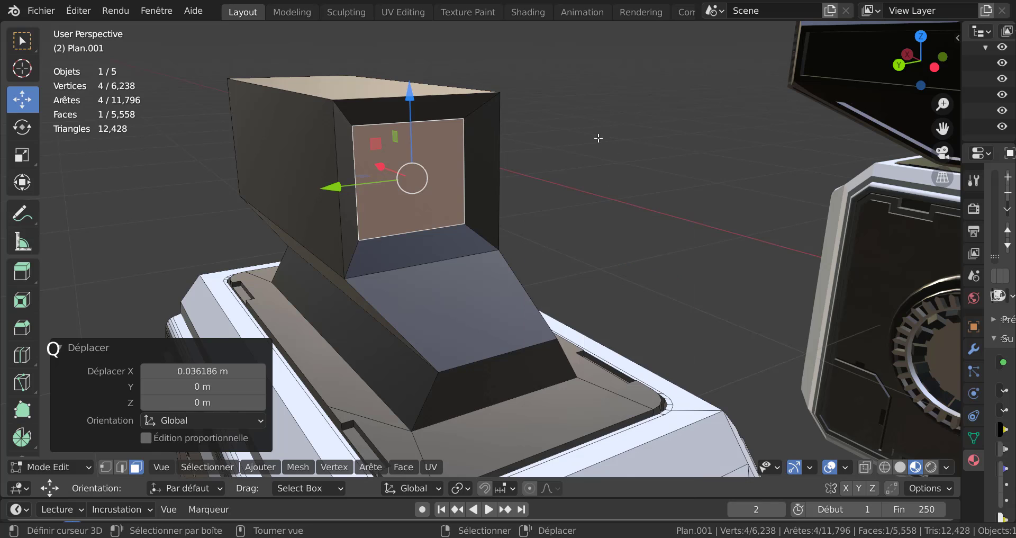
{"action": "key", "text": "q"}
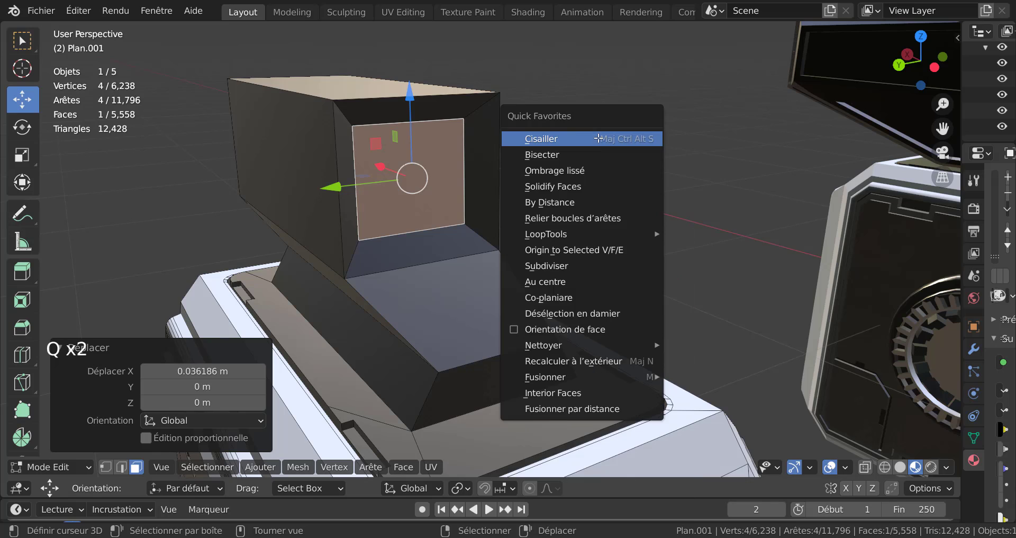
{"action": "left_click", "coordinate": [570, 264]}
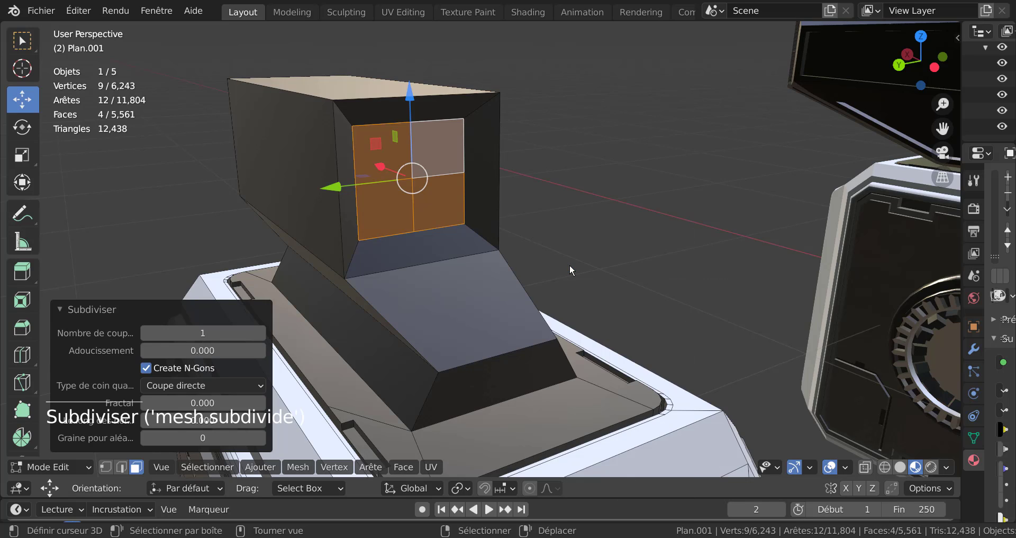
{"action": "left_click", "coordinate": [260, 332]}
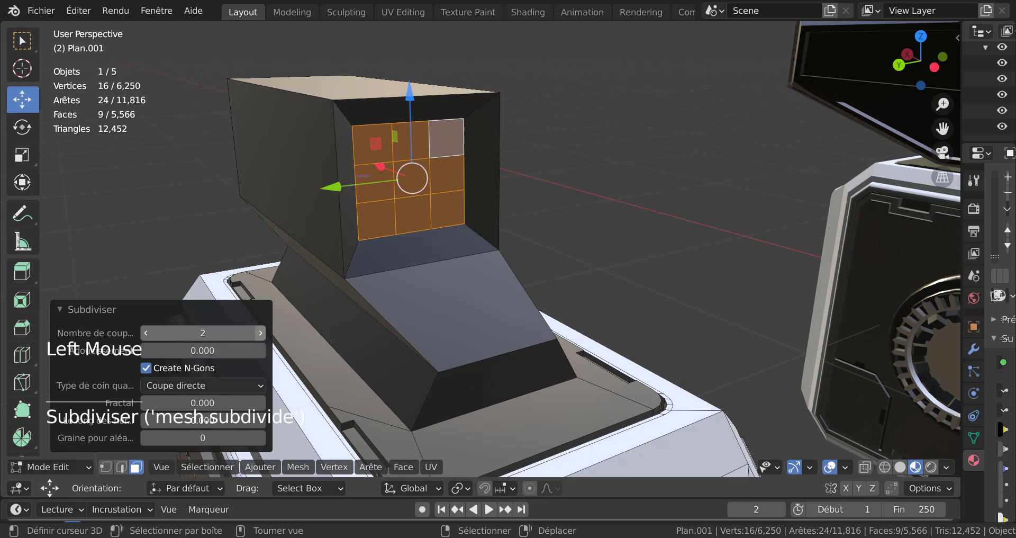
{"action": "left_click", "coordinate": [261, 333]}
{"action": "left_click", "coordinate": [261, 333]}
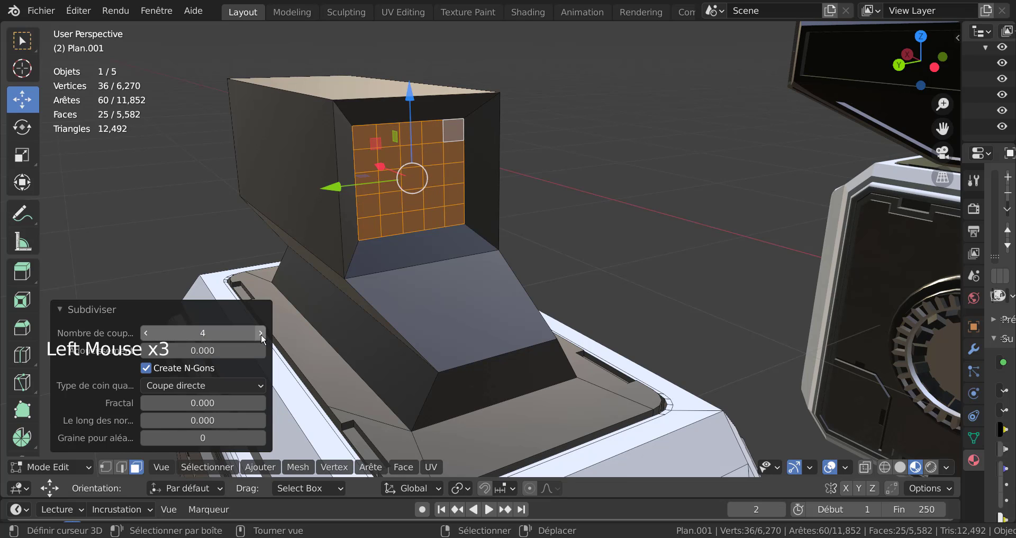
{"action": "left_click", "coordinate": [262, 333]}
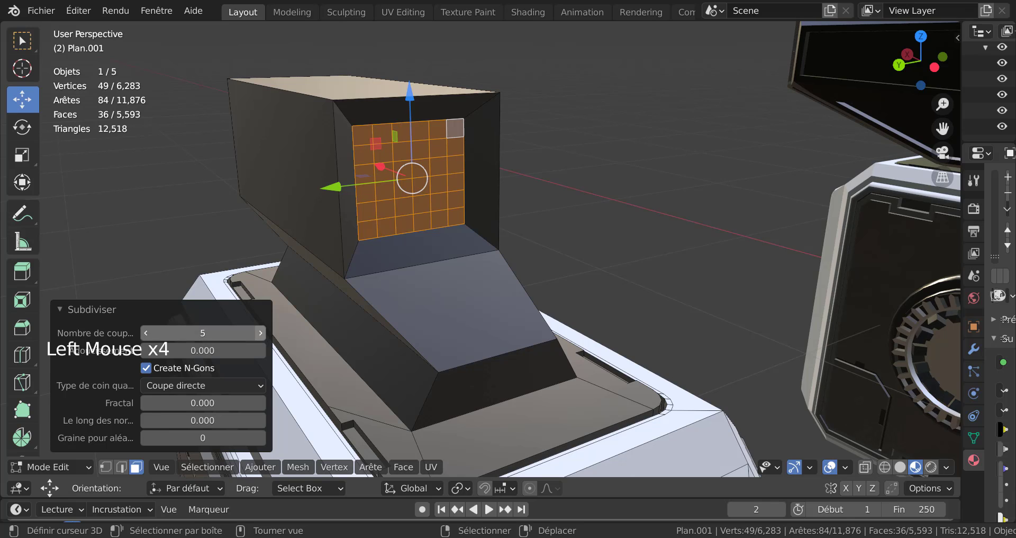
- Inset the subdivided face grid by about 0.008 m and scale it uniformly to about 0.735
{"action": "middle_click_drag", "start_coordinate": [651, 259], "coordinate": [693, 317], "text": "shift"}
{"action": "scroll", "coordinate": [614, 270], "scroll_direction": "up", "scroll_amount": 2}
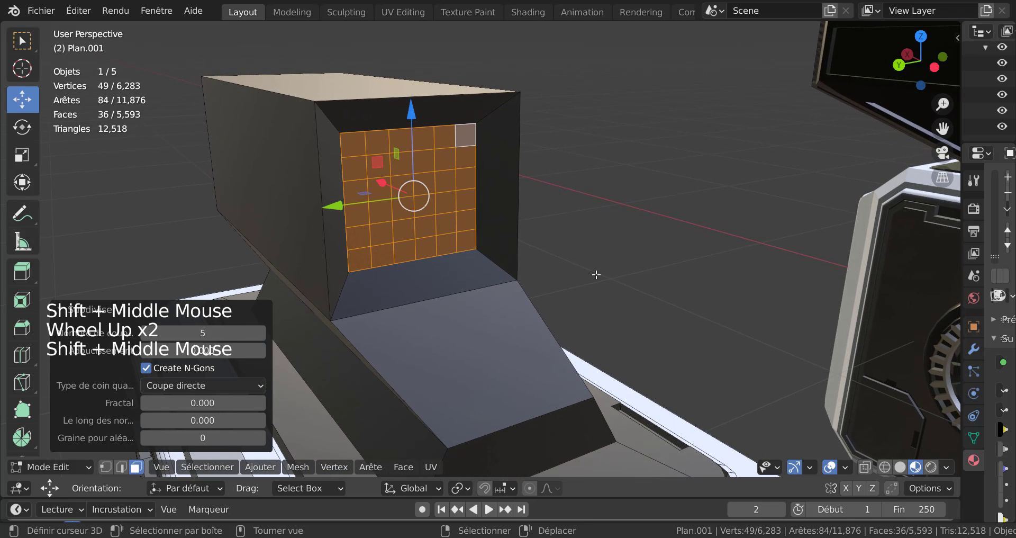
{"action": "key", "text": "i"}
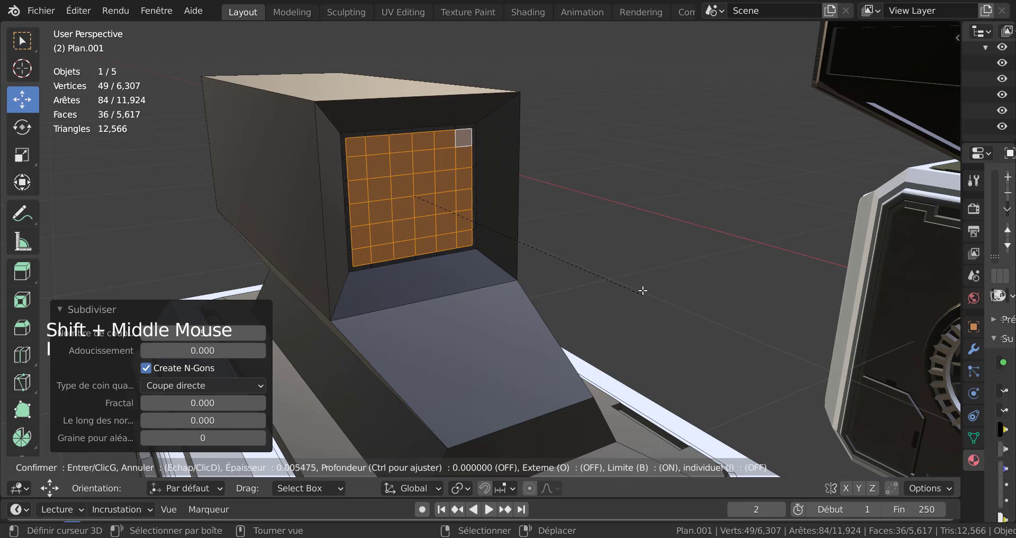
{"action": "left_click", "coordinate": [643, 290]}
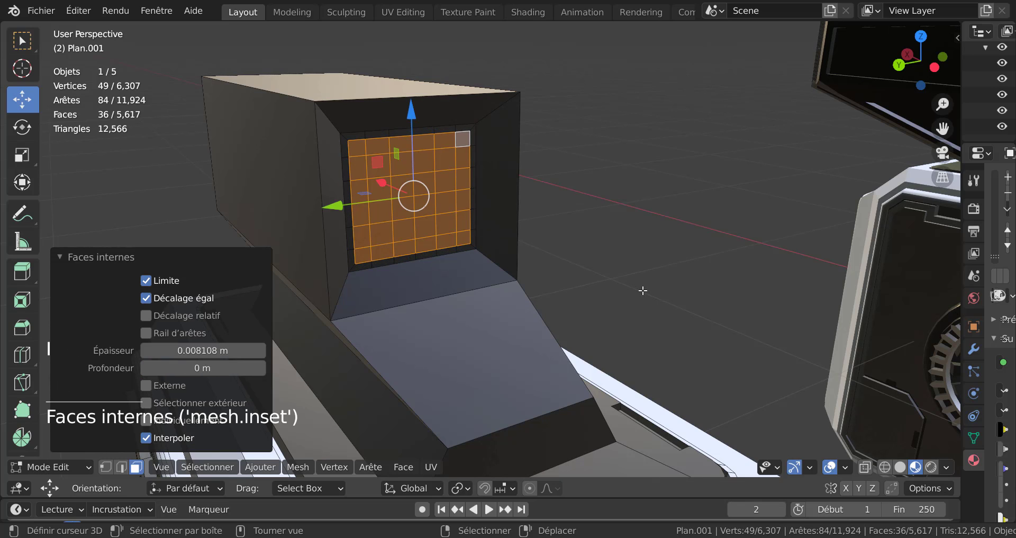
{"action": "key", "text": "s"}
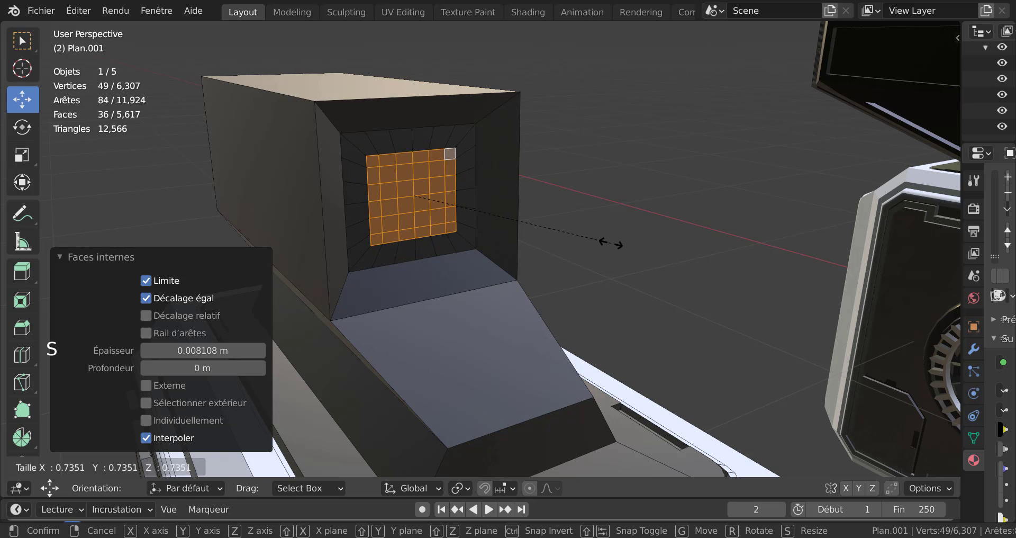
{"action": "left_click", "coordinate": [603, 236]}
- Round the selected face grid into a circle with LoopTools
{"action": "middle_click_drag", "start_coordinate": [609, 242], "coordinate": [585, 255]}
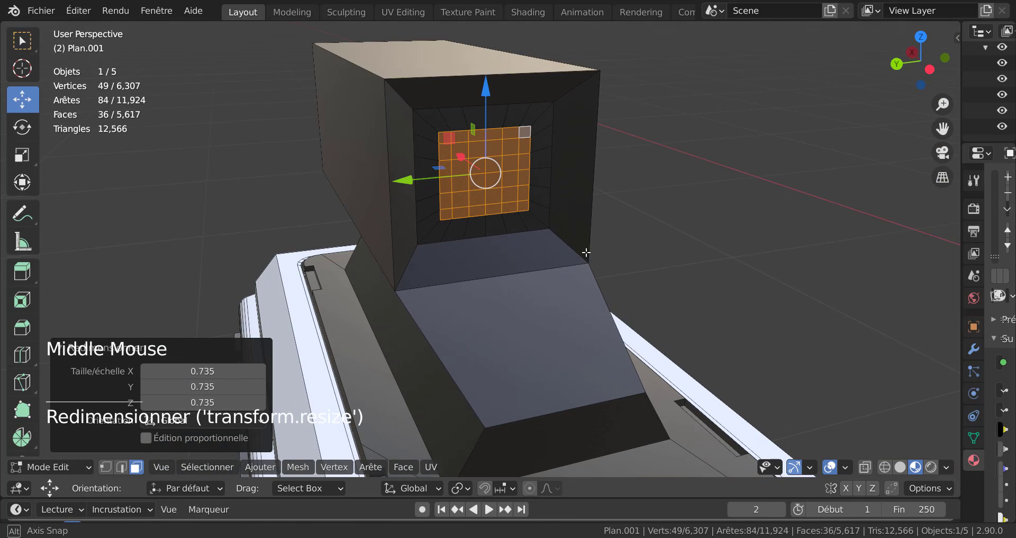
{"action": "key", "text": "q"}
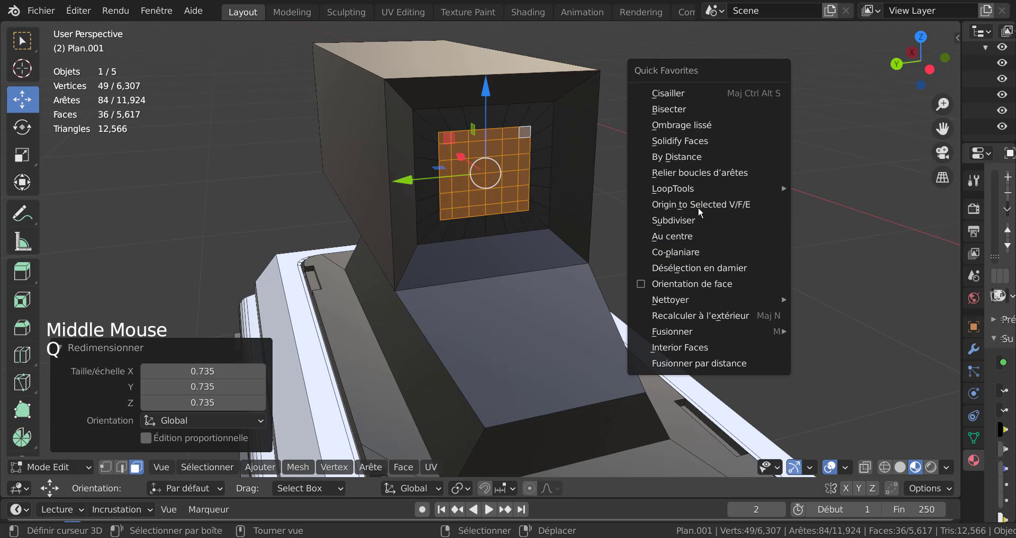
{"action": "mouse_move", "coordinate": [698, 192]}
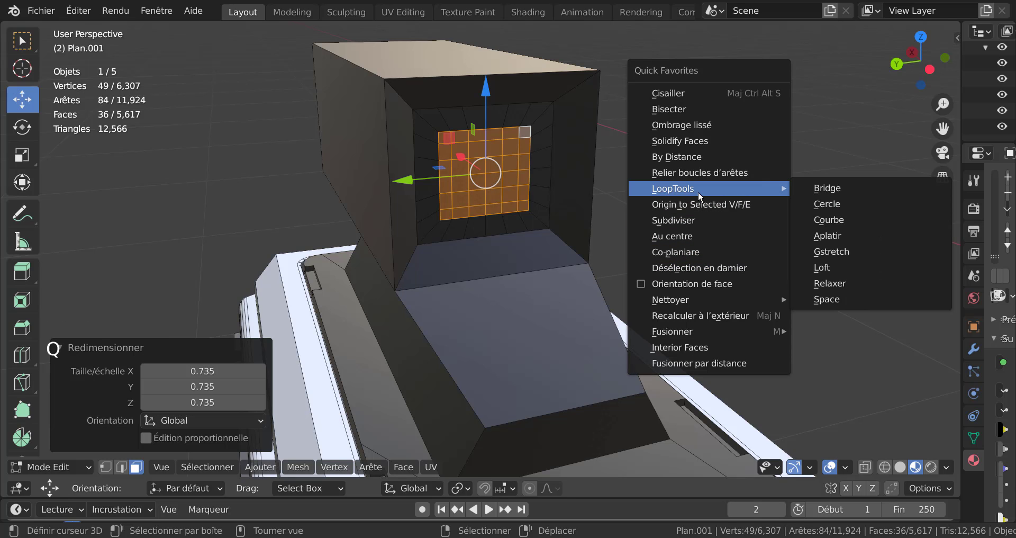
{"action": "left_click", "coordinate": [846, 199]}
- Select only the centre vertex of the circular grid in vertex mode, from the left orthographic view
{"action": "middle_click_drag", "start_coordinate": [828, 224], "coordinate": [547, 144]}
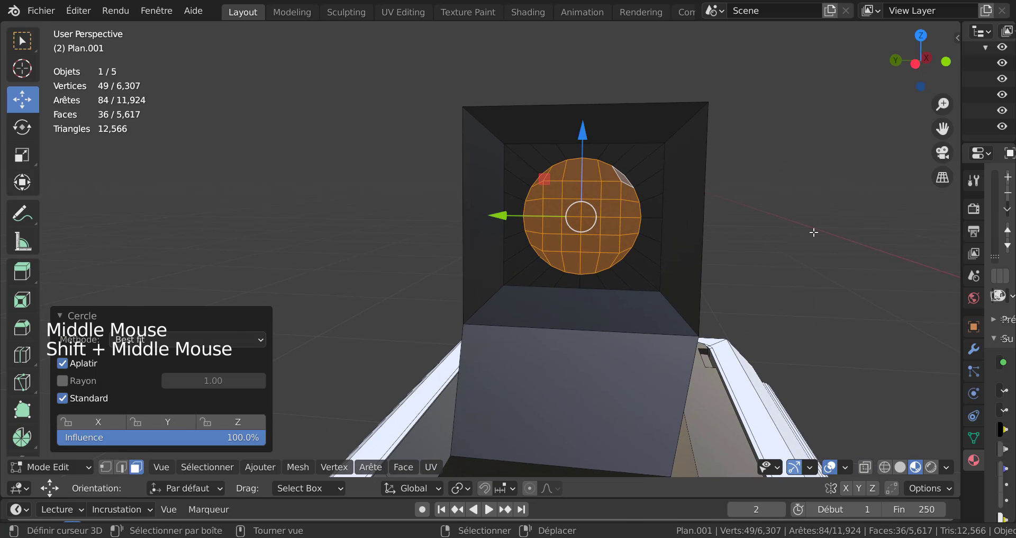
{"action": "key", "text": "KP_1"}
{"action": "key", "text": "ctrl+KP_3"}
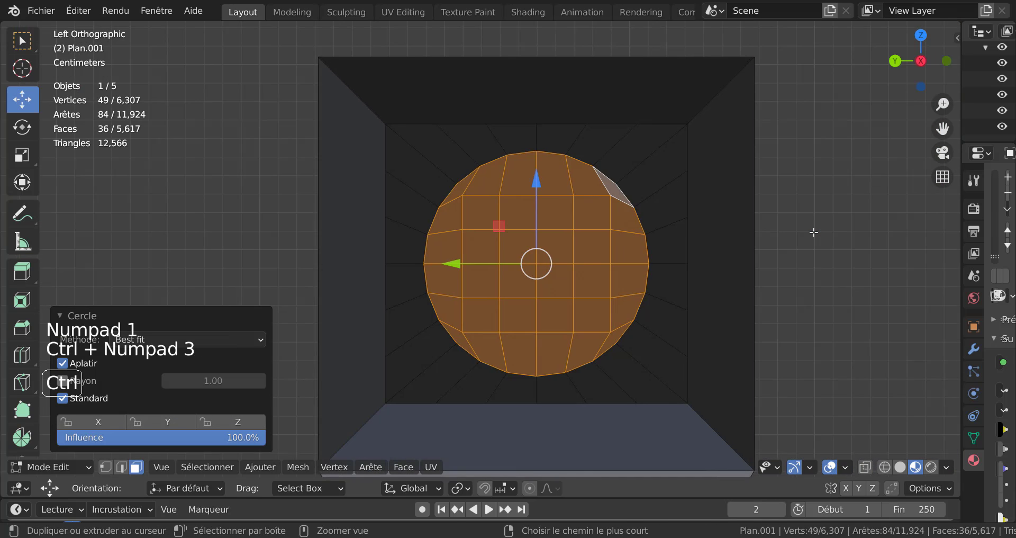
{"action": "middle_click_drag", "start_coordinate": [824, 240], "coordinate": [717, 192], "text": "shift"}
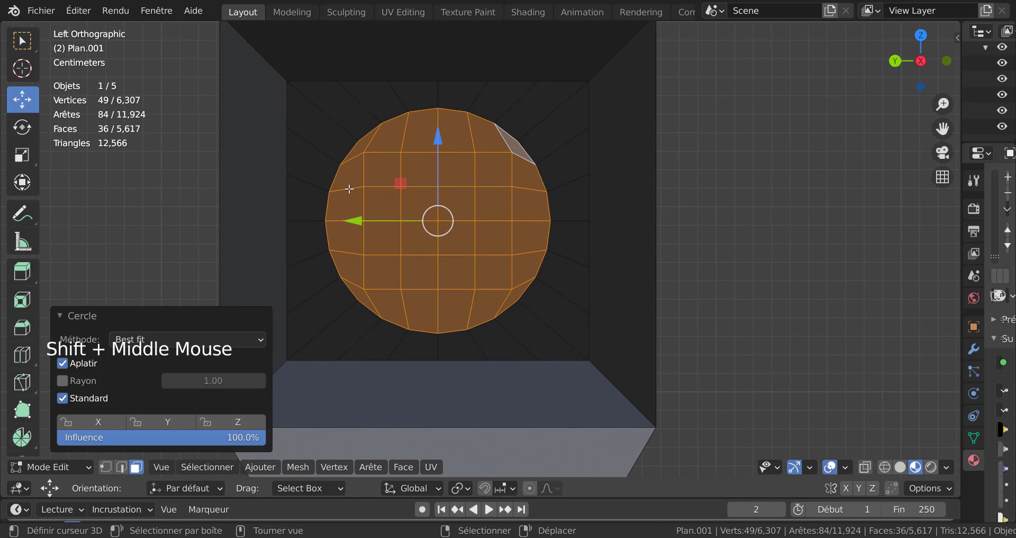
{"action": "scroll", "coordinate": [437, 235], "scroll_direction": "down", "scroll_amount": 2}
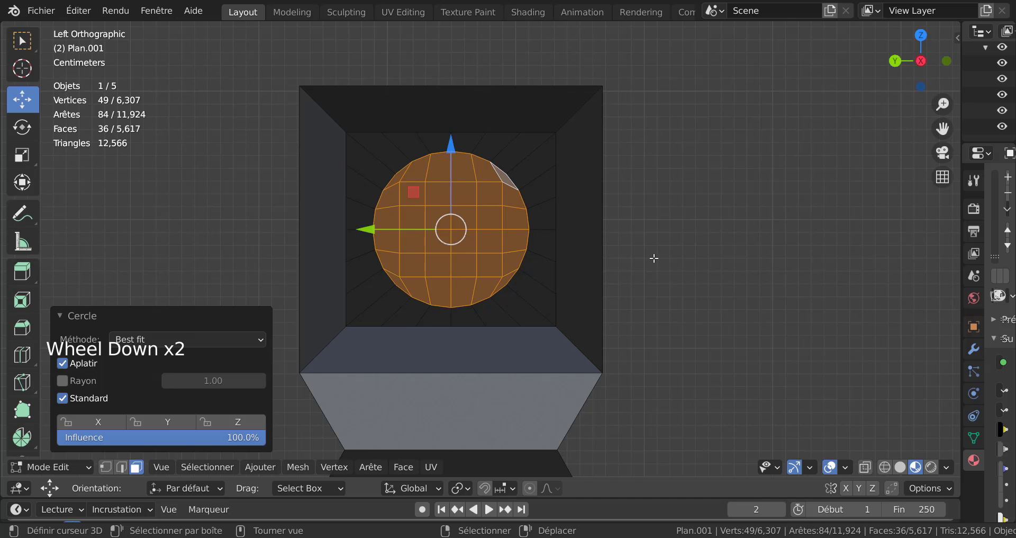
{"action": "middle_click_drag", "start_coordinate": [658, 262], "coordinate": [714, 222]}
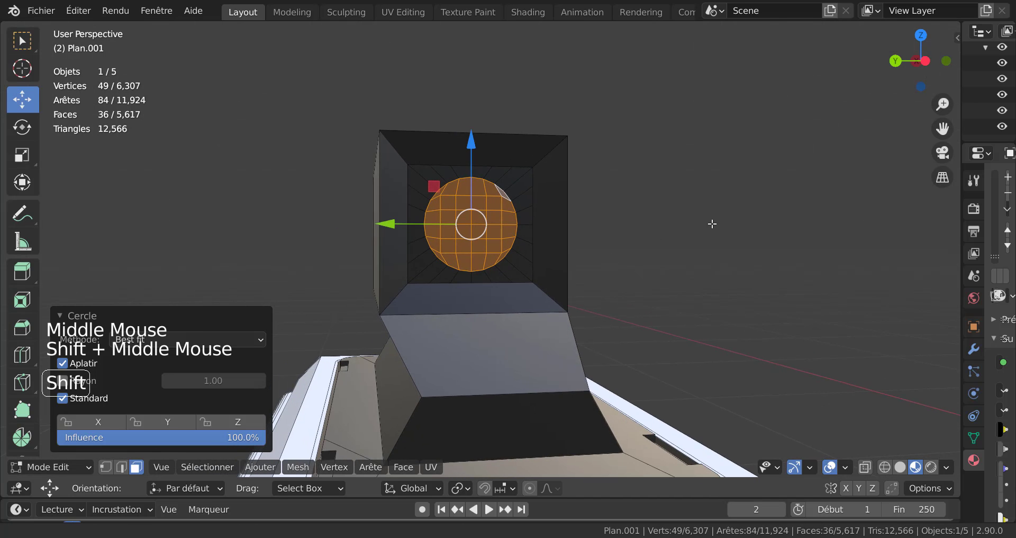
{"action": "key", "text": "KP_1"}
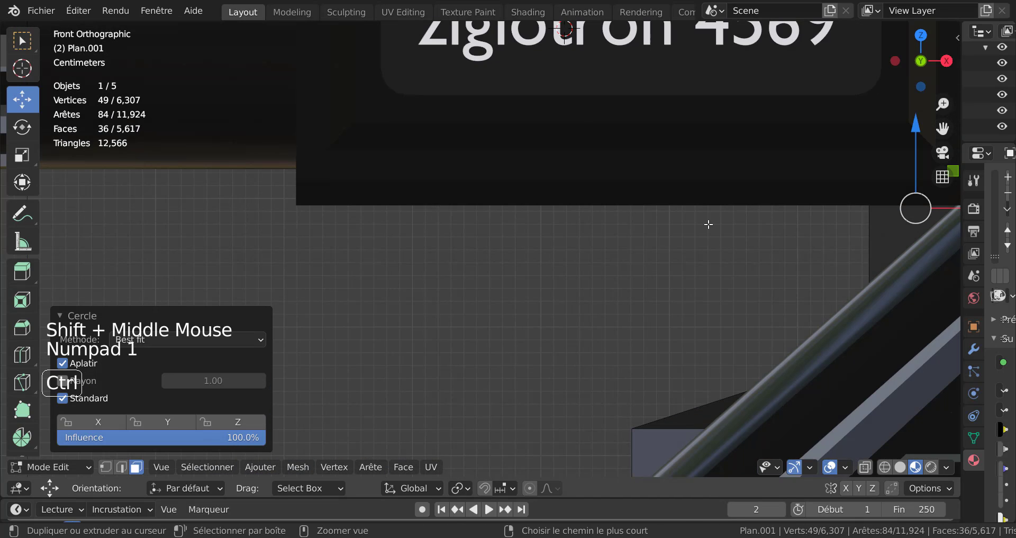
{"action": "key", "text": "ctrl+KP_3"}
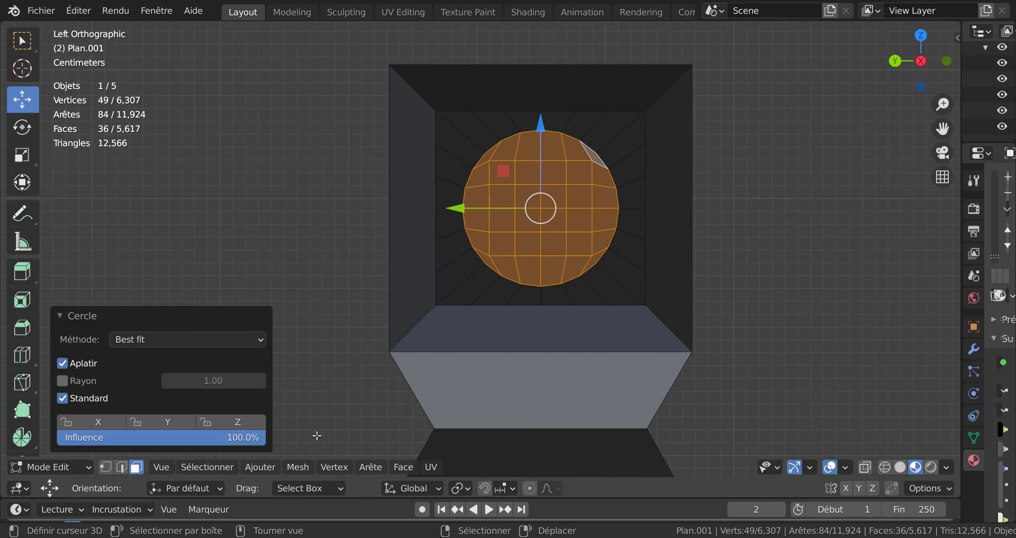
{"action": "left_click", "coordinate": [108, 468]}
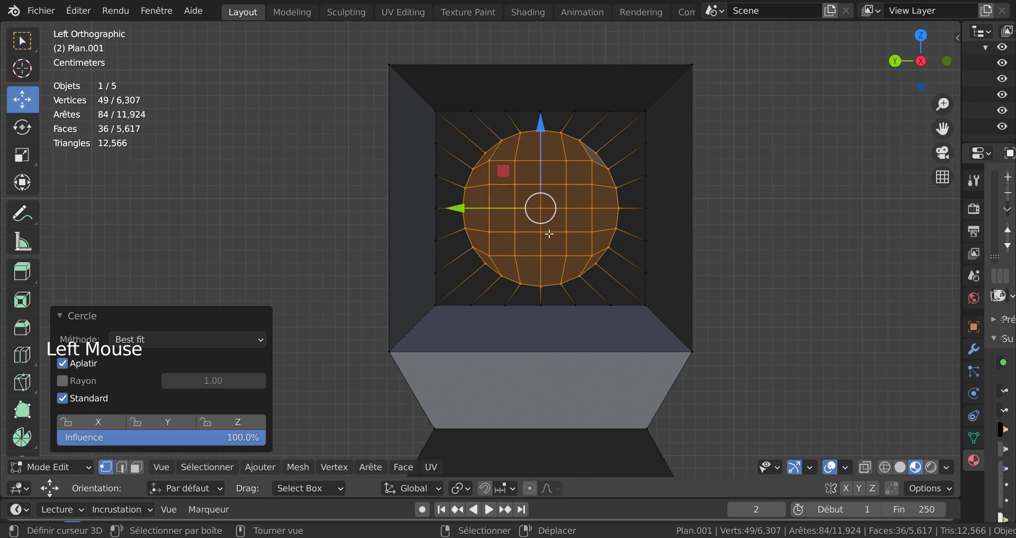
{"action": "right_click", "coordinate": [540, 207]}
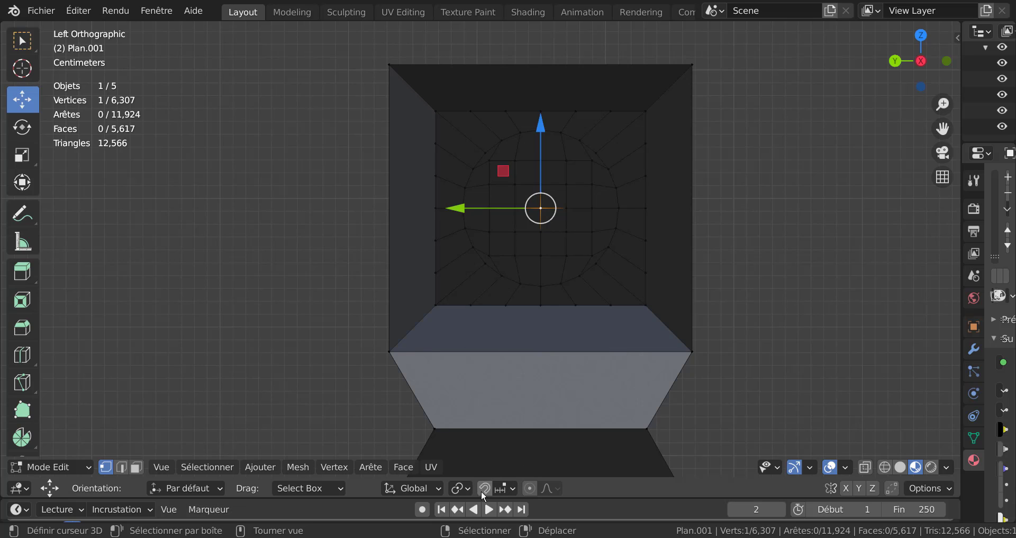
- Enable proportional editing with the Sphere (Sphère) falloff
{"action": "left_click", "coordinate": [530, 488]}
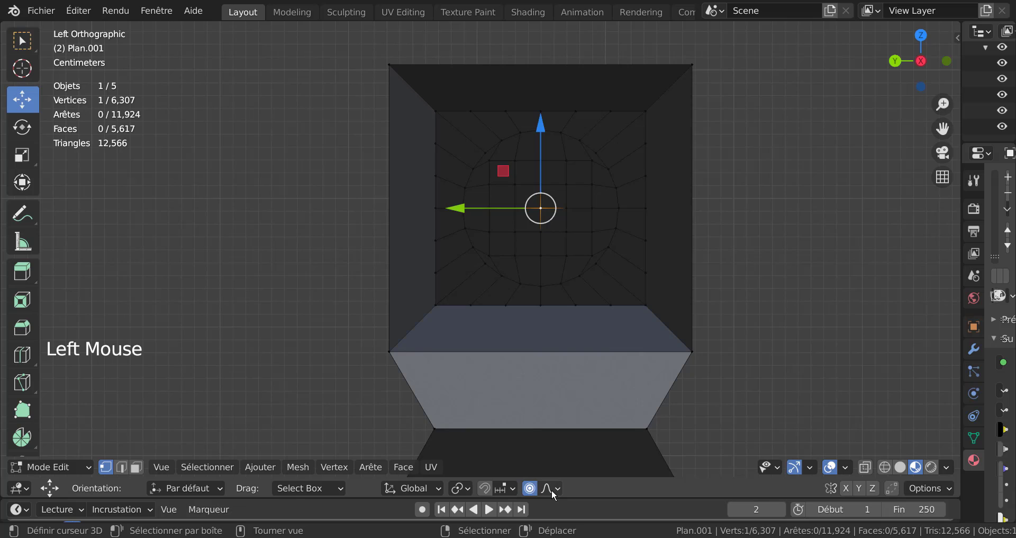
{"action": "left_click", "coordinate": [551, 490]}
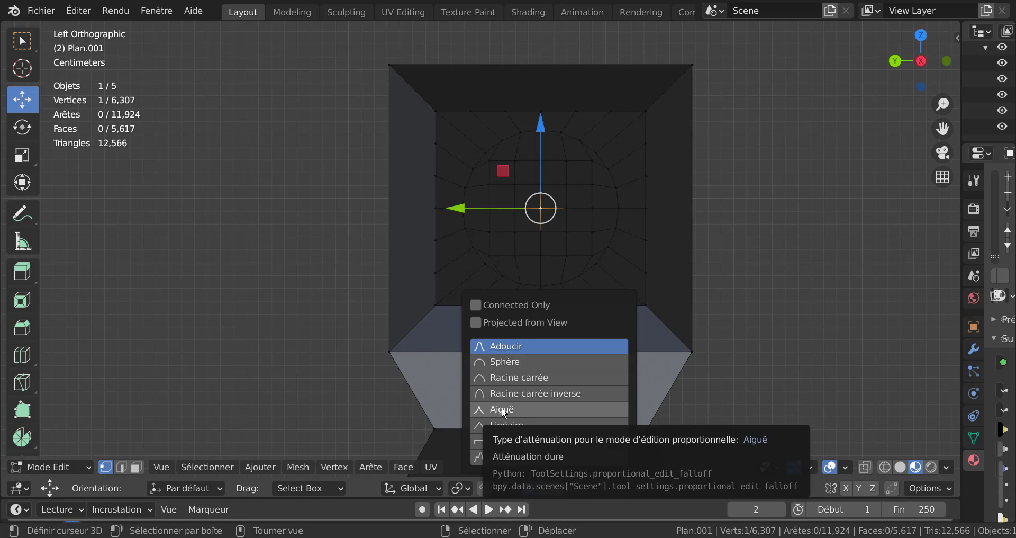
{"action": "left_click", "coordinate": [508, 362]}
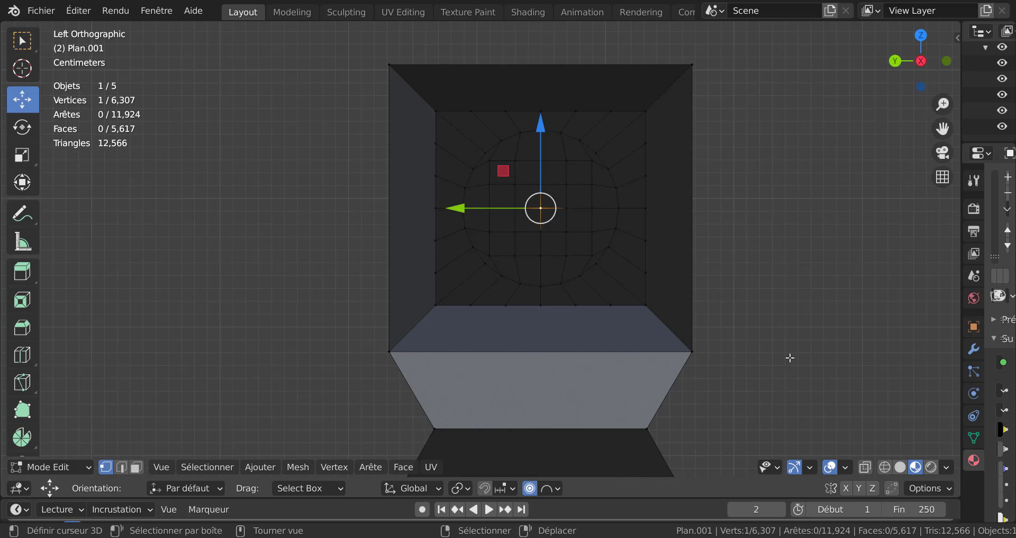
- Set the proportional editing size to about 0.043 for the centre vertex, without displacing it
{"action": "scroll", "coordinate": [705, 321], "scroll_direction": "down", "scroll_amount": 2}
{"action": "middle_click_drag", "start_coordinate": [705, 321], "coordinate": [778, 323]}
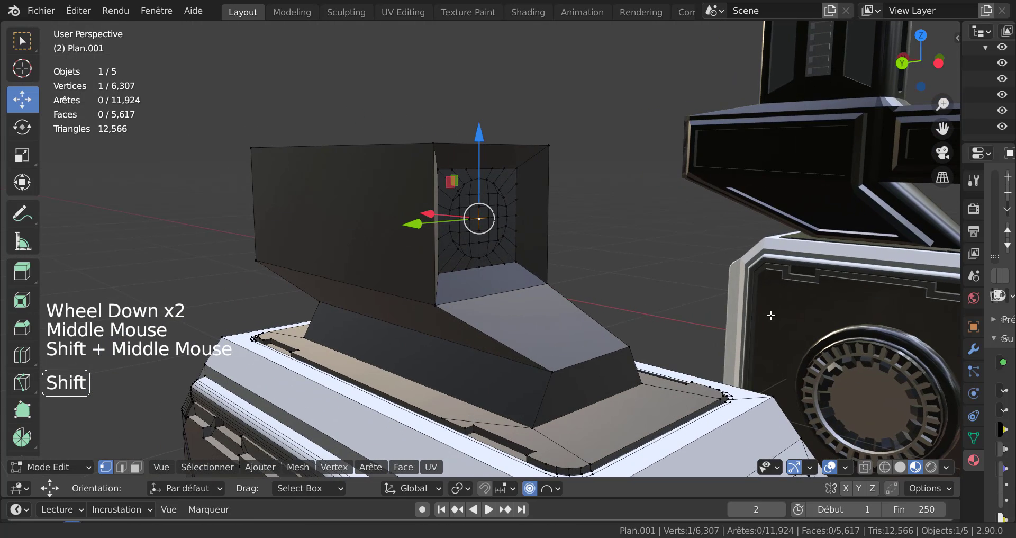
{"action": "middle_click_drag", "start_coordinate": [541, 310], "coordinate": [556, 323]}
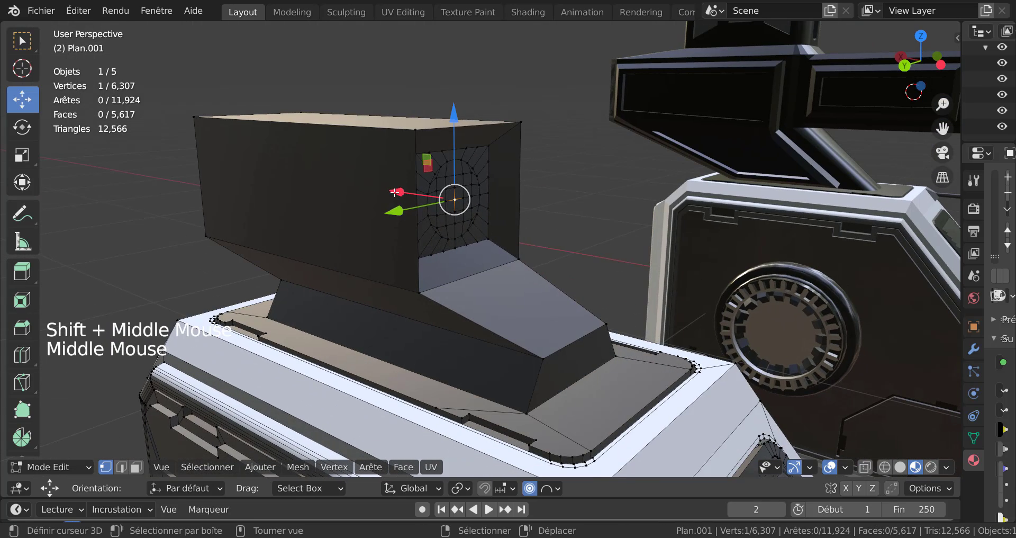
{"action": "left_click_drag", "start_coordinate": [397, 190], "coordinate": [413, 222]}
{"action": "scroll", "coordinate": [403, 201], "scroll_direction": "down", "scroll_amount": 3}
{"action": "scroll", "coordinate": [411, 209], "scroll_direction": "down", "scroll_amount": 4}
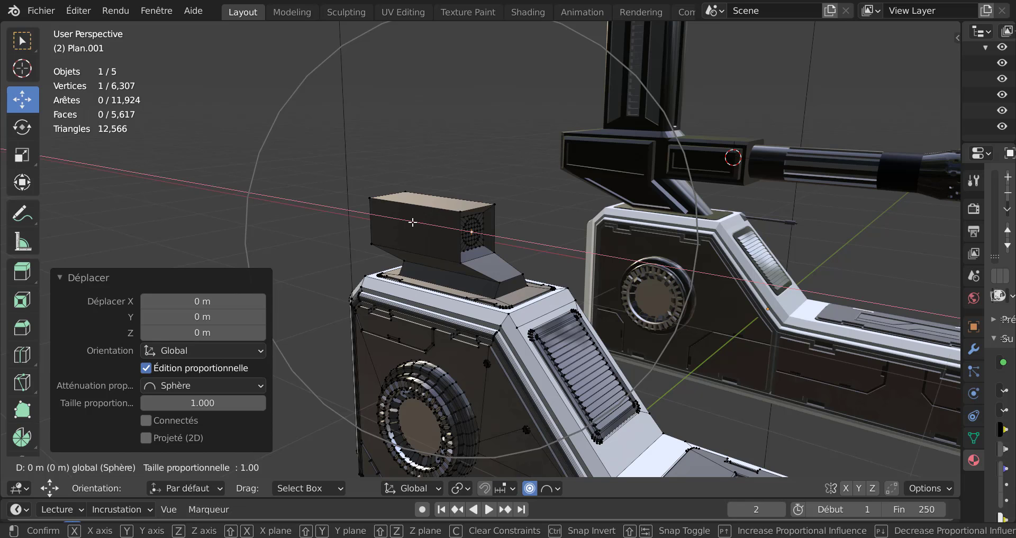
{"action": "scroll", "coordinate": [412, 222], "scroll_direction": "up", "scroll_amount": 14}
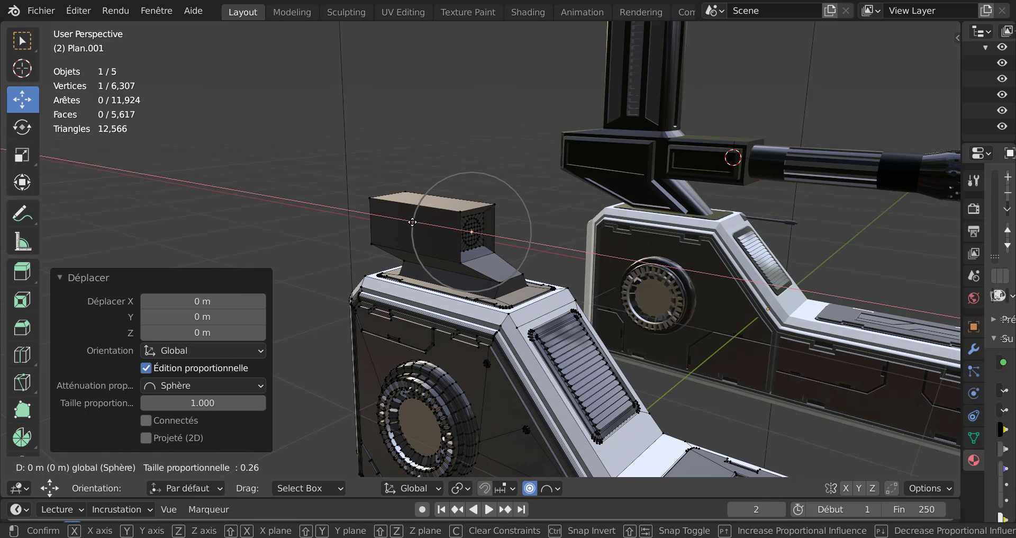
{"action": "scroll", "coordinate": [413, 222], "scroll_direction": "up", "scroll_amount": 17}
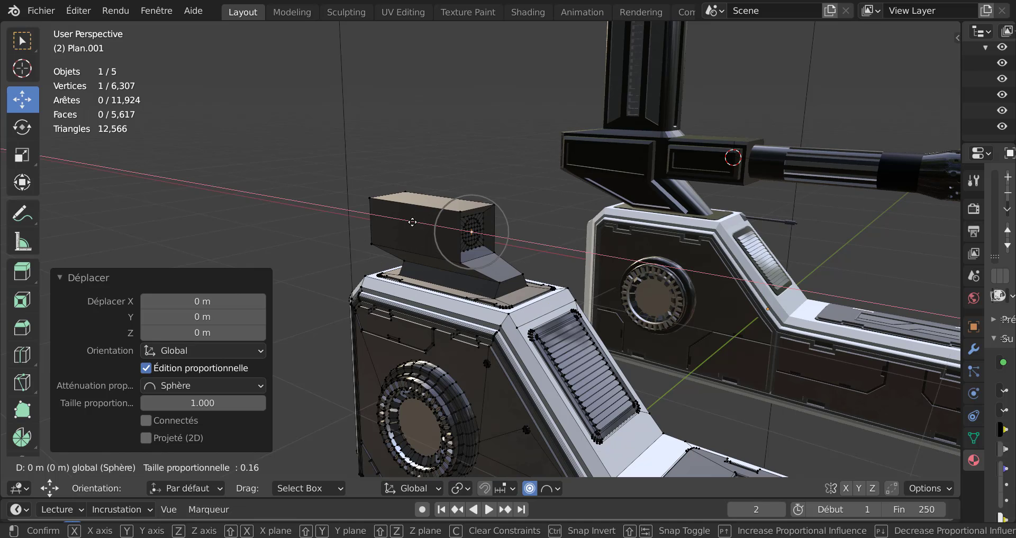
{"action": "scroll", "coordinate": [413, 223], "scroll_direction": "up", "scroll_amount": 2}
{"action": "left_click", "coordinate": [413, 222]}
{"action": "scroll", "coordinate": [425, 244], "scroll_direction": "up", "scroll_amount": 4}
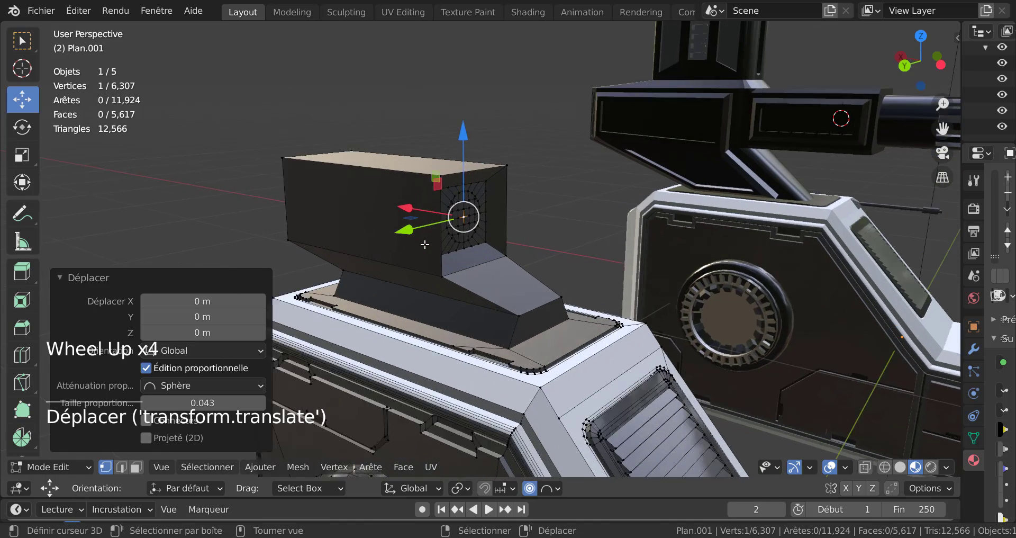
- Move the centre vertex outwards about -0.015 m along X with a proportional size of about 0.052, forming a domed lens
{"action": "scroll", "coordinate": [425, 244], "scroll_direction": "up", "scroll_amount": 2}
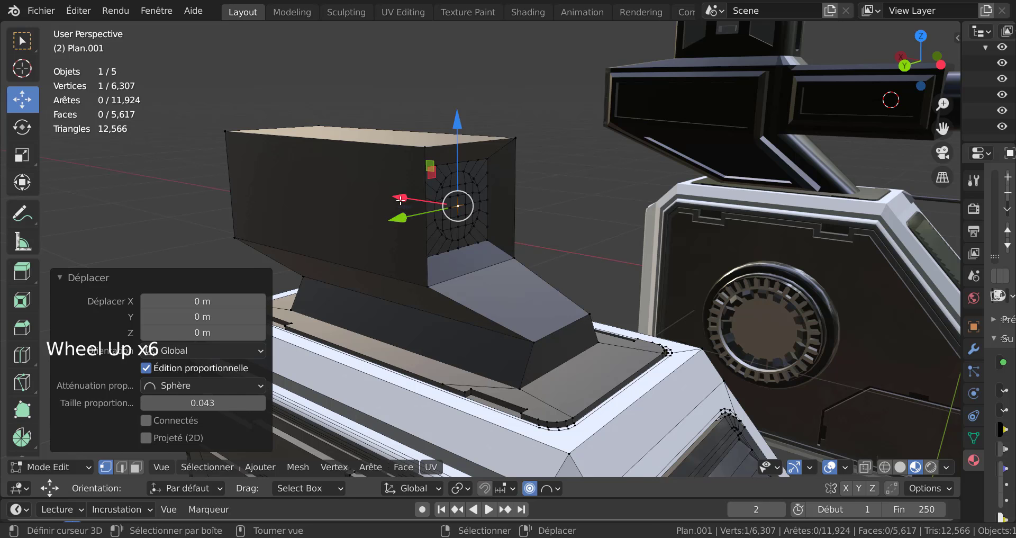
{"action": "left_click_drag", "start_coordinate": [401, 200], "coordinate": [408, 200]}
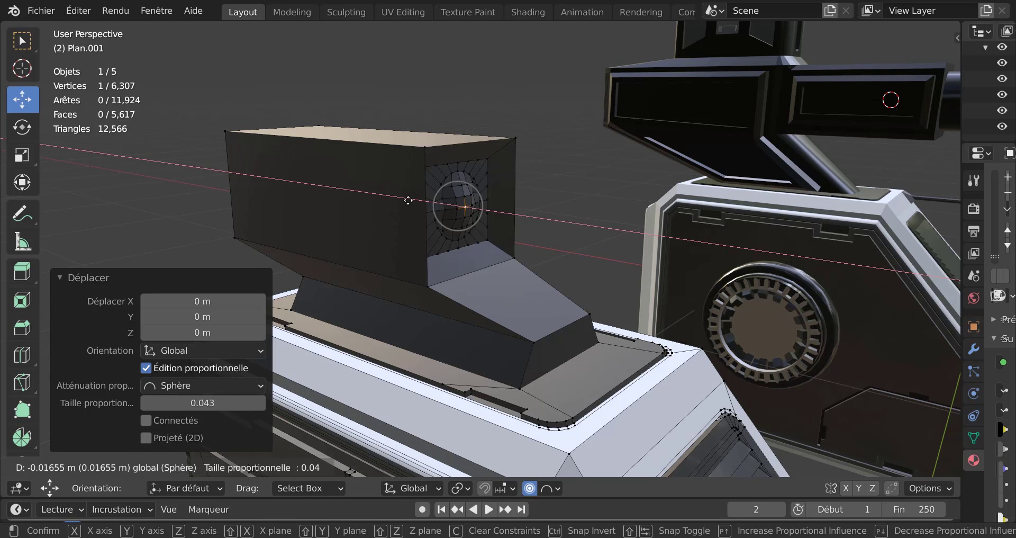
{"action": "left_click_drag", "start_coordinate": [408, 200], "coordinate": [409, 200]}
{"action": "scroll", "coordinate": [409, 200], "scroll_direction": "down", "scroll_amount": 1}
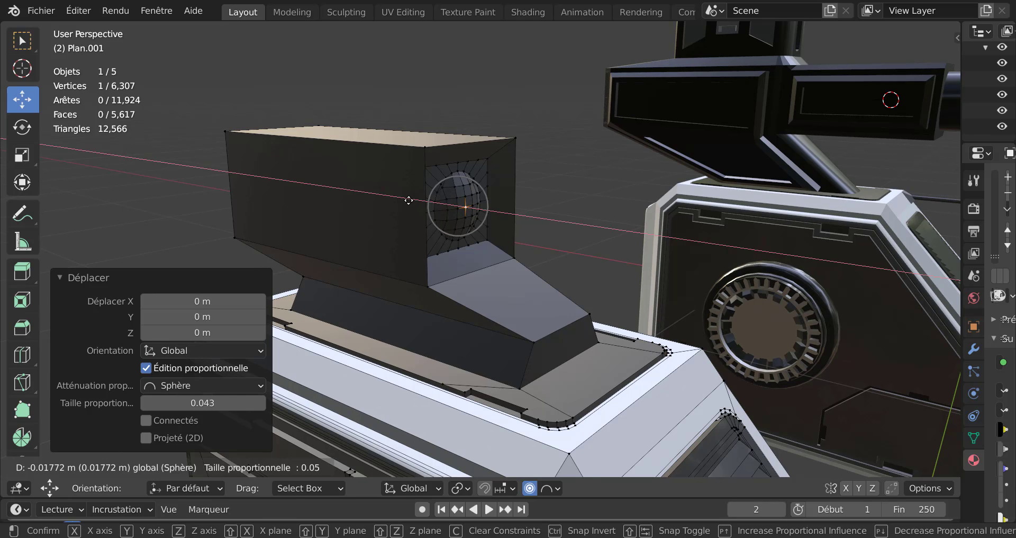
{"action": "left_click_drag", "start_coordinate": [408, 200], "coordinate": [408, 203]}
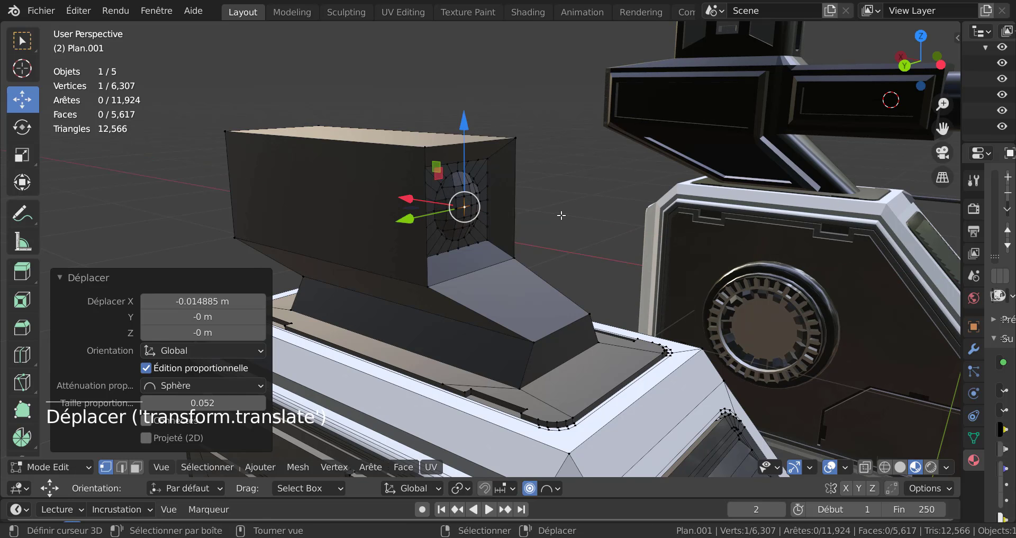
{"action": "middle_click_drag", "start_coordinate": [561, 215], "coordinate": [460, 212]}
{"action": "middle_click_drag", "start_coordinate": [751, 265], "coordinate": [776, 261]}
{"action": "key", "text": "Tab"}
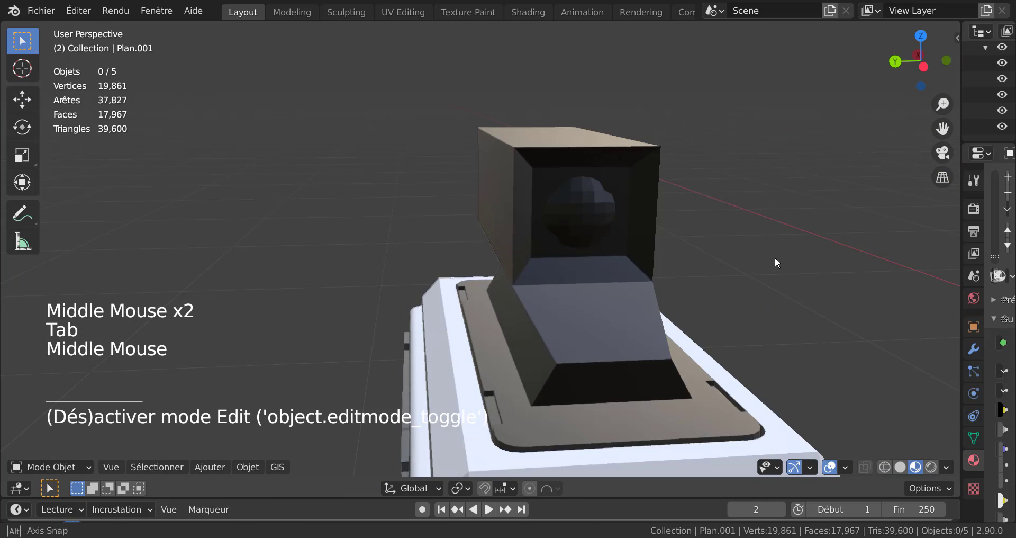
{"action": "scroll", "coordinate": [688, 242], "scroll_direction": "up", "scroll_amount": 2}
- Turn off proportional editing and expand the selection from the centre vertex three times to cover the whole lens dome
{"action": "key", "text": "Tab"}
{"action": "middle_click_drag", "start_coordinate": [689, 242], "coordinate": [593, 247]}
{"action": "scroll", "coordinate": [757, 254], "scroll_direction": "up", "scroll_amount": 1}
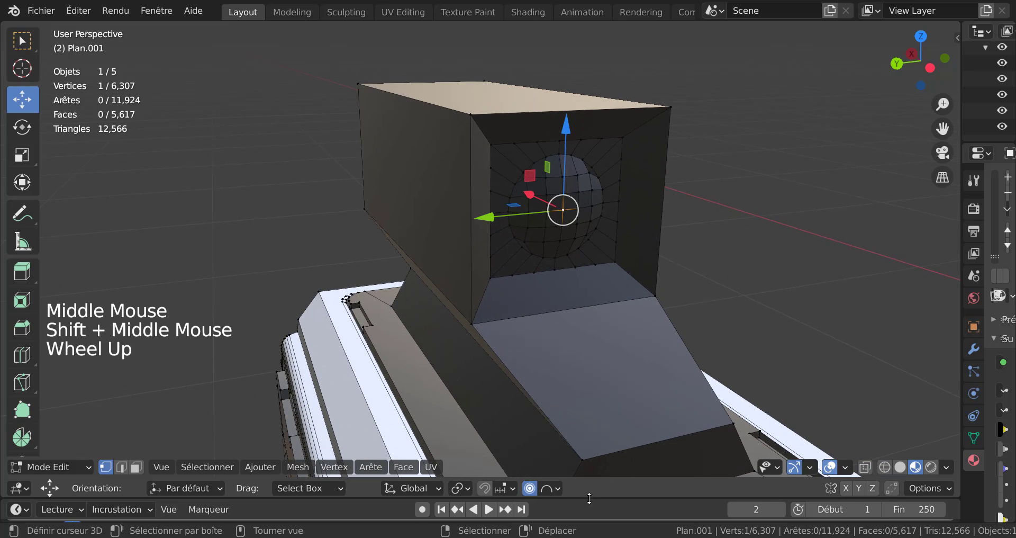
{"action": "left_click", "coordinate": [529, 488]}
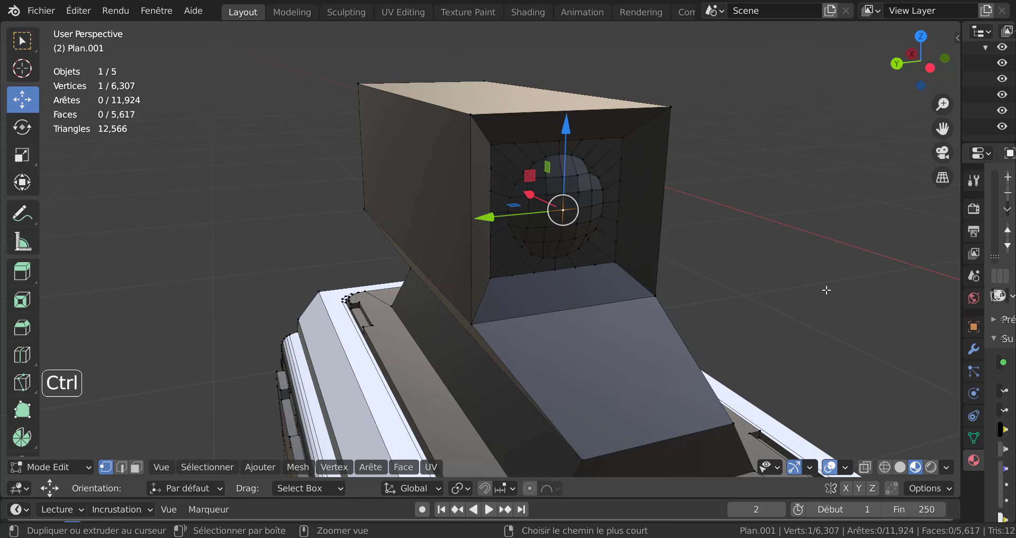
{"action": "key", "text": "ctrl+KP_Add"}
{"action": "key", "text": "ctrl+KP_Add"}
{"action": "key", "text": "ctrl+KP_Add"}
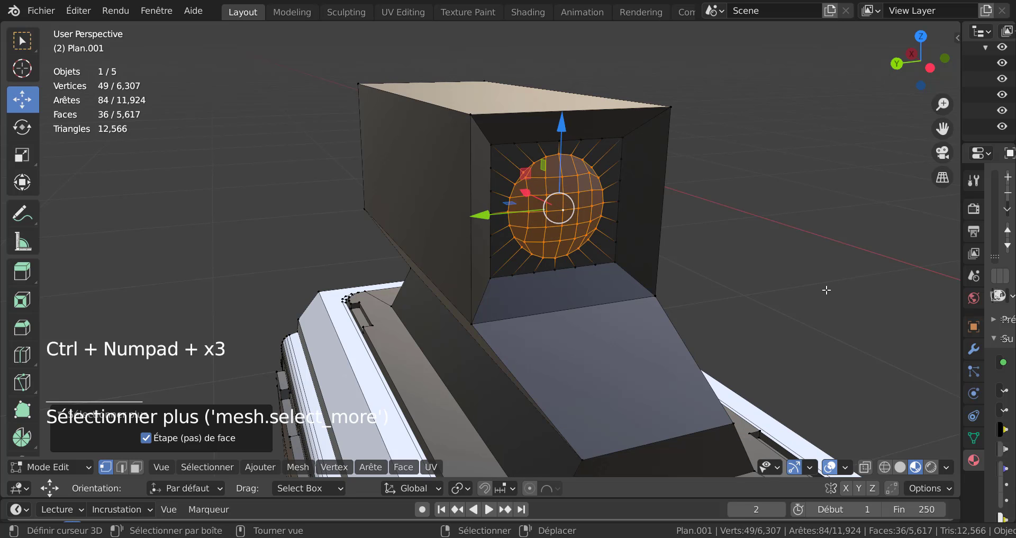
- Apply smooth shading (Ombrage lissé) to the selected lens dome faces and check the result in object mode
{"action": "scroll", "coordinate": [815, 286], "scroll_direction": "down", "scroll_amount": 2}
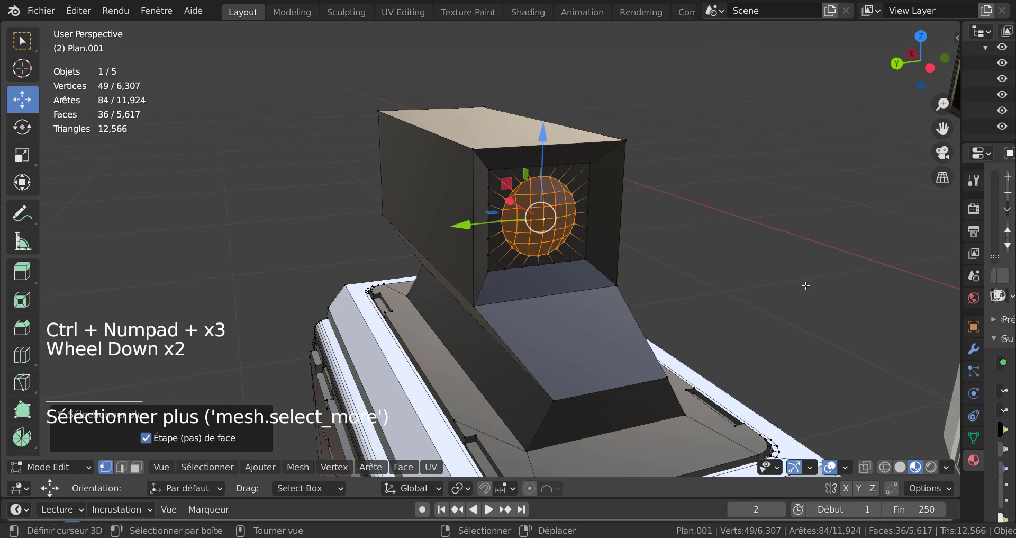
{"action": "middle_click_drag", "start_coordinate": [805, 283], "coordinate": [571, 363]}
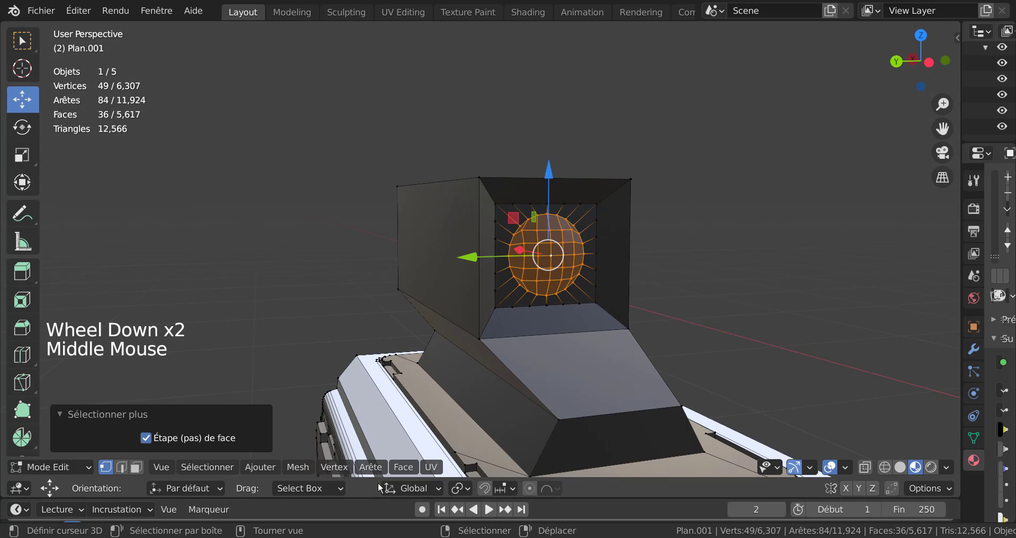
{"action": "left_click", "coordinate": [403, 467]}
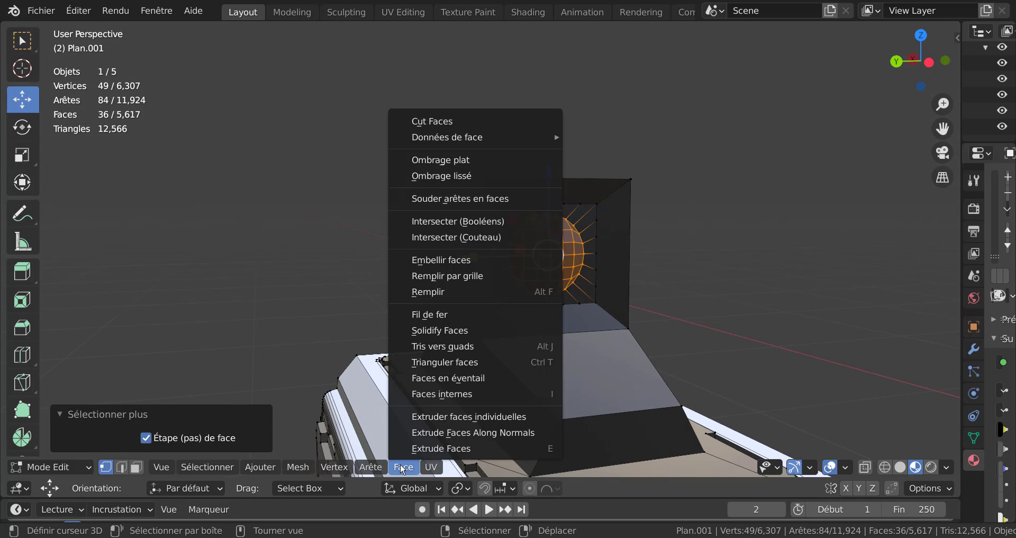
{"action": "left_click", "coordinate": [471, 176]}
{"action": "key", "text": "Tab"}
{"action": "middle_click_drag", "start_coordinate": [767, 232], "coordinate": [768, 293]}
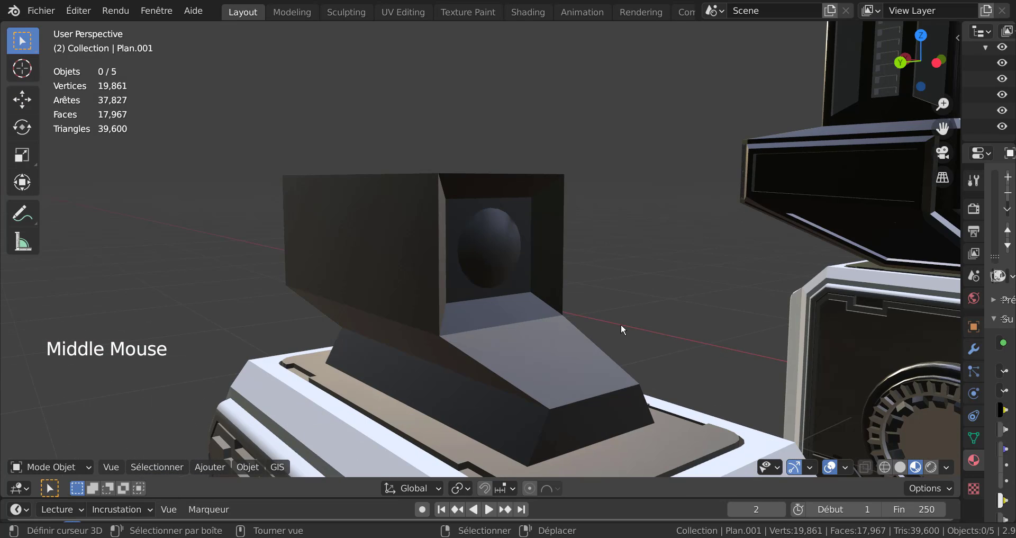
{"action": "scroll", "coordinate": [479, 232], "scroll_direction": "up", "scroll_amount": 4}
{"action": "key", "text": "Tab"}
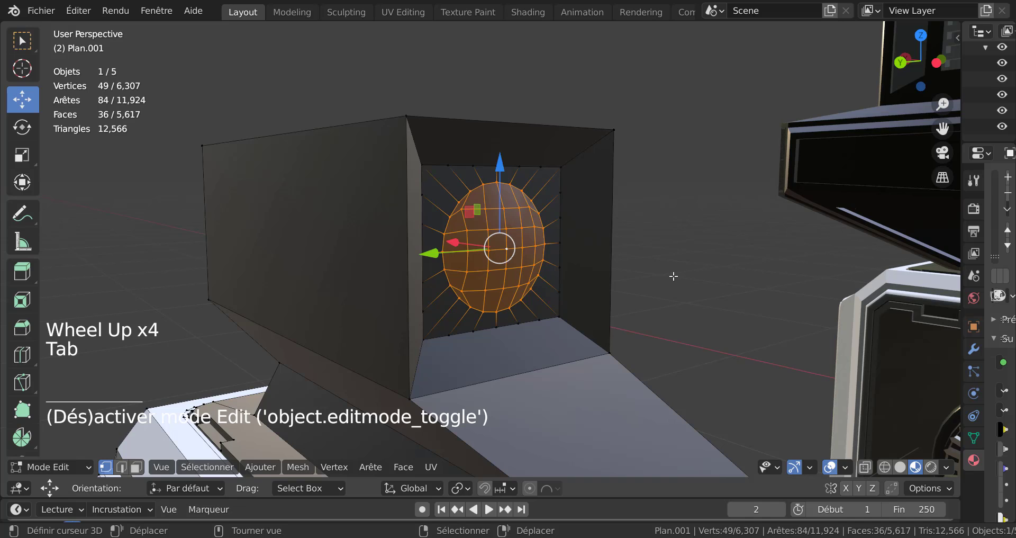
{"action": "scroll", "coordinate": [681, 295], "scroll_direction": "down", "scroll_amount": 5}
{"action": "middle_click_drag", "start_coordinate": [681, 295], "coordinate": [541, 272]}
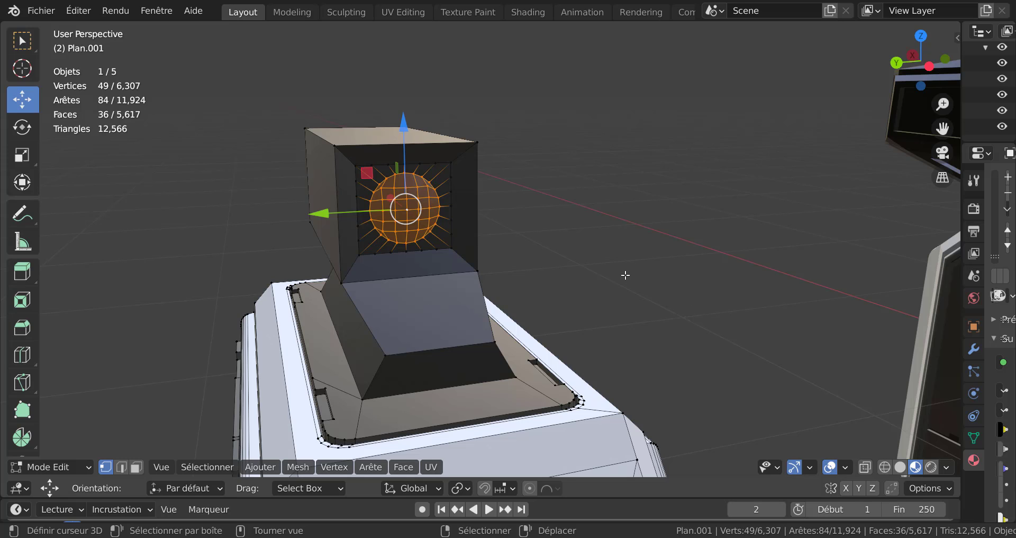
- Switch to File Explorer and copy the camera lens image (lentille-camera-isolee-illustration) from the "texture de cordage" folder
{"action": "key", "text": "alt+Tab"}
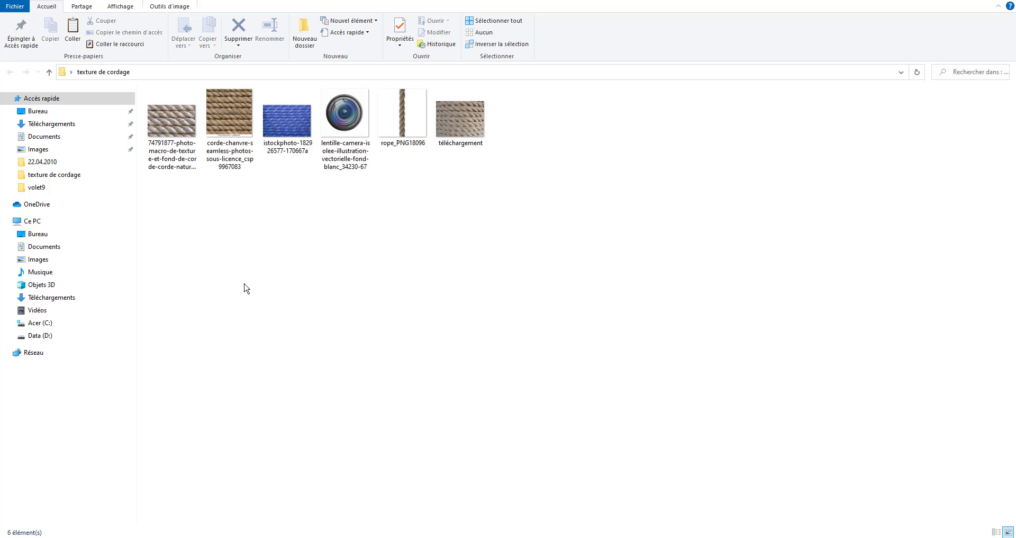
{"action": "left_click", "coordinate": [342, 122]}
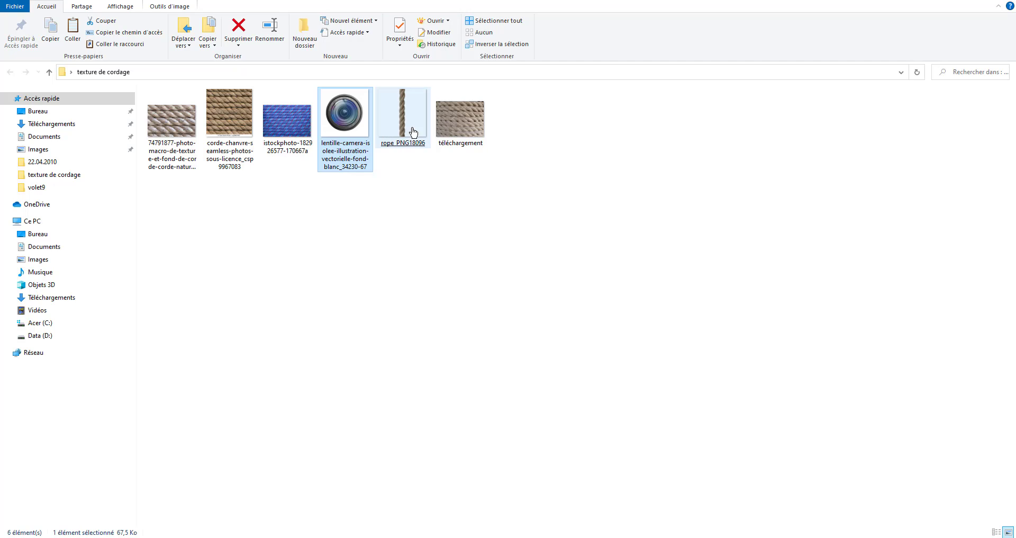
{"action": "right_click", "coordinate": [346, 116]}
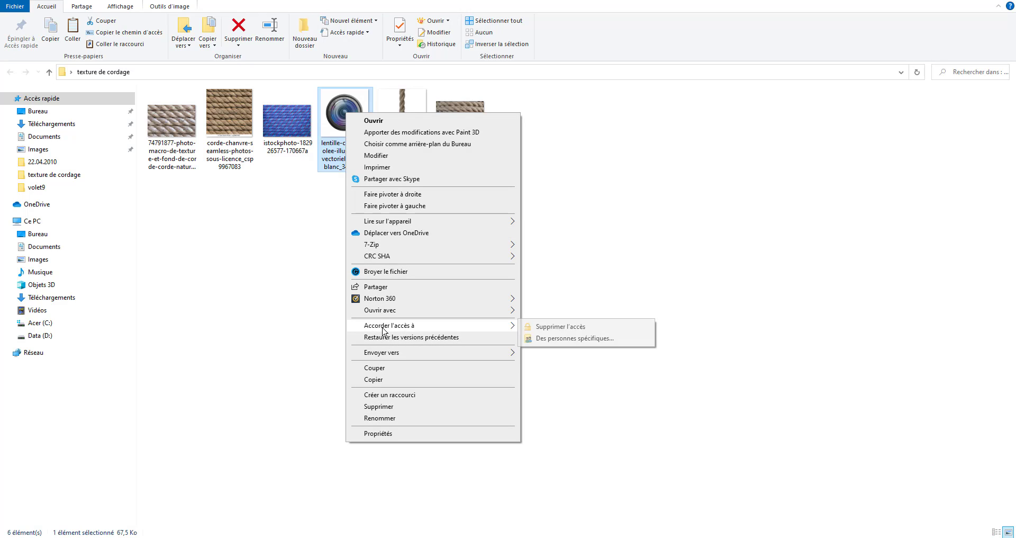
{"action": "mouse_move", "coordinate": [377, 314]}
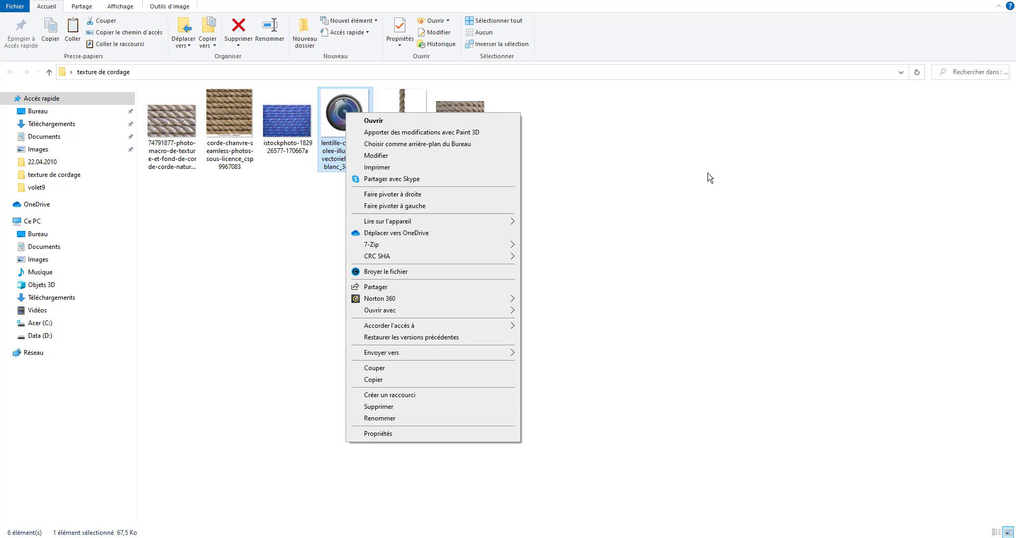
{"action": "right_click", "coordinate": [337, 107]}
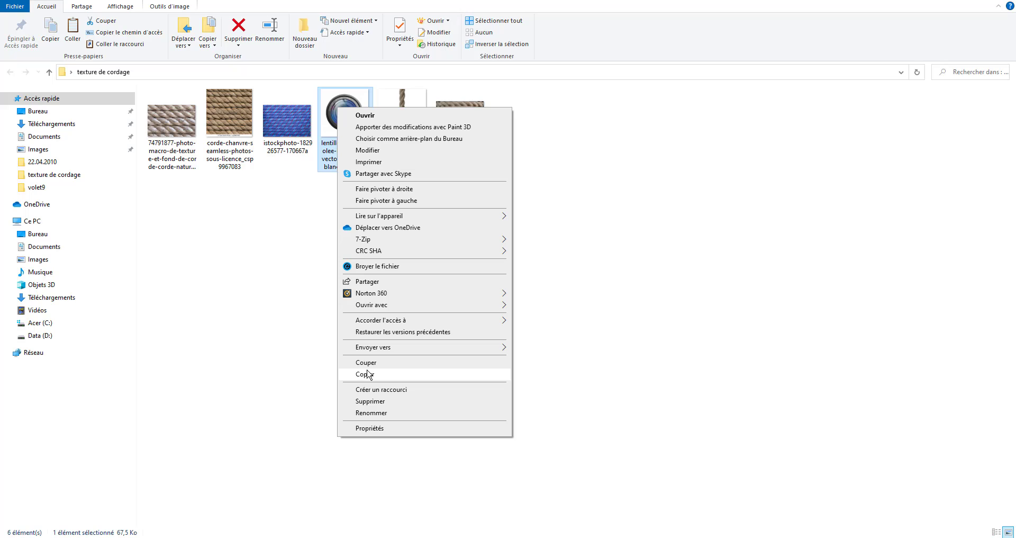
{"action": "left_click", "coordinate": [366, 375]}
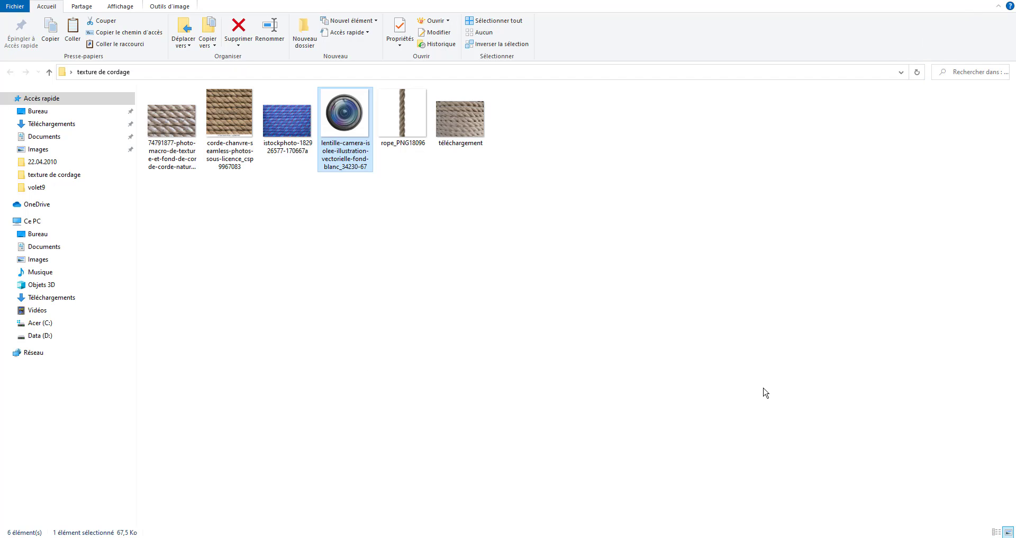
- Switch back to Blender and show the selected lens dome in the left orthographic view
{"action": "key", "text": "alt+Tab"}
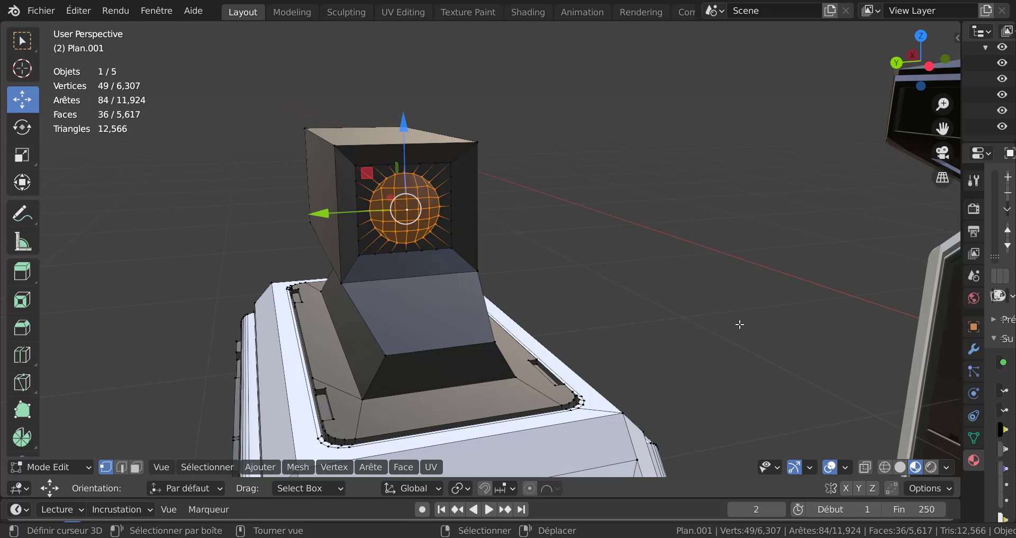
{"action": "key", "text": "KP_3"}
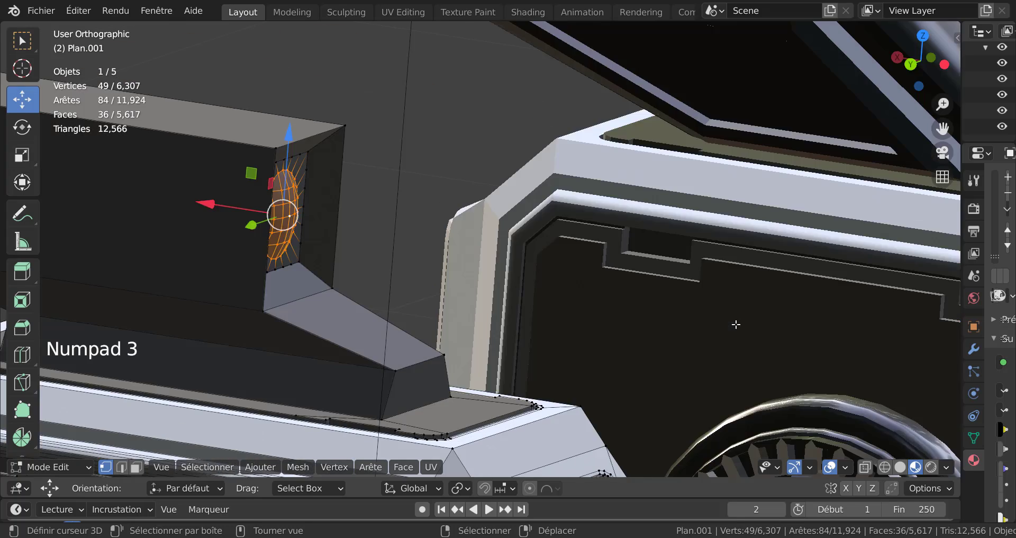
{"action": "key", "text": "KP_1"}
{"action": "key", "text": "ctrl+KP_3"}
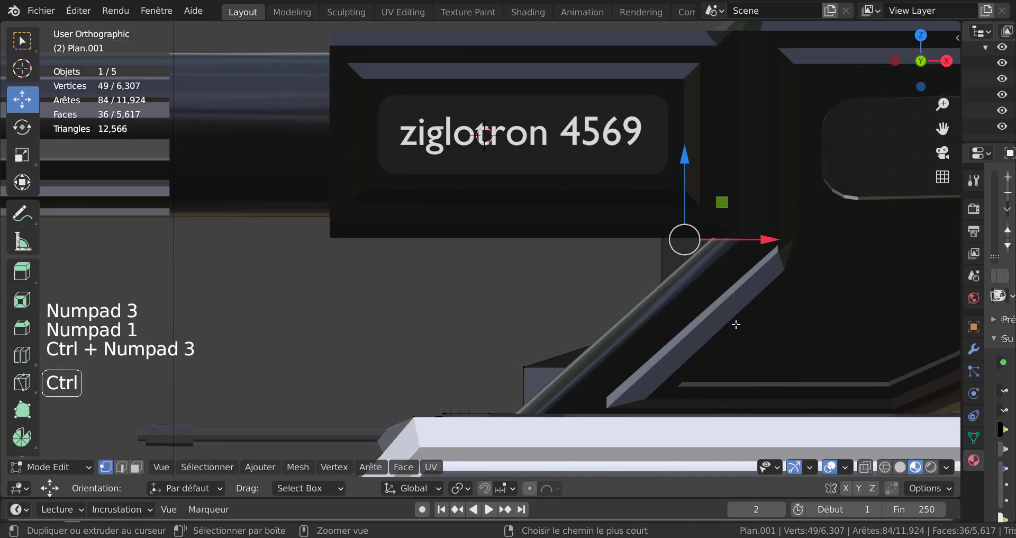
{"action": "scroll", "coordinate": [735, 324], "scroll_direction": "up", "scroll_amount": 2}
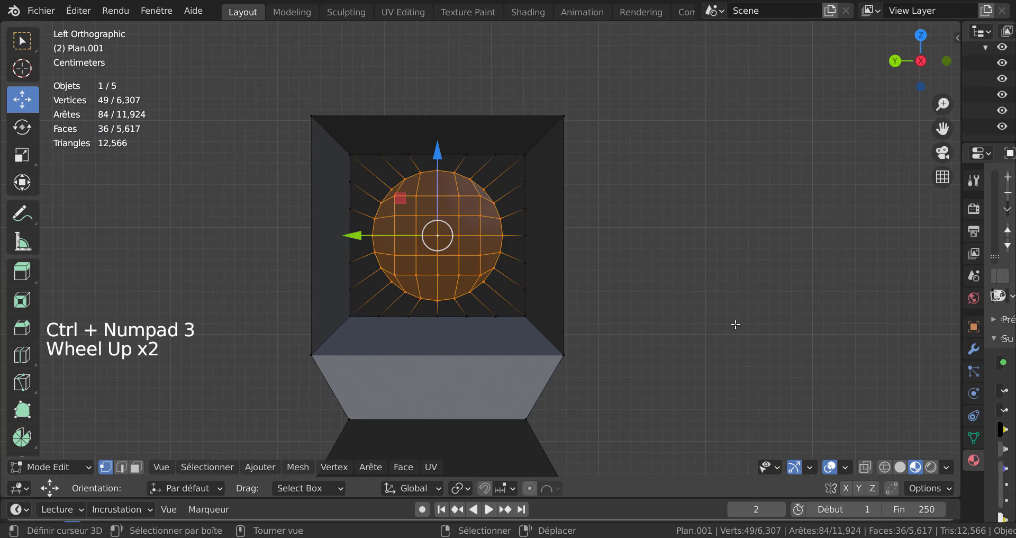
{"action": "middle_click_drag", "start_coordinate": [705, 290], "coordinate": [744, 281], "text": "shift"}
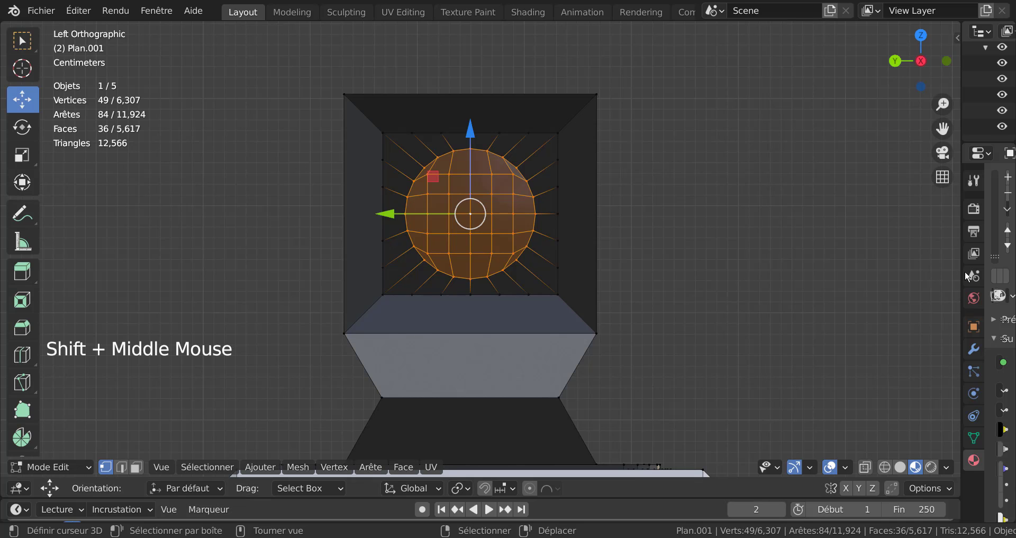
- Add a material slot to Plan.001 and create a new material in it, enlarging the properties area for its settings
{"action": "left_click_drag", "start_coordinate": [963, 271], "coordinate": [744, 261]}
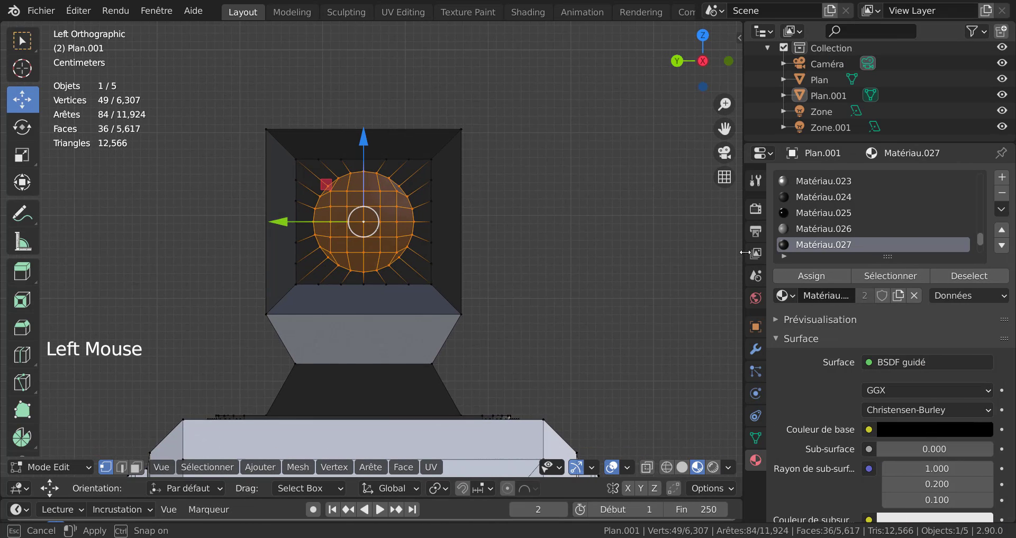
{"action": "left_click", "coordinate": [1003, 179]}
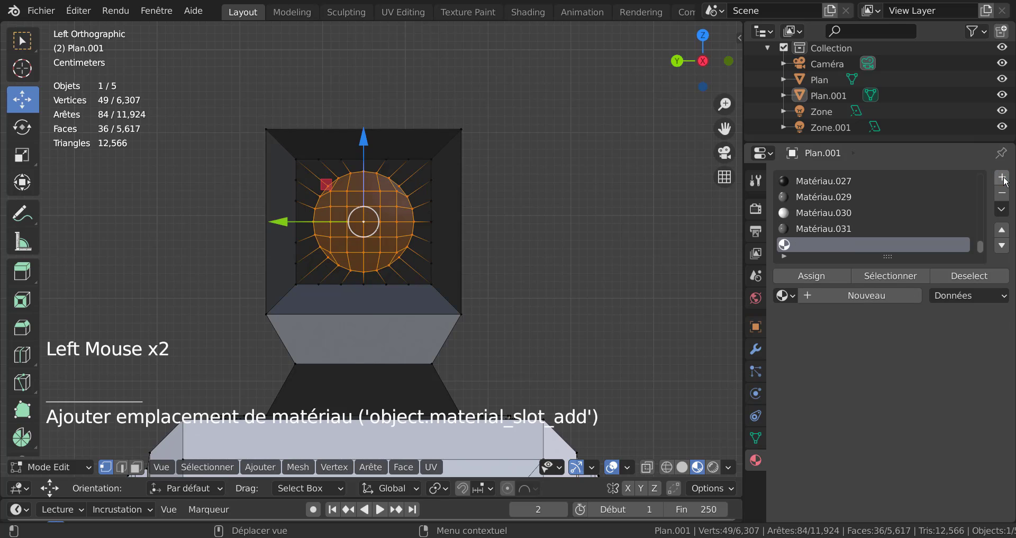
{"action": "left_click", "coordinate": [869, 295]}
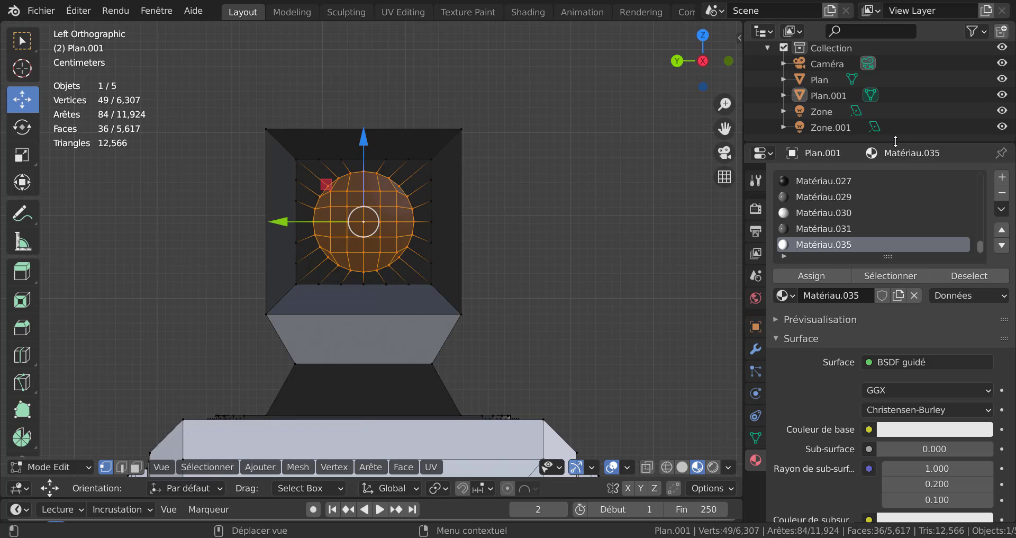
{"action": "left_click_drag", "start_coordinate": [897, 141], "coordinate": [897, 43]}
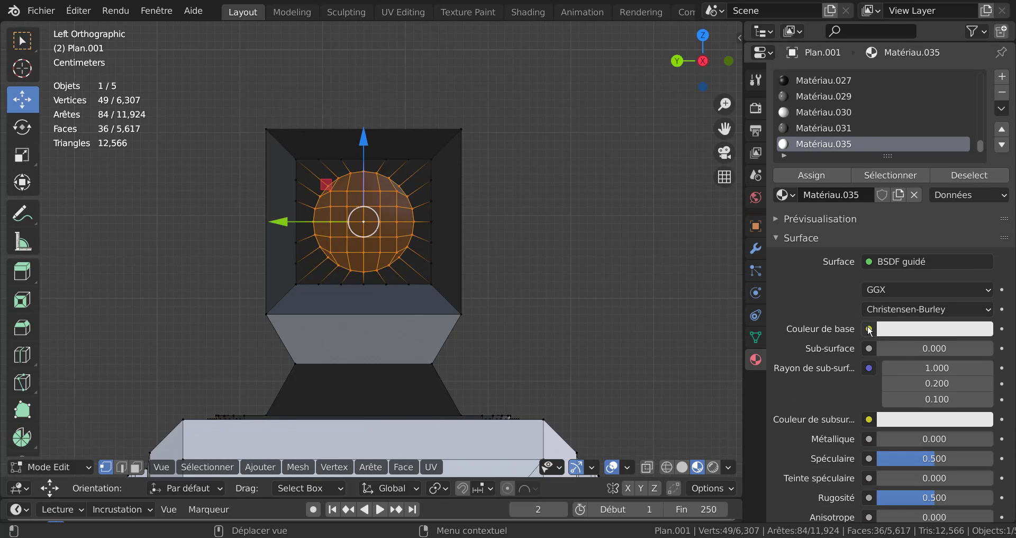
- Add an image texture to Matériau.035's base color and load lentille-camera-isolee-illustration-vectorielle-fond-blanc_34230-67.jpg from the Desktop folder
{"action": "left_click", "coordinate": [869, 330]}
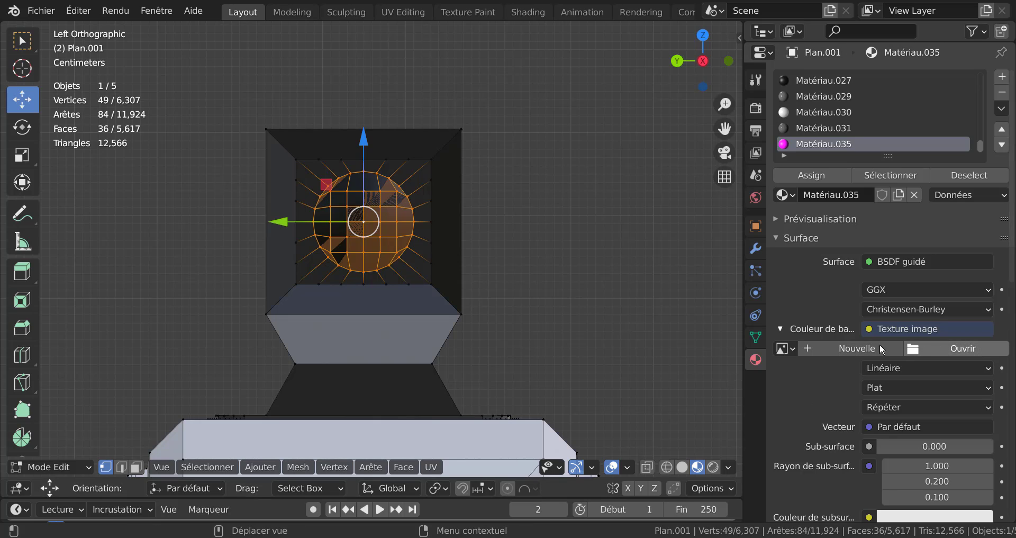
{"action": "left_click", "coordinate": [963, 349]}
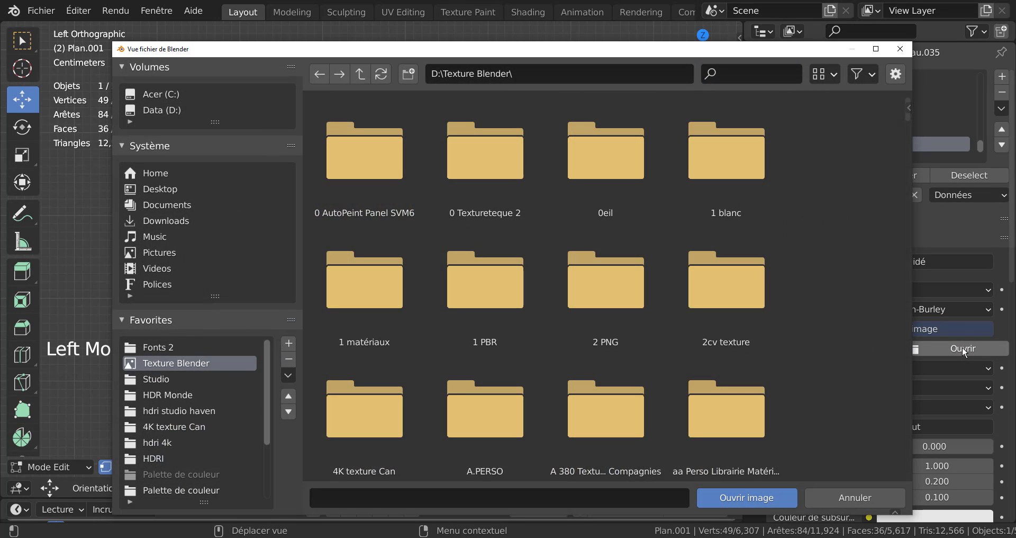
{"action": "left_click", "coordinate": [141, 186]}
{"action": "left_click_drag", "start_coordinate": [907, 182], "coordinate": [901, 449]}
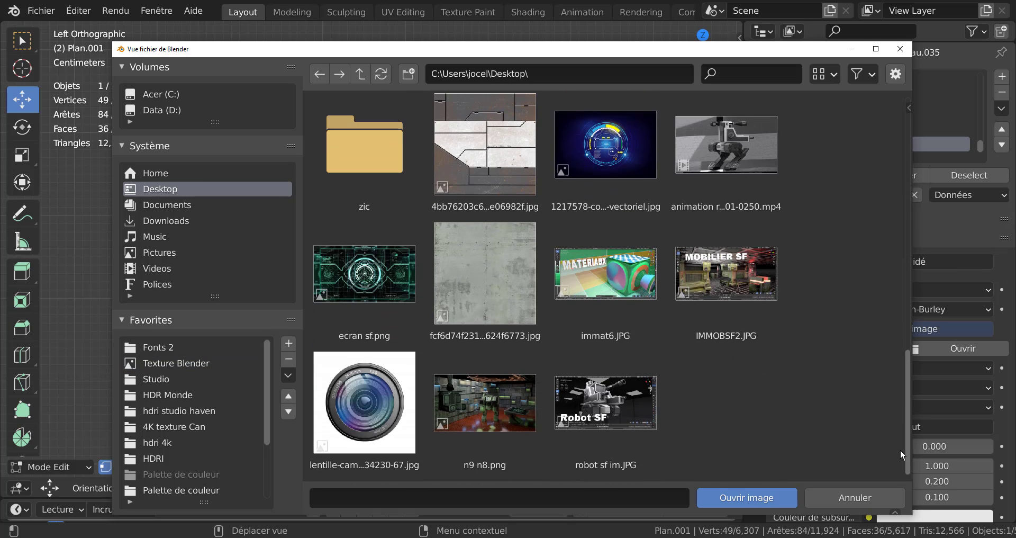
{"action": "left_click", "coordinate": [380, 410]}
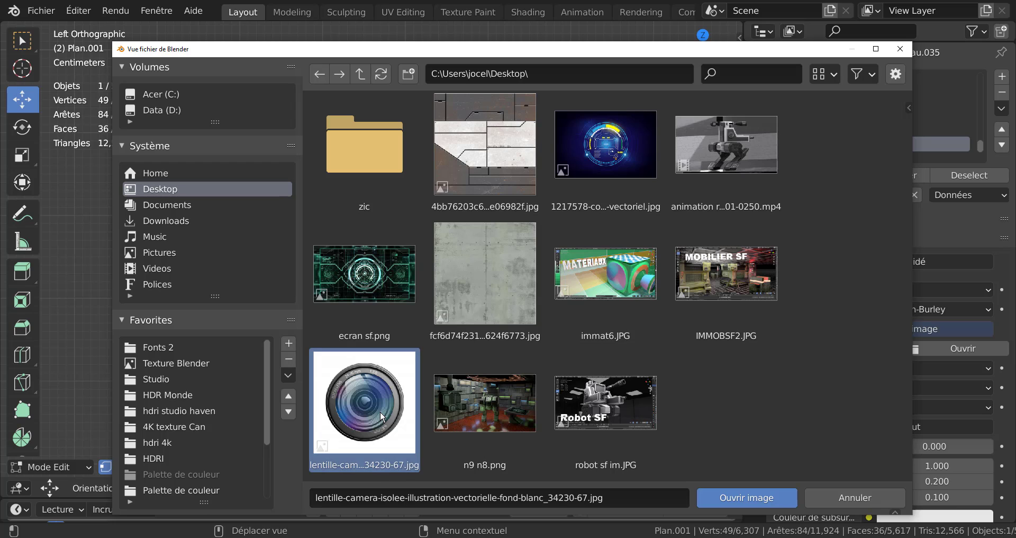
{"action": "left_click", "coordinate": [738, 493]}
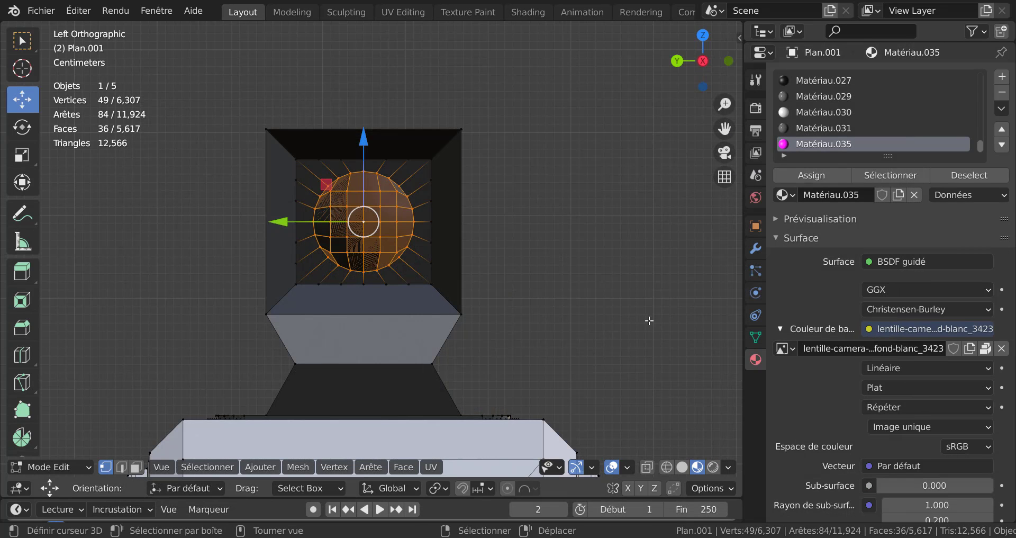
- Assign Matériau.035 to the selected lens dome faces and narrow the properties area to enlarge the 3D view
{"action": "scroll", "coordinate": [560, 290], "scroll_direction": "up", "scroll_amount": 4}
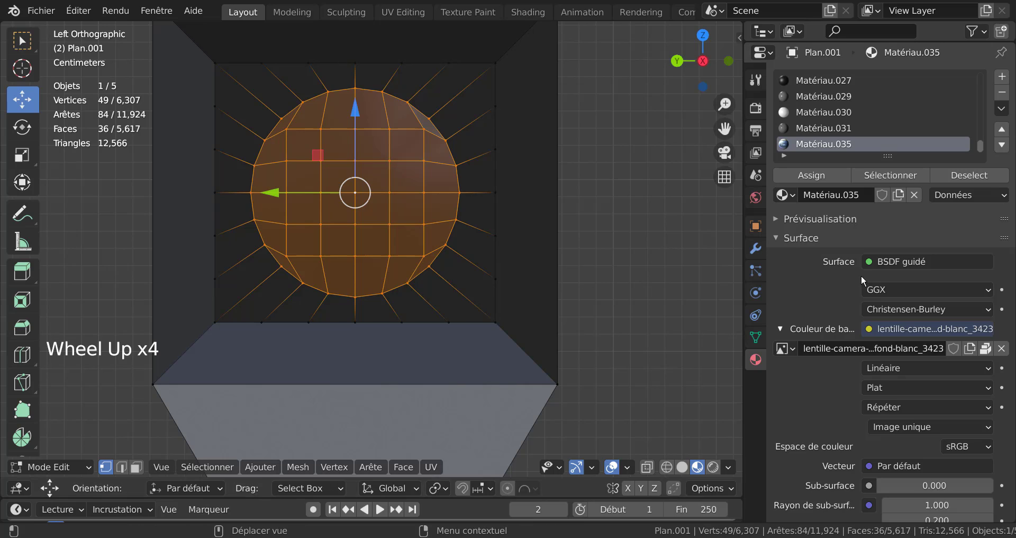
{"action": "scroll", "coordinate": [868, 288], "scroll_direction": "up", "scroll_amount": 5}
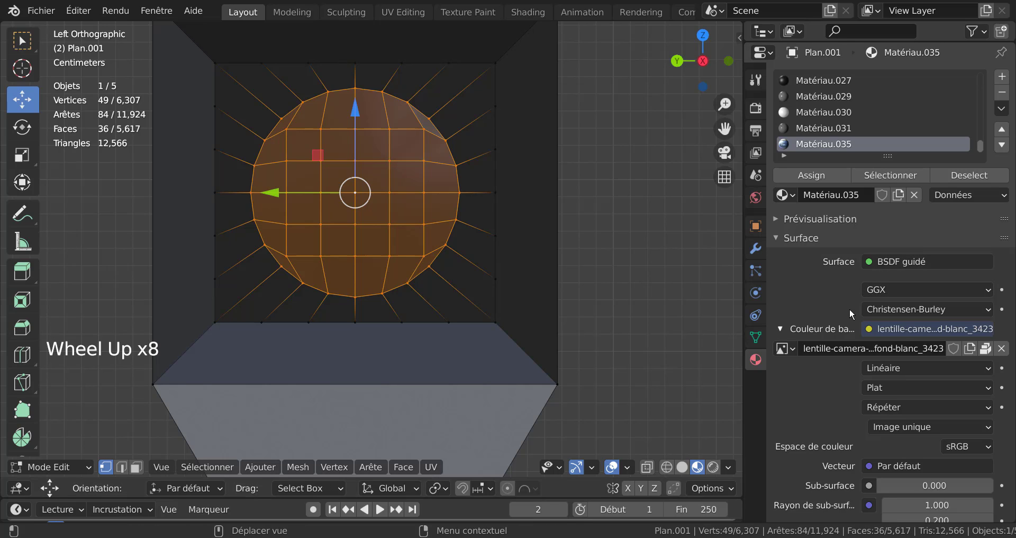
{"action": "left_click", "coordinate": [822, 176]}
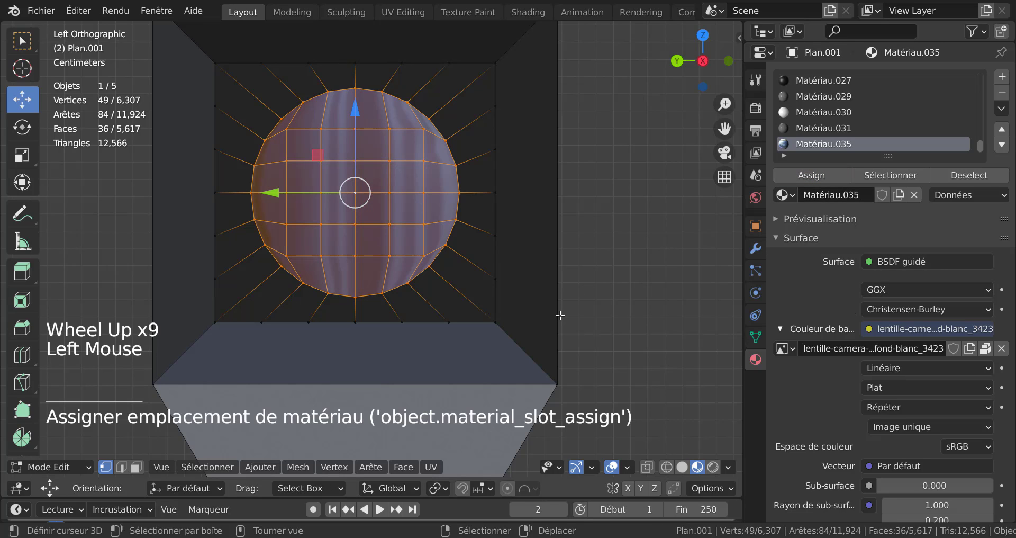
{"action": "scroll", "coordinate": [676, 334], "scroll_direction": "down", "scroll_amount": 2}
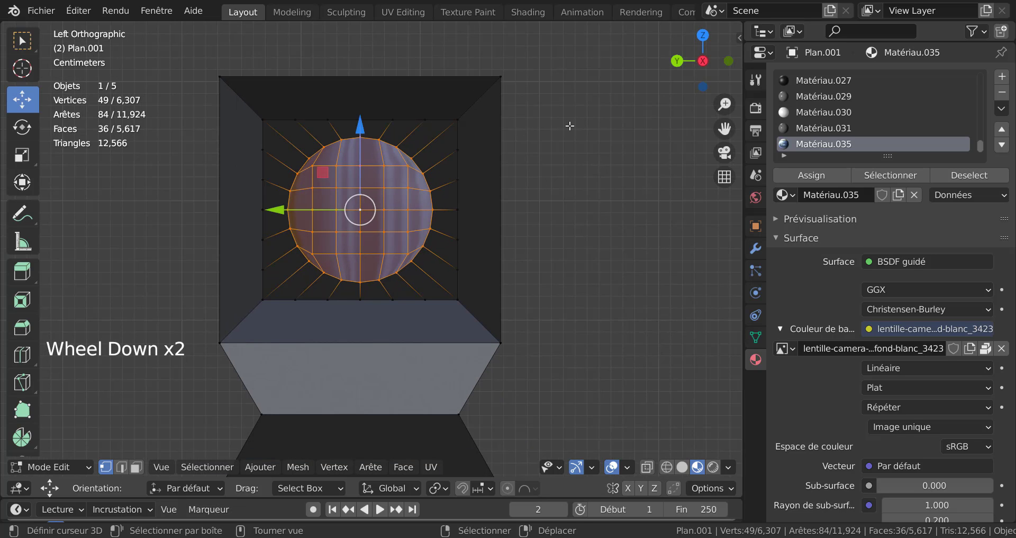
{"action": "left_click_drag", "start_coordinate": [743, 220], "coordinate": [903, 221]}
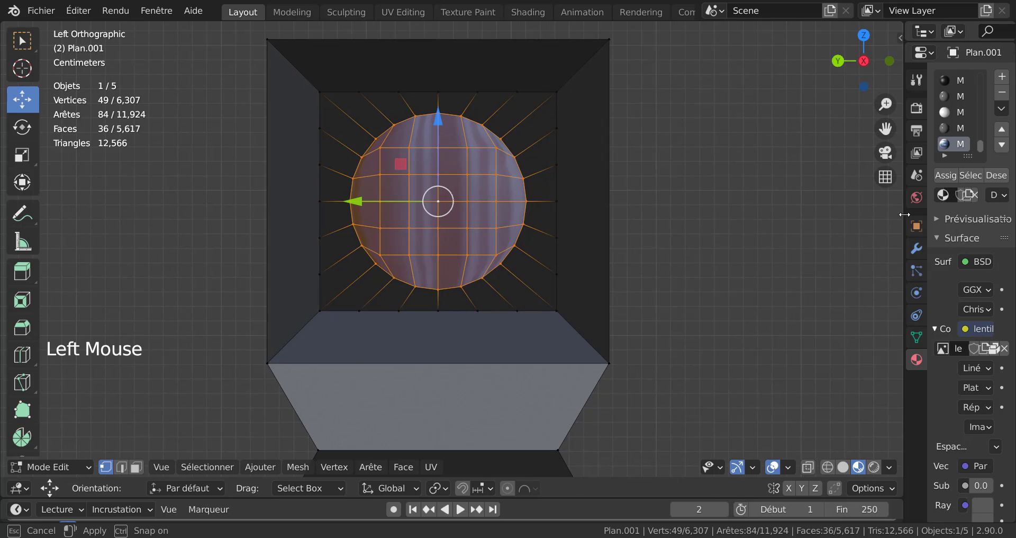
- Switch to the UV Editing workspace and show the selected lens dome in left orthographic view with Material Preview shading
{"action": "left_click", "coordinate": [404, 12]}
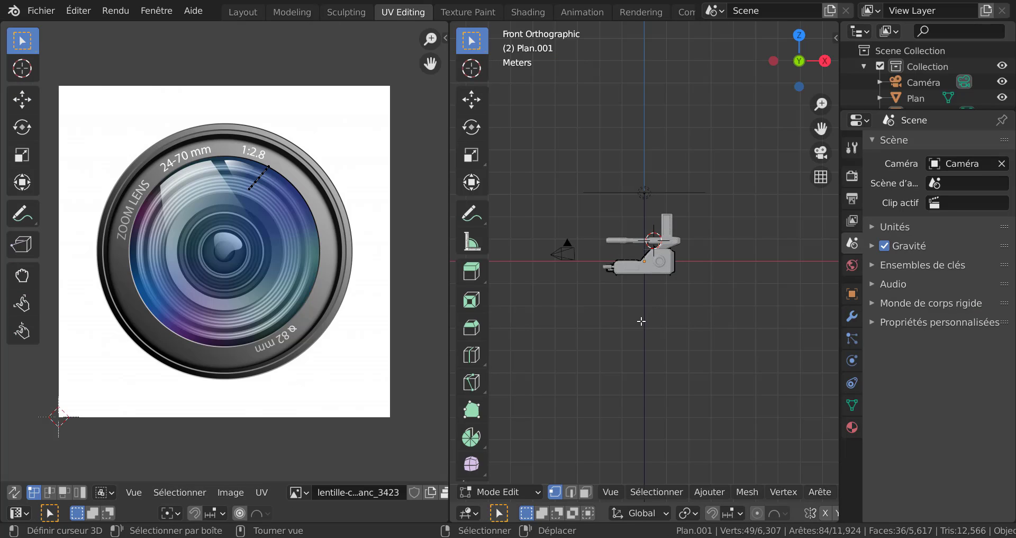
{"action": "scroll", "coordinate": [642, 321], "scroll_direction": "up", "scroll_amount": 5}
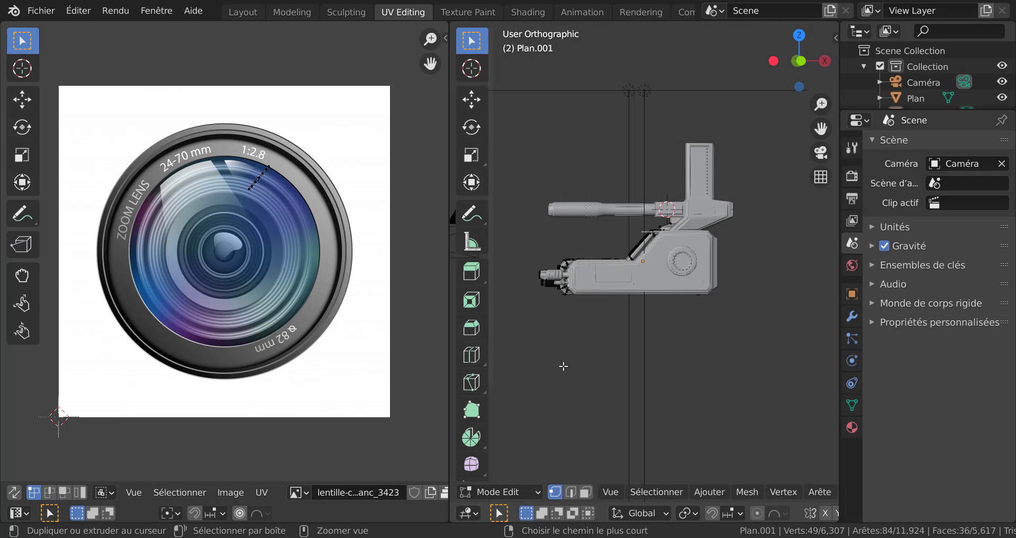
{"action": "key", "text": "ctrl+KP_3"}
{"action": "middle_click_drag", "start_coordinate": [506, 394], "coordinate": [651, 411], "text": "shift"}
{"action": "scroll", "coordinate": [662, 392], "scroll_direction": "up", "scroll_amount": 2}
{"action": "scroll", "coordinate": [681, 354], "scroll_direction": "up", "scroll_amount": 7}
{"action": "middle_click_drag", "start_coordinate": [715, 214], "coordinate": [694, 330], "text": "shift"}
{"action": "scroll", "coordinate": [694, 331], "scroll_direction": "up", "scroll_amount": 2}
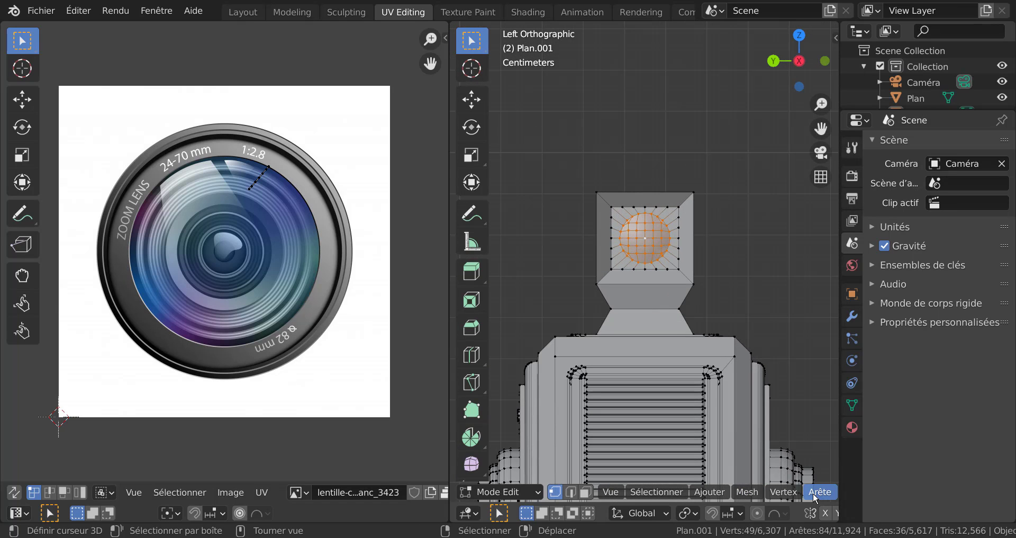
{"action": "scroll", "coordinate": [815, 495], "scroll_direction": "down", "scroll_amount": 6}
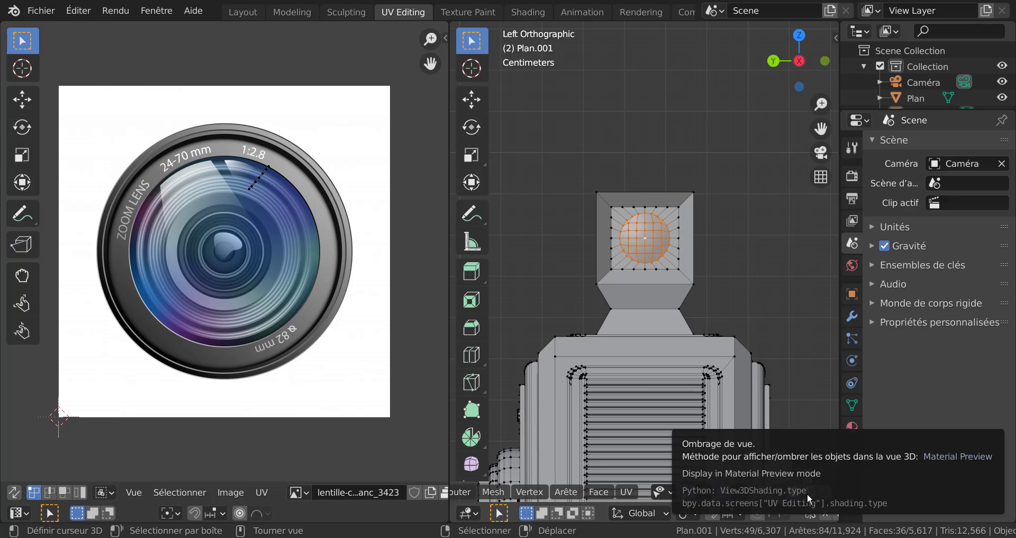
{"action": "left_click", "coordinate": [808, 492]}
{"action": "scroll", "coordinate": [676, 221], "scroll_direction": "up", "scroll_amount": 4}
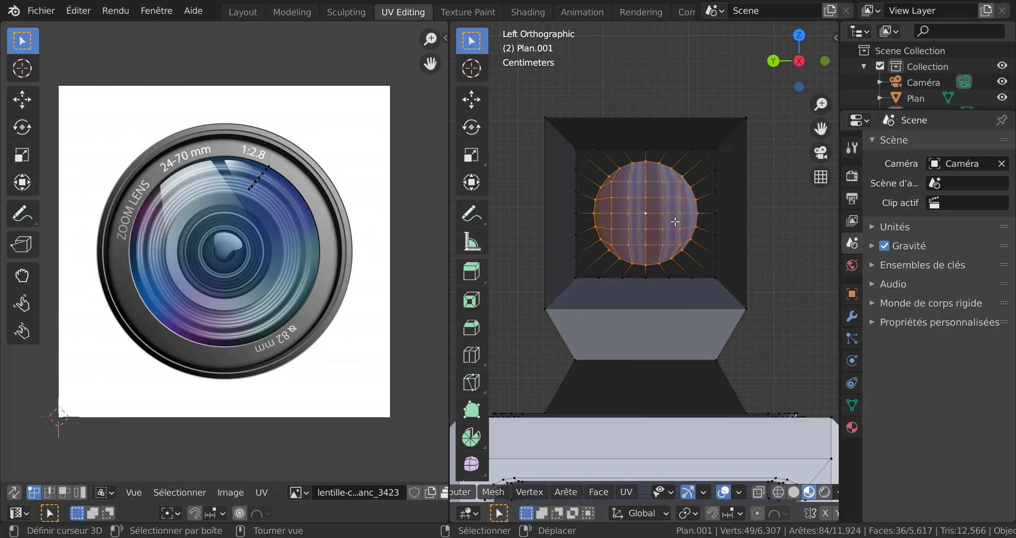
- Widen the 3D view and unwrap the selected lens dome faces with Project from View (Projeter depuis vue)
{"action": "left_click_drag", "start_coordinate": [834, 247], "coordinate": [927, 247]}
{"action": "scroll", "coordinate": [299, 300], "scroll_direction": "up", "scroll_amount": 1}
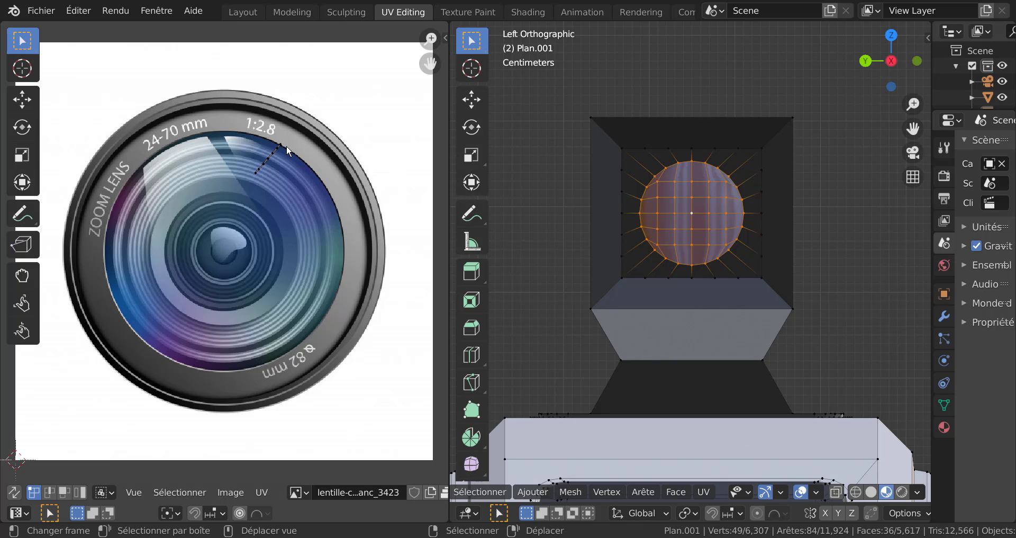
{"action": "scroll", "coordinate": [843, 313], "scroll_direction": "down", "scroll_amount": 2}
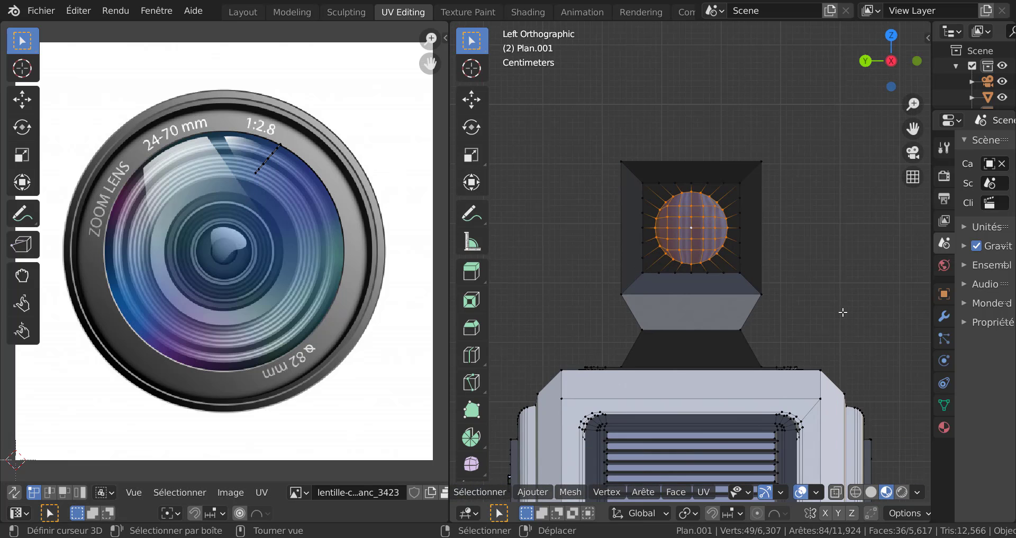
{"action": "scroll", "coordinate": [843, 313], "scroll_direction": "up", "scroll_amount": 1}
{"action": "left_click", "coordinate": [704, 492]}
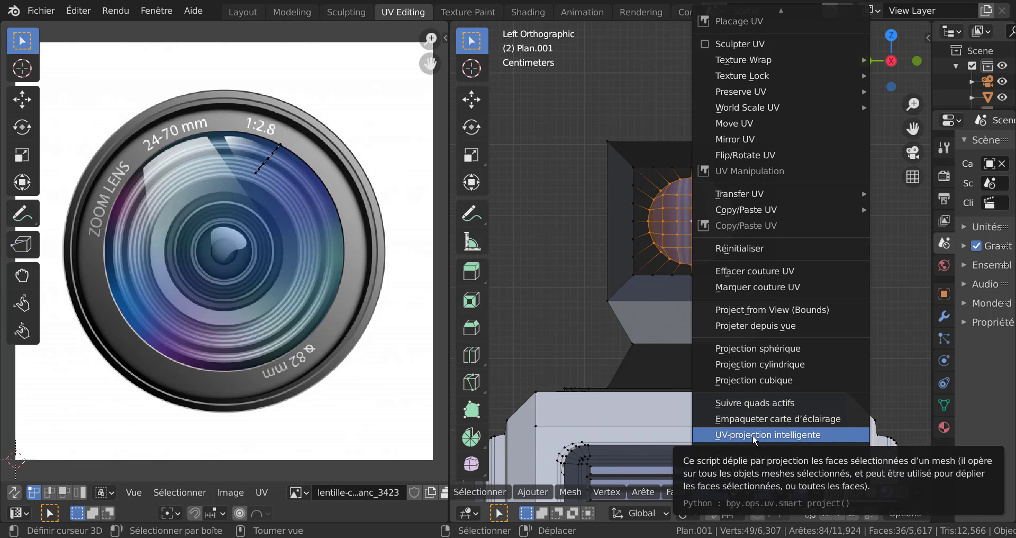
{"action": "left_click", "coordinate": [762, 326]}
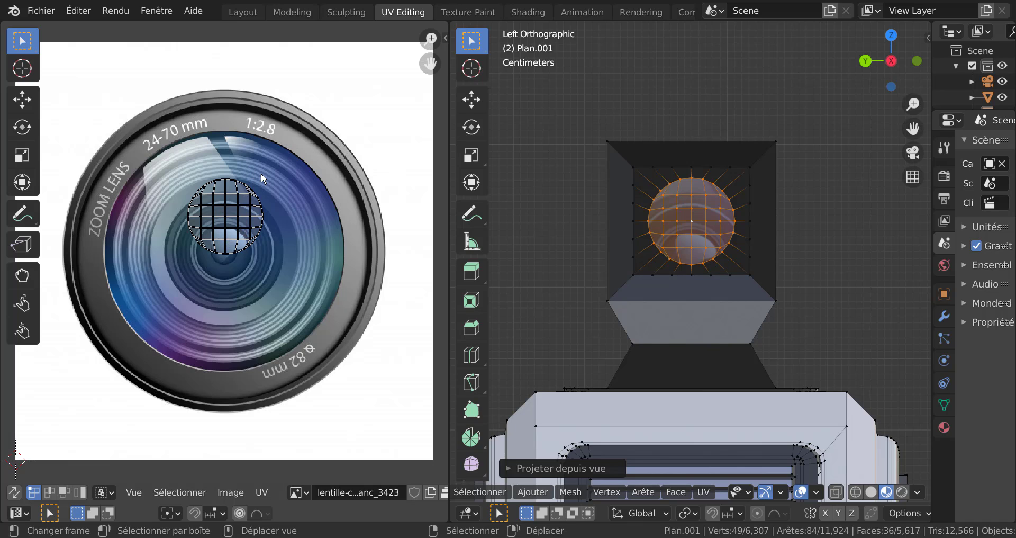
- Select all of the dome's UVs, scale them up and move them down to centre them on the lens glass in the image
{"action": "key", "text": "a"}
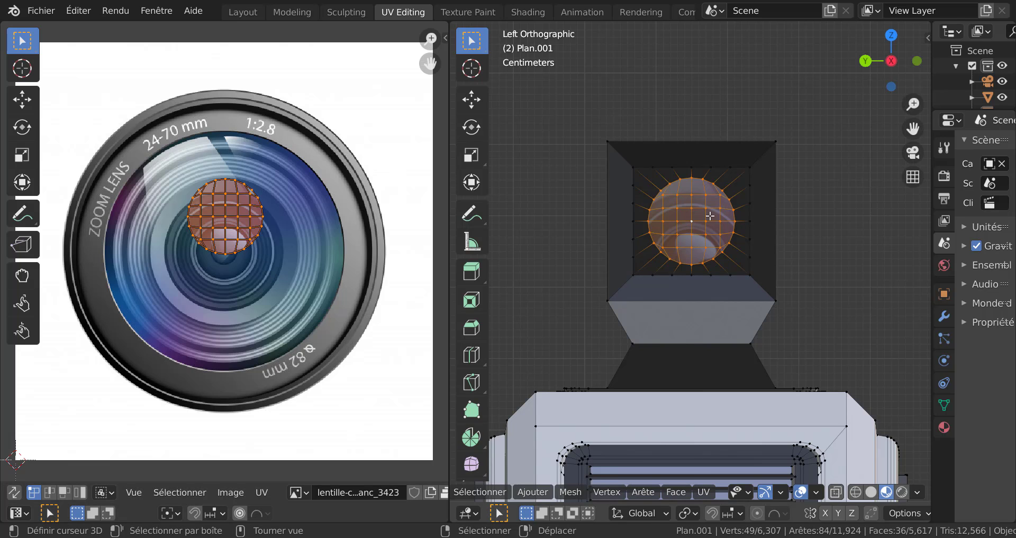
{"action": "scroll", "coordinate": [701, 225], "scroll_direction": "up", "scroll_amount": 2}
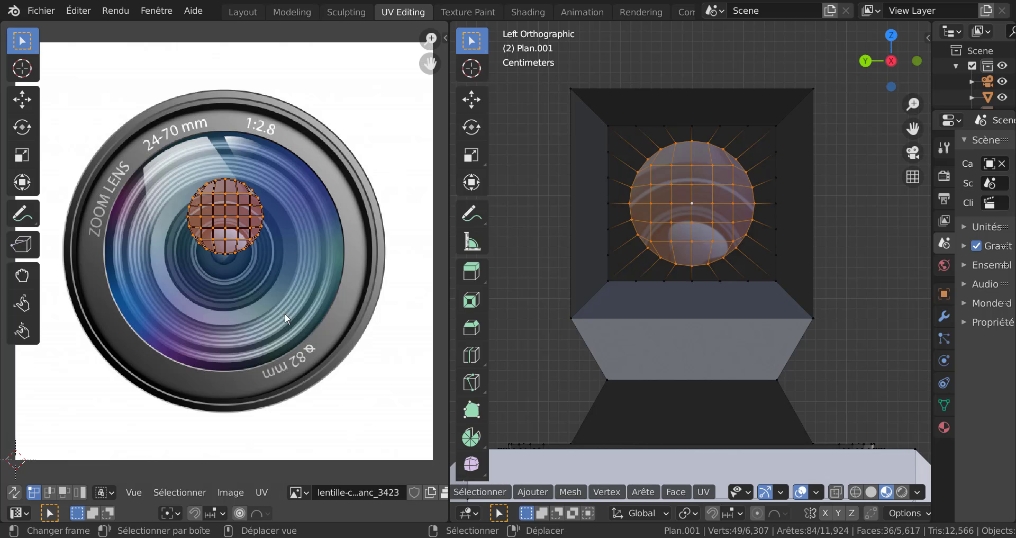
{"action": "key", "text": "s"}
{"action": "left_click", "coordinate": [363, 438]}
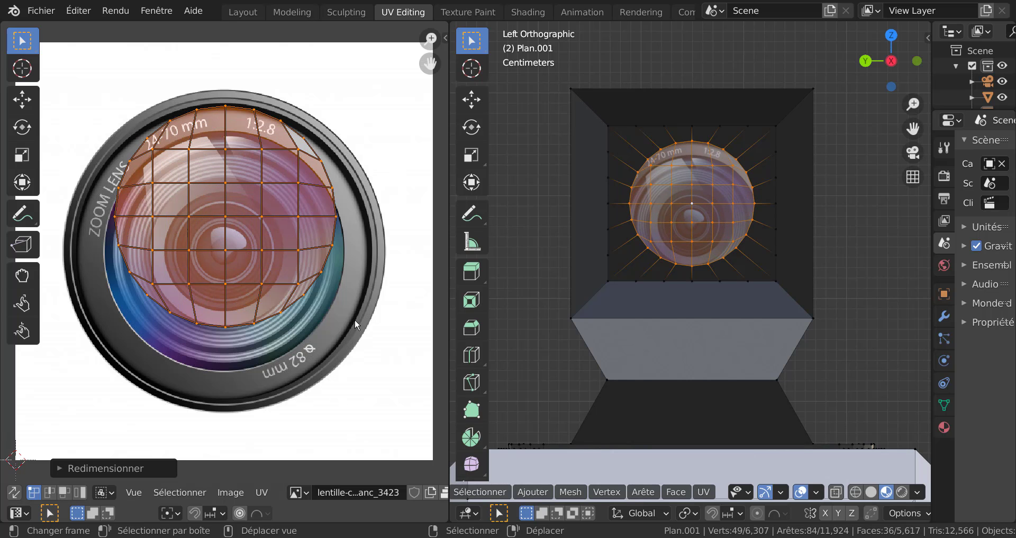
{"action": "key", "text": "g"}
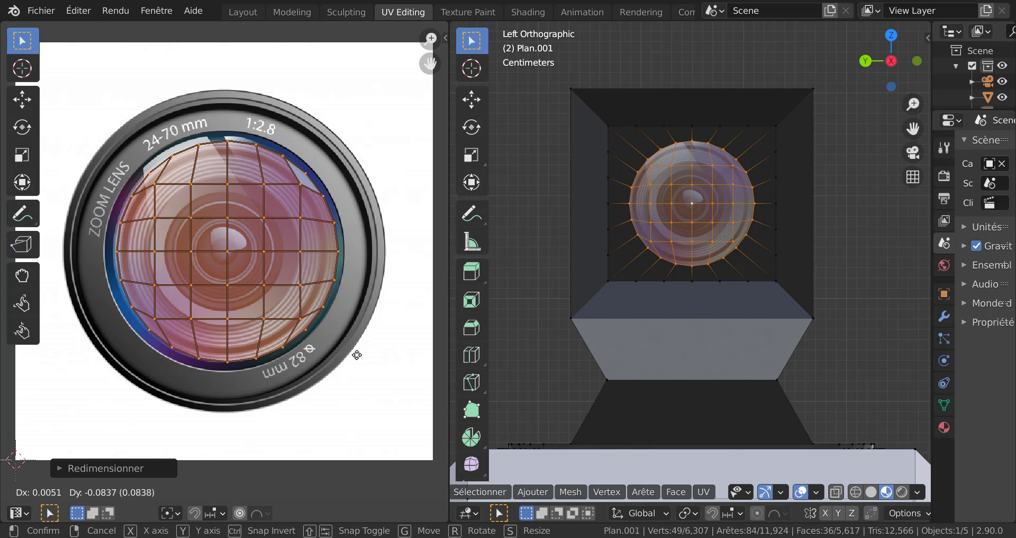
{"action": "left_click", "coordinate": [352, 368]}
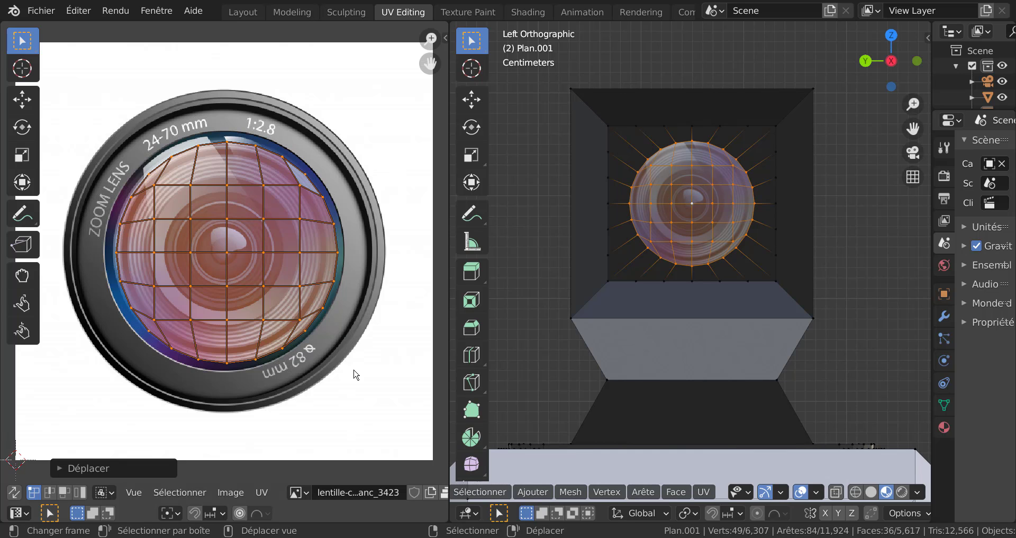
- Scale the dome's UVs up by about 1.42 and 1.01, and centre them so they cover the whole lens including its black rim
{"action": "key", "text": "s"}
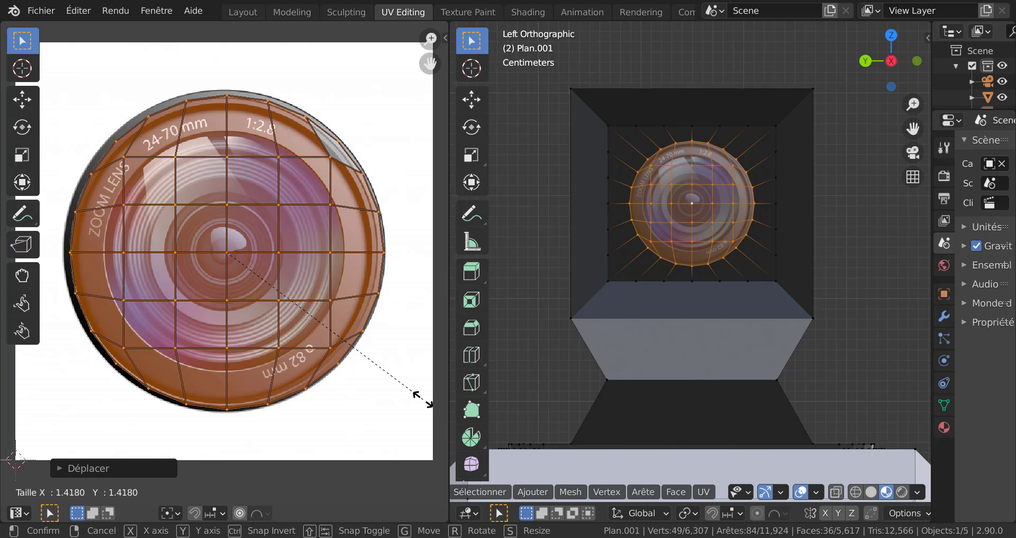
{"action": "left_click", "coordinate": [424, 399]}
{"action": "key", "text": "g"}
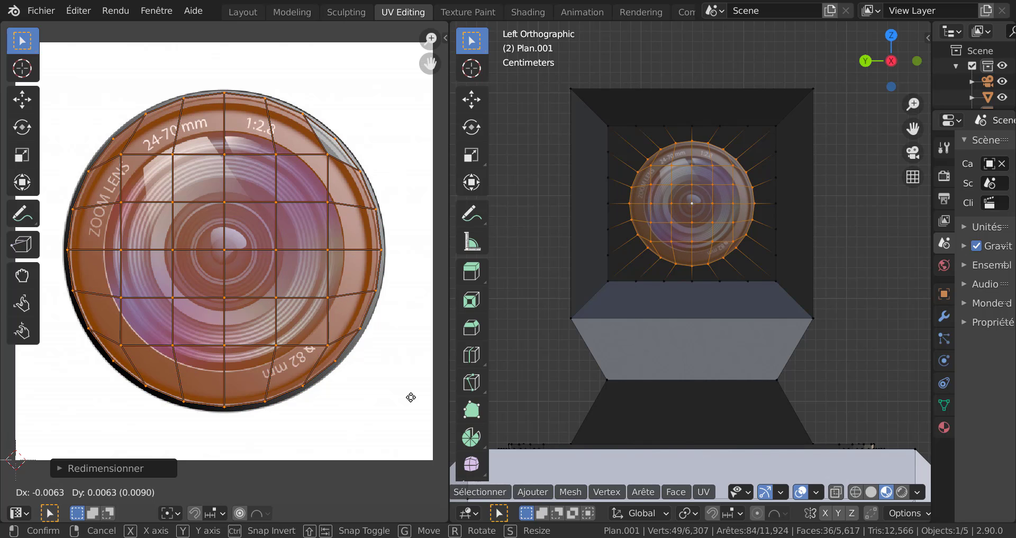
{"action": "left_click", "coordinate": [411, 397]}
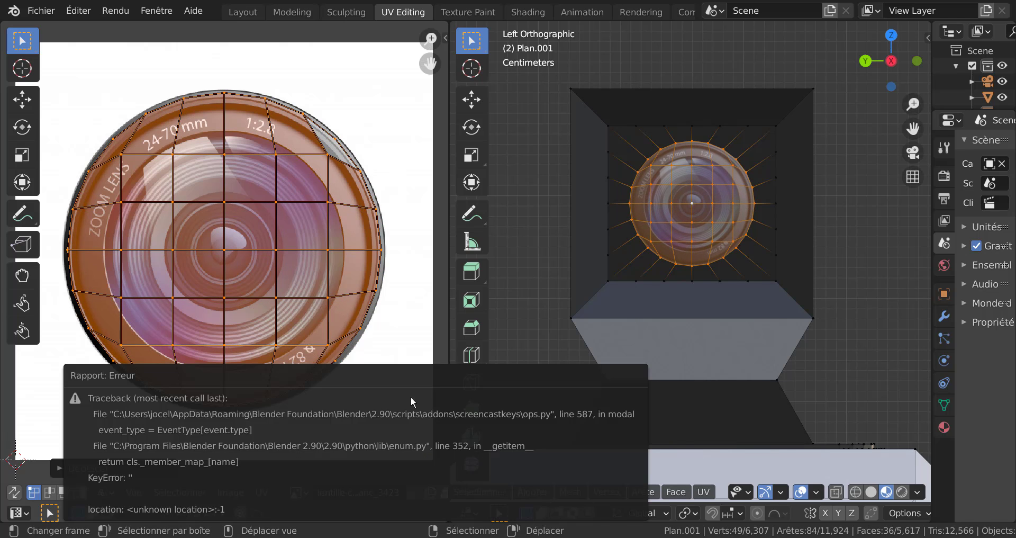
{"action": "right_click", "coordinate": [406, 328]}
{"action": "key", "text": "a"}
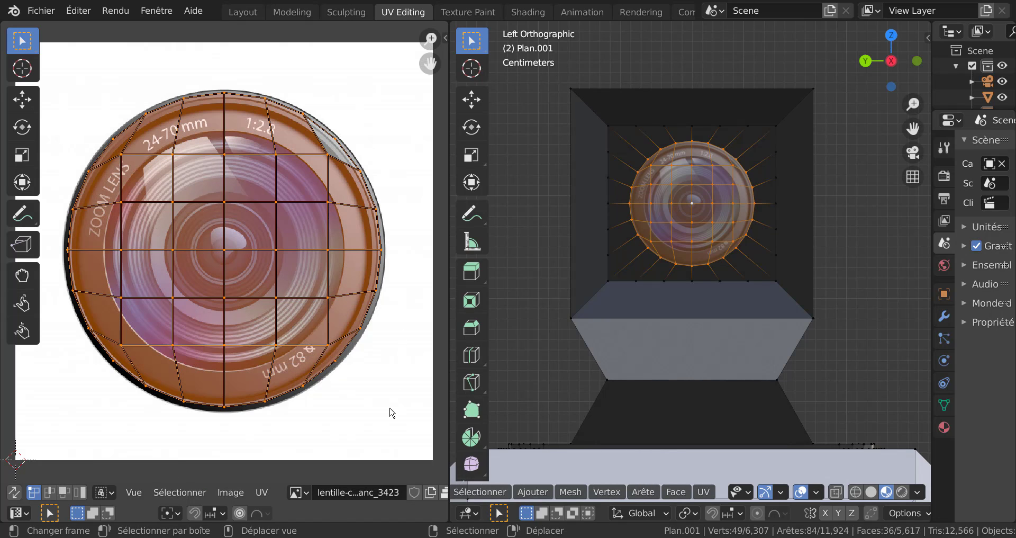
{"action": "key", "text": "s"}
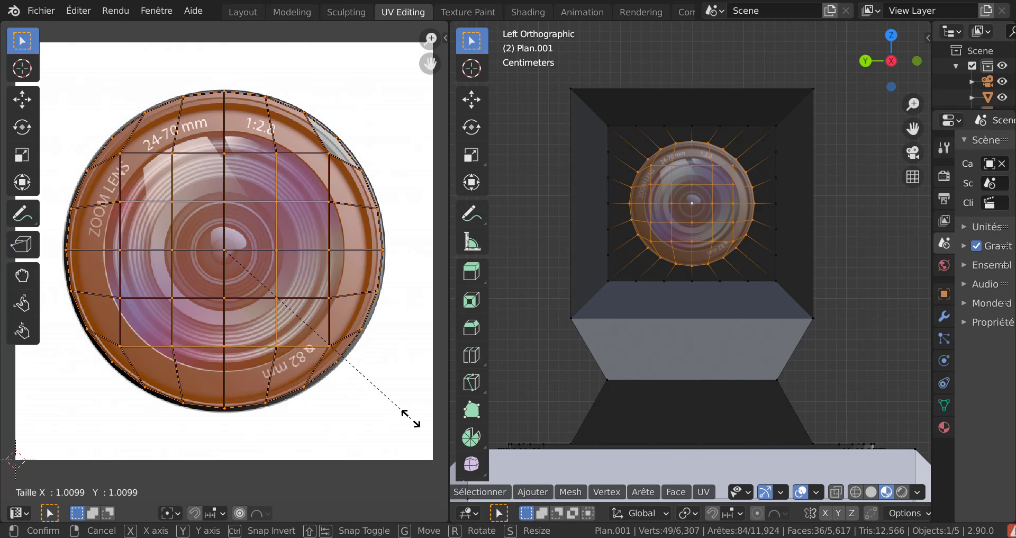
{"action": "left_click", "coordinate": [418, 420]}
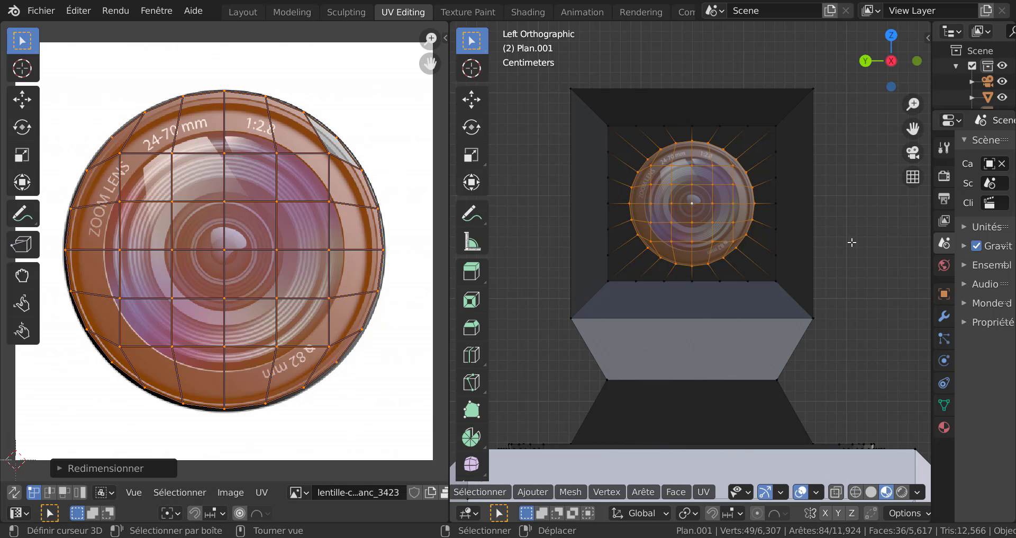
- Return to object mode and inspect the textured lens on the camera head from an angled perspective
{"action": "key", "text": "Tab"}
{"action": "scroll", "coordinate": [853, 247], "scroll_direction": "down", "scroll_amount": 2}
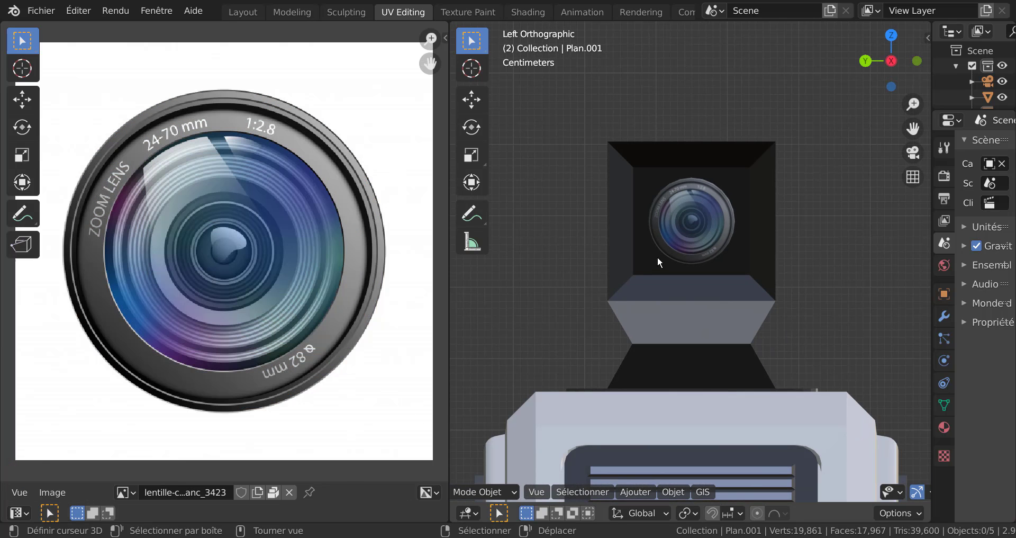
{"action": "middle_click_drag", "start_coordinate": [657, 256], "coordinate": [750, 272]}
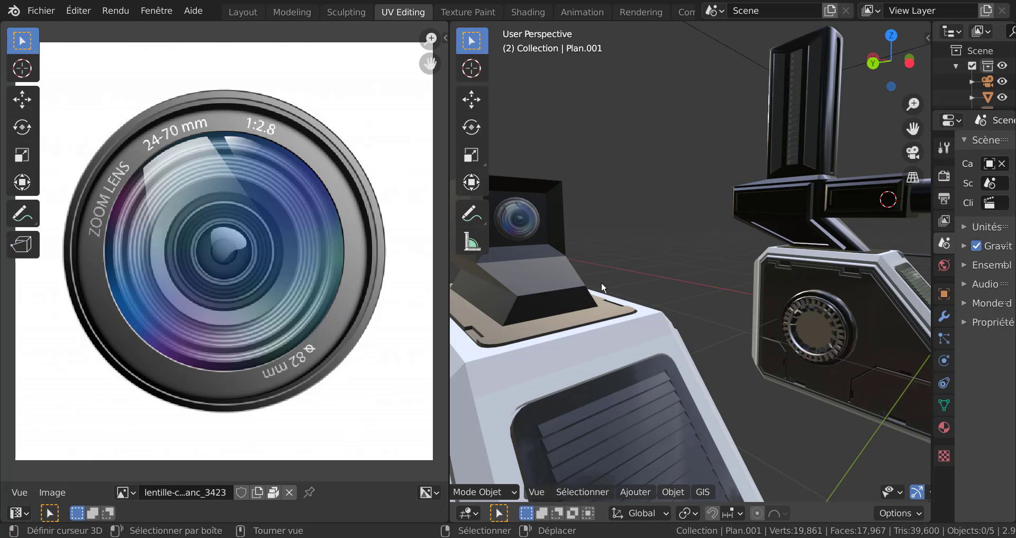
{"action": "middle_click_drag", "start_coordinate": [642, 276], "coordinate": [750, 310], "text": "shift"}
{"action": "scroll", "coordinate": [710, 306], "scroll_direction": "up", "scroll_amount": 1}
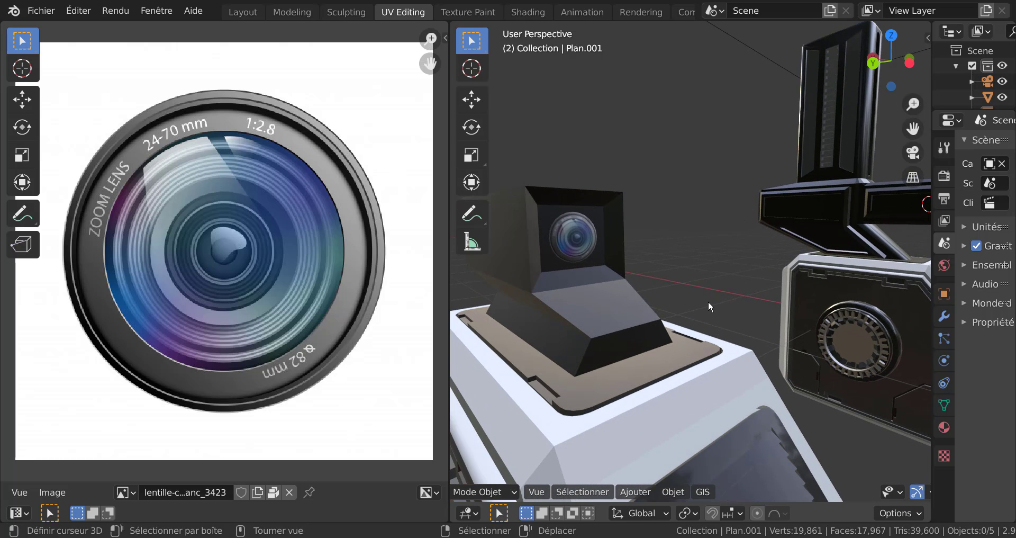
{"action": "scroll", "coordinate": [708, 303], "scroll_direction": "up", "scroll_amount": 1}
{"action": "scroll", "coordinate": [597, 254], "scroll_direction": "up", "scroll_amount": 2}
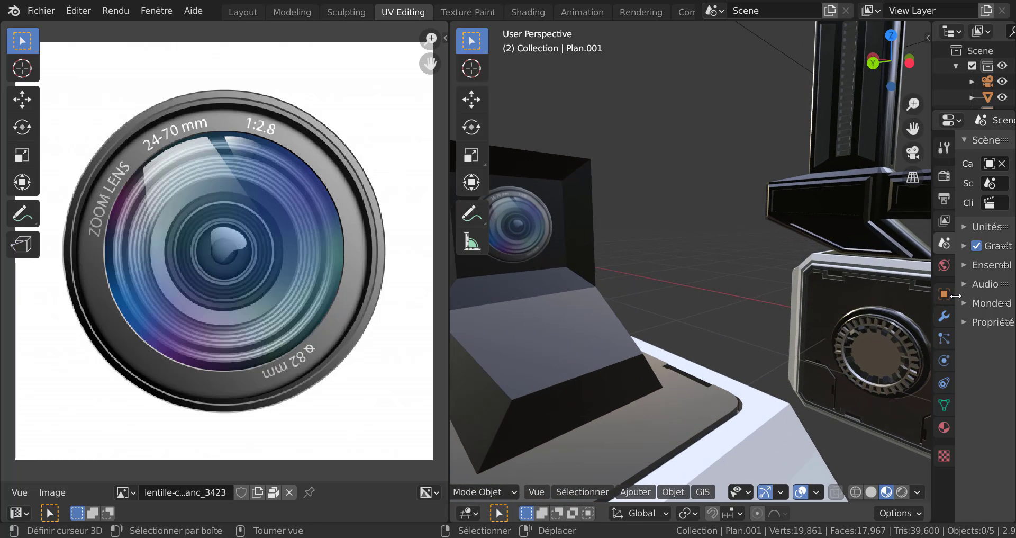
- Bring up the camera head's lens material settings and switch to the Layout workspace
{"action": "left_click_drag", "start_coordinate": [956, 297], "coordinate": [858, 307]}
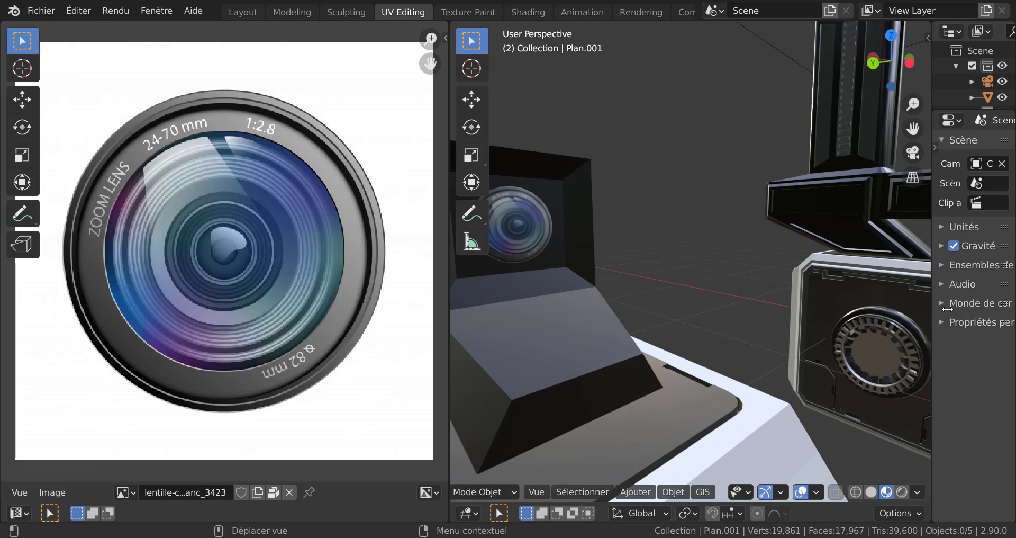
{"action": "left_click_drag", "start_coordinate": [948, 309], "coordinate": [952, 322]}
{"action": "left_click_drag", "start_coordinate": [932, 281], "coordinate": [737, 281]}
{"action": "left_click", "coordinate": [749, 427]}
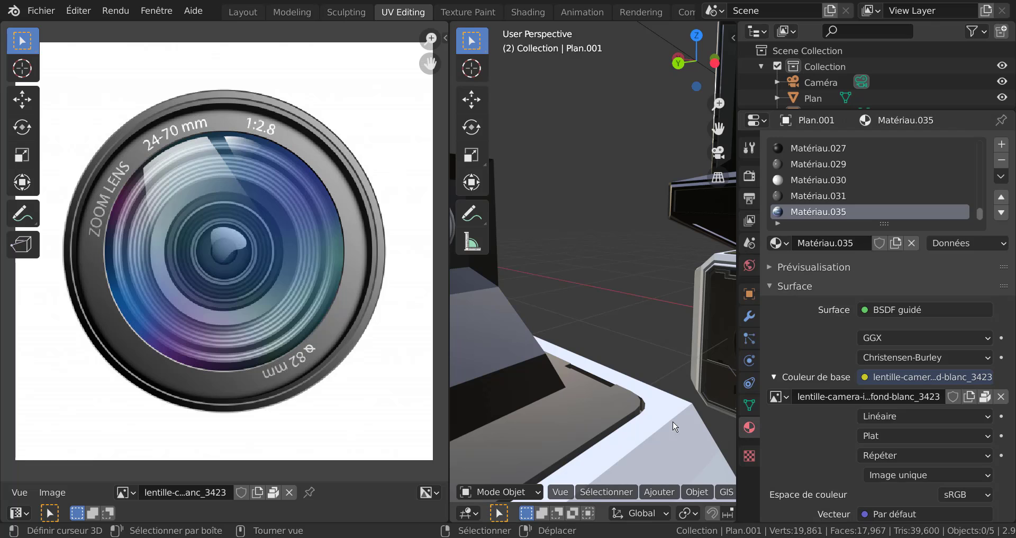
{"action": "scroll", "coordinate": [822, 376], "scroll_direction": "down", "scroll_amount": 9}
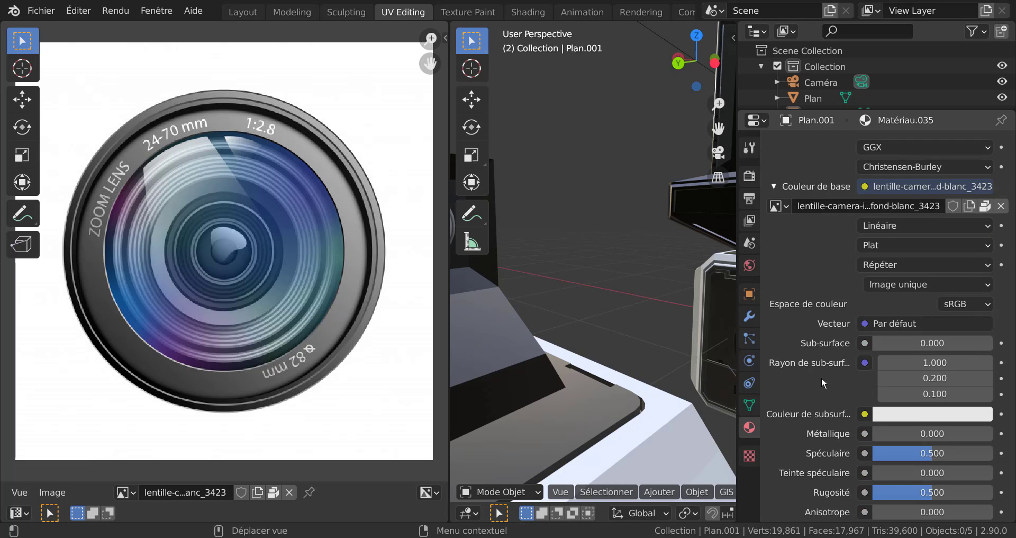
{"action": "scroll", "coordinate": [821, 377], "scroll_direction": "down", "scroll_amount": 4}
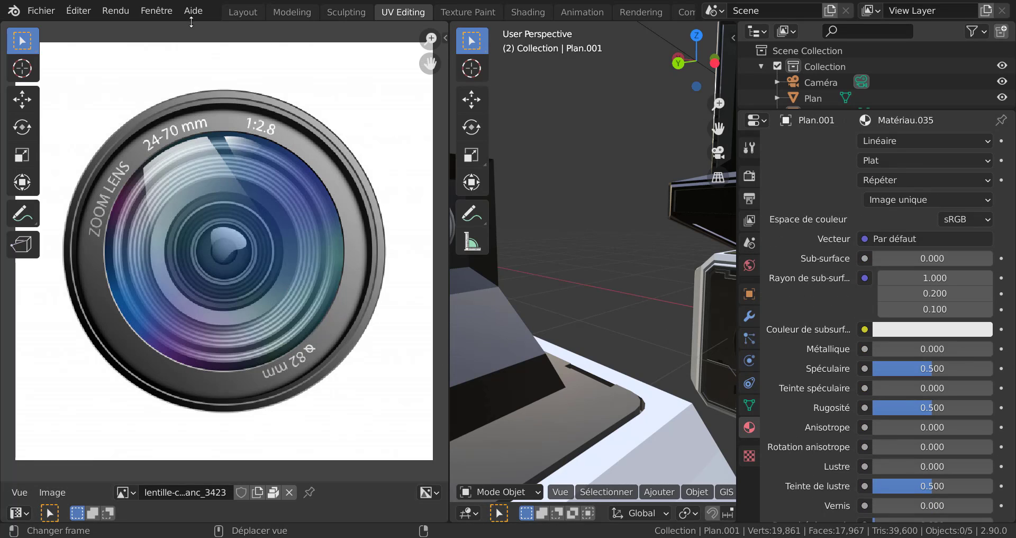
{"action": "left_click", "coordinate": [243, 12]}
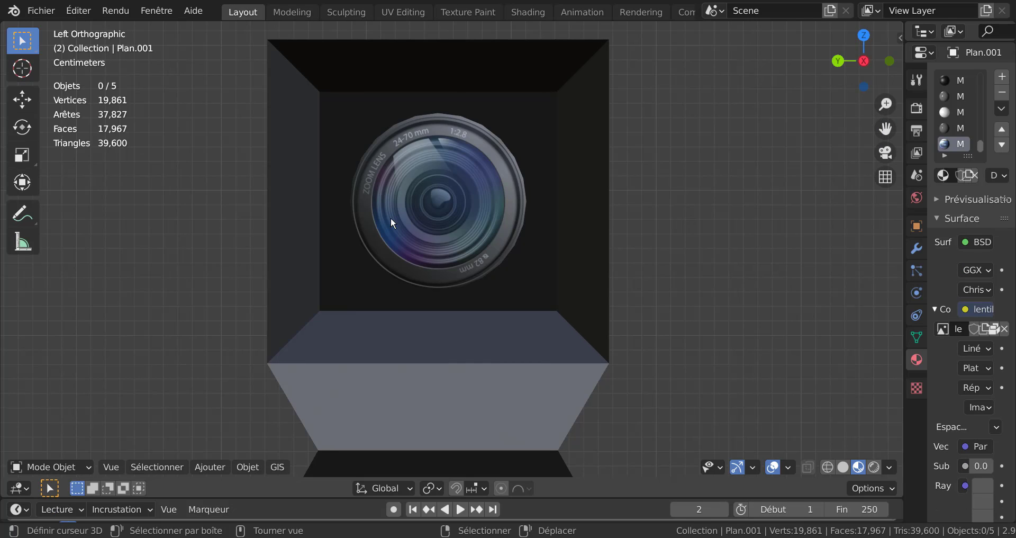
- Set the lens material's roughness (Rugosité) and sheen tint (Teinte de lustre) to 0, and check the reflections on the lens
{"action": "middle_click_drag", "start_coordinate": [680, 265], "coordinate": [470, 241]}
{"action": "scroll", "coordinate": [334, 153], "scroll_direction": "up", "scroll_amount": 2}
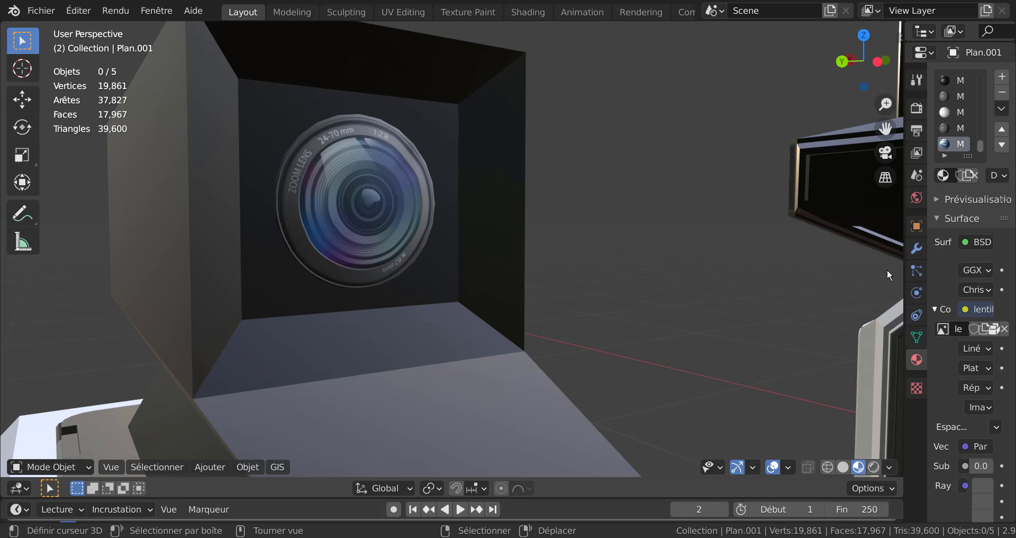
{"action": "left_click_drag", "start_coordinate": [904, 271], "coordinate": [741, 284]}
{"action": "scroll", "coordinate": [854, 394], "scroll_direction": "down", "scroll_amount": 10}
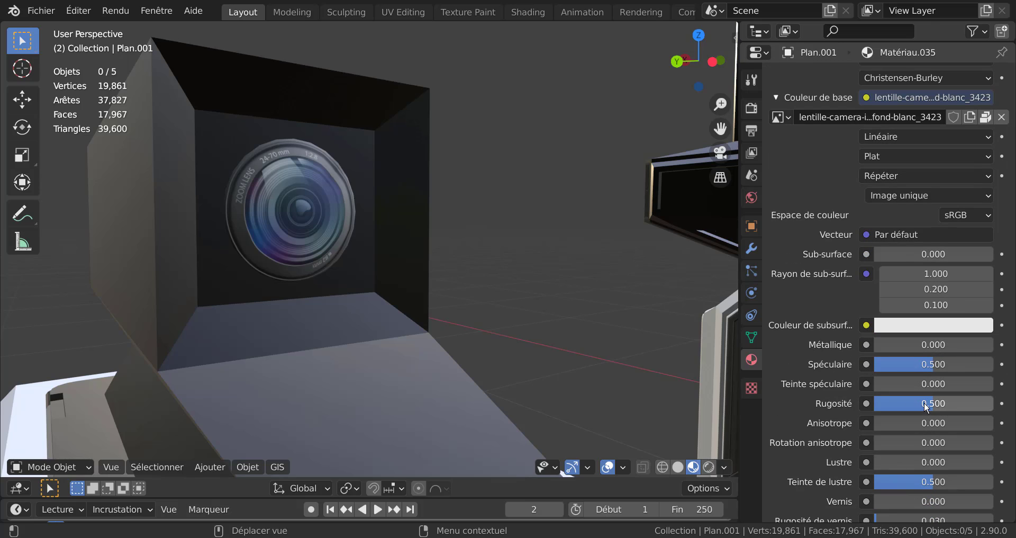
{"action": "left_click_drag", "start_coordinate": [926, 406], "coordinate": [874, 406]}
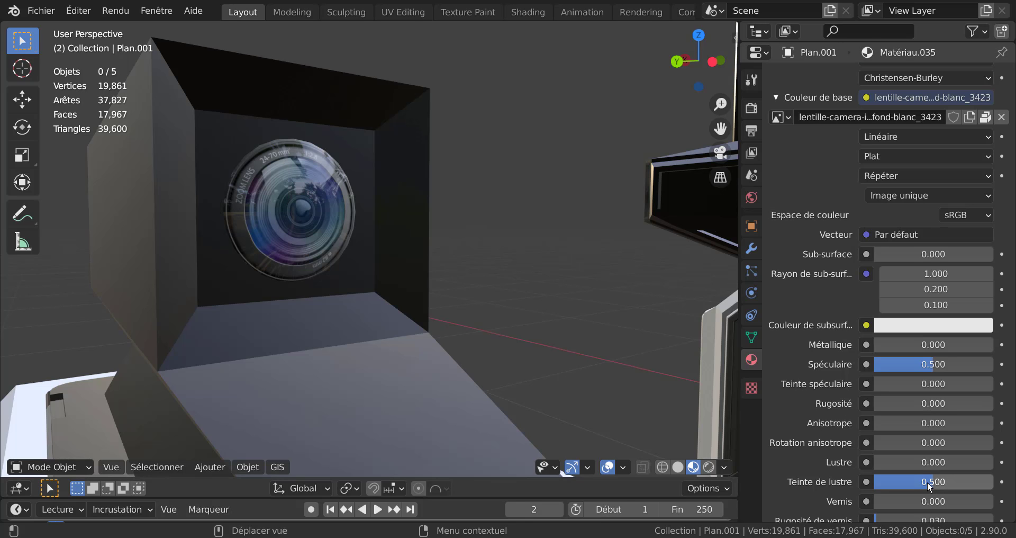
{"action": "left_click_drag", "start_coordinate": [928, 481], "coordinate": [876, 482]}
{"action": "middle_click_drag", "start_coordinate": [600, 314], "coordinate": [488, 212]}
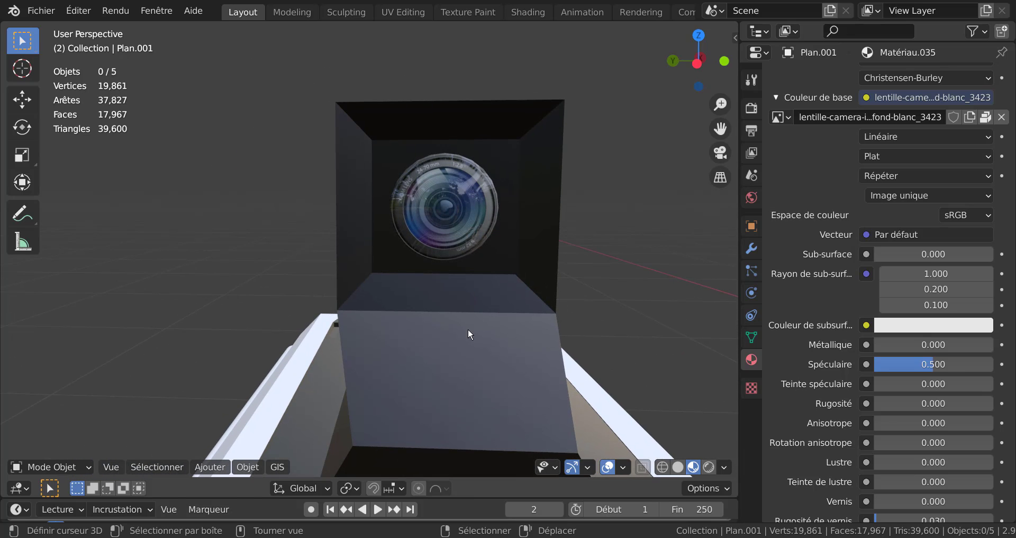
{"action": "middle_click_drag", "start_coordinate": [468, 328], "coordinate": [381, 297]}
- Enter edit mode on the camera head mesh and switch to edge selection
{"action": "key", "text": "Tab"}
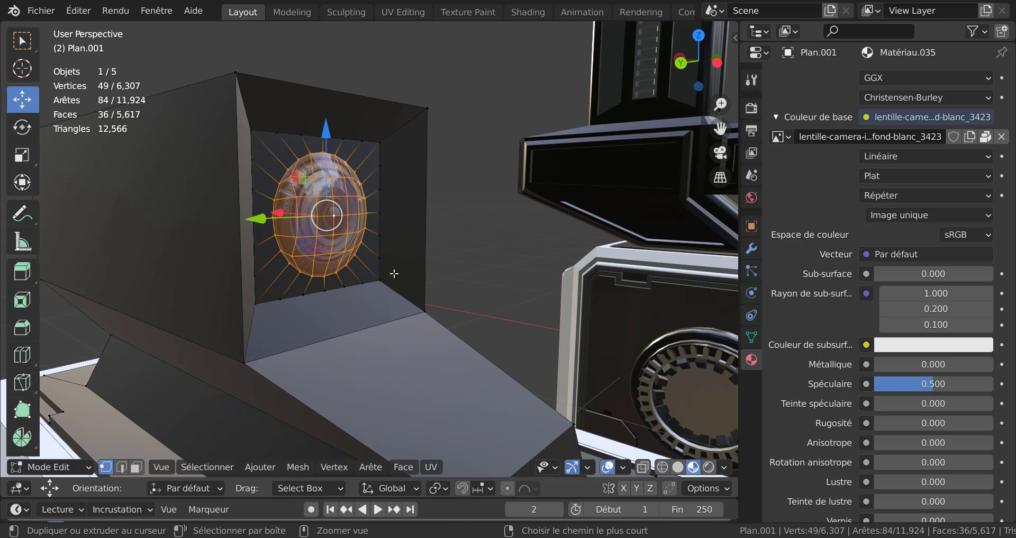
{"action": "key", "text": "ctrl+r"}
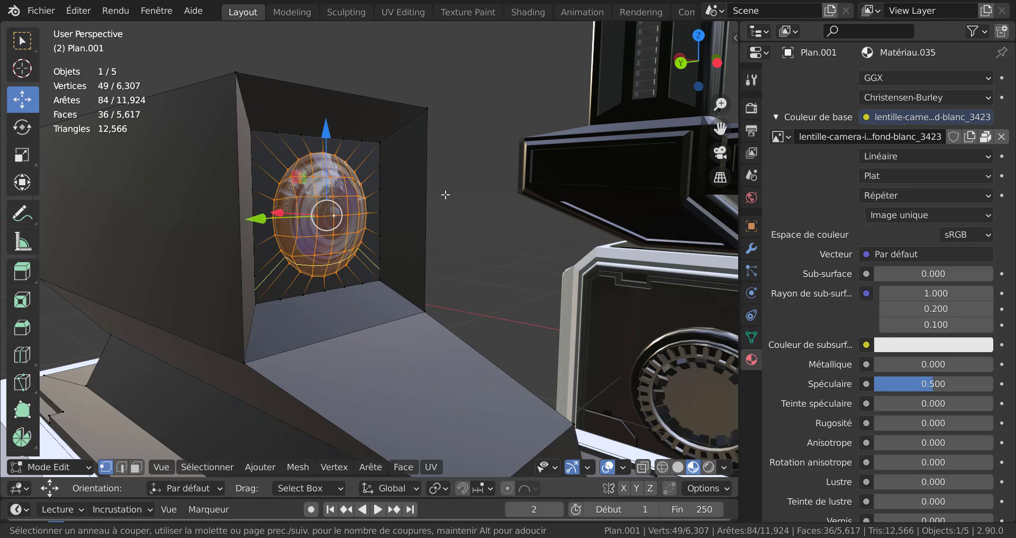
{"action": "key", "text": "Escape"}
{"action": "middle_click_drag", "start_coordinate": [485, 300], "coordinate": [471, 304]}
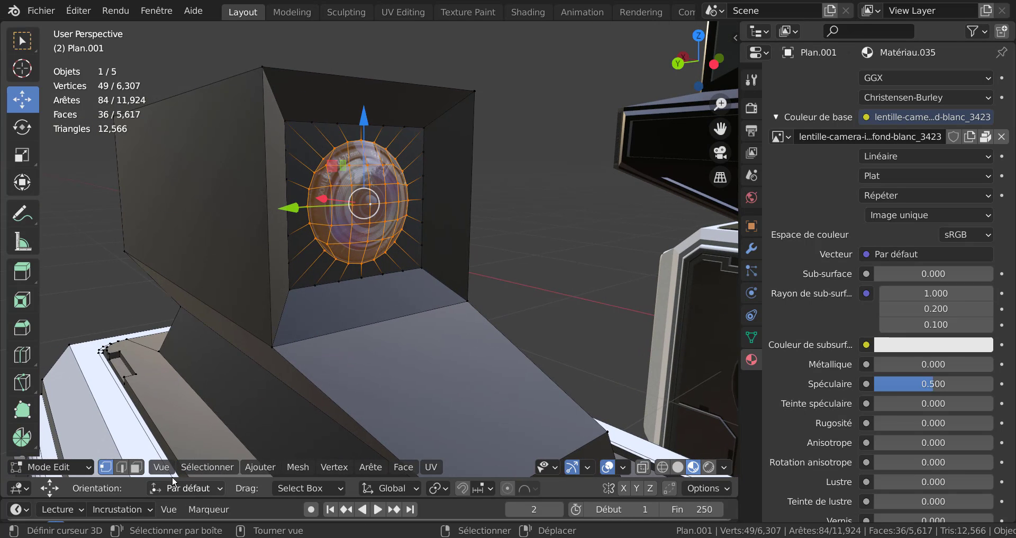
{"action": "left_click", "coordinate": [121, 469]}
- Try a 0.0174 m single-segment bevel on the four diagonal corner edges of the recess around the lens
{"action": "left_click", "coordinate": [442, 288]}
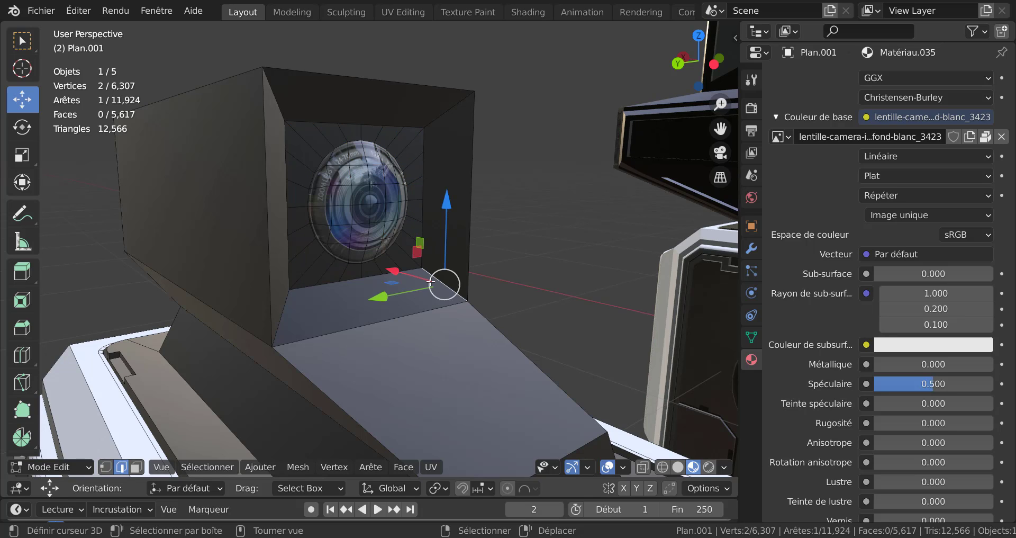
{"action": "left_click", "coordinate": [289, 304], "text": "shift"}
{"action": "left_click", "coordinate": [473, 120], "text": "shift"}
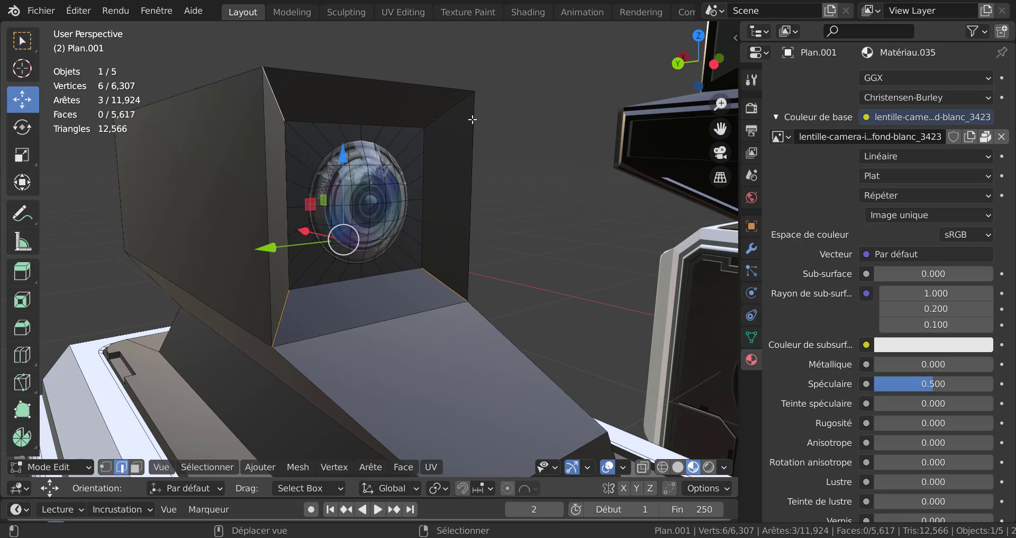
{"action": "left_click", "coordinate": [455, 120], "text": "shift"}
{"action": "middle_click_drag", "start_coordinate": [487, 281], "coordinate": [532, 271]}
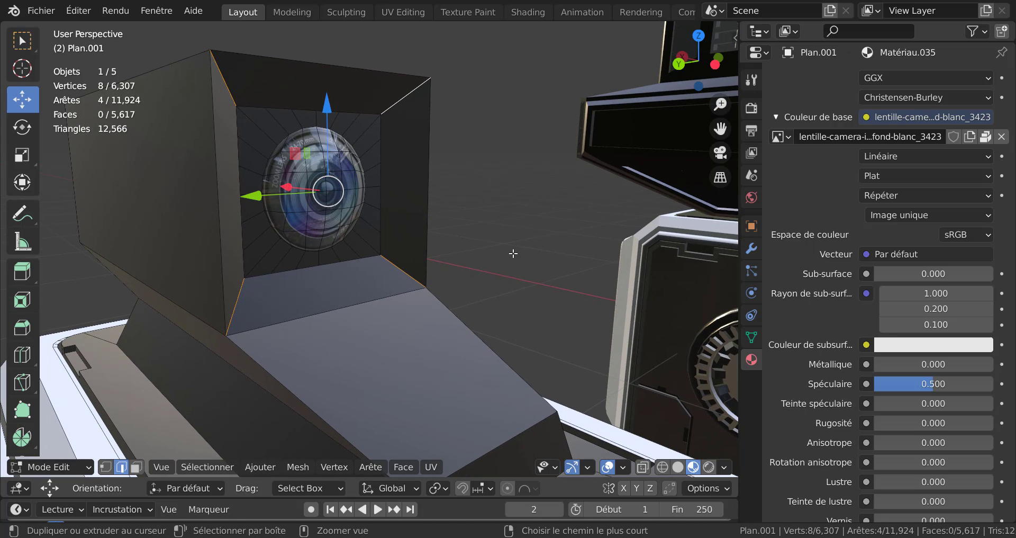
{"action": "key", "text": "ctrl+b"}
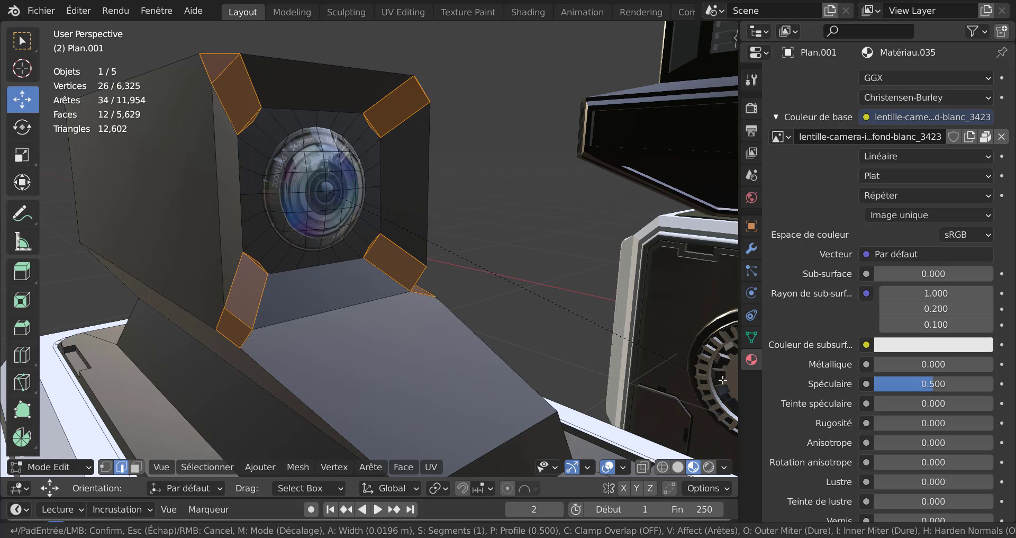
{"action": "left_click", "coordinate": [673, 350]}
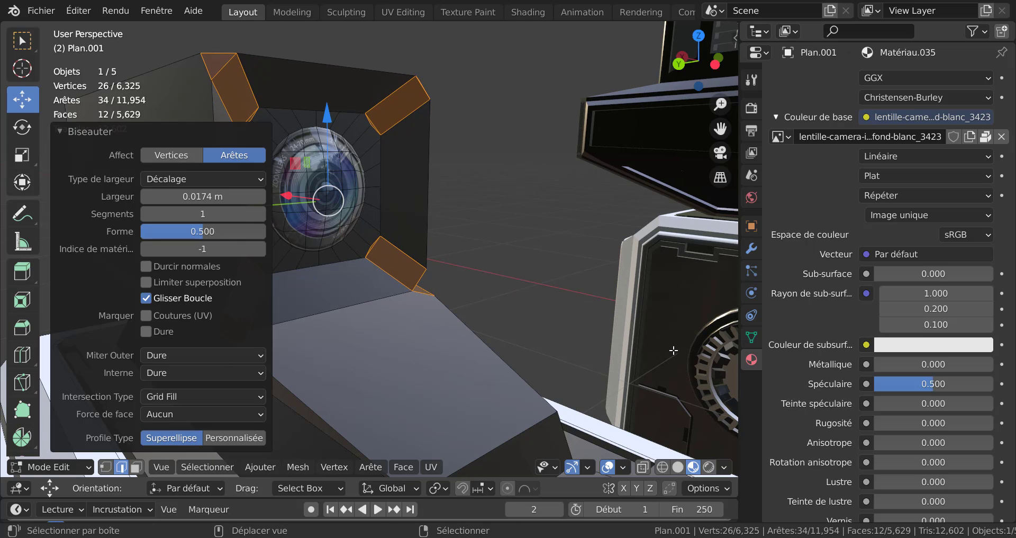
- Inspect the bevelled recess in object mode, return to edit mode and undo the bevel
{"action": "middle_click_drag", "start_coordinate": [607, 228], "coordinate": [464, 178]}
{"action": "key", "text": "Tab"}
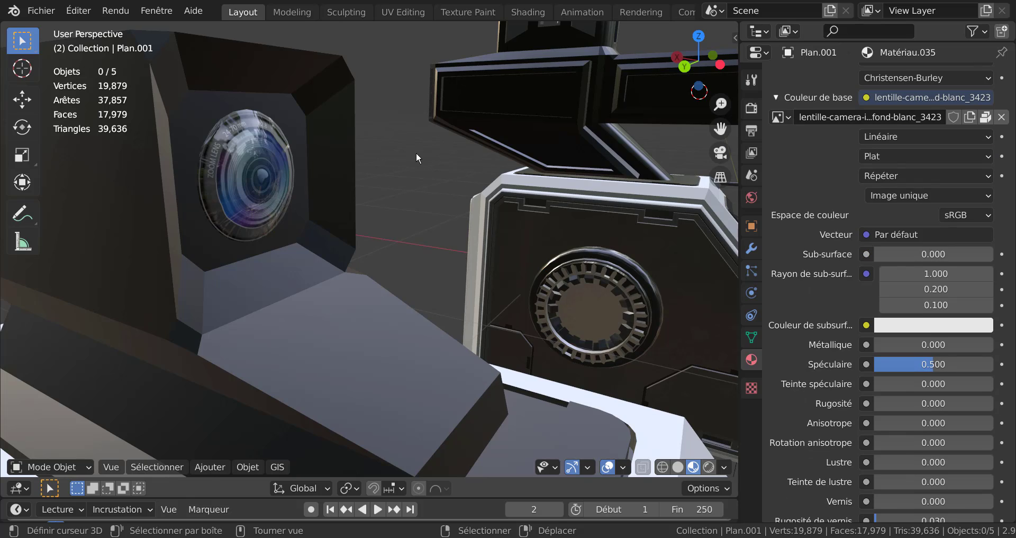
{"action": "middle_click_drag", "start_coordinate": [416, 151], "coordinate": [616, 302], "text": "shift"}
{"action": "scroll", "coordinate": [431, 187], "scroll_direction": "up", "scroll_amount": 2}
{"action": "middle_click_drag", "start_coordinate": [338, 168], "coordinate": [636, 285]}
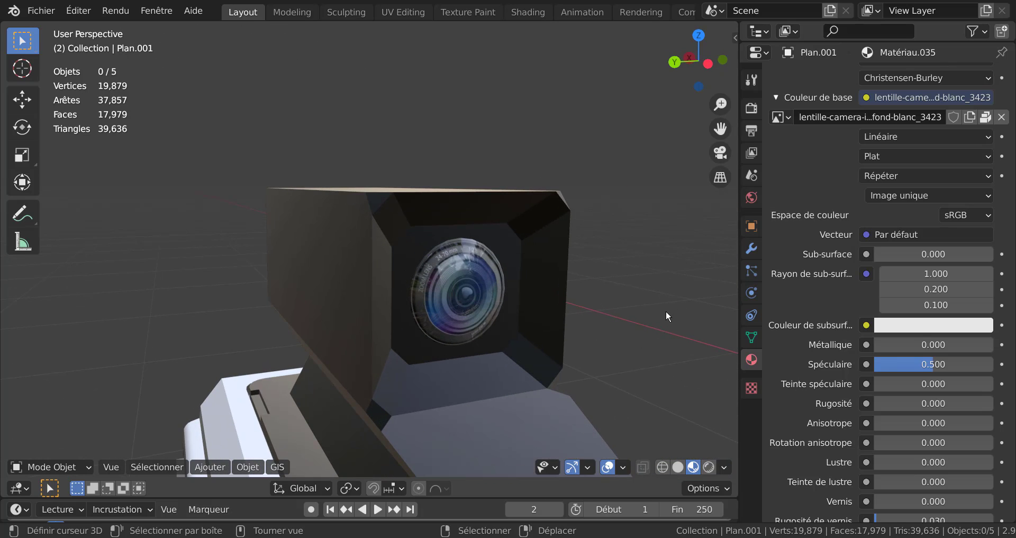
{"action": "key", "text": "ctrl+a"}
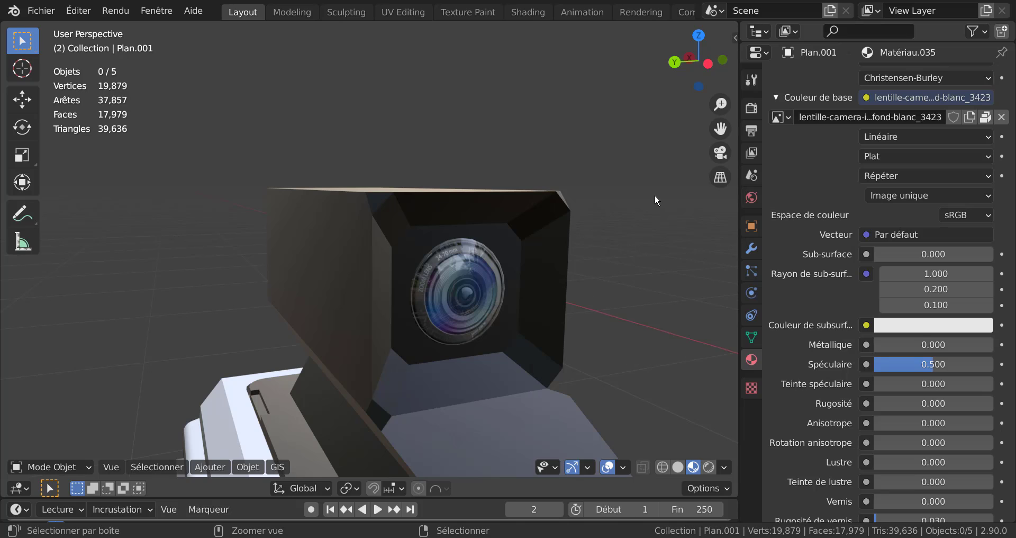
{"action": "key", "text": "Tab"}
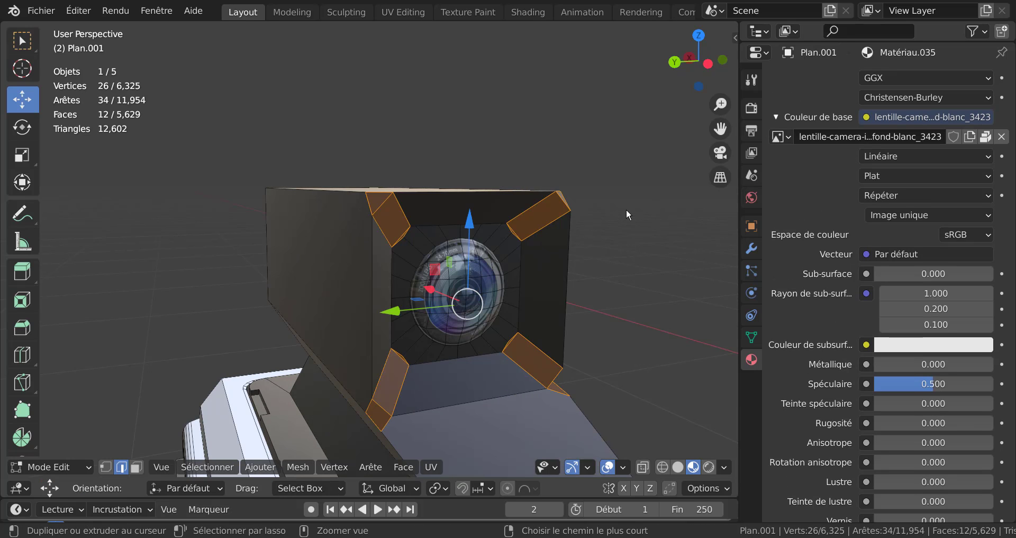
{"action": "key", "text": "ctrl+z"}
{"action": "middle_click_drag", "start_coordinate": [644, 285], "coordinate": [564, 292], "text": "shift"}
{"action": "scroll", "coordinate": [505, 250], "scroll_direction": "up", "scroll_amount": 2}
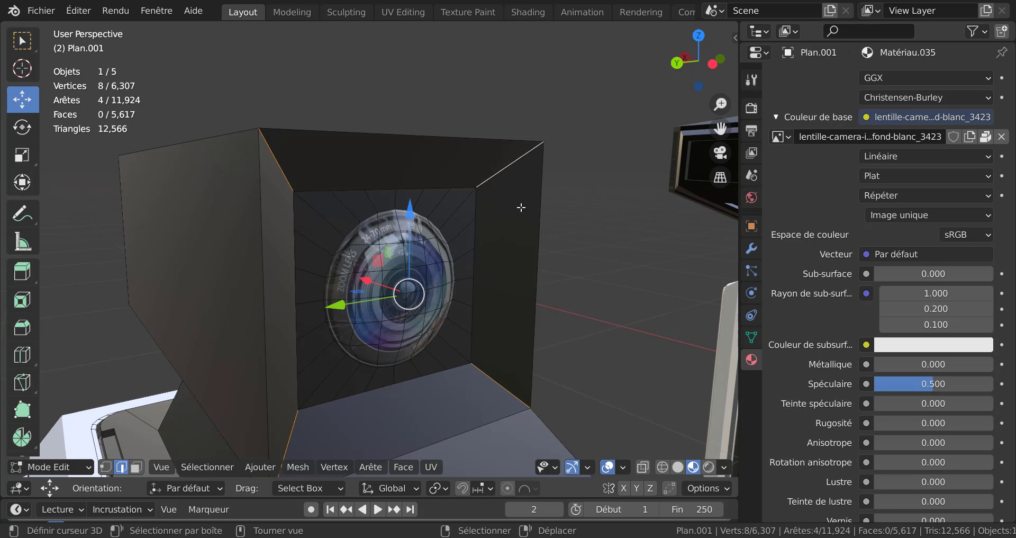
{"action": "middle_click_drag", "start_coordinate": [603, 258], "coordinate": [602, 260]}
{"action": "key", "text": "k"}
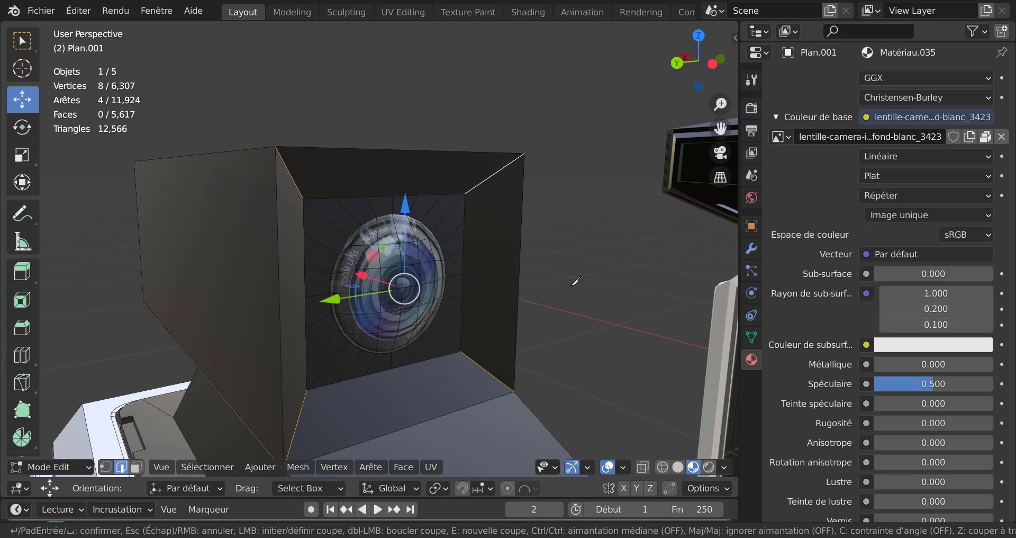
{"action": "left_click", "coordinate": [500, 171]}
{"action": "key", "text": "c"}
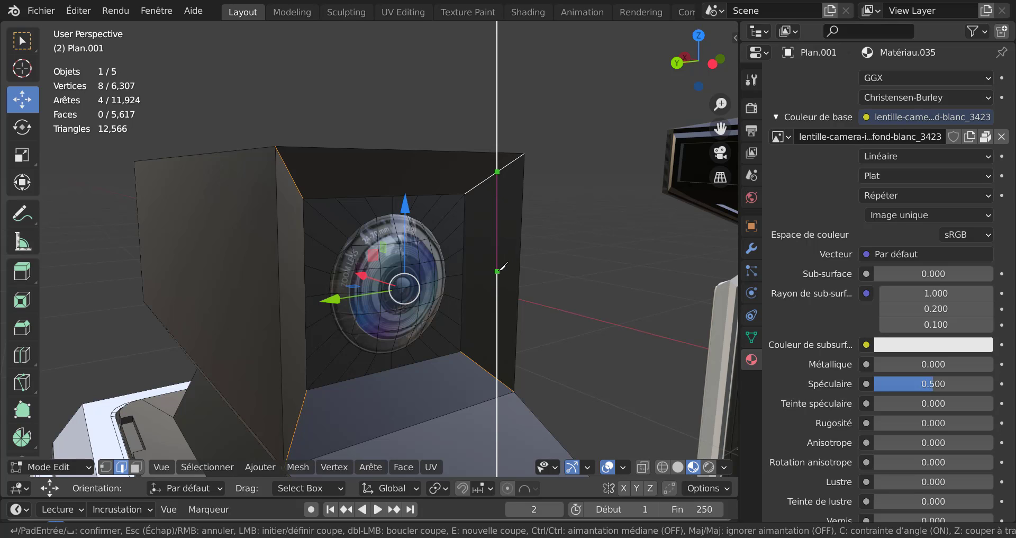
{"action": "key", "text": "Escape"}
- In the left orthographic view, knife-cut a closed rectangle with angle constraint around the recess walls, crossing all four diagonal corner edges about midway
{"action": "middle_click_drag", "start_coordinate": [537, 276], "coordinate": [510, 281]}
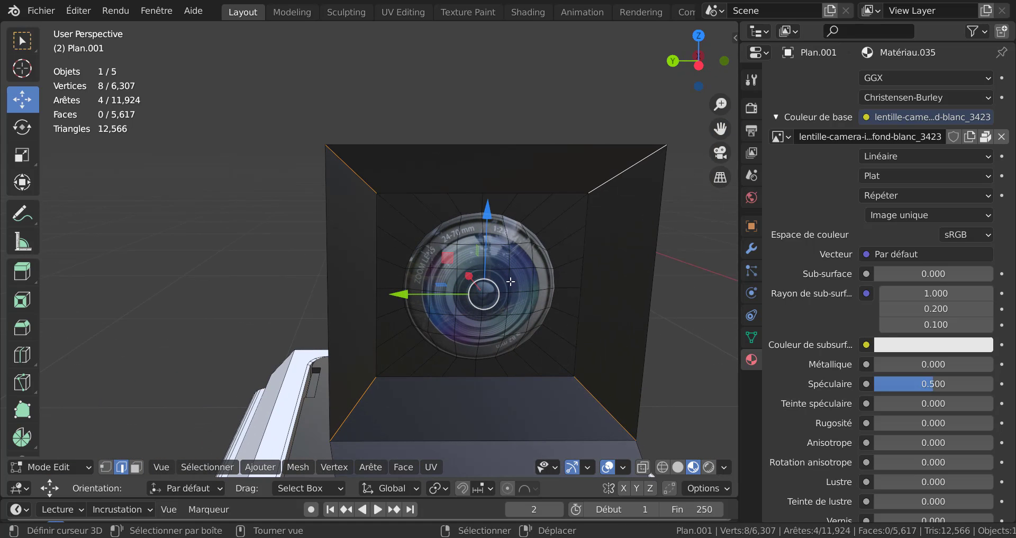
{"action": "key", "text": "KP_1"}
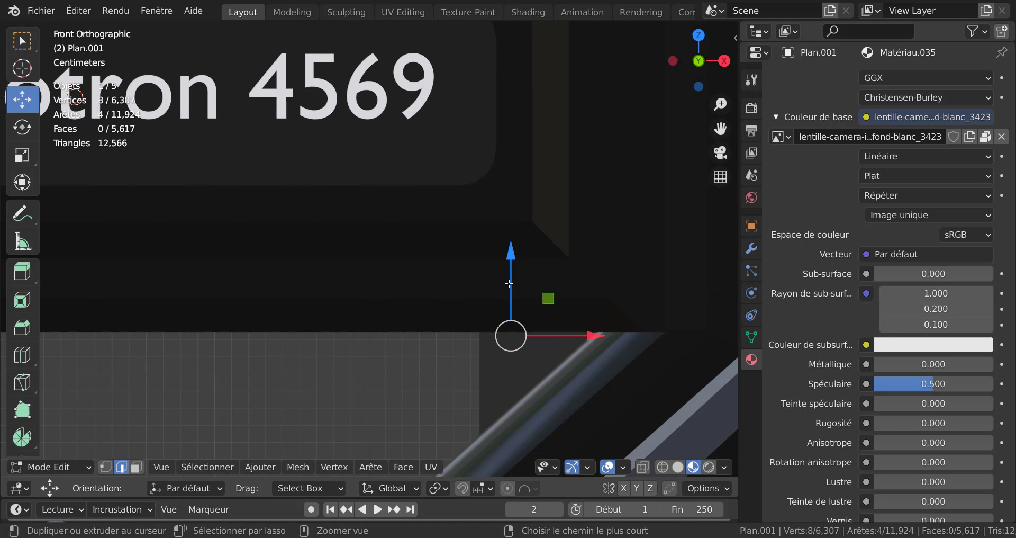
{"action": "key", "text": "ctrl+KP_3"}
{"action": "middle_click_drag", "start_coordinate": [701, 300], "coordinate": [587, 226], "text": "shift"}
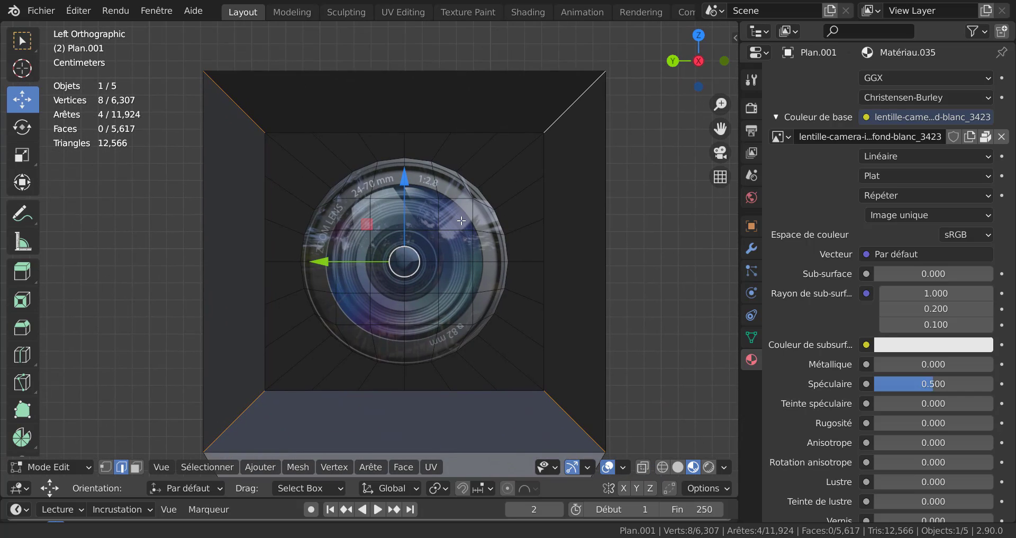
{"action": "key", "text": "k"}
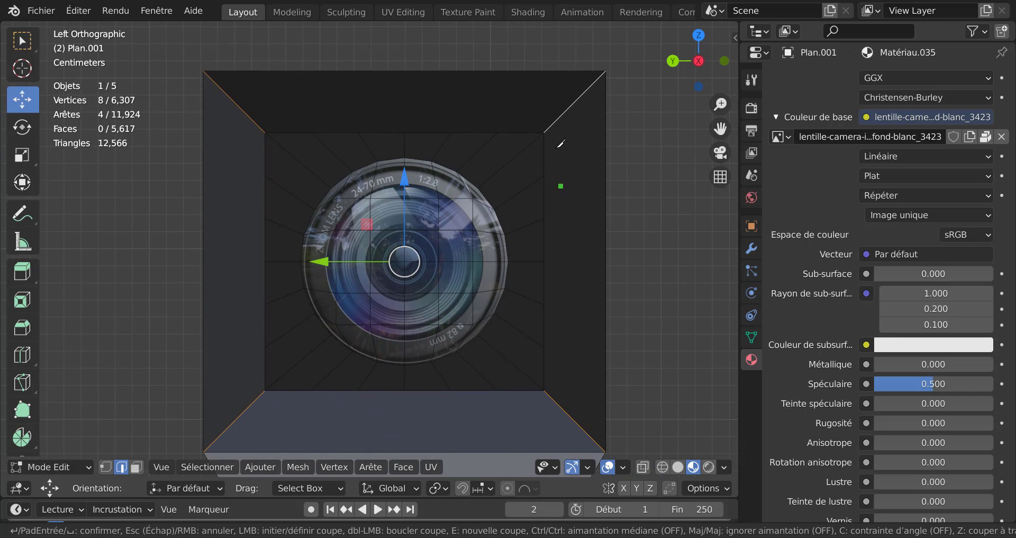
{"action": "left_click", "coordinate": [571, 106]}
{"action": "key", "text": "c"}
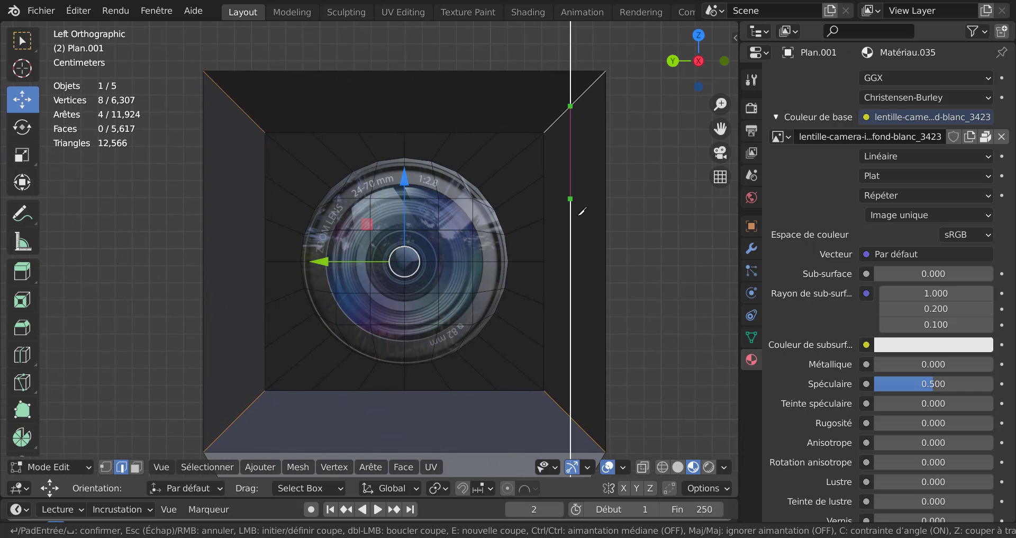
{"action": "left_click", "coordinate": [594, 411]}
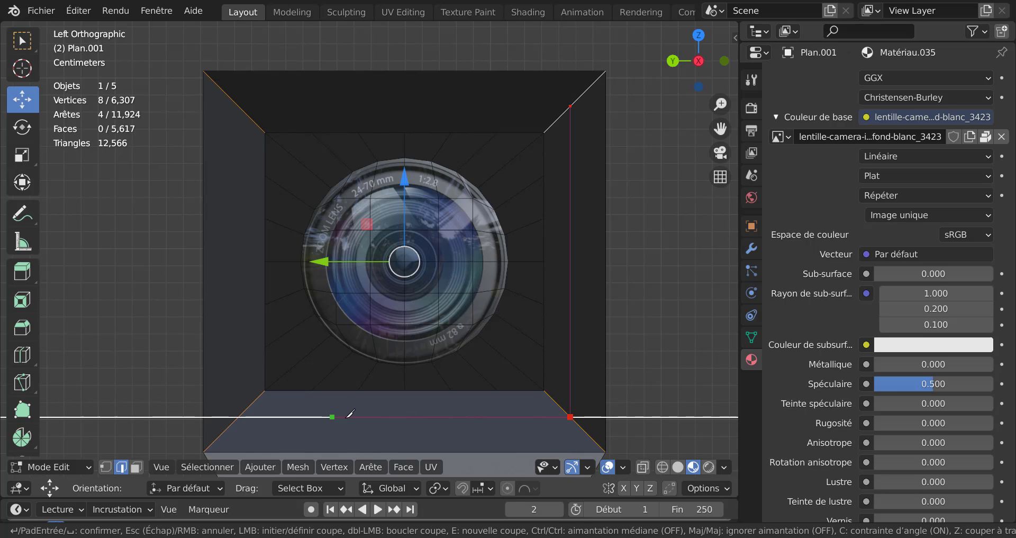
{"action": "left_click", "coordinate": [246, 412]}
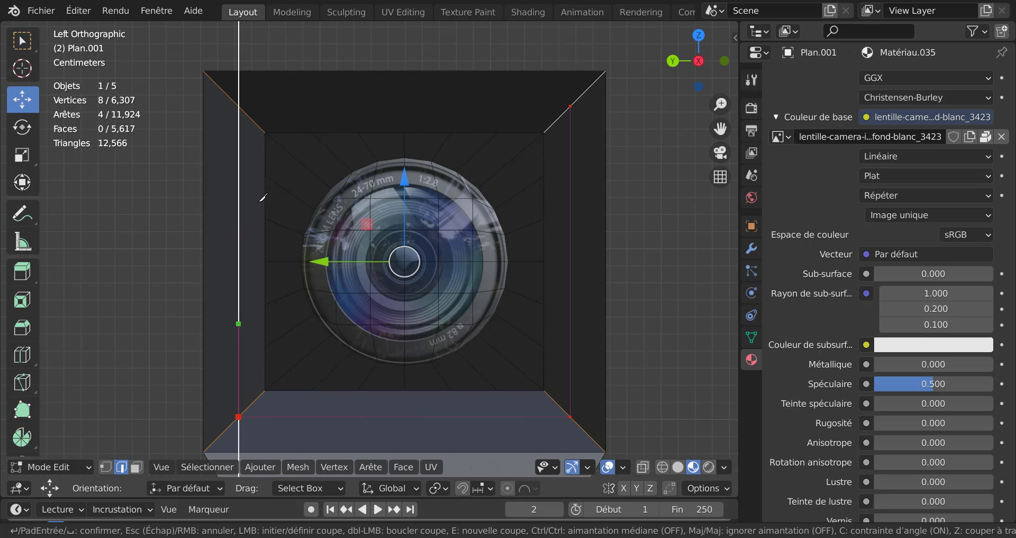
{"action": "left_click", "coordinate": [272, 106]}
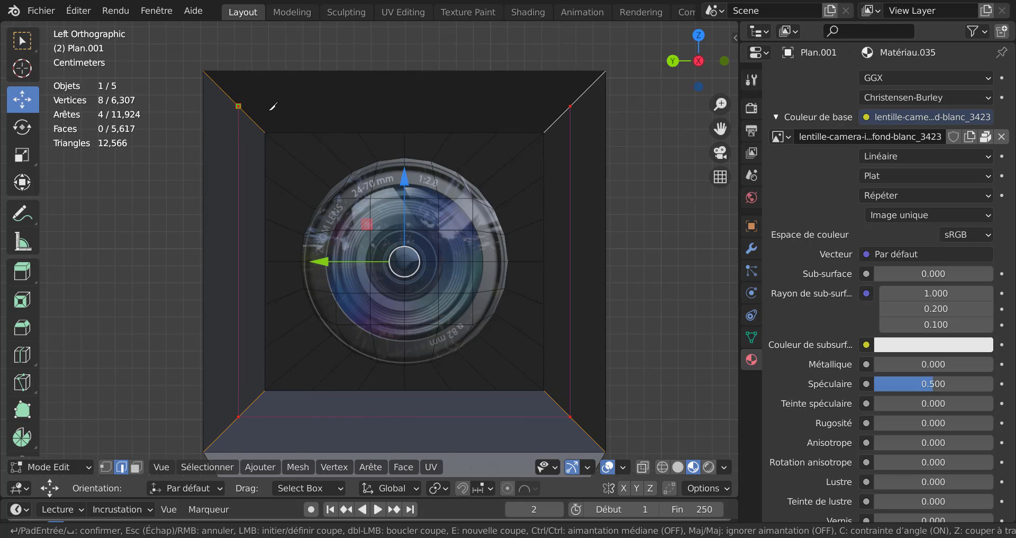
{"action": "left_click", "coordinate": [571, 122]}
{"action": "key", "text": "Return"}
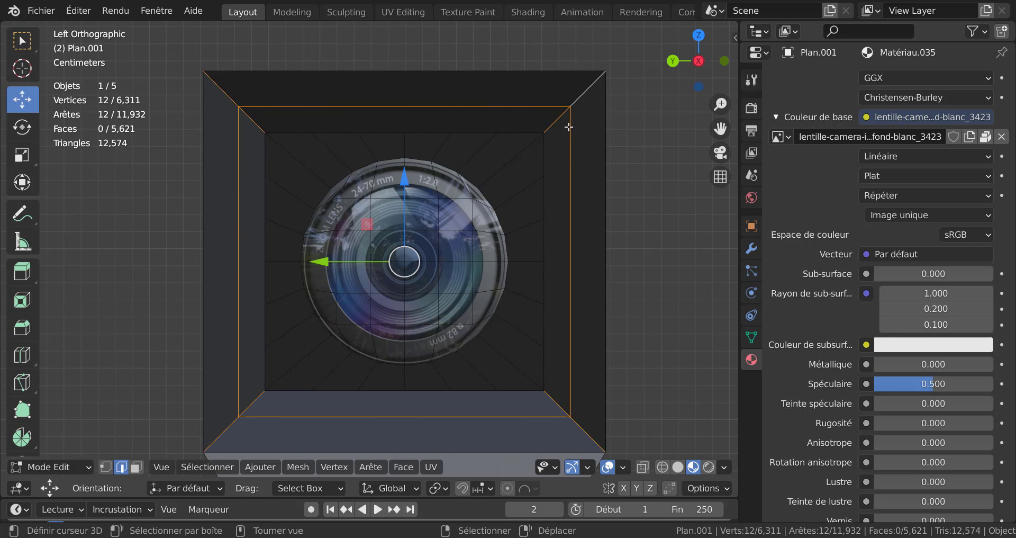
- Select the four edges of the knife-cut rectangle in the recess walls and slide them toward the outer rim with a factor of 0.503
{"action": "scroll", "coordinate": [562, 159], "scroll_direction": "down", "scroll_amount": 4}
{"action": "middle_click_drag", "start_coordinate": [572, 217], "coordinate": [673, 264]}
{"action": "scroll", "coordinate": [469, 238], "scroll_direction": "up", "scroll_amount": 2}
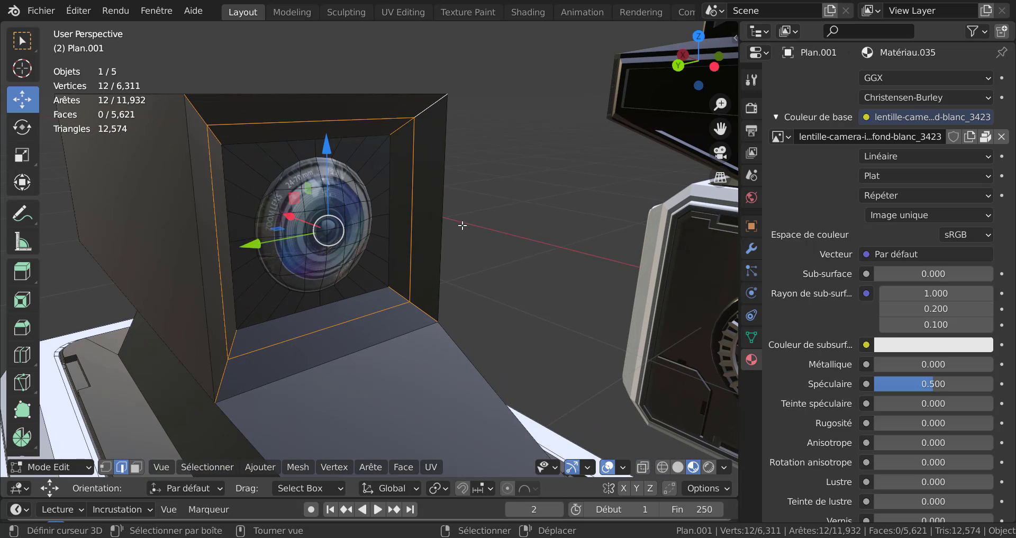
{"action": "left_click", "coordinate": [414, 170]}
{"action": "left_click", "coordinate": [346, 121], "text": "shift"}
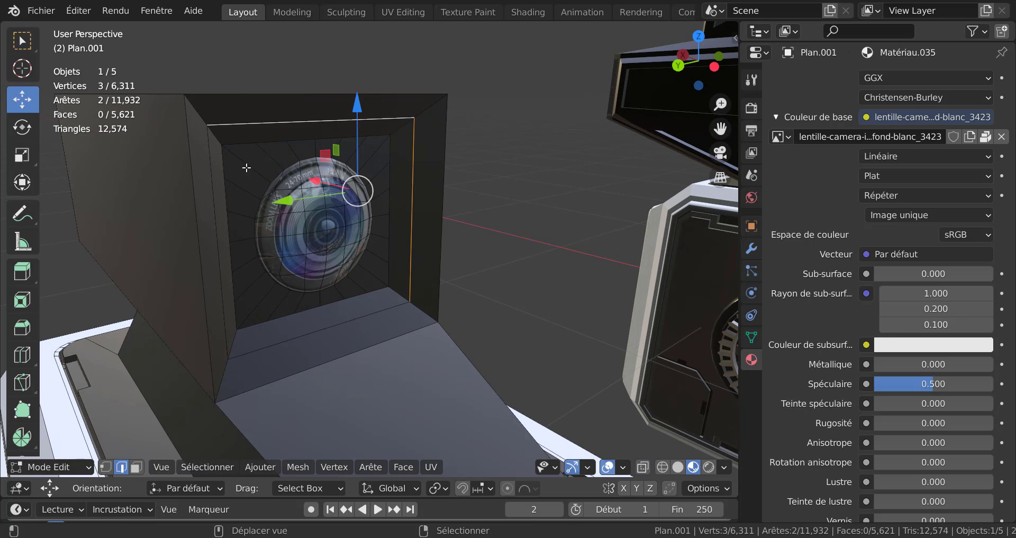
{"action": "left_click", "coordinate": [215, 207], "text": "shift"}
{"action": "left_click", "coordinate": [294, 338], "text": "shift"}
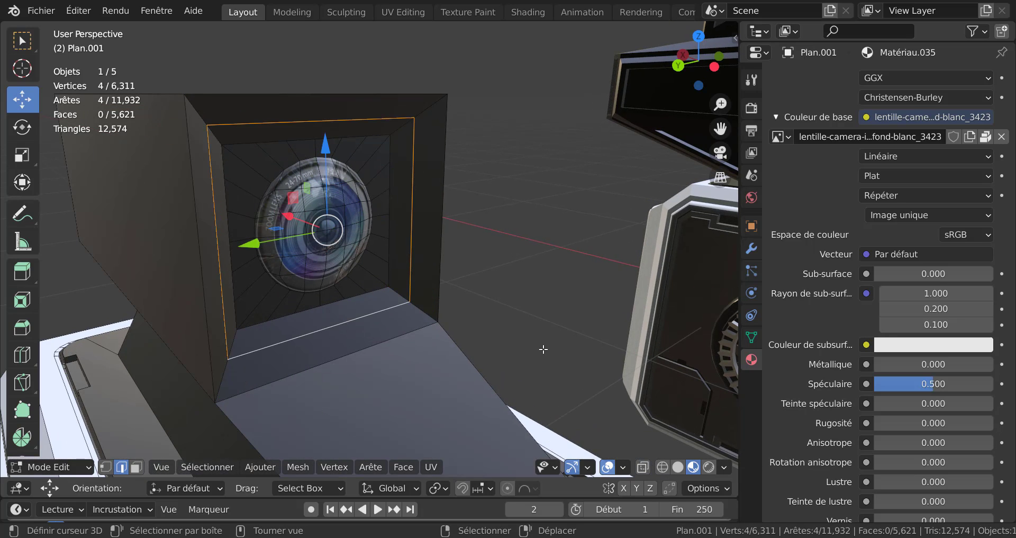
{"action": "key", "text": "g"}
{"action": "key", "text": "g"}
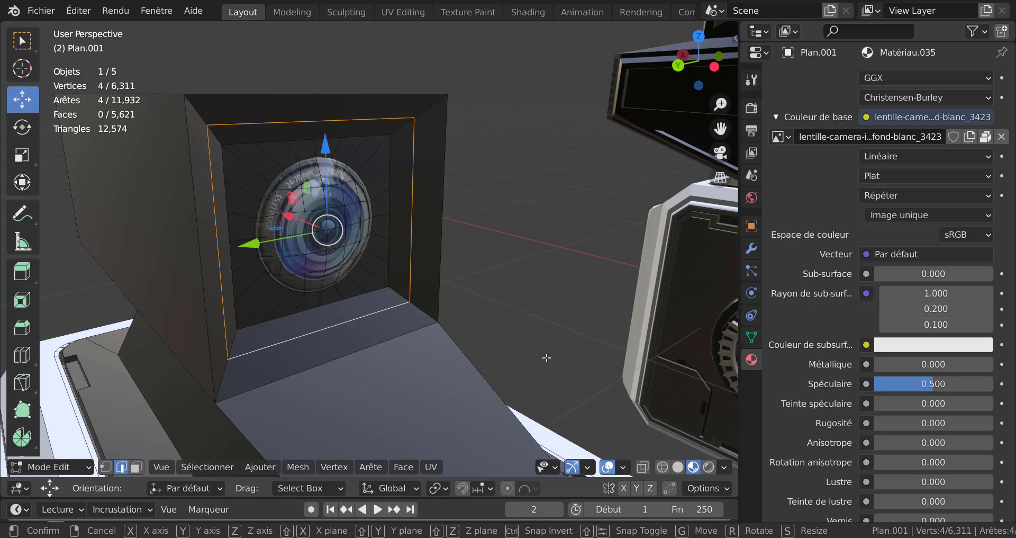
{"action": "left_click", "coordinate": [561, 363]}
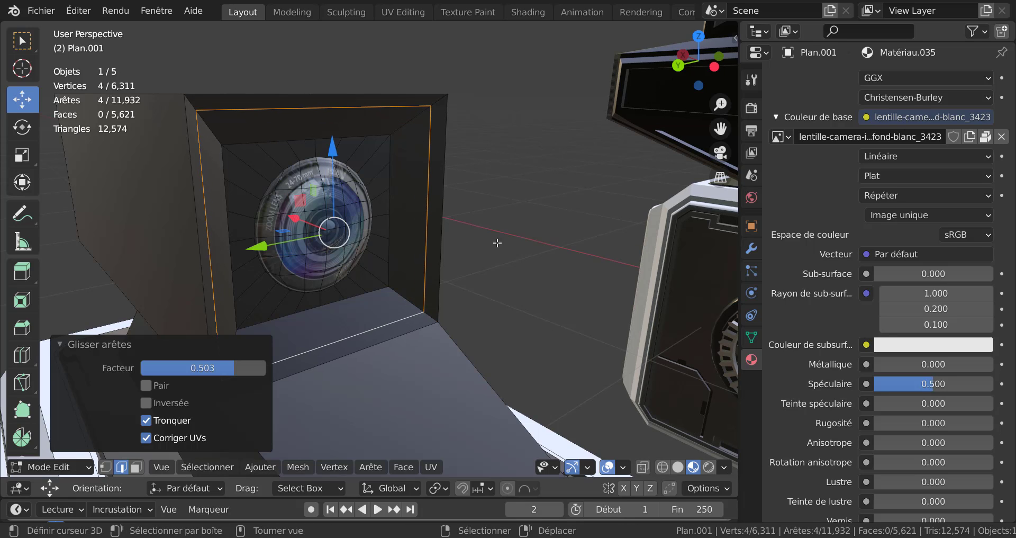
- Bevel the four diagonal edges between the cut rectangle and the recess floor with five segments and a width of 0.0125 m
{"action": "left_click", "coordinate": [396, 129]}
{"action": "left_click", "coordinate": [211, 129], "text": "shift"}
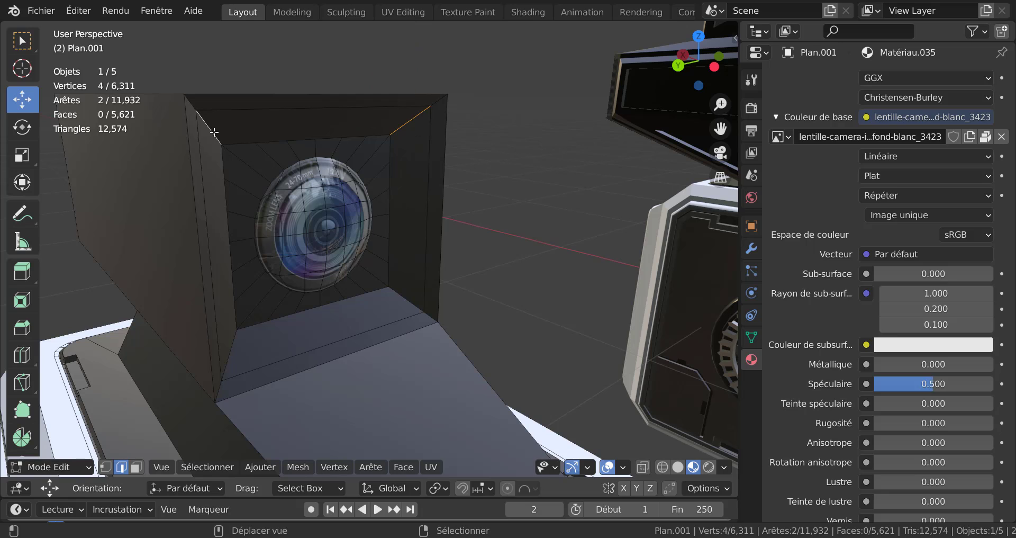
{"action": "left_click", "coordinate": [232, 355], "text": "shift"}
{"action": "left_click", "coordinate": [405, 292], "text": "shift"}
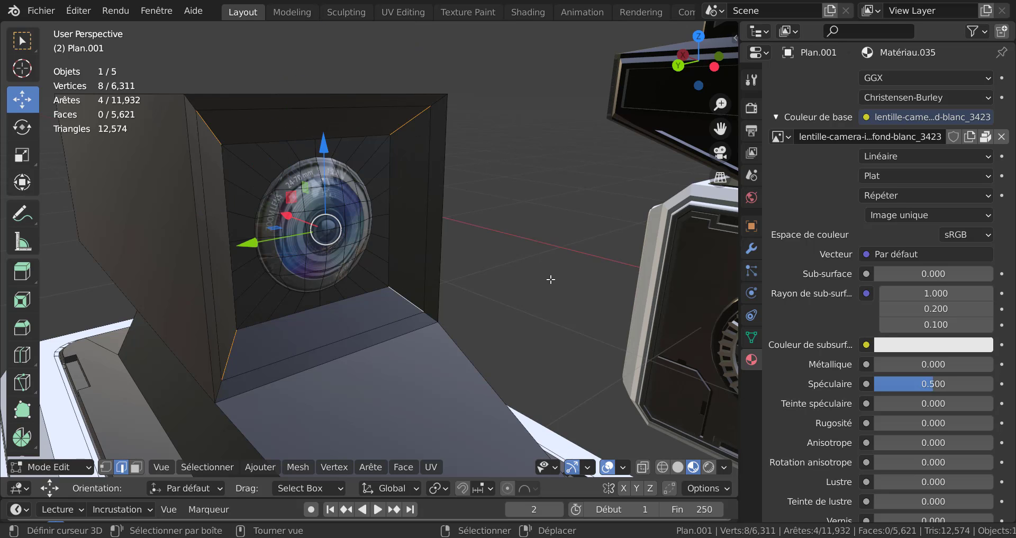
{"action": "key", "text": "ctrl+b"}
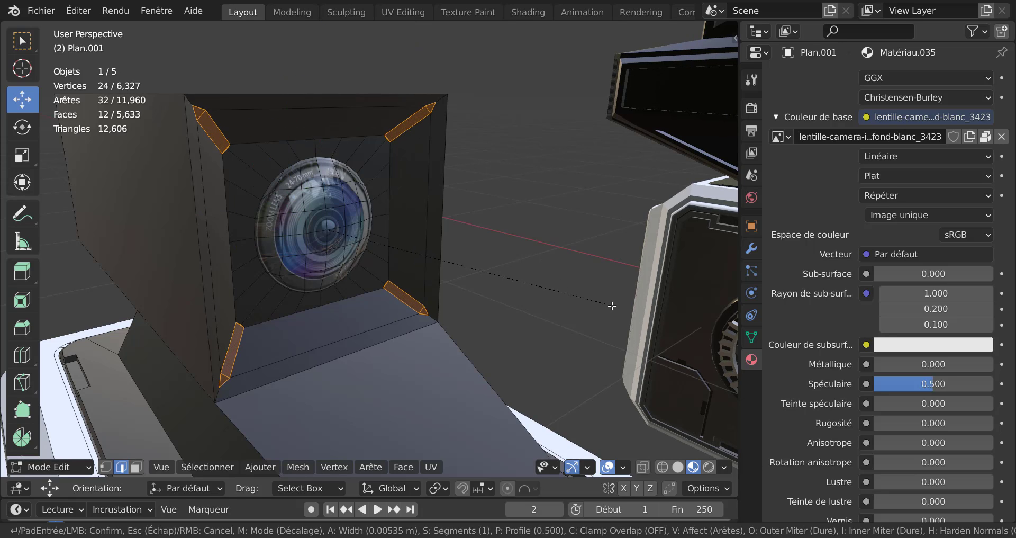
{"action": "scroll", "coordinate": [662, 319], "scroll_direction": "up", "scroll_amount": 2}
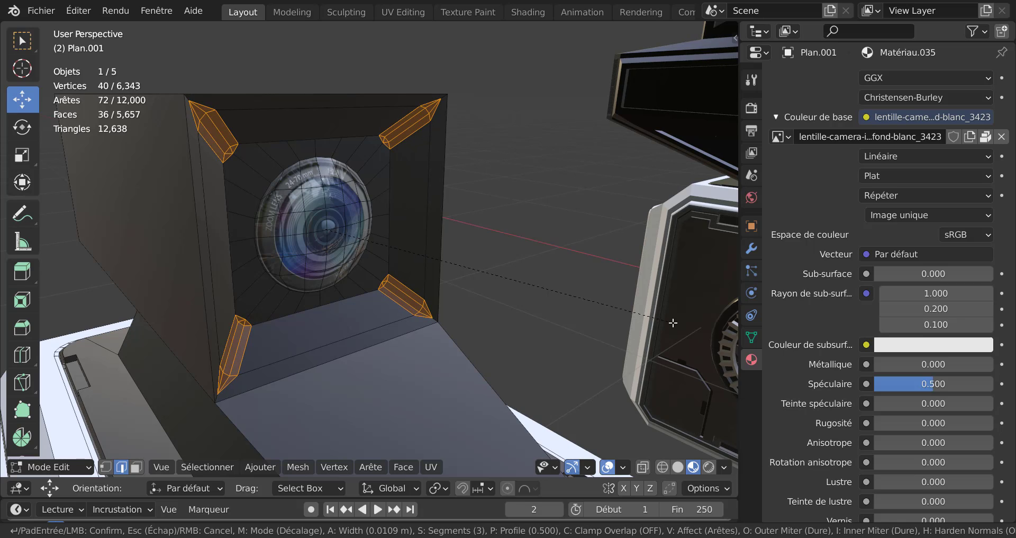
{"action": "scroll", "coordinate": [673, 323], "scroll_direction": "up", "scroll_amount": 2}
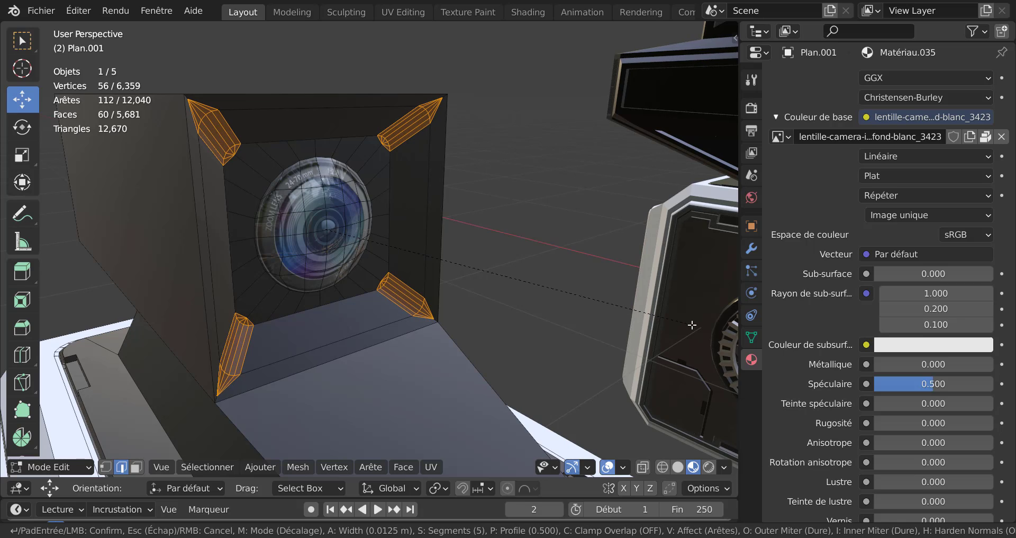
{"action": "left_click", "coordinate": [692, 324]}
- Check the bevelled recess in object mode and apply smooth shading to the selected corner faces
{"action": "key", "text": "Tab"}
{"action": "middle_click_drag", "start_coordinate": [569, 287], "coordinate": [536, 222]}
{"action": "scroll", "coordinate": [520, 300], "scroll_direction": "up", "scroll_amount": 3}
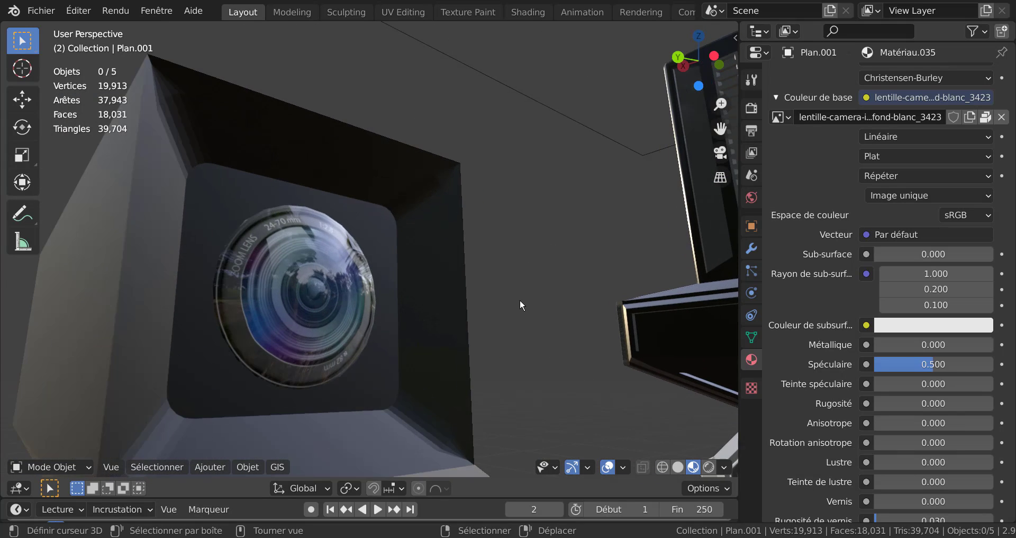
{"action": "middle_click_drag", "start_coordinate": [520, 300], "coordinate": [535, 330]}
{"action": "key", "text": "Tab"}
{"action": "scroll", "coordinate": [551, 323], "scroll_direction": "down", "scroll_amount": 3}
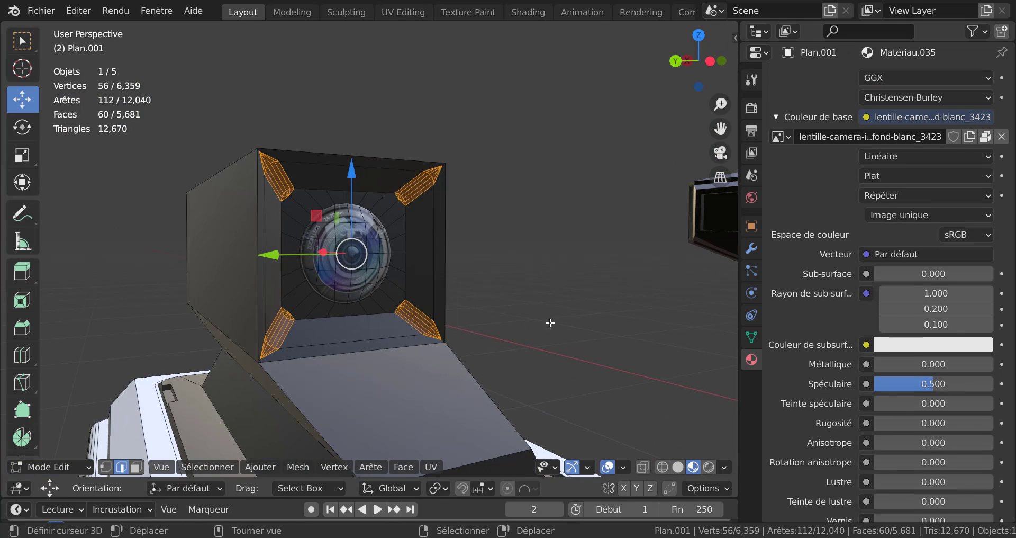
{"action": "left_click", "coordinate": [403, 466]}
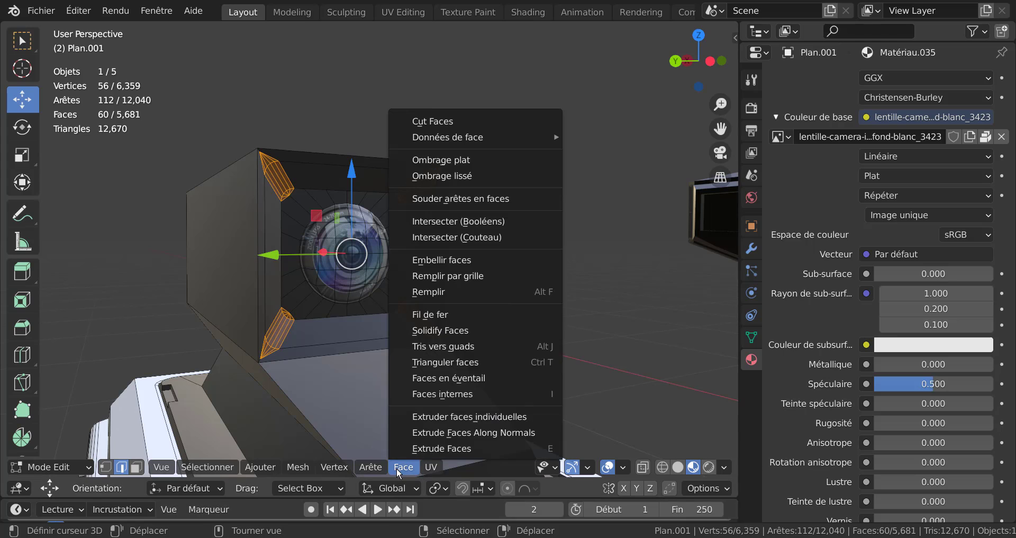
{"action": "left_click", "coordinate": [452, 176]}
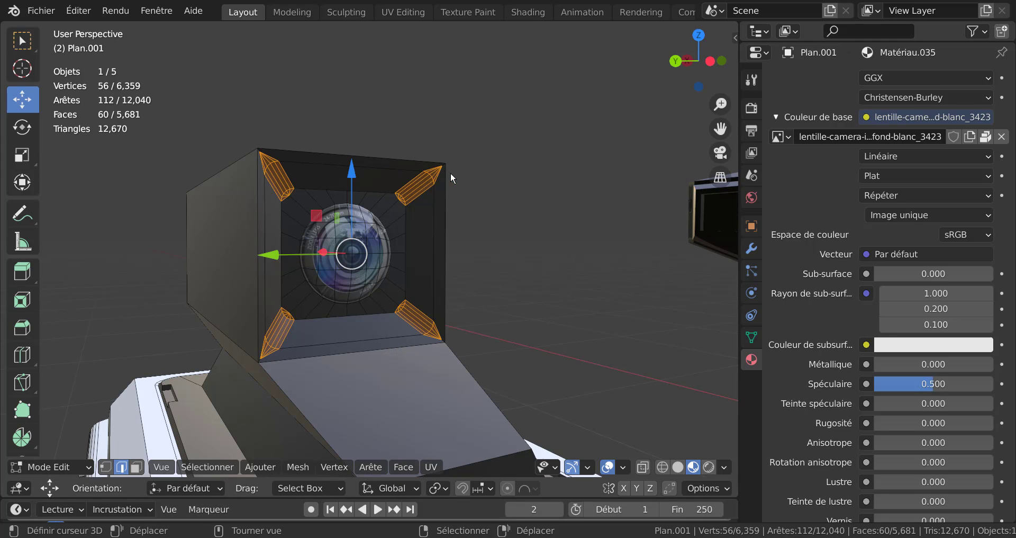
{"action": "key", "text": "Tab"}
{"action": "mouse_move", "coordinate": [494, 216]}
{"action": "middle_mouse_down"}
{"action": "mouse_move", "coordinate": [433, 207]}
{"action": "mouse_move", "coordinate": [438, 231]}
{"action": "mouse_move", "coordinate": [477, 238]}
{"action": "mouse_move", "coordinate": [526, 205]}
{"action": "mouse_move", "coordinate": [454, 258]}
{"action": "middle_mouse_up"}
{"action": "key", "text": "Tab"}
- In solid shading, select five of the fan edges converging at the recess's upper-right outer corner, leaving one diagonal edge out
{"action": "scroll", "coordinate": [453, 258], "scroll_direction": "up", "scroll_amount": 8}
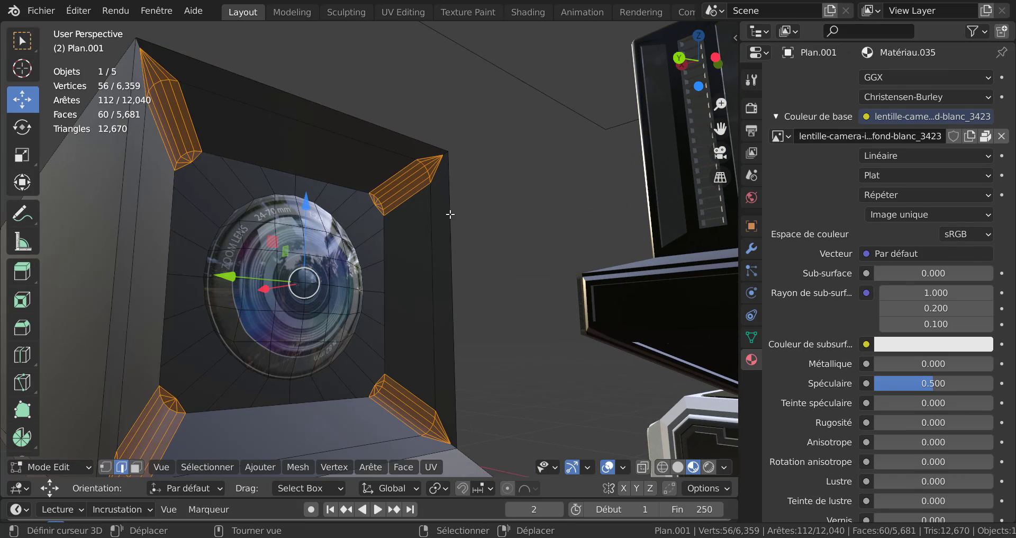
{"action": "scroll", "coordinate": [408, 213], "scroll_direction": "up", "scroll_amount": 2}
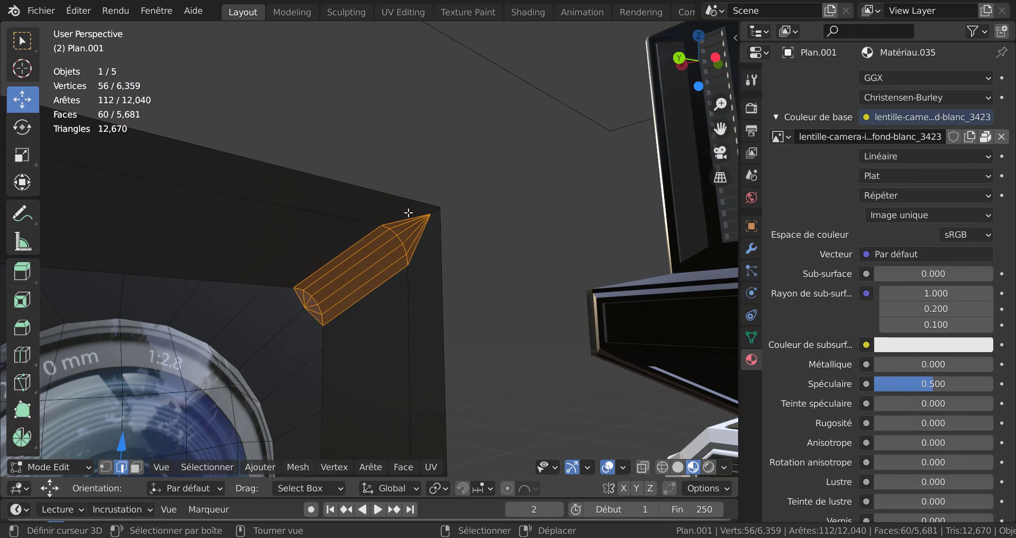
{"action": "left_click", "coordinate": [404, 215]}
{"action": "mouse_move", "coordinate": [405, 218]}
{"action": "middle_mouse_down"}
{"action": "mouse_move", "coordinate": [406, 261]}
{"action": "mouse_move", "coordinate": [501, 243]}
{"action": "mouse_move", "coordinate": [470, 281]}
{"action": "middle_mouse_up"}
{"action": "key", "text": "z"}
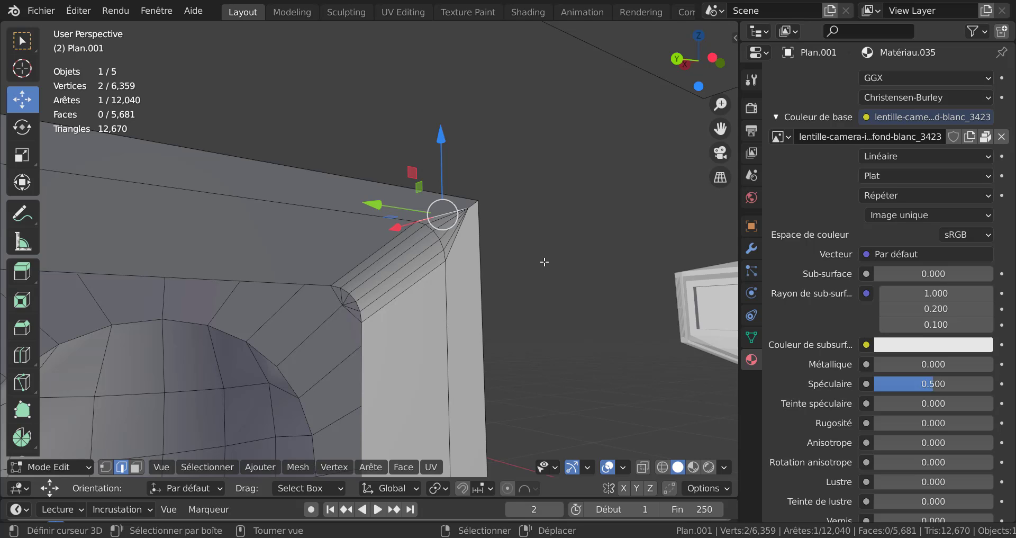
{"action": "scroll", "coordinate": [546, 288], "scroll_direction": "up", "scroll_amount": 3}
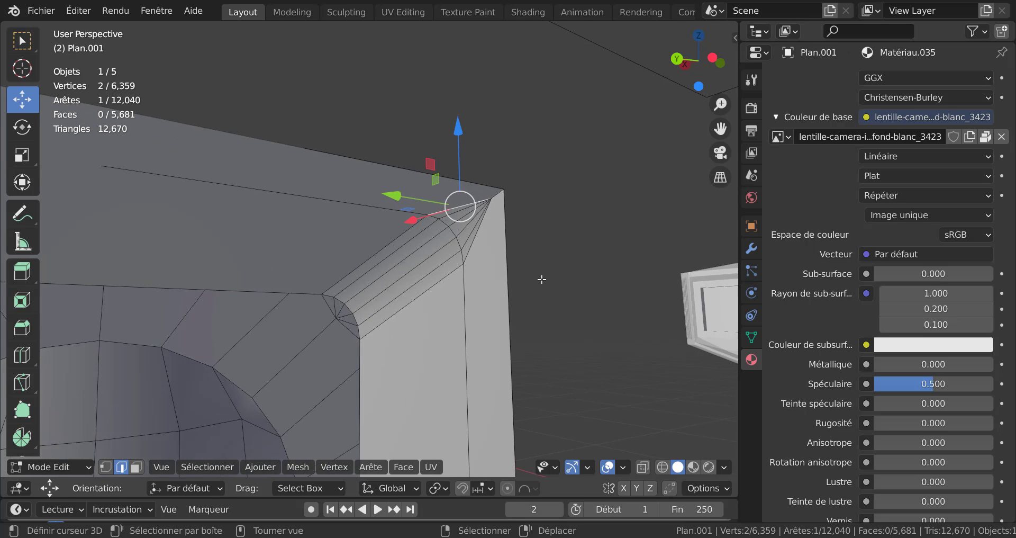
{"action": "left_click", "coordinate": [486, 236], "text": "shift"}
{"action": "left_click", "coordinate": [478, 225], "text": "shift"}
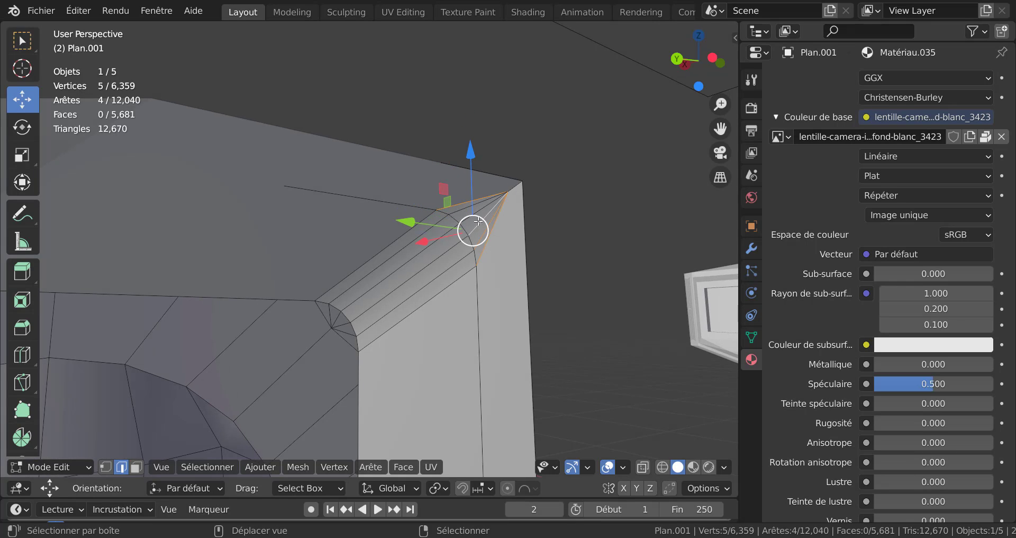
{"action": "left_click", "coordinate": [470, 210], "text": "shift"}
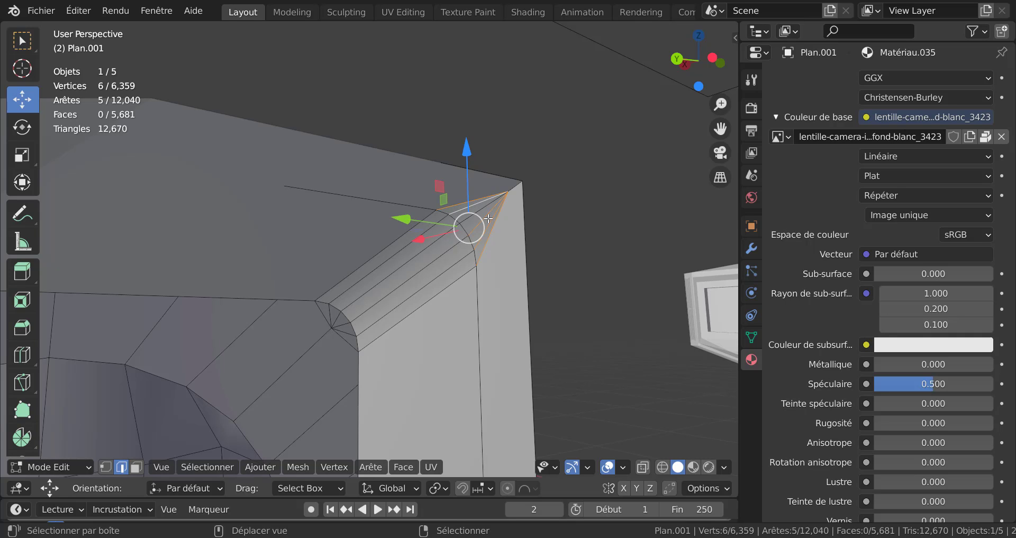
{"action": "scroll", "coordinate": [548, 264], "scroll_direction": "down", "scroll_amount": 2}
{"action": "scroll", "coordinate": [559, 282], "scroll_direction": "down", "scroll_amount": 5}
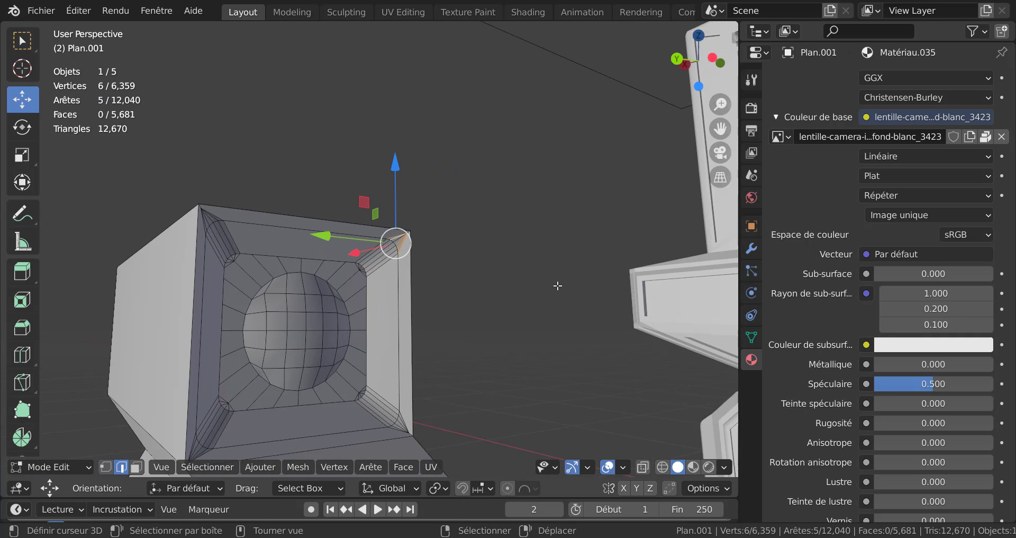
- Add the five fan edges at the recess's lower-right outer corner to the selection
{"action": "middle_click_drag", "start_coordinate": [553, 282], "coordinate": [568, 172], "text": "shift"}
{"action": "scroll", "coordinate": [513, 290], "scroll_direction": "up", "scroll_amount": 2}
{"action": "scroll", "coordinate": [512, 287], "scroll_direction": "up", "scroll_amount": 3}
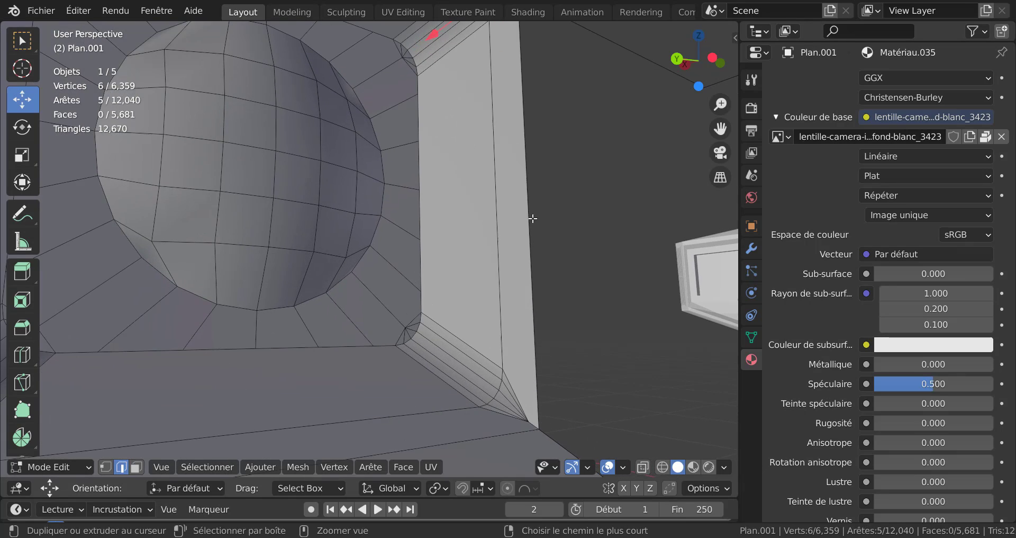
{"action": "scroll", "coordinate": [568, 376], "scroll_direction": "up", "scroll_amount": 2}
{"action": "right_click", "coordinate": [527, 397], "text": "shift"}
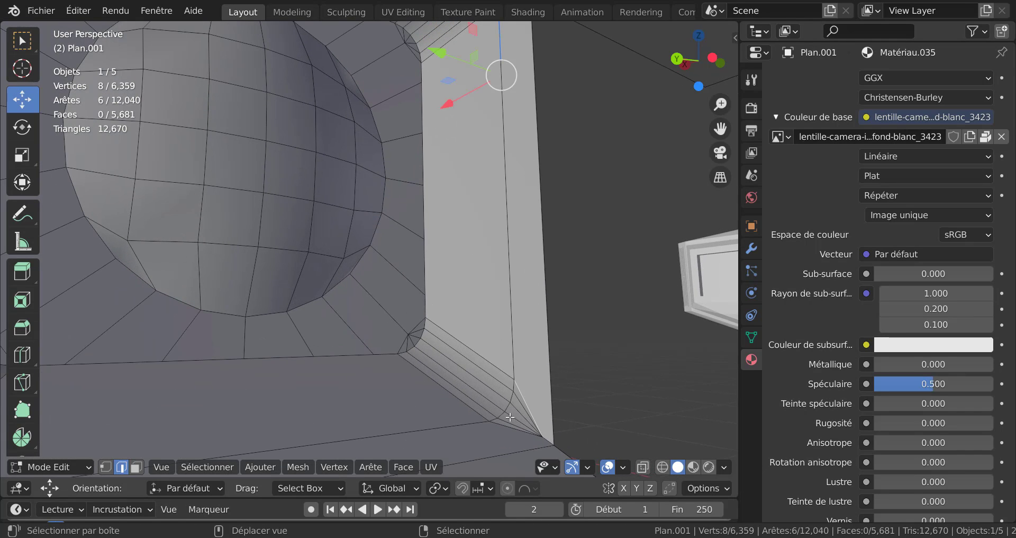
{"action": "right_click", "coordinate": [521, 402], "text": "shift"}
{"action": "right_click", "coordinate": [512, 417], "text": "shift"}
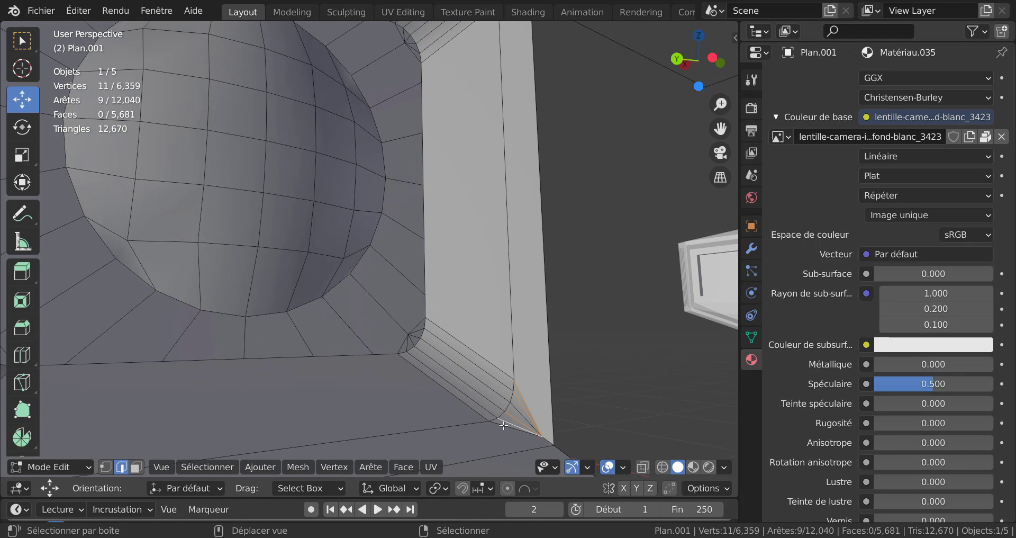
{"action": "right_click", "coordinate": [500, 418], "text": "shift"}
- Extend the selection with the five fan edges at the recess's lower-left outer corner
{"action": "scroll", "coordinate": [454, 409], "scroll_direction": "down", "scroll_amount": 3}
{"action": "middle_click_drag", "start_coordinate": [325, 344], "coordinate": [308, 391]}
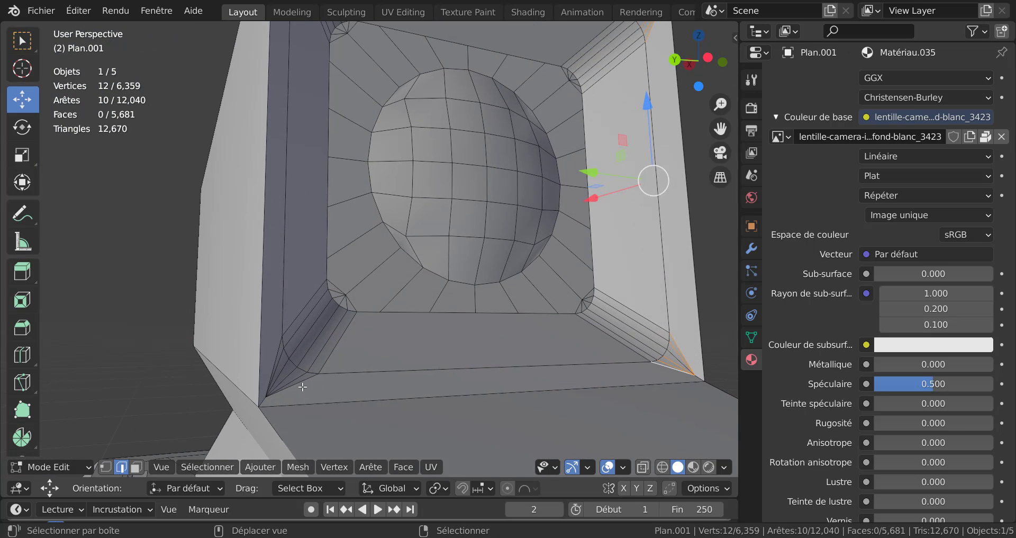
{"action": "right_click", "coordinate": [301, 380], "text": "shift"}
{"action": "right_click", "coordinate": [290, 373], "text": "shift"}
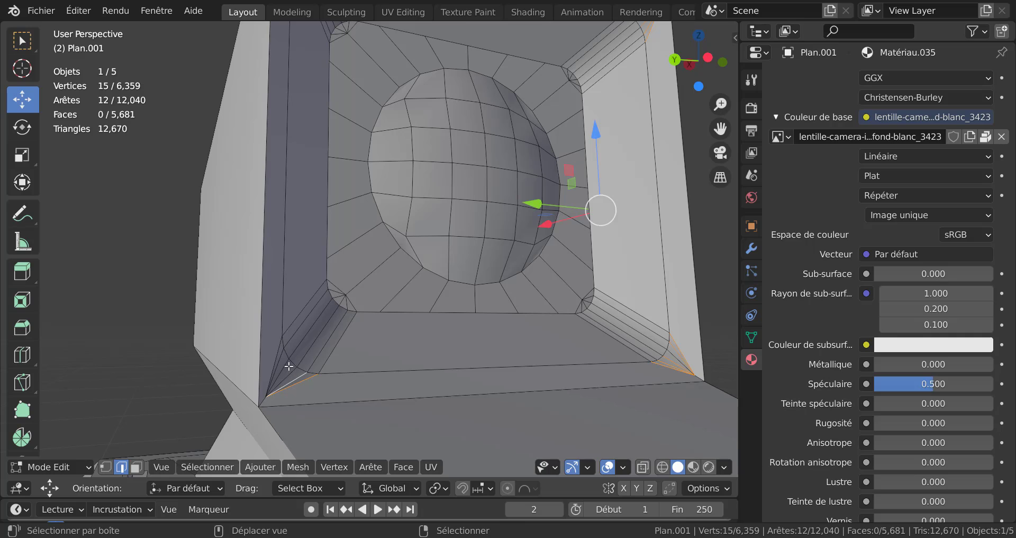
{"action": "right_click", "coordinate": [285, 377], "text": "shift"}
{"action": "right_click", "coordinate": [279, 382], "text": "shift"}
{"action": "right_click", "coordinate": [274, 388], "text": "shift"}
- Include the five fan edges at the recess's upper-left outer corner and dissolve all selected edges, checking the result in object mode
{"action": "middle_click_drag", "start_coordinate": [274, 387], "coordinate": [437, 344]}
{"action": "middle_click_drag", "start_coordinate": [350, 114], "coordinate": [360, 259]}
{"action": "right_click", "coordinate": [360, 258], "text": "shift"}
{"action": "right_click", "coordinate": [360, 257], "text": "shift"}
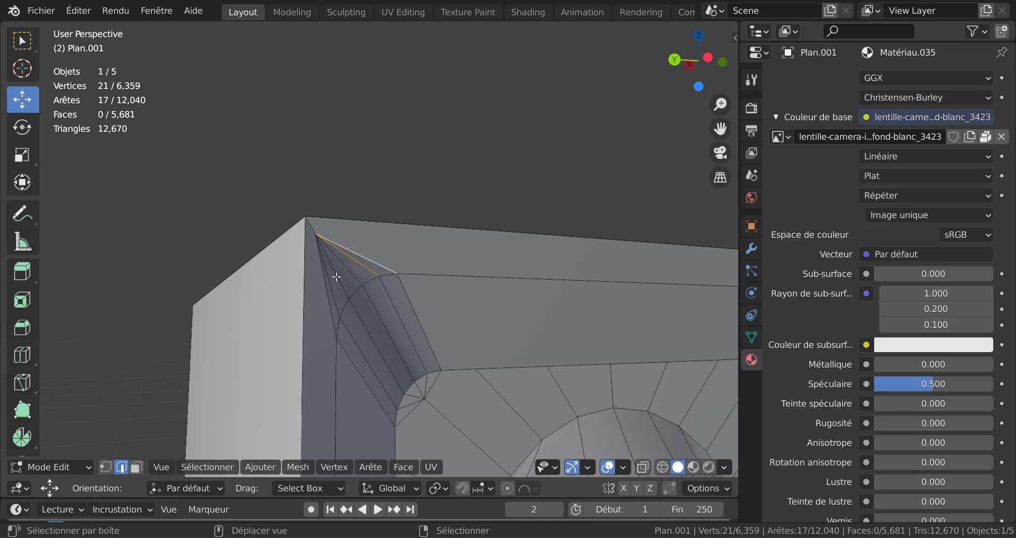
{"action": "right_click", "coordinate": [337, 276], "text": "shift"}
{"action": "right_click", "coordinate": [332, 294], "text": "shift"}
{"action": "right_click", "coordinate": [327, 302], "text": "shift"}
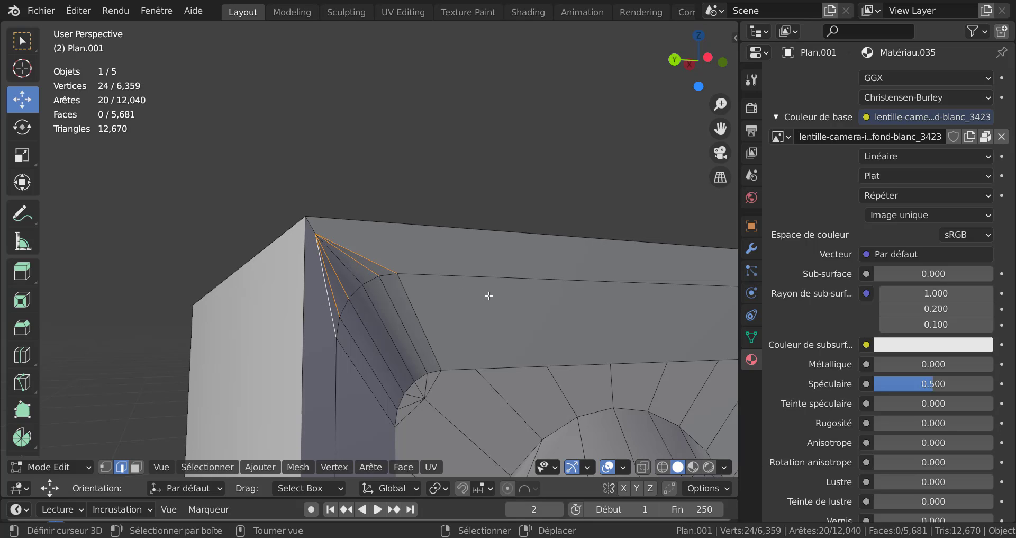
{"action": "key", "text": "x"}
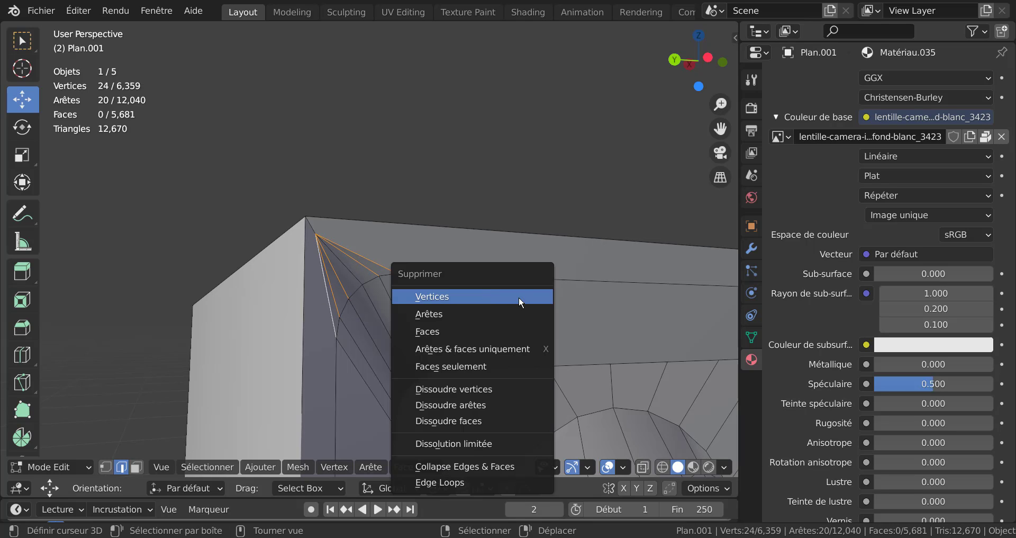
{"action": "left_click", "coordinate": [508, 398]}
{"action": "scroll", "coordinate": [509, 398], "scroll_direction": "down", "scroll_amount": 3}
{"action": "key", "text": "Tab"}
{"action": "middle_click_drag", "start_coordinate": [504, 385], "coordinate": [540, 404]}
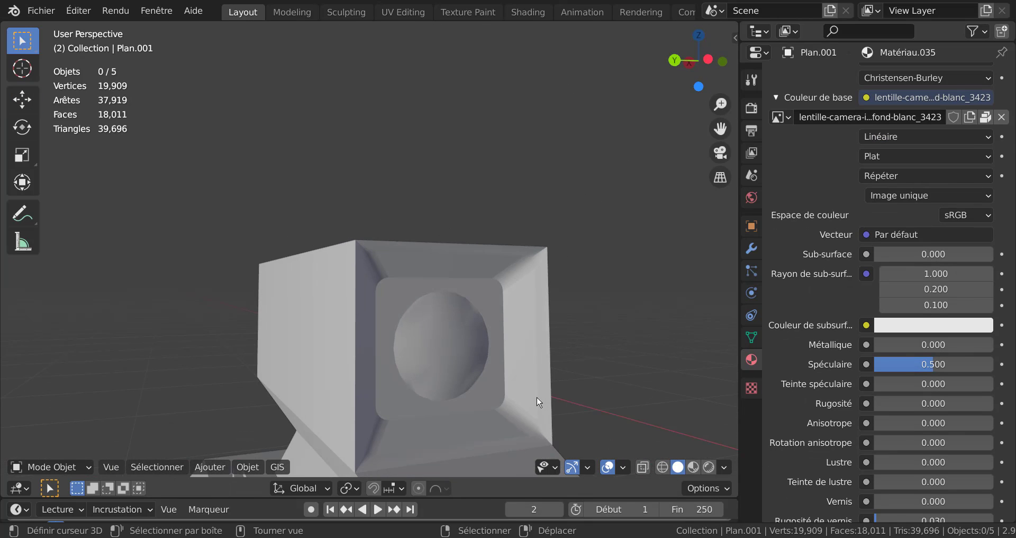
- Select the five fan edges at the lens panel's upper-right inner corner in edit mode and dissolve them
{"action": "key", "text": "Tab"}
{"action": "scroll", "coordinate": [538, 396], "scroll_direction": "up", "scroll_amount": 1}
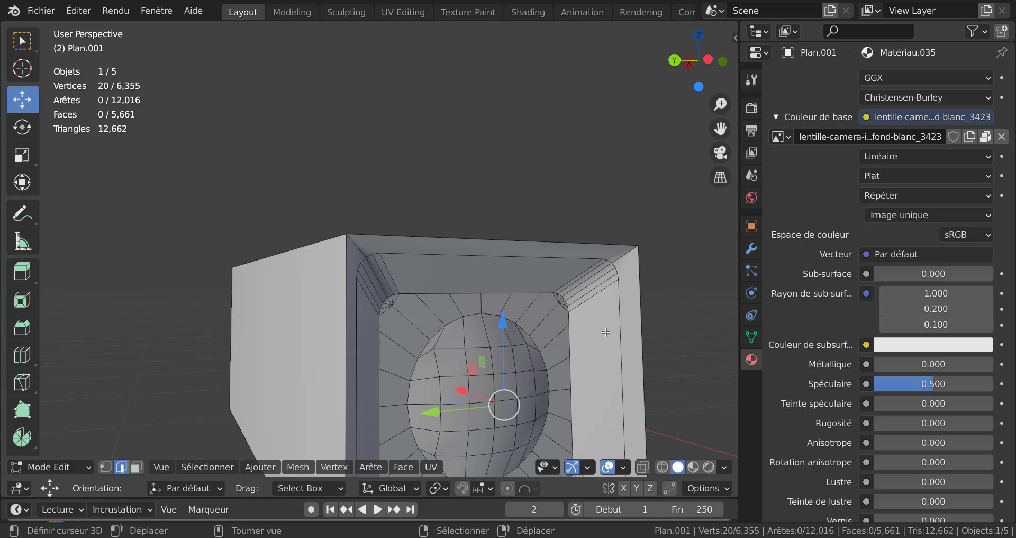
{"action": "scroll", "coordinate": [606, 332], "scroll_direction": "up", "scroll_amount": 5}
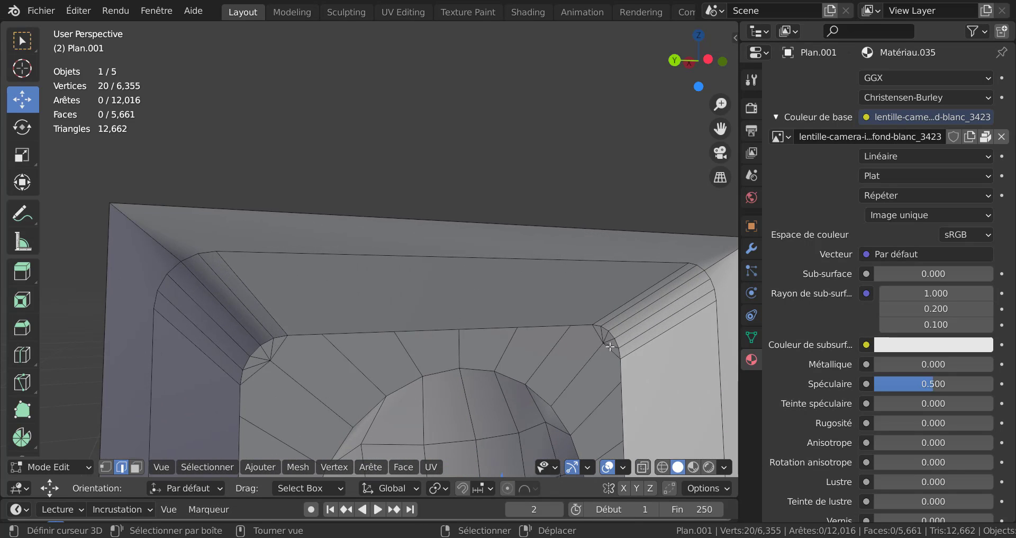
{"action": "left_click", "coordinate": [610, 345]}
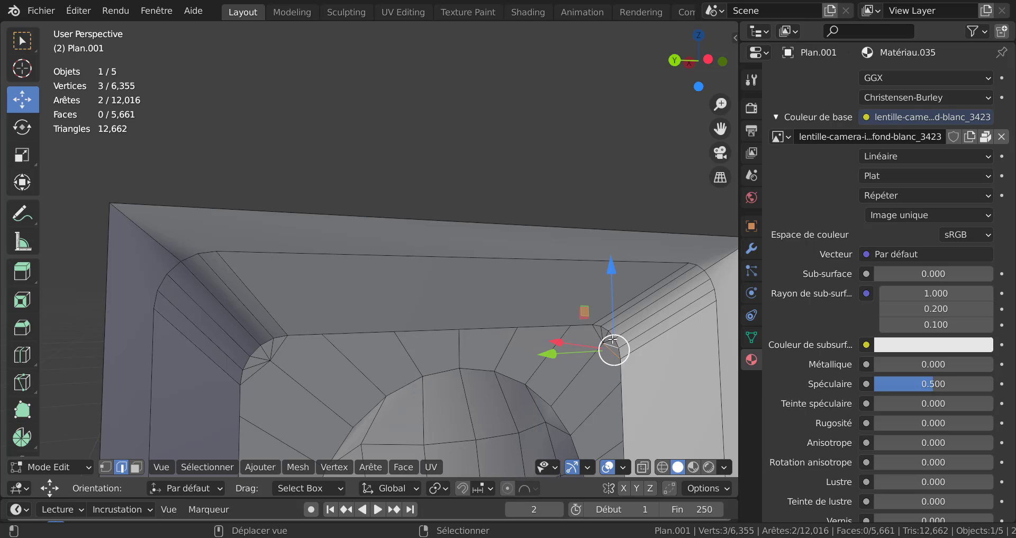
{"action": "right_click", "coordinate": [612, 339], "text": "shift"}
{"action": "right_click", "coordinate": [605, 334], "text": "shift"}
{"action": "right_click", "coordinate": [594, 336], "text": "shift"}
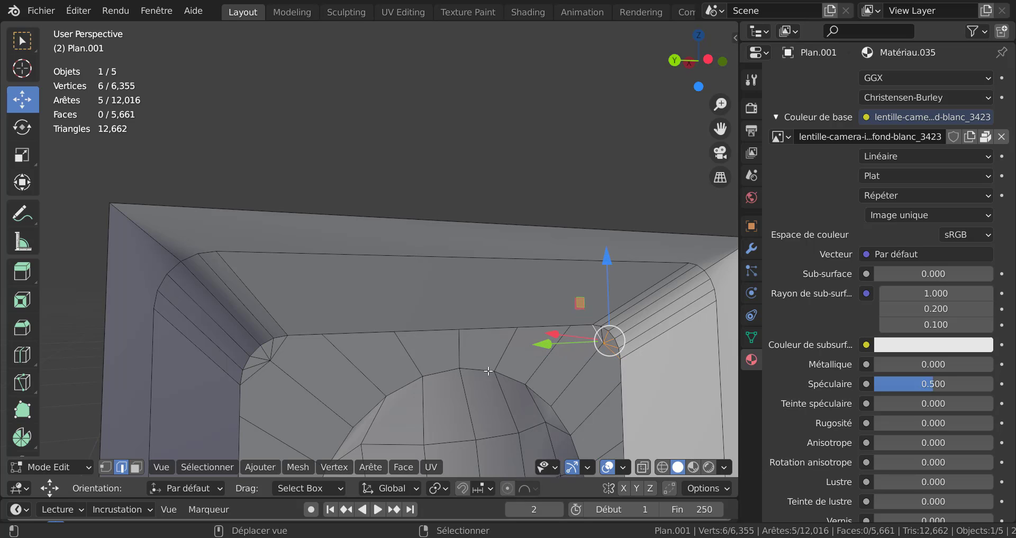
{"action": "key", "text": "s"}
{"action": "key", "text": "Escape"}
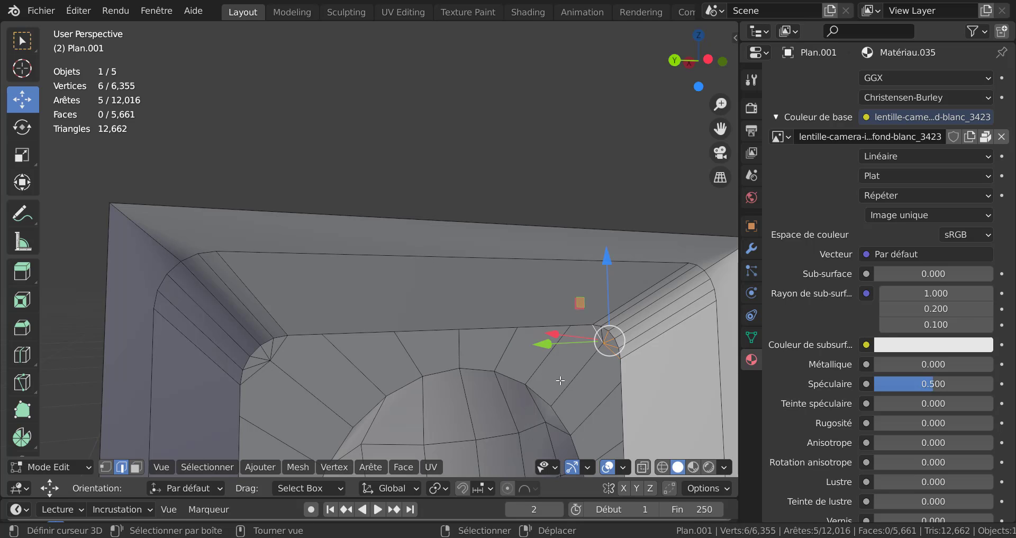
{"action": "key", "text": "x"}
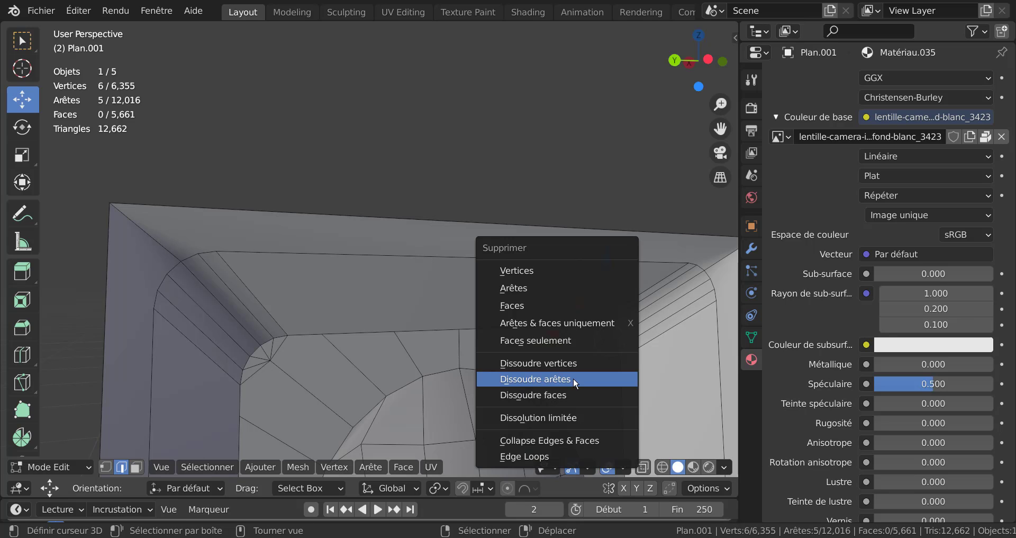
{"action": "left_click", "coordinate": [575, 379]}
- Select all six fan edges at the lens panel's upper-left inner corner and dissolve them
{"action": "middle_click_drag", "start_coordinate": [574, 379], "coordinate": [485, 395]}
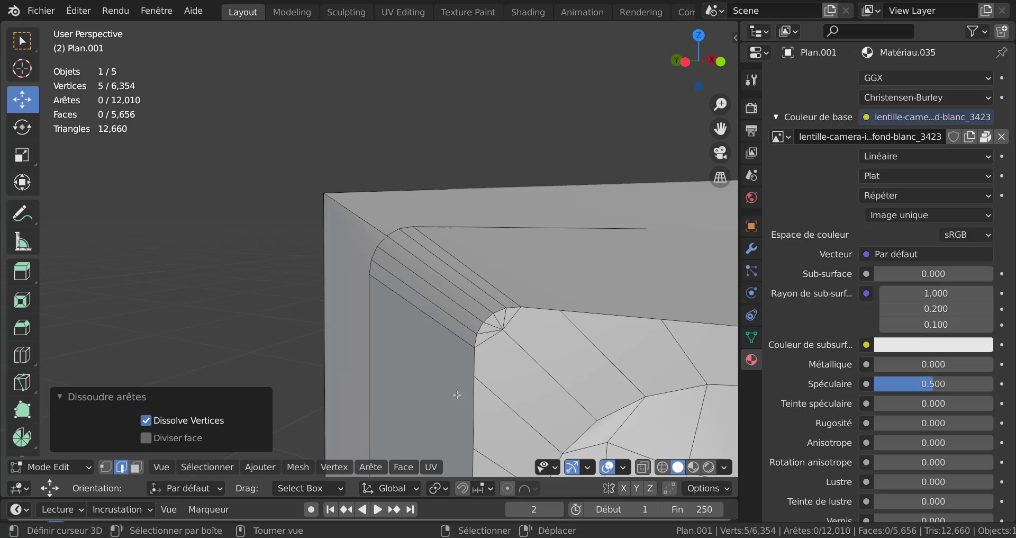
{"action": "middle_click_drag", "start_coordinate": [457, 394], "coordinate": [543, 341]}
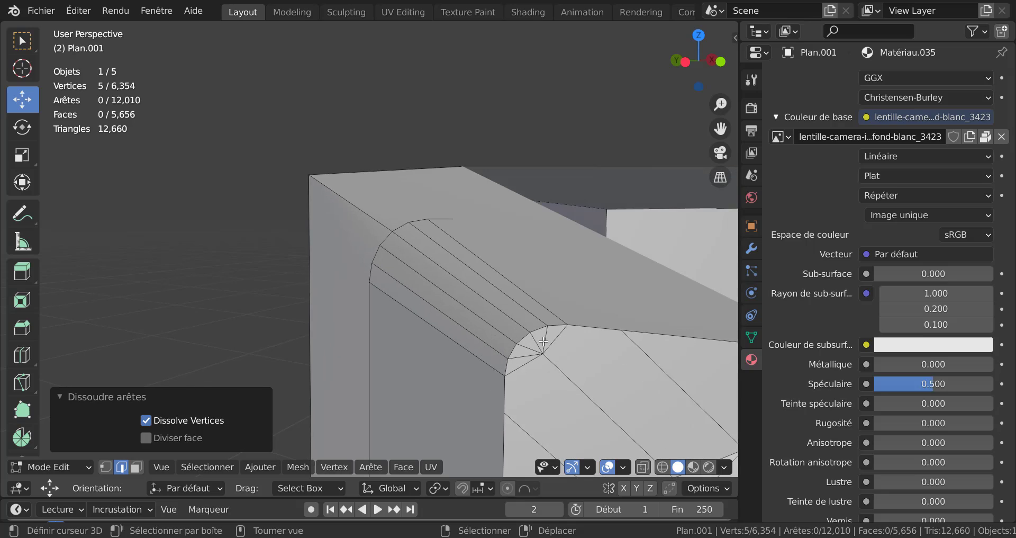
{"action": "right_click", "coordinate": [555, 340]}
{"action": "right_click", "coordinate": [547, 341], "text": "shift"}
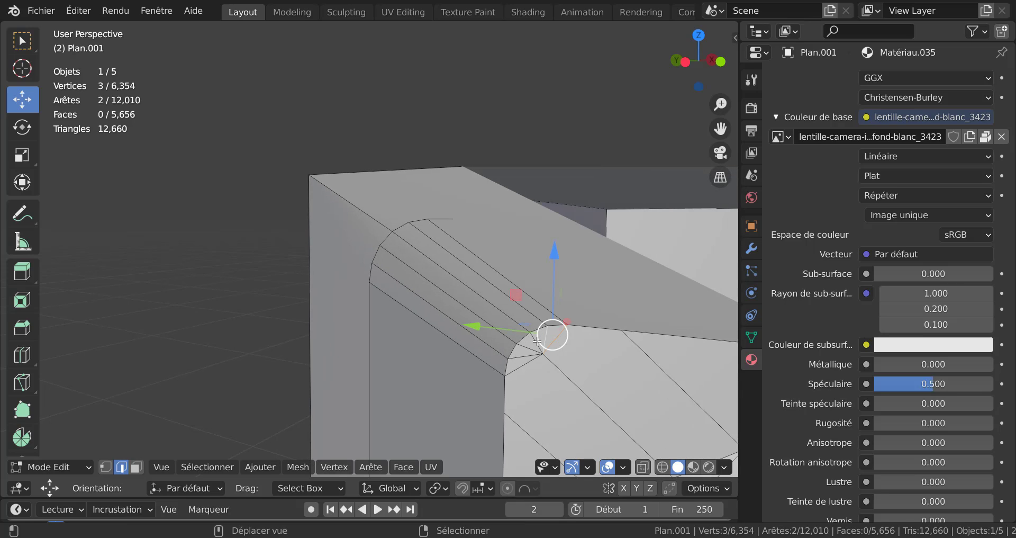
{"action": "right_click", "coordinate": [532, 343], "text": "shift"}
{"action": "right_click", "coordinate": [528, 350], "text": "shift"}
{"action": "right_click", "coordinate": [524, 356], "text": "shift"}
{"action": "right_click", "coordinate": [523, 367], "text": "shift"}
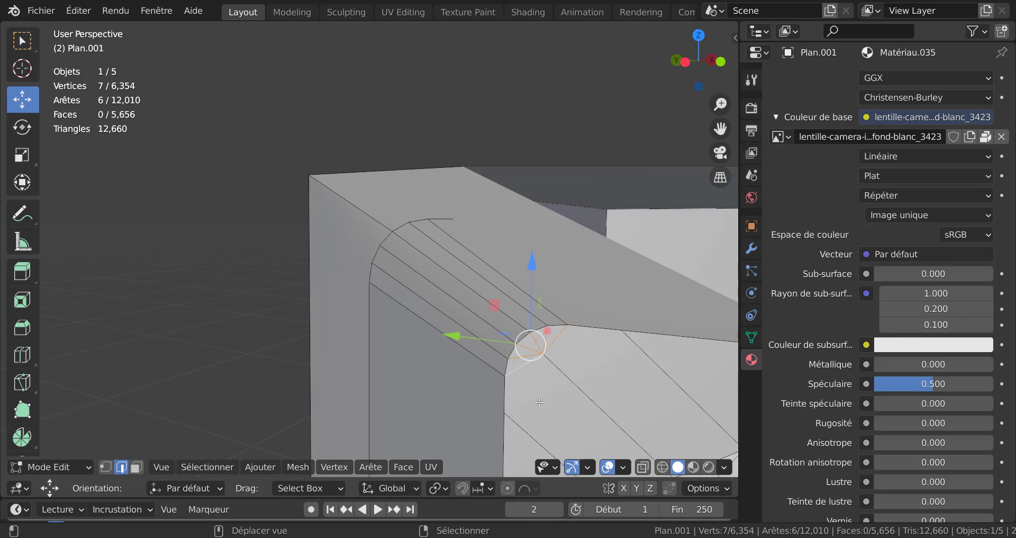
{"action": "key", "text": "x"}
{"action": "left_click", "coordinate": [539, 402]}
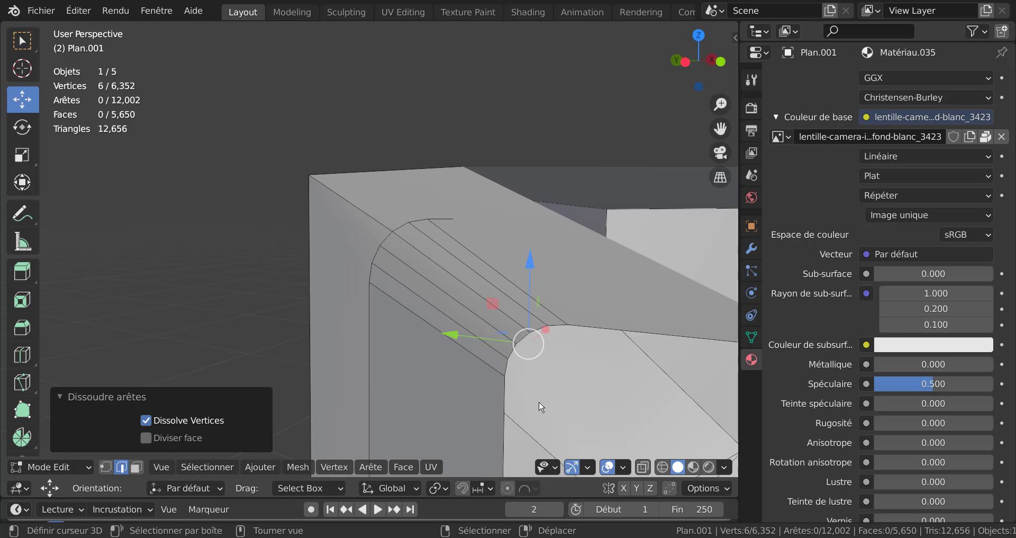
- Select the six fan edges converging at the lens panel's lower-right inner corner
{"action": "middle_click_drag", "start_coordinate": [539, 403], "coordinate": [591, 347]}
{"action": "scroll", "coordinate": [598, 339], "scroll_direction": "up", "scroll_amount": 5}
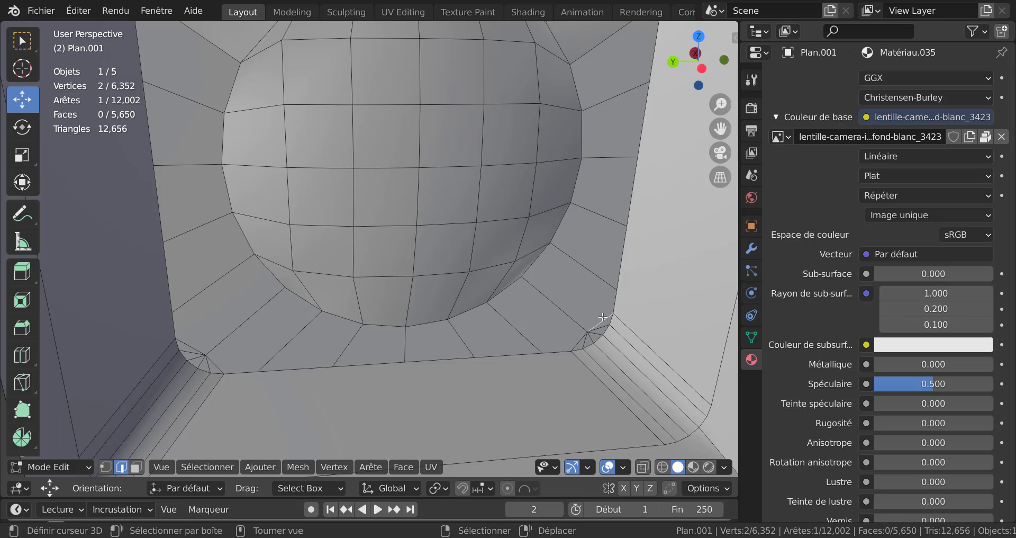
{"action": "left_click", "coordinate": [596, 337], "text": "alt"}
{"action": "left_click", "coordinate": [593, 342], "text": "alt+shift"}
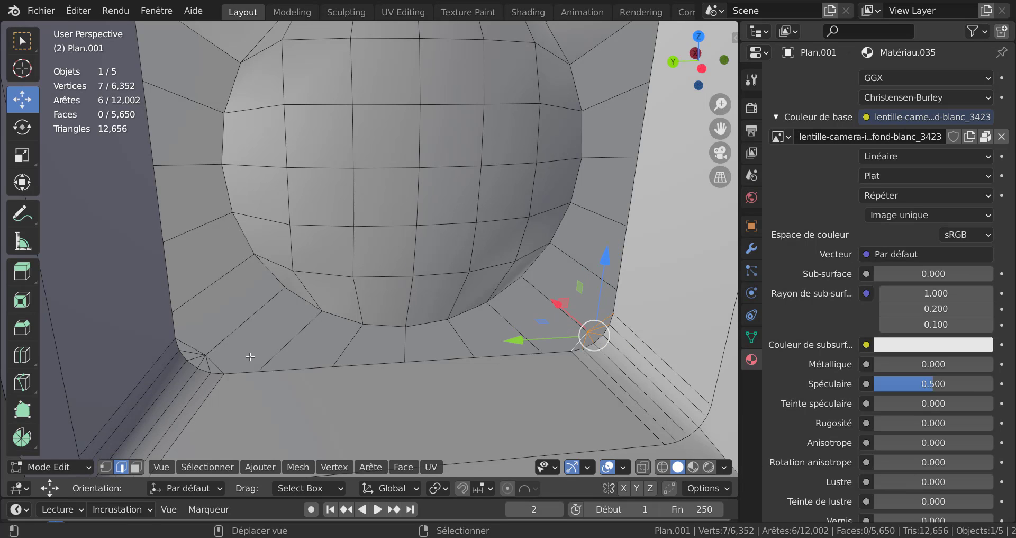
- Add the six fan edges at the lens panel's lower-left inner corner to the selection and dissolve both lower fans
{"action": "left_click", "coordinate": [206, 362], "text": "alt+shift"}
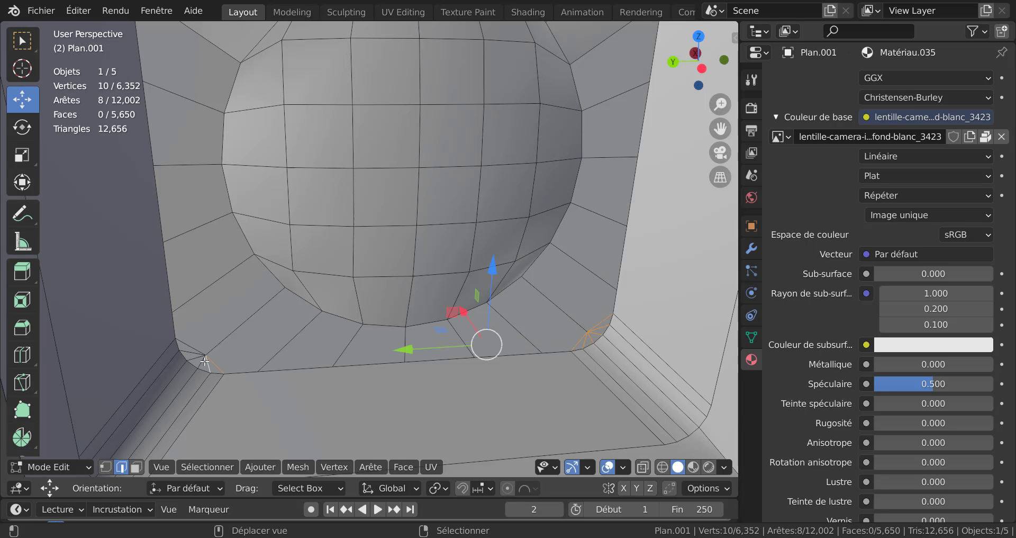
{"action": "right_click", "coordinate": [202, 363], "text": "shift"}
{"action": "right_click", "coordinate": [197, 359], "text": "shift"}
{"action": "right_click", "coordinate": [196, 353], "text": "shift"}
{"action": "right_click", "coordinate": [194, 350], "text": "shift"}
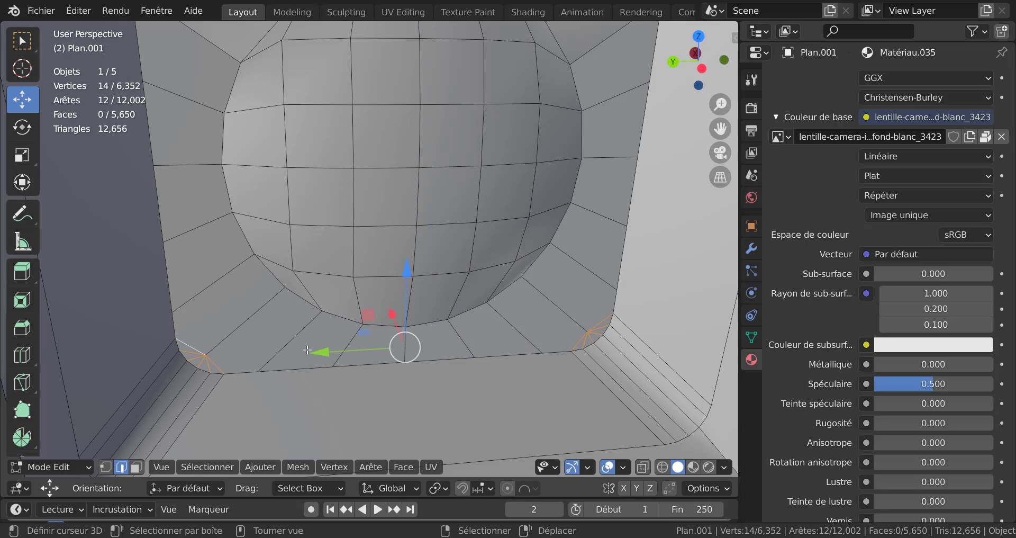
{"action": "key", "text": "x"}
{"action": "left_click", "coordinate": [316, 355]}
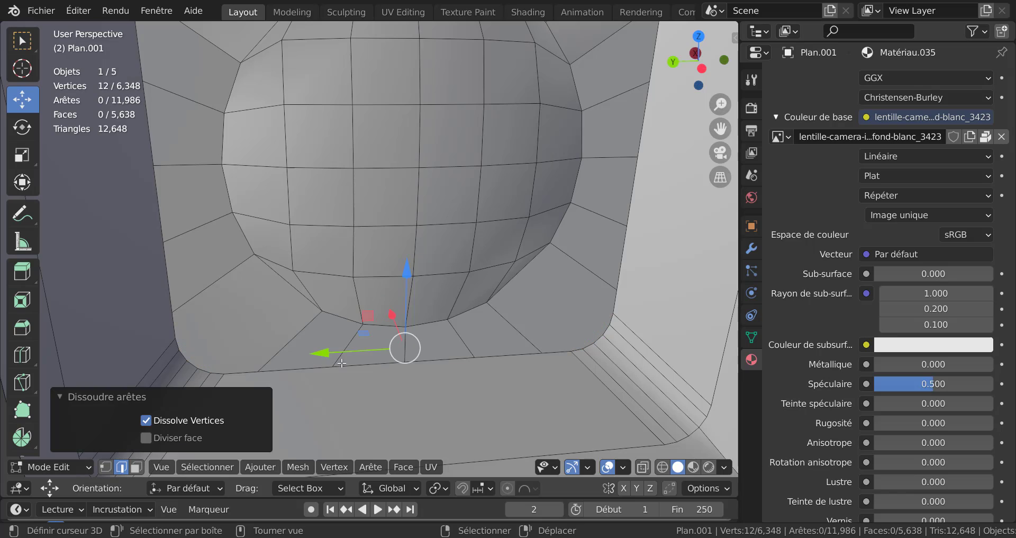
- Examine the shading around the lens in object mode and compare it with the panel's mesh edges in edit mode
{"action": "scroll", "coordinate": [370, 249], "scroll_direction": "down", "scroll_amount": 3}
{"action": "key", "text": "Tab"}
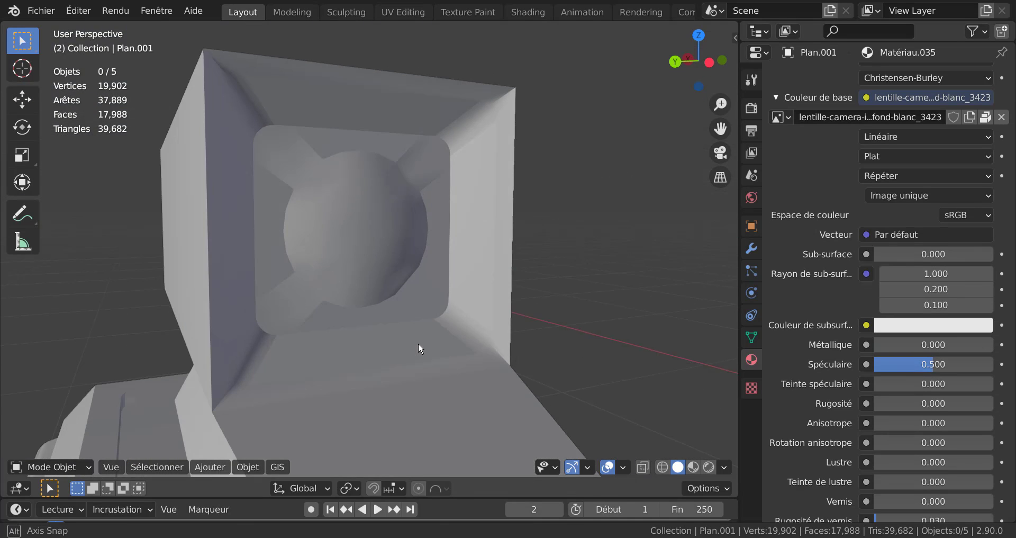
{"action": "key", "text": "Tab"}
{"action": "scroll", "coordinate": [418, 342], "scroll_direction": "up", "scroll_amount": 5}
{"action": "key", "text": "Tab"}
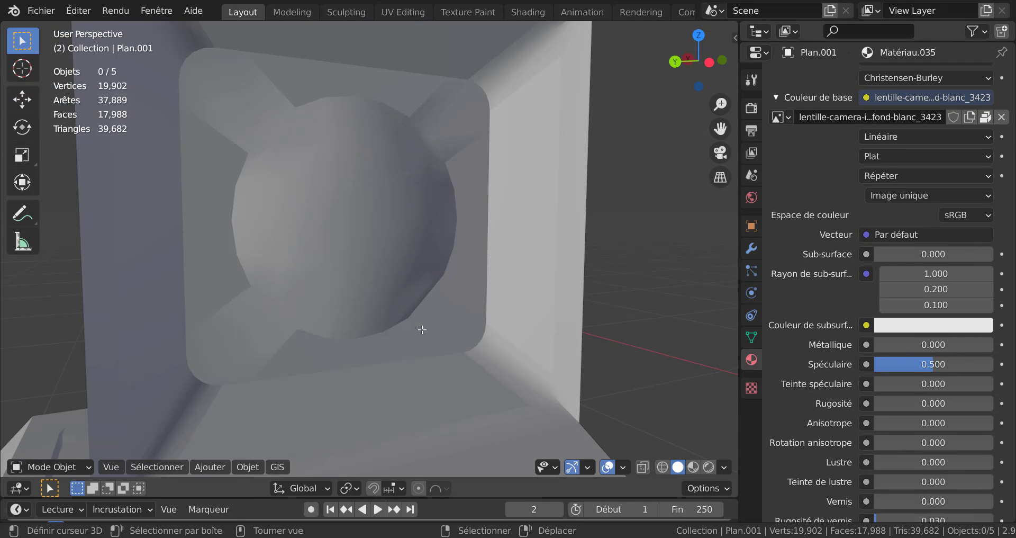
{"action": "key", "text": "Tab"}
{"action": "scroll", "coordinate": [469, 349], "scroll_direction": "up", "scroll_amount": 5}
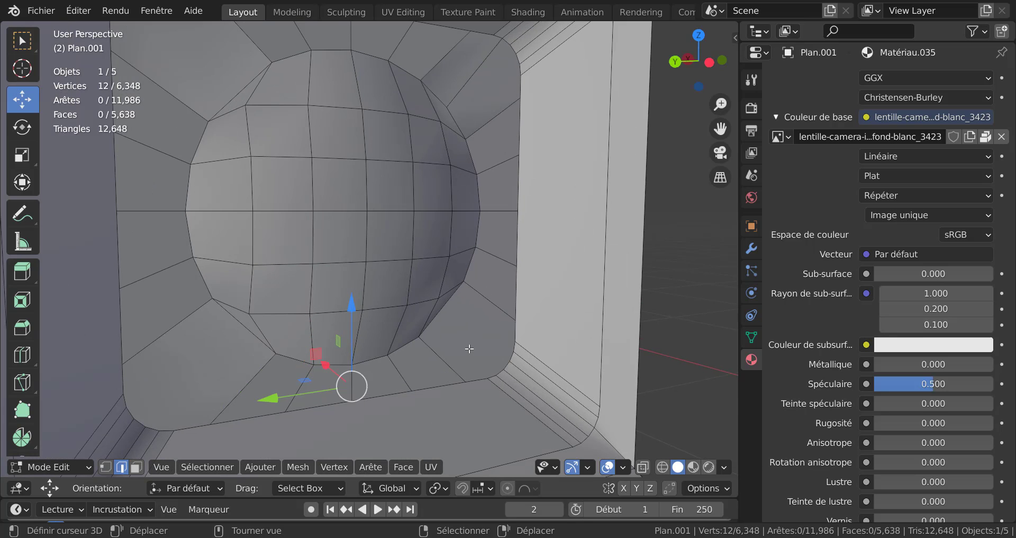
{"action": "key", "text": "Tab"}
{"action": "key", "text": "Tab"}
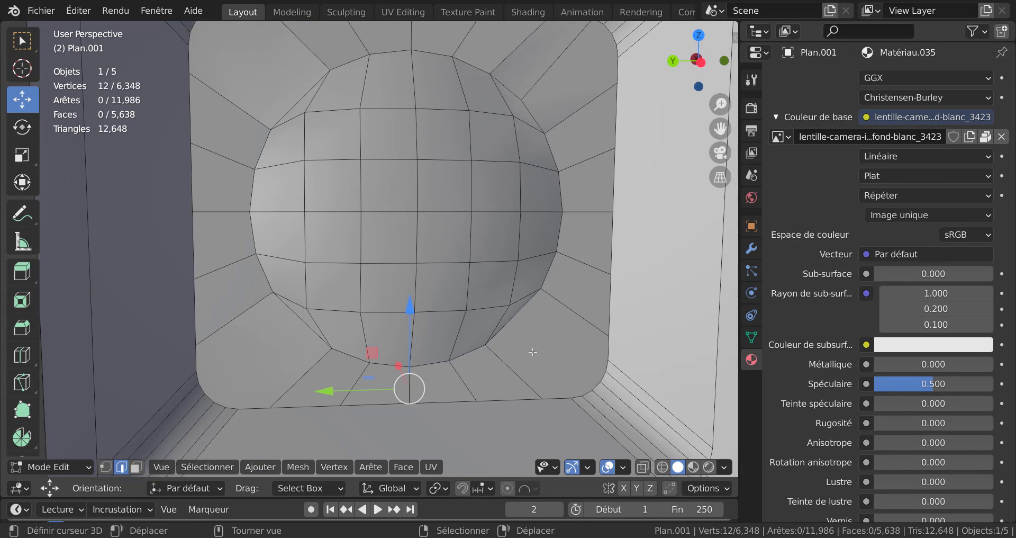
{"action": "key", "text": "Tab"}
{"action": "key", "text": "Tab"}
{"action": "key", "text": "Tab"}
{"action": "key", "text": "Tab"}
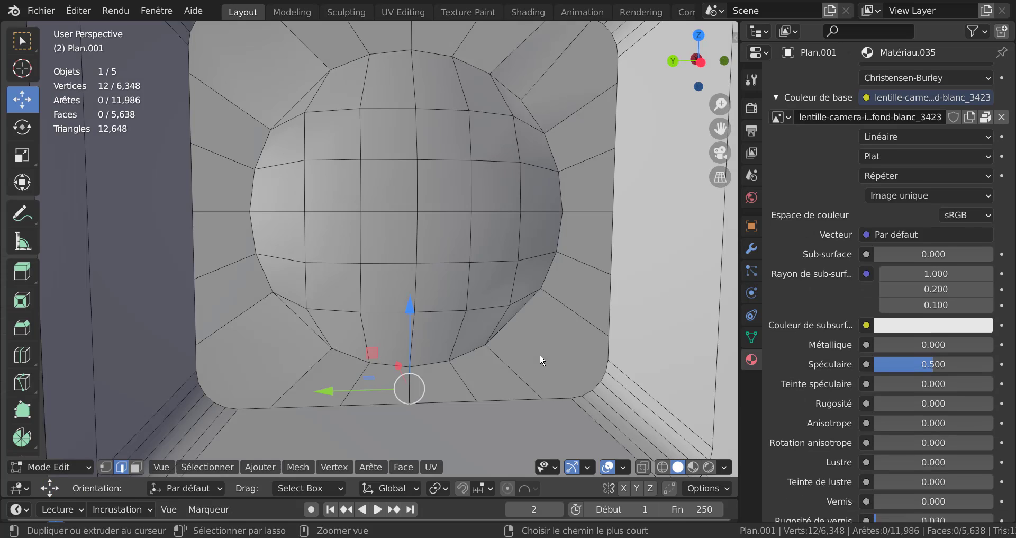
- Undo the dissolve of both lower corner fans and deselect one fan edge in each lower inner corner
{"action": "key", "text": "Tab"}
{"action": "key", "text": "Tab"}
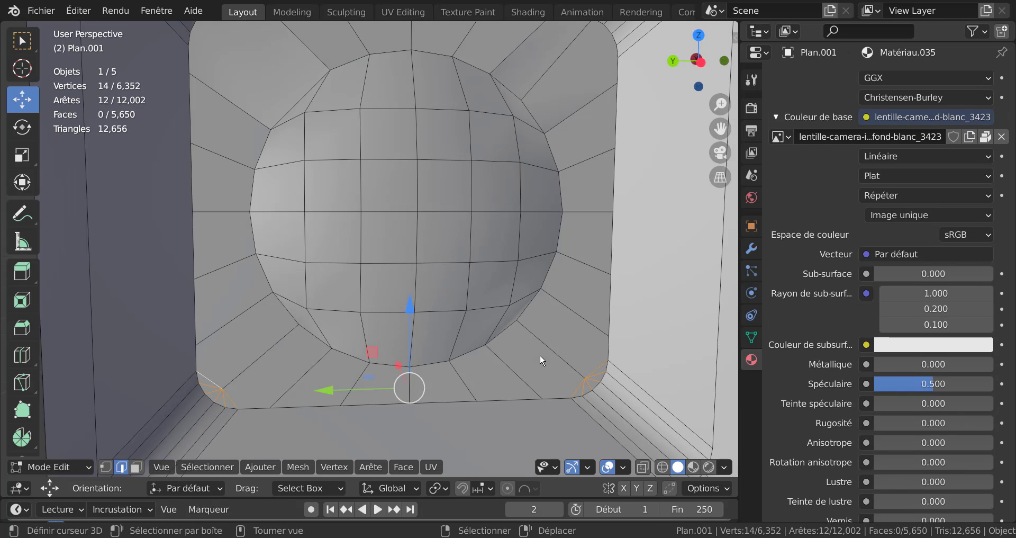
{"action": "middle_click_drag", "start_coordinate": [593, 426], "coordinate": [499, 349], "text": "shift"}
{"action": "scroll", "coordinate": [499, 349], "scroll_direction": "up", "scroll_amount": 1}
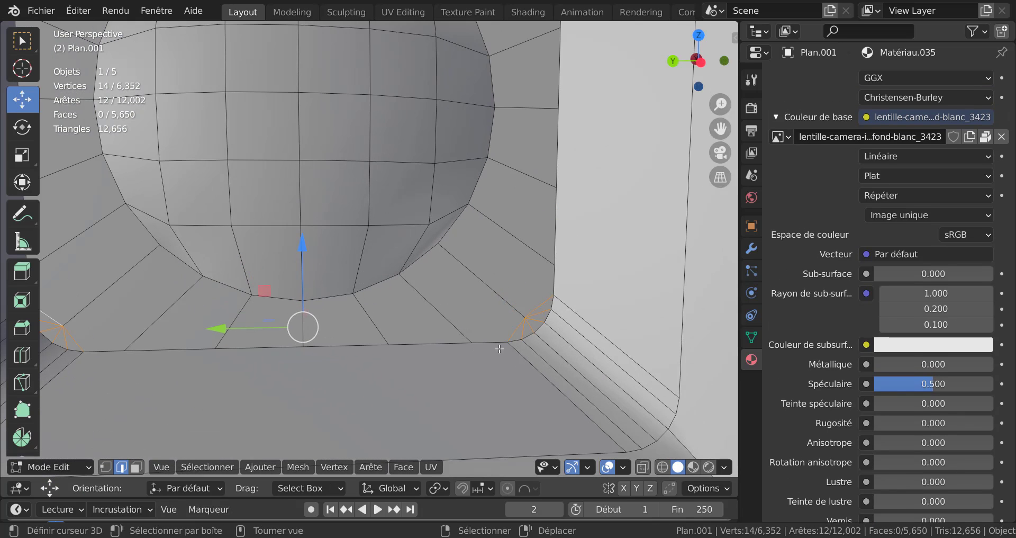
{"action": "left_click", "coordinate": [530, 322], "text": "shift"}
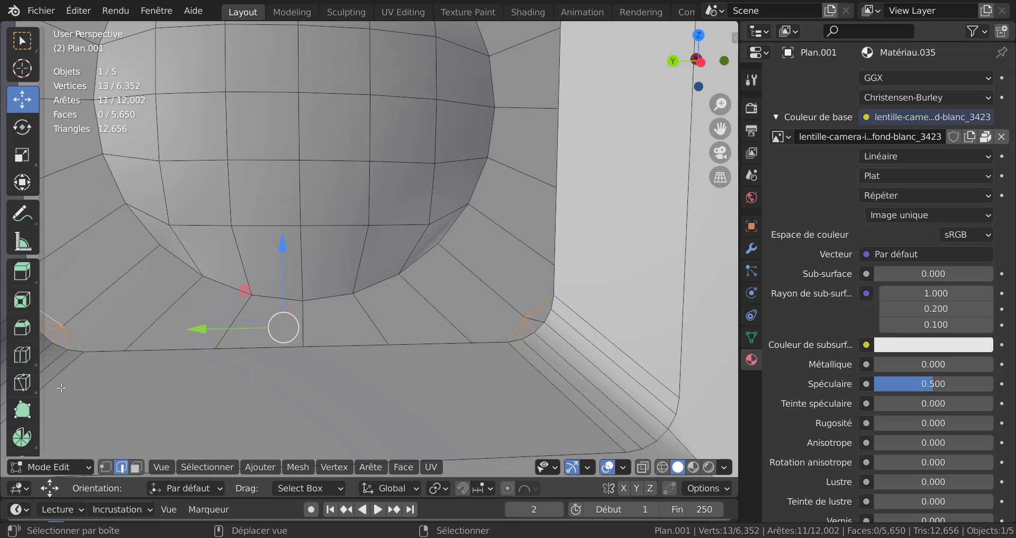
{"action": "left_click", "coordinate": [56, 337], "text": "shift"}
- Undo the lower-corner selections and the earlier dissolves, restoring the fan edges at both upper inner corners of the lens panel
{"action": "middle_click_drag", "start_coordinate": [344, 279], "coordinate": [366, 466], "text": "shift"}
{"action": "middle_click_drag", "start_coordinate": [494, 134], "coordinate": [598, 166], "text": "shift"}
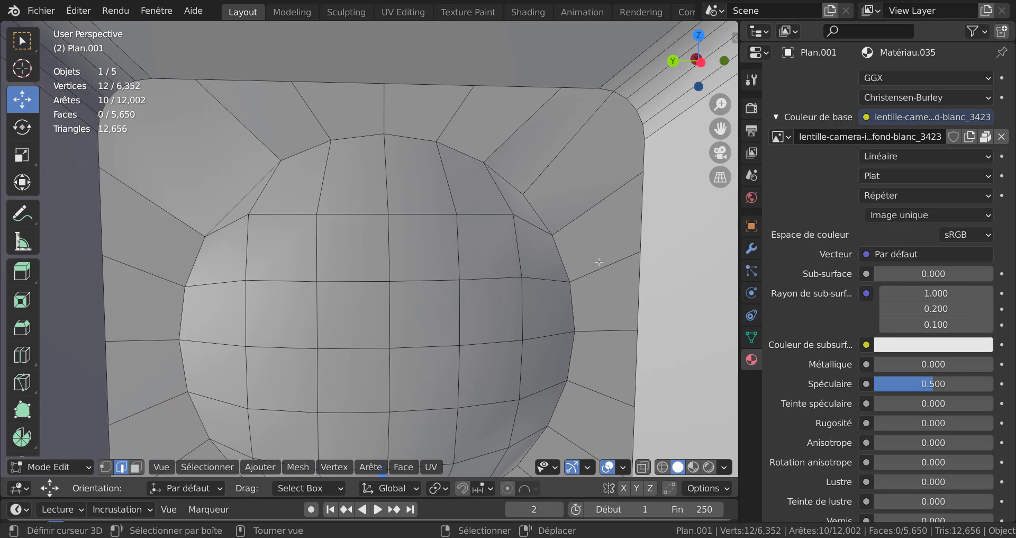
{"action": "scroll", "coordinate": [595, 274], "scroll_direction": "down", "scroll_amount": 2}
{"action": "key", "text": "ctrl"}
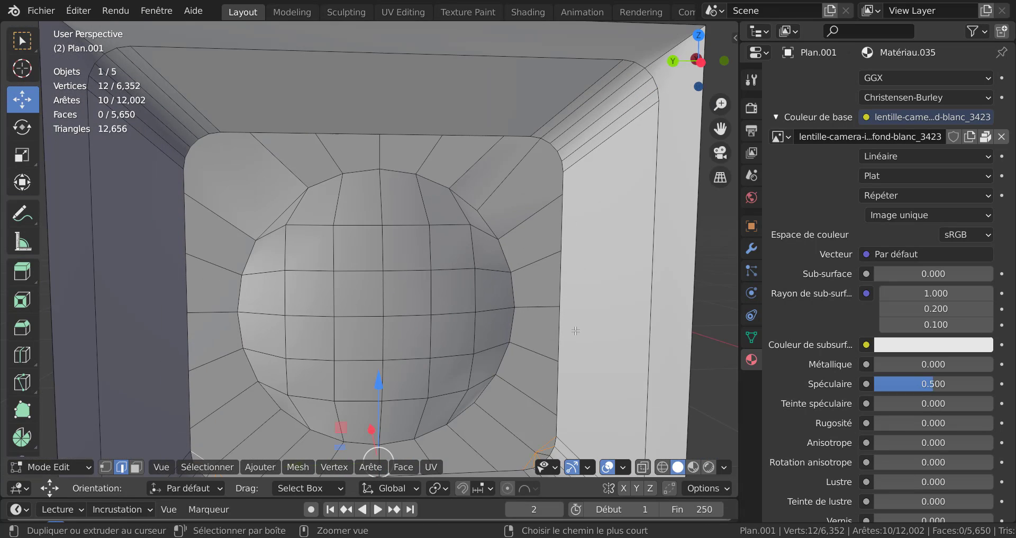
{"action": "key", "text": "ctrl+z"}
{"action": "key", "text": "ctrl+z"}
{"action": "key", "text": "ctrl+z"}
{"action": "key", "text": "ctrl+z"}
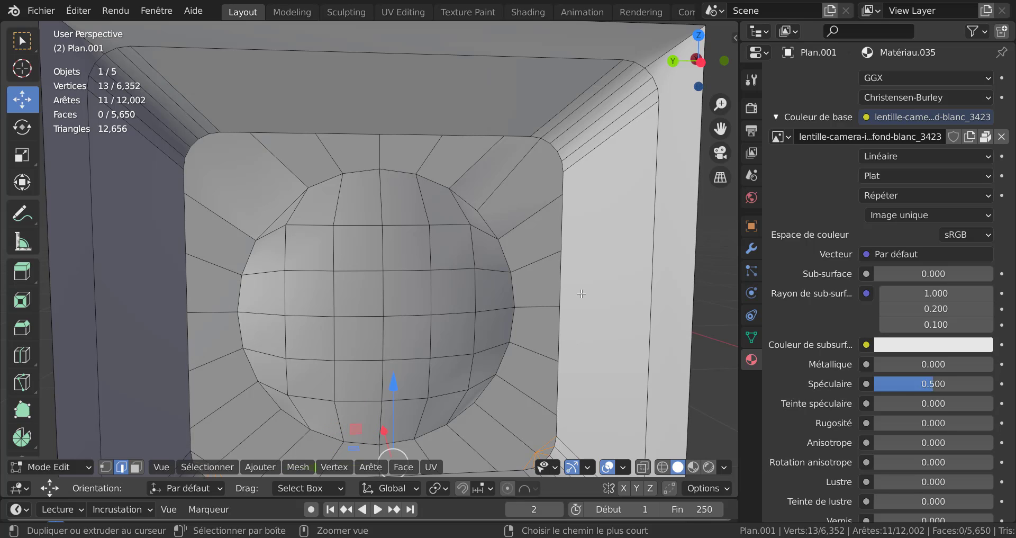
{"action": "key", "text": "ctrl+z"}
{"action": "key", "text": "ctrl+z"}
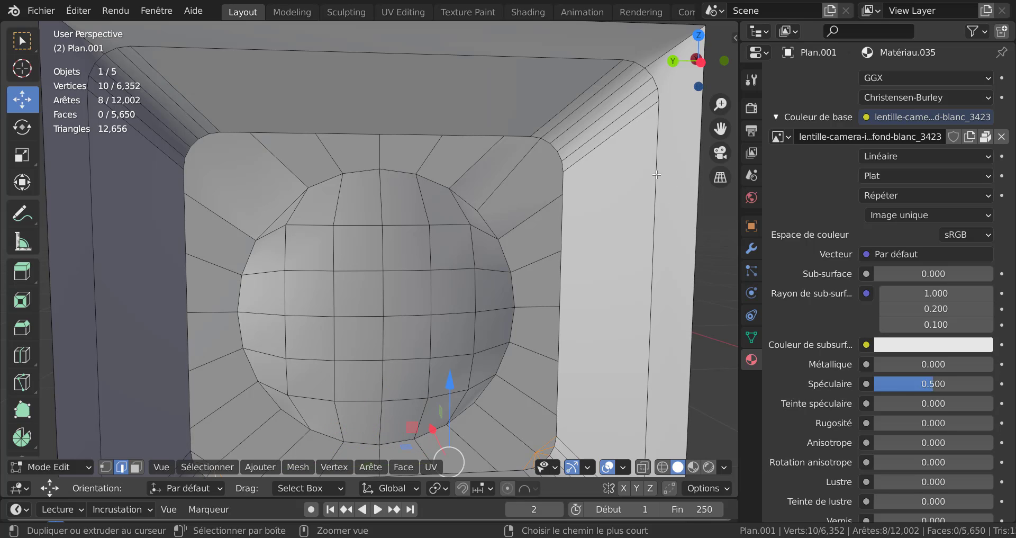
{"action": "key", "text": "ctrl+z"}
{"action": "key", "text": "ctrl+z"}
{"action": "key", "text": "ctrl+z"}
{"action": "key", "text": "ctrl+z"}
{"action": "key", "text": "ctrl+z"}
{"action": "key", "text": "ctrl+z"}
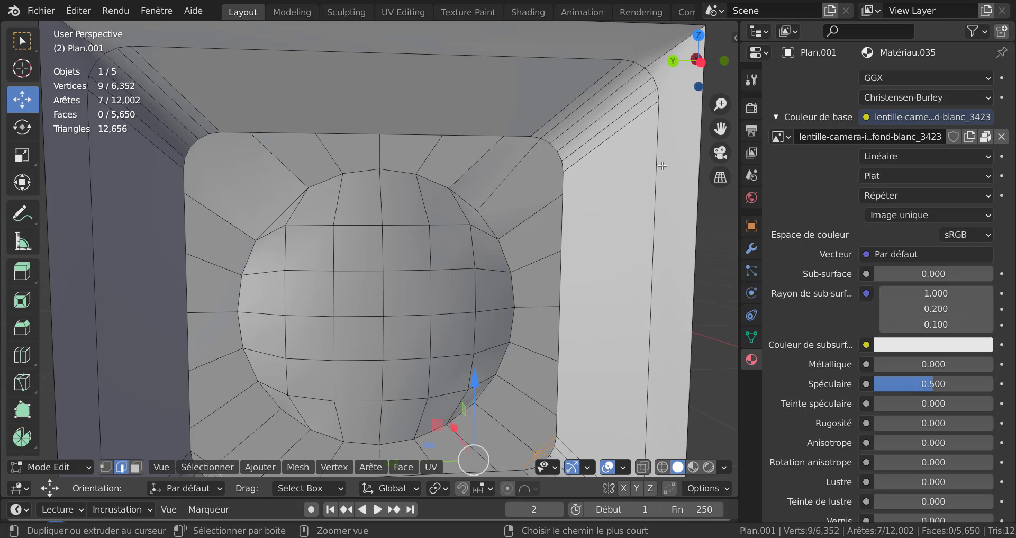
{"action": "key", "text": "ctrl+z"}
{"action": "key", "text": "ctrl+z"}
{"action": "key", "text": "ctrl+z"}
{"action": "key", "text": "ctrl+z"}
{"action": "key", "text": "ctrl+z"}
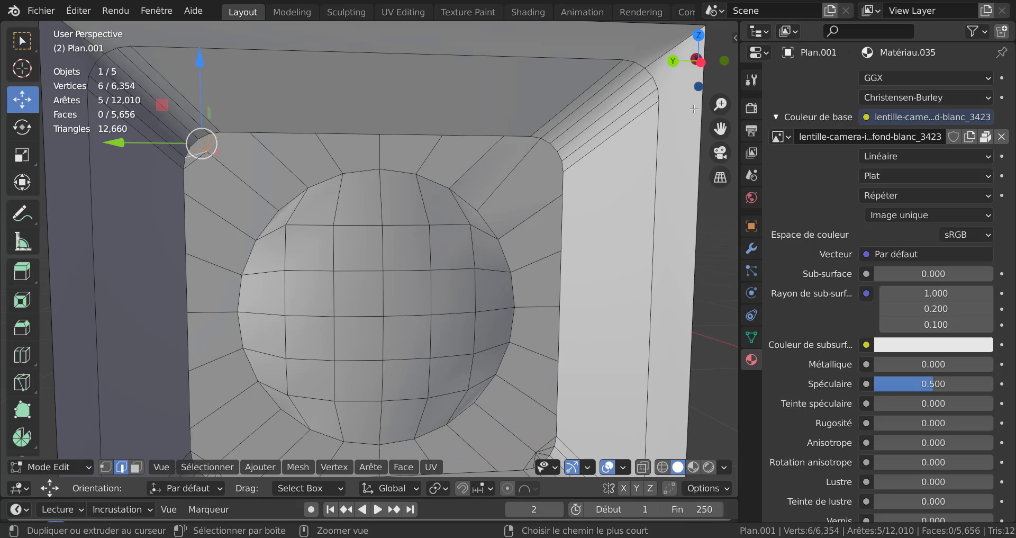
{"action": "key", "text": "ctrl+z"}
{"action": "key", "text": "ctrl+z"}
{"action": "key", "text": "ctrl+z"}
{"action": "key", "text": "ctrl+z"}
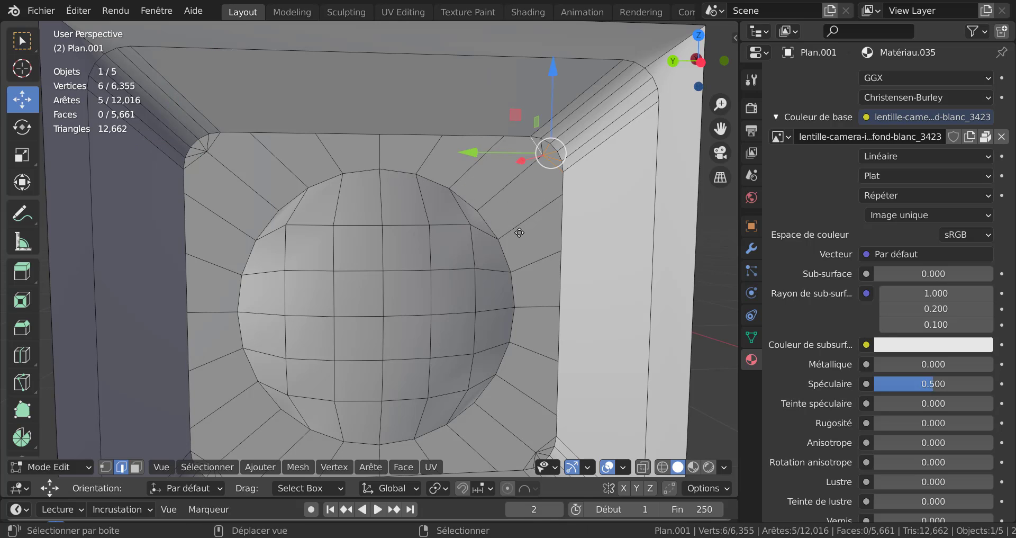
- Select all the fan edges at both upper inner corners of the lens panel
{"action": "scroll", "coordinate": [359, 251], "scroll_direction": "up", "scroll_amount": 4}
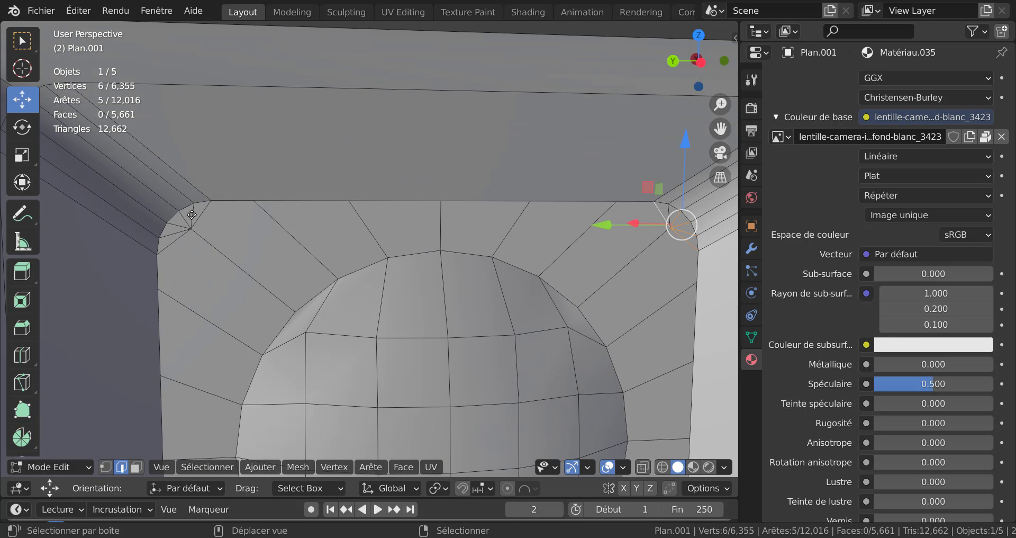
{"action": "left_click", "coordinate": [204, 211]}
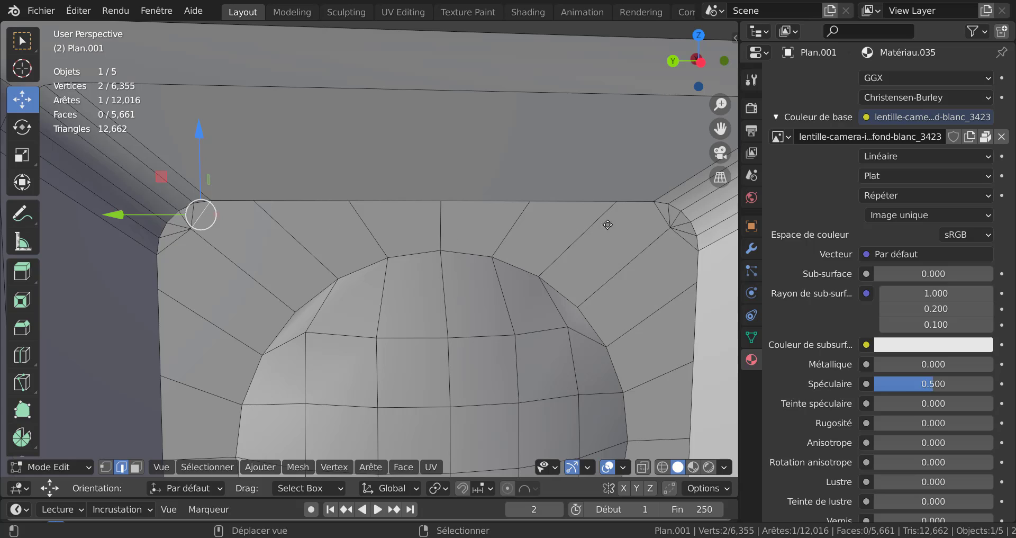
{"action": "right_click", "coordinate": [661, 212], "text": "shift"}
{"action": "right_click", "coordinate": [670, 215], "text": "shift"}
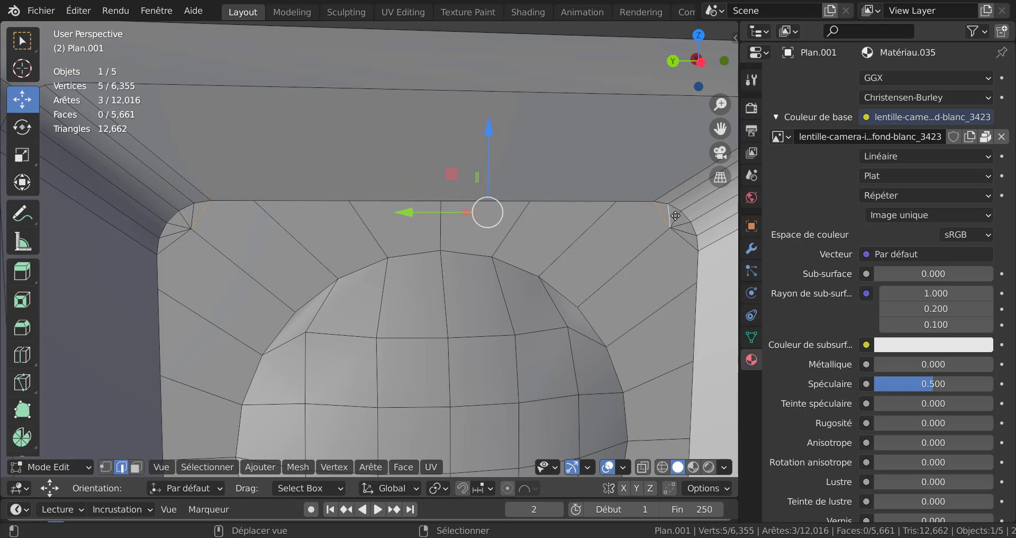
{"action": "key", "text": "c"}
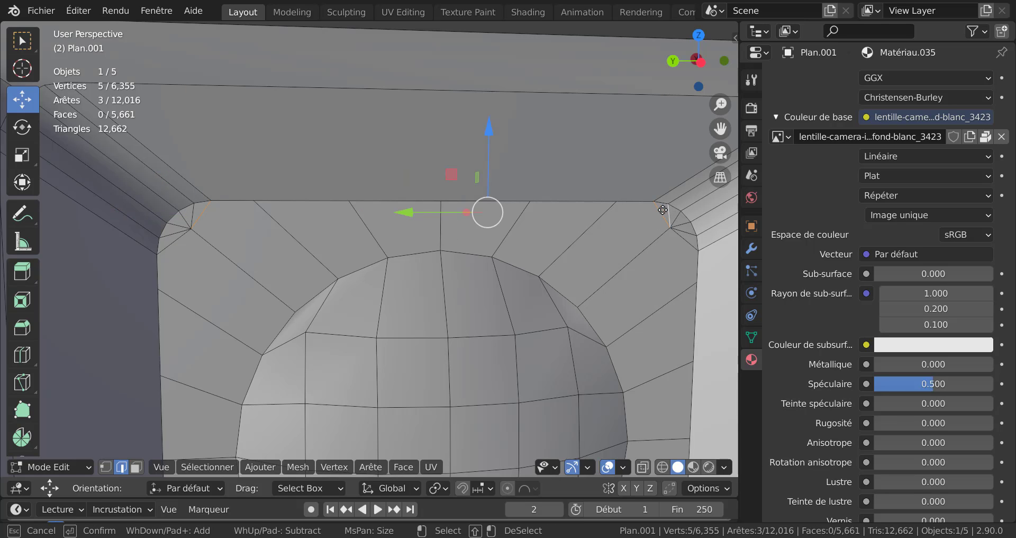
{"action": "left_click_drag", "start_coordinate": [663, 210], "coordinate": [685, 252]}
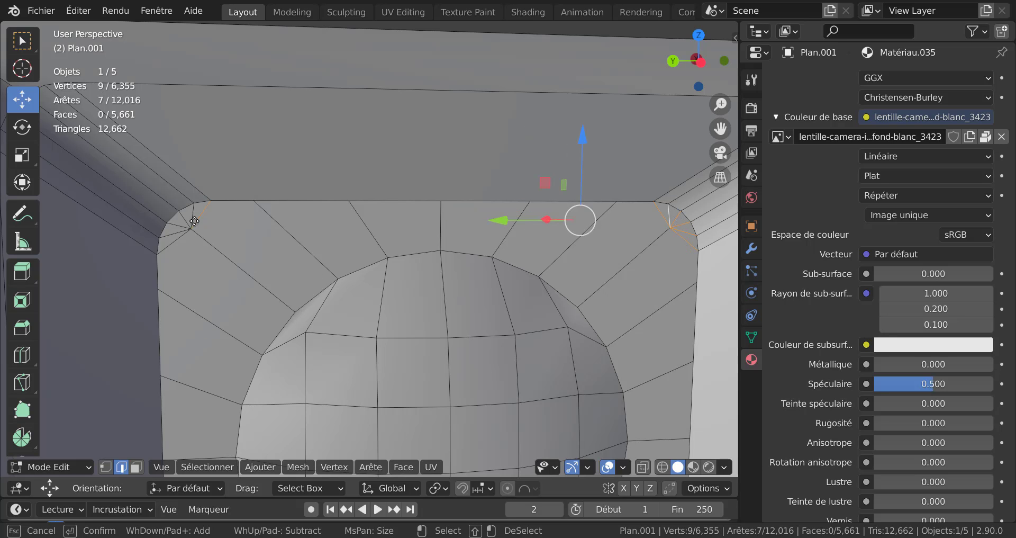
{"action": "mouse_move", "coordinate": [194, 221]}
{"action": "left_mouse_down"}
{"action": "mouse_move", "coordinate": [170, 233]}
{"action": "mouse_move", "coordinate": [166, 248]}
{"action": "left_mouse_up"}
{"action": "key", "text": "Escape"}
{"action": "scroll", "coordinate": [347, 331], "scroll_direction": "down", "scroll_amount": 3}
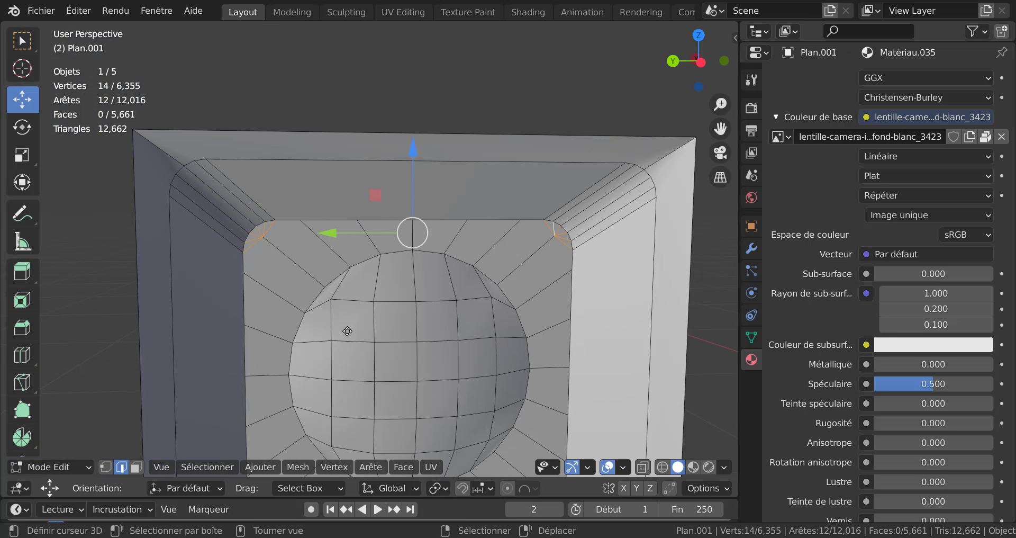
- Add the fan edges at both lower inner corners of the lens panel to the selection
{"action": "middle_click_drag", "start_coordinate": [460, 312], "coordinate": [401, 151], "text": "shift"}
{"action": "scroll", "coordinate": [466, 280], "scroll_direction": "up", "scroll_amount": 2}
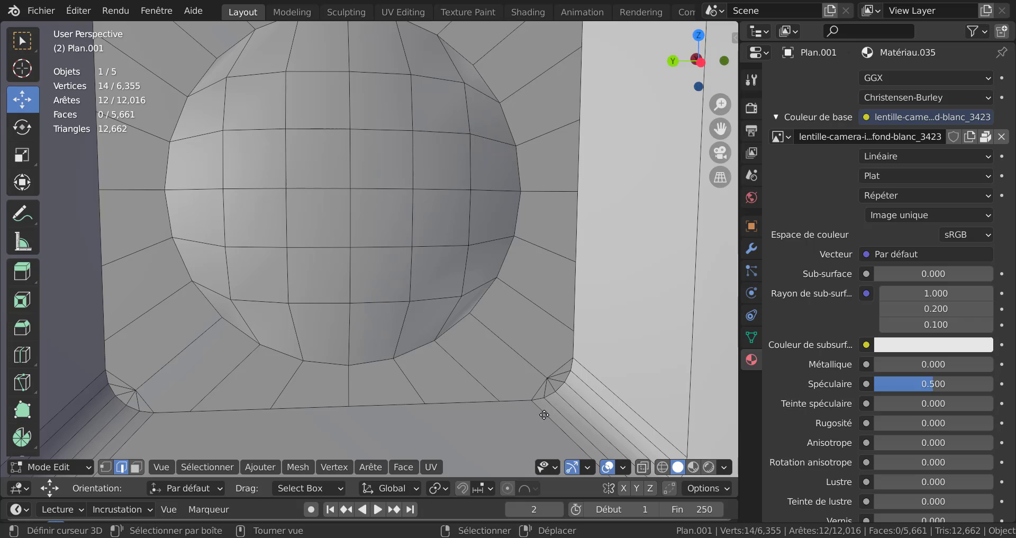
{"action": "key", "text": "c"}
{"action": "left_click_drag", "start_coordinate": [560, 369], "coordinate": [528, 389]}
{"action": "left_click_drag", "start_coordinate": [113, 371], "coordinate": [137, 397]}
{"action": "key", "text": "Escape"}
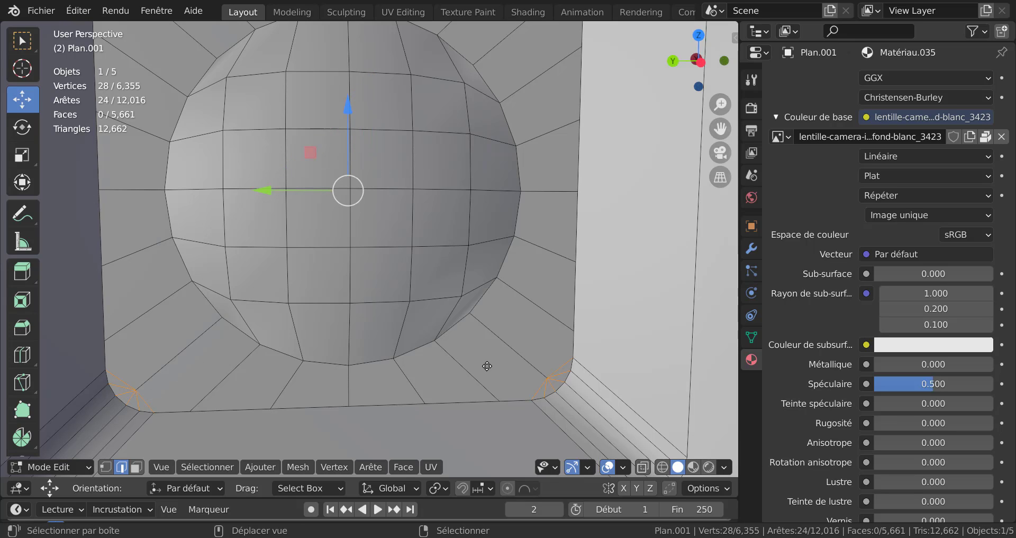
- Deselect one fan edge in each of the lens panel's four inner corners
{"action": "left_click", "coordinate": [560, 382], "text": "shift"}
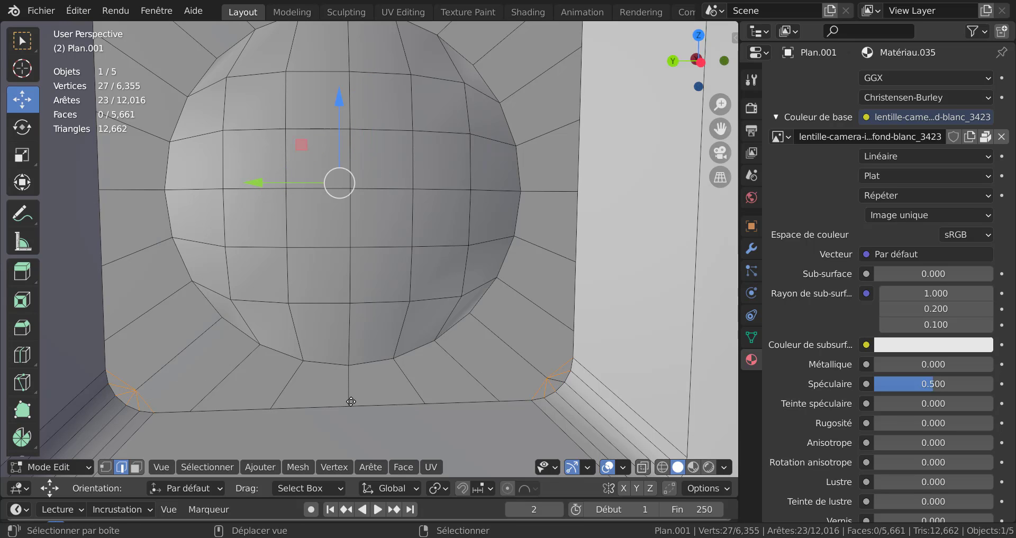
{"action": "right_click", "coordinate": [132, 397], "text": "shift"}
{"action": "middle_click_drag", "start_coordinate": [420, 172], "coordinate": [412, 379], "text": "shift"}
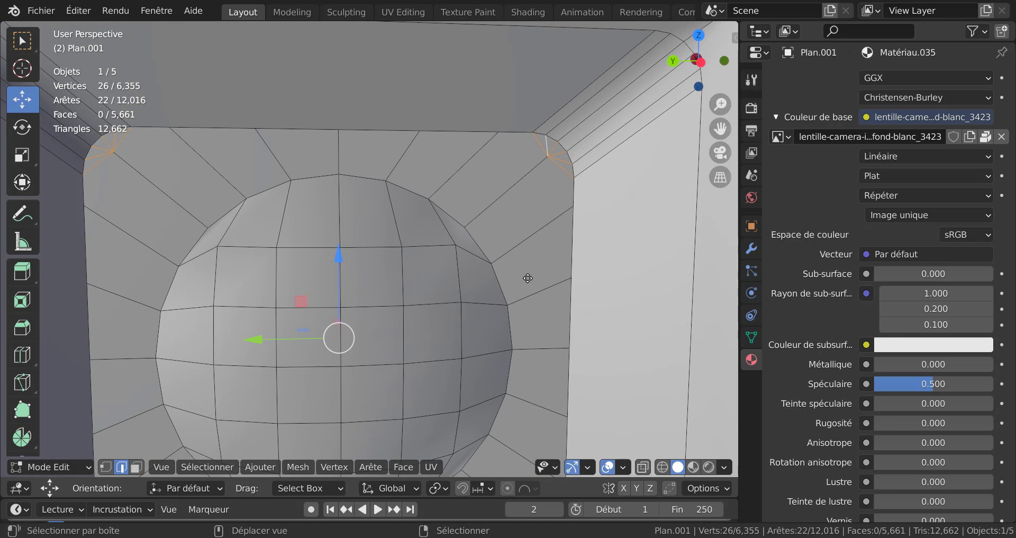
{"action": "right_click", "coordinate": [557, 156], "text": "shift"}
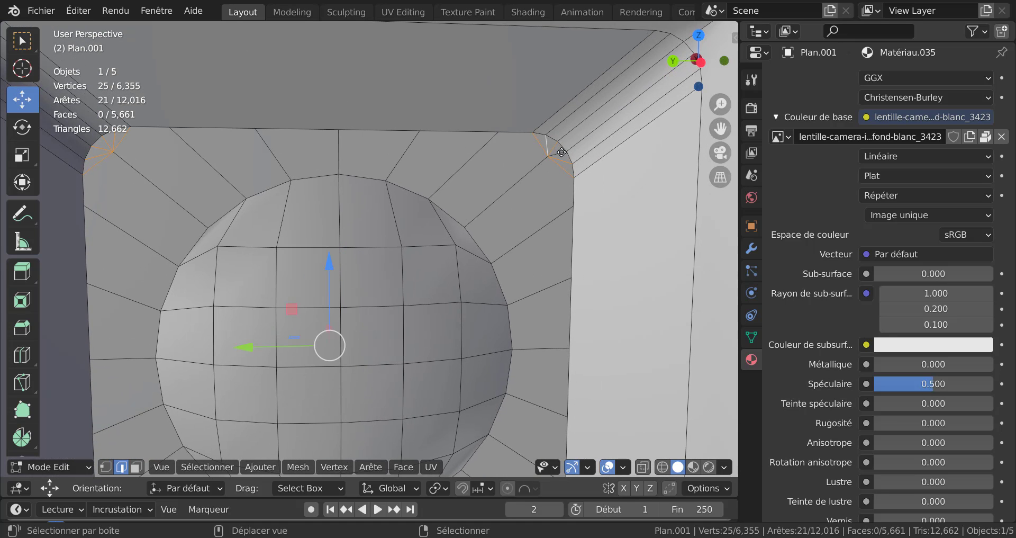
{"action": "right_click", "coordinate": [561, 152], "text": "shift"}
{"action": "right_click", "coordinate": [554, 148], "text": "shift"}
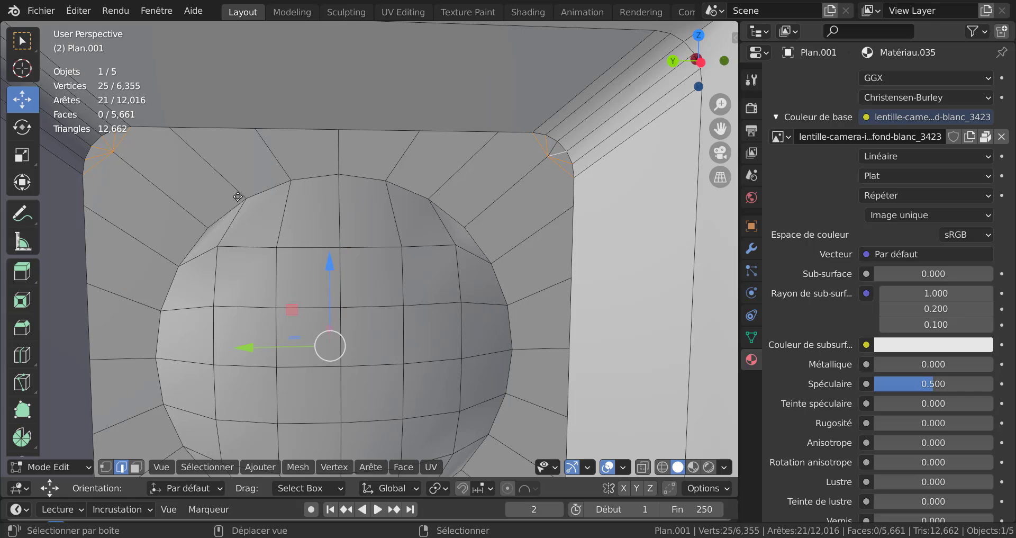
{"action": "right_click", "coordinate": [105, 143], "text": "shift"}
- Dissolve the selected fan edges at the four corners of the lens panel
{"action": "scroll", "coordinate": [474, 284], "scroll_direction": "down", "scroll_amount": 2}
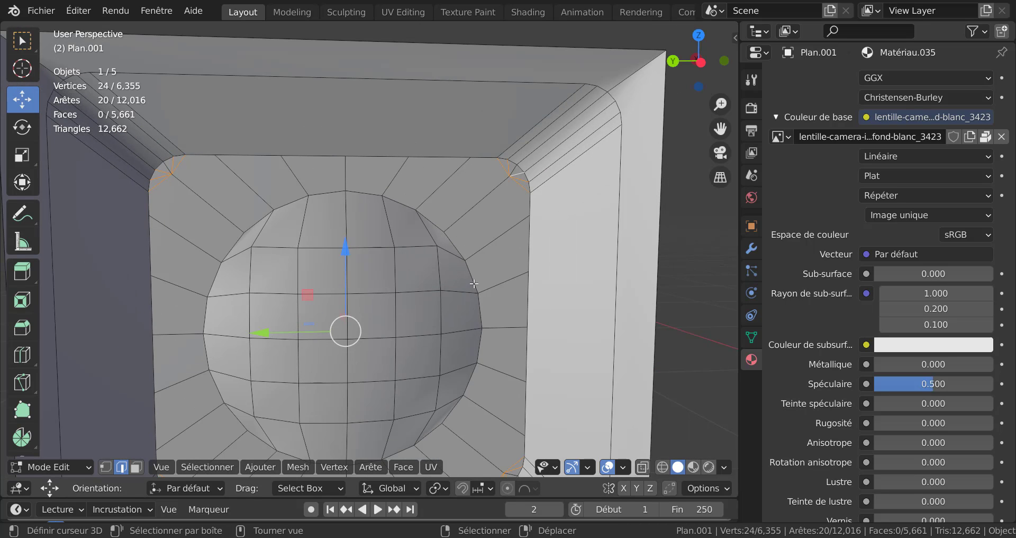
{"action": "key", "text": "x"}
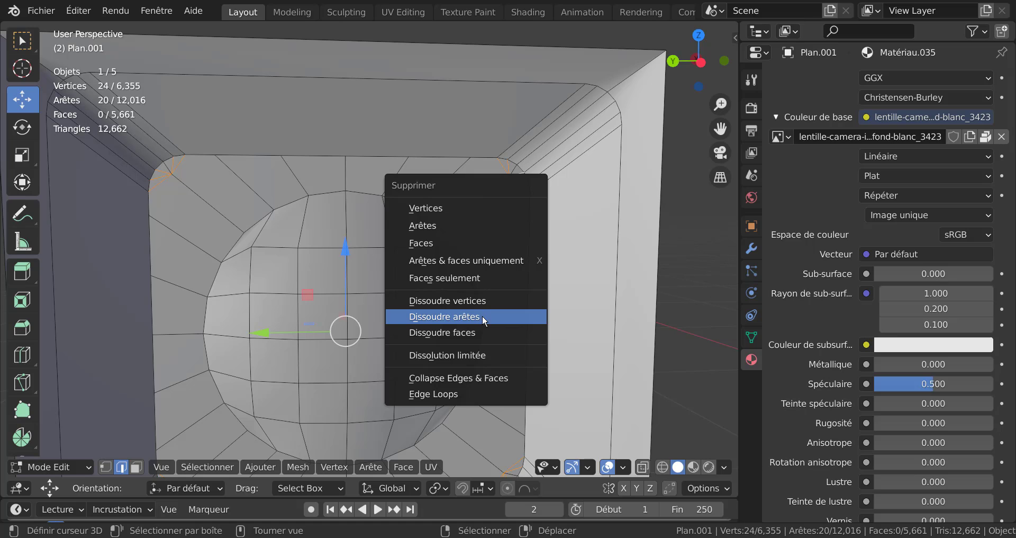
{"action": "left_click", "coordinate": [481, 316]}
- Examine the shading around the lens in object mode and compare it with the panel's edges in edit mode
{"action": "key", "text": "Tab"}
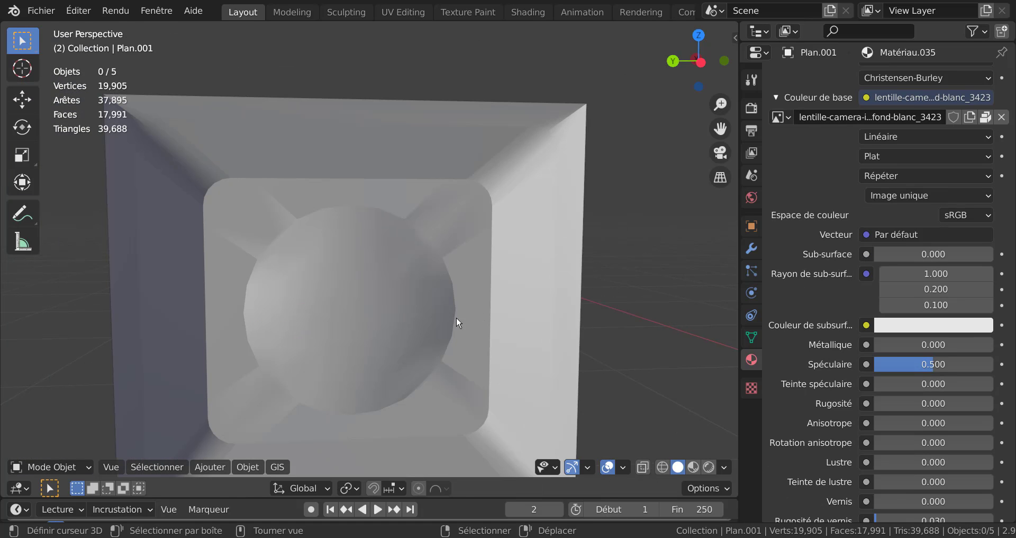
{"action": "key", "text": "Tab"}
{"action": "key", "text": "Tab"}
{"action": "key", "text": "Tab"}
{"action": "scroll", "coordinate": [463, 266], "scroll_direction": "up", "scroll_amount": 3}
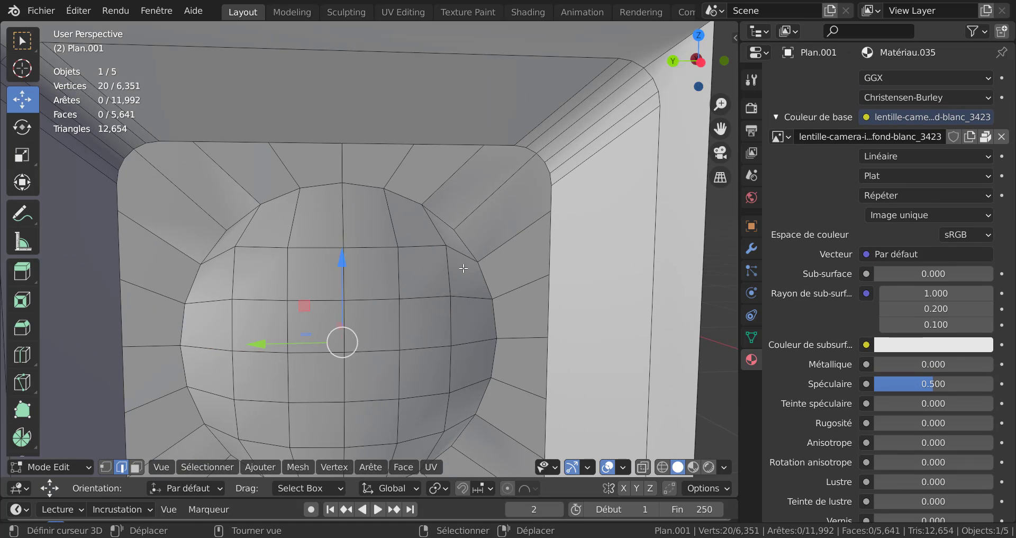
{"action": "key", "text": "Tab"}
{"action": "key", "text": "Tab"}
{"action": "scroll", "coordinate": [463, 269], "scroll_direction": "down", "scroll_amount": 3}
{"action": "middle_click_drag", "start_coordinate": [456, 282], "coordinate": [468, 353]}
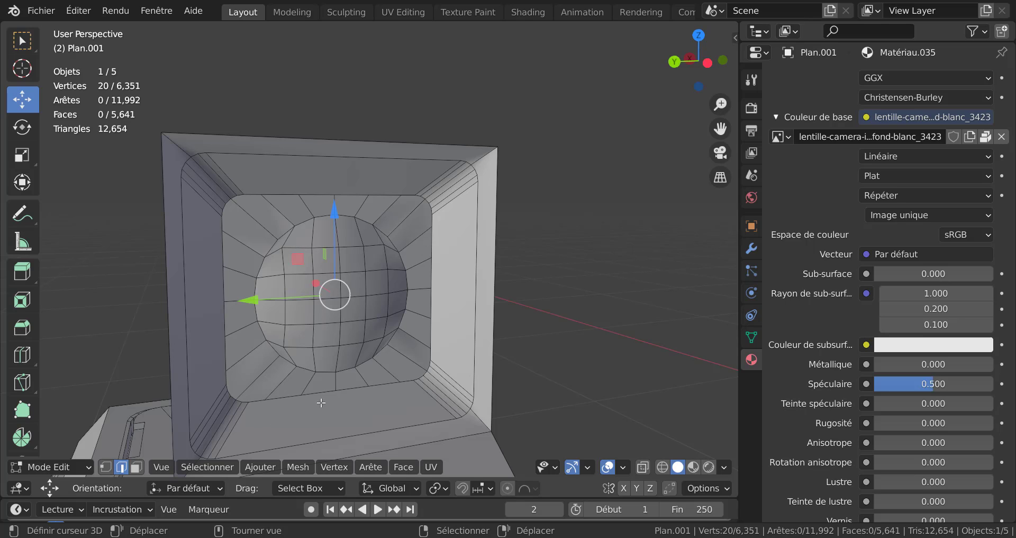
- Check the camera head's normals with the Face Orientation overlay, then turn it off and leave the mesh in face selection mode
{"action": "key", "text": "q"}
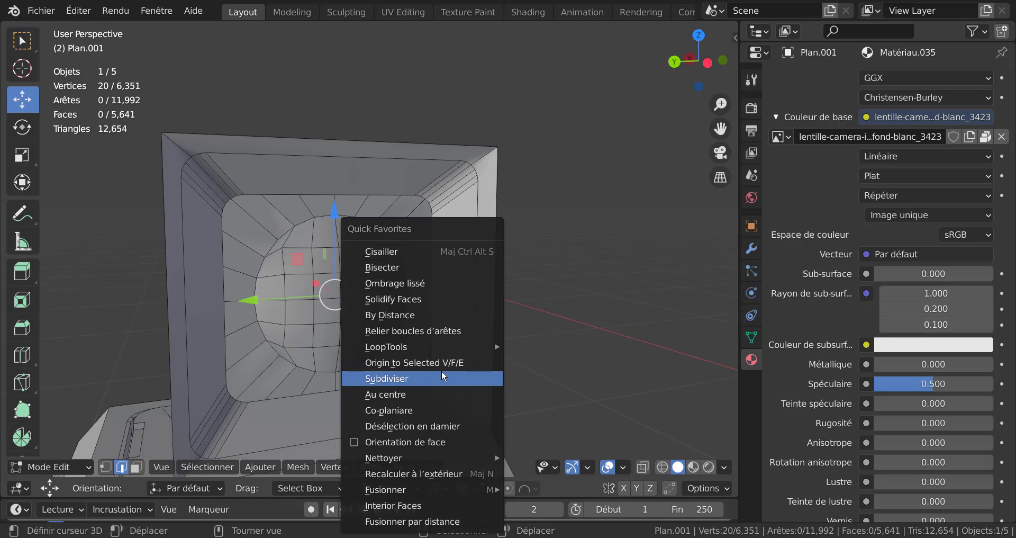
{"action": "left_click", "coordinate": [379, 440]}
{"action": "key", "text": "Tab"}
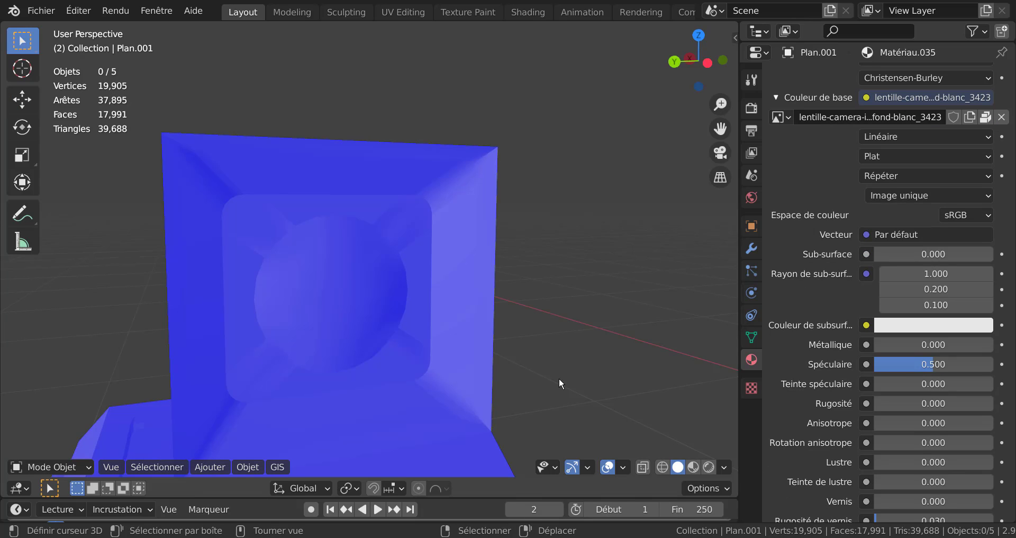
{"action": "middle_click_drag", "start_coordinate": [560, 379], "coordinate": [659, 313], "text": "shift"}
{"action": "key", "text": "Tab"}
{"action": "scroll", "coordinate": [516, 321], "scroll_direction": "up", "scroll_amount": 2}
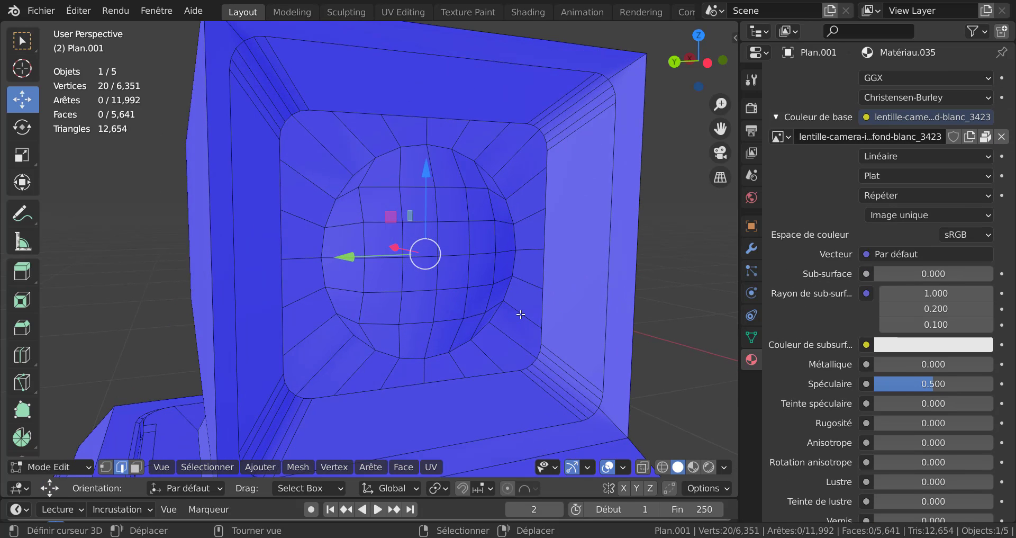
{"action": "left_click", "coordinate": [521, 314]}
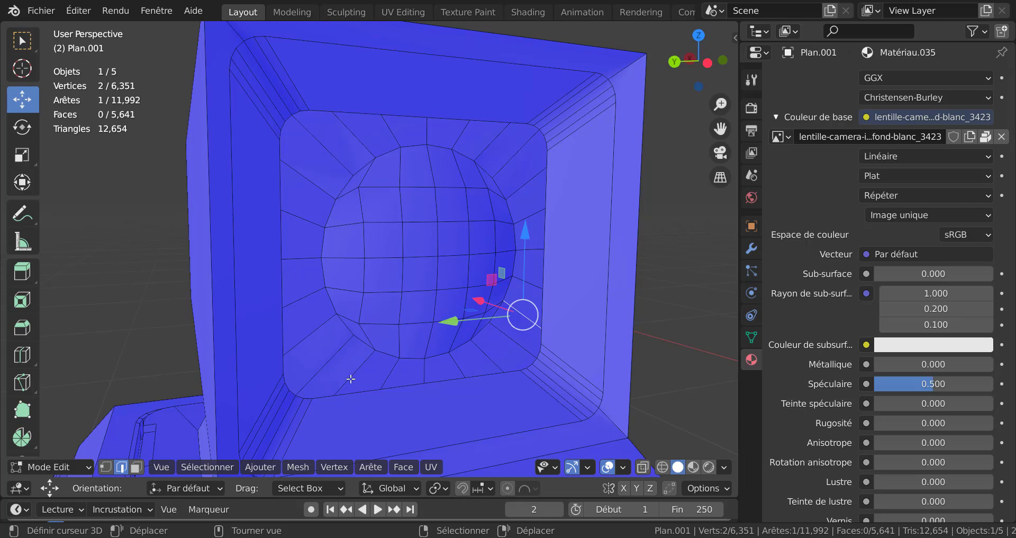
{"action": "left_click", "coordinate": [335, 369]}
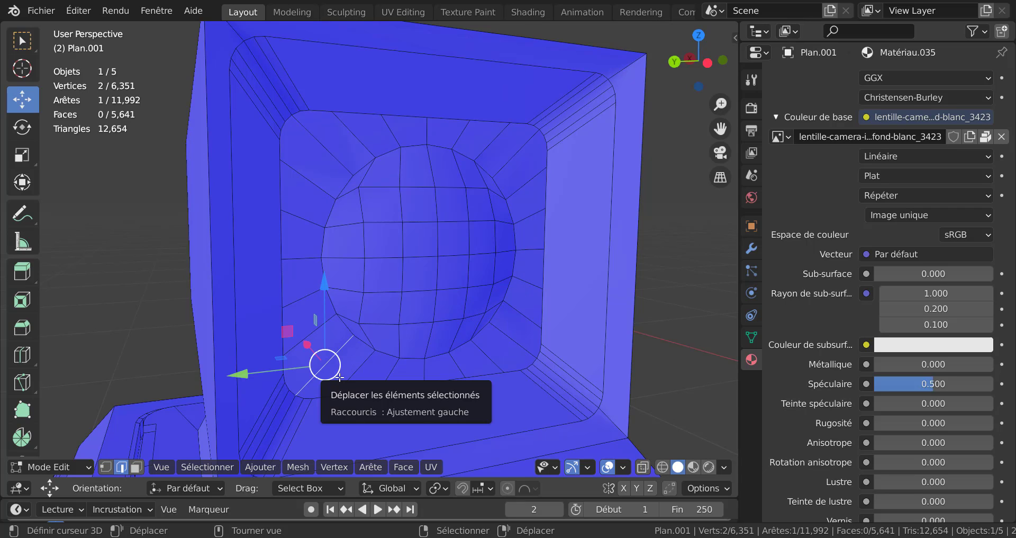
{"action": "key", "text": "3"}
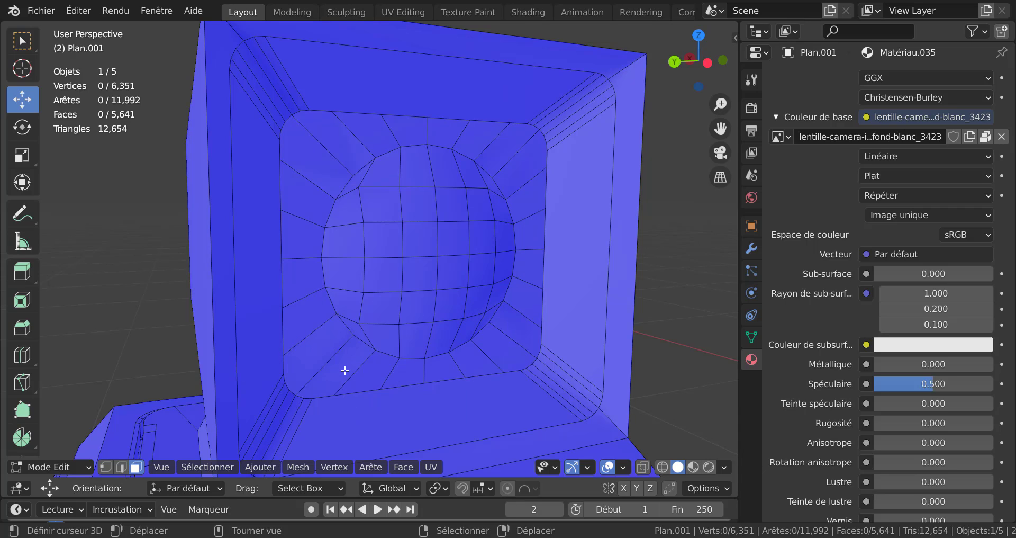
{"action": "key", "text": "q"}
{"action": "left_click", "coordinate": [344, 375]}
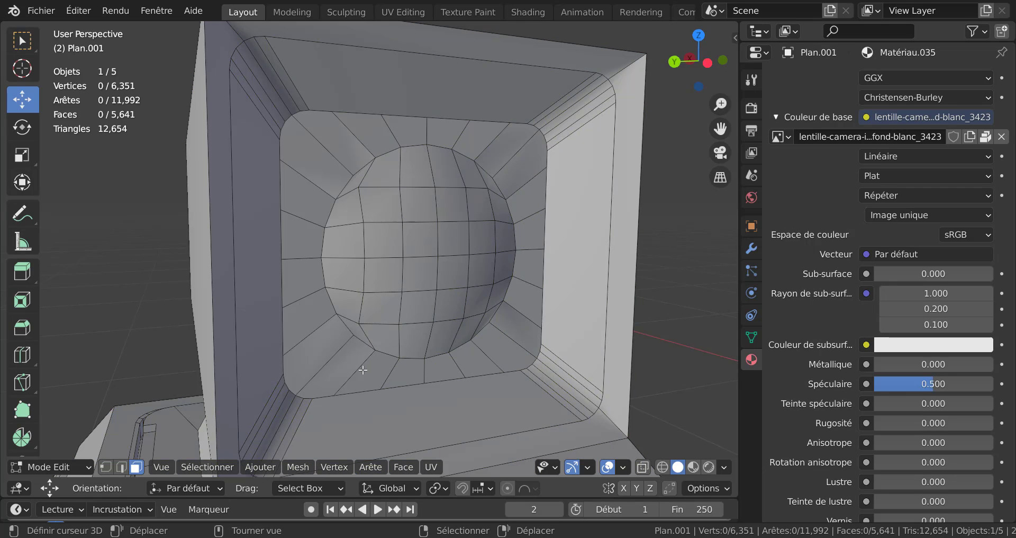
- Select the complete ring of panel faces surrounding the domed lens, working around it with shortest-path selections
{"action": "left_click", "coordinate": [342, 365]}
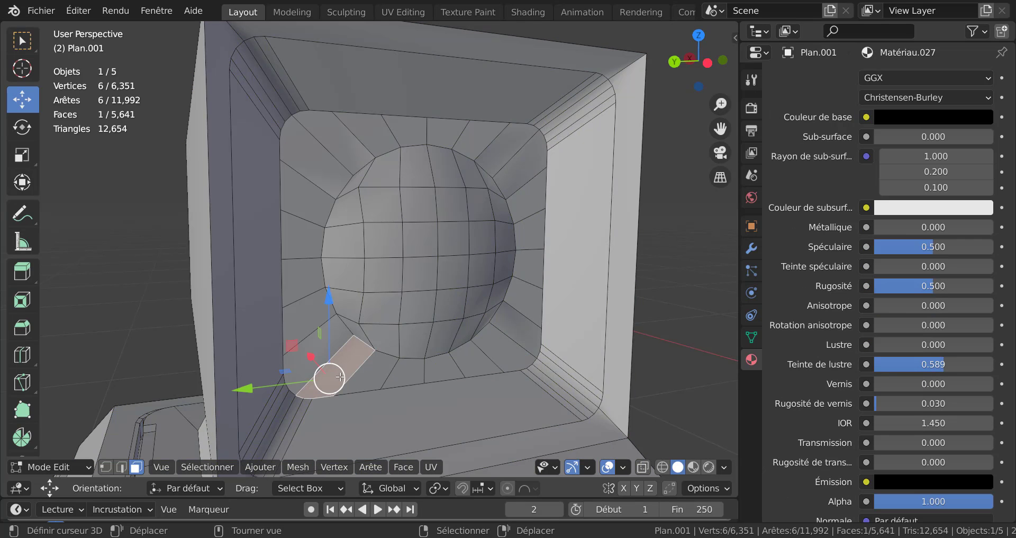
{"action": "left_click", "coordinate": [327, 163], "text": "ctrl"}
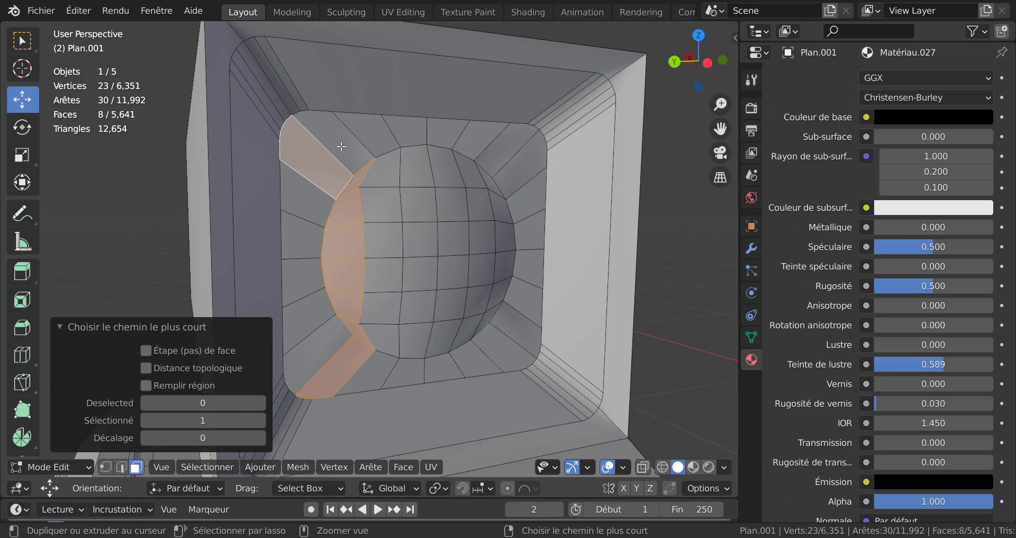
{"action": "left_click", "coordinate": [314, 210]}
{"action": "left_click", "coordinate": [307, 322], "text": "ctrl"}
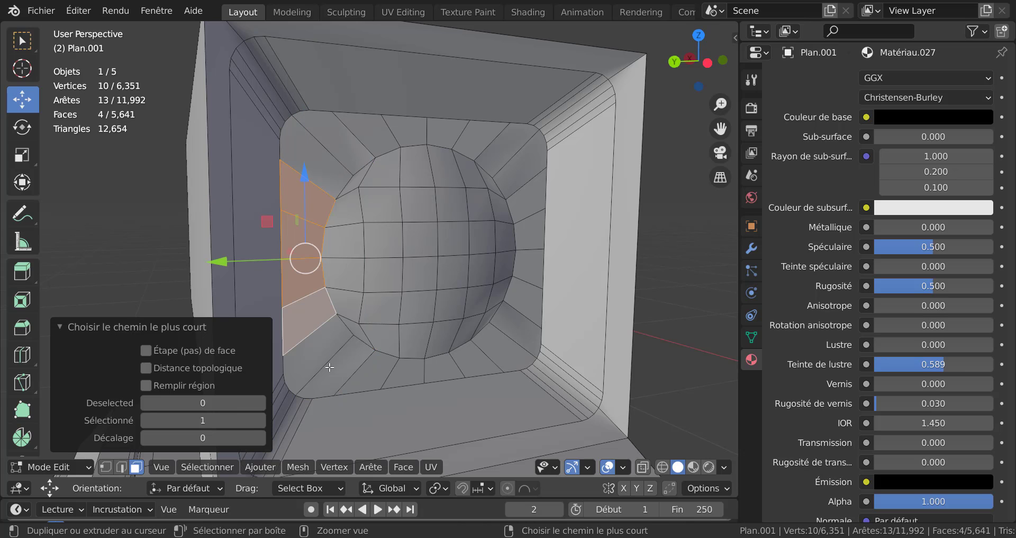
{"action": "left_click", "coordinate": [365, 371], "text": "ctrl"}
{"action": "left_click", "coordinate": [469, 364], "text": "ctrl"}
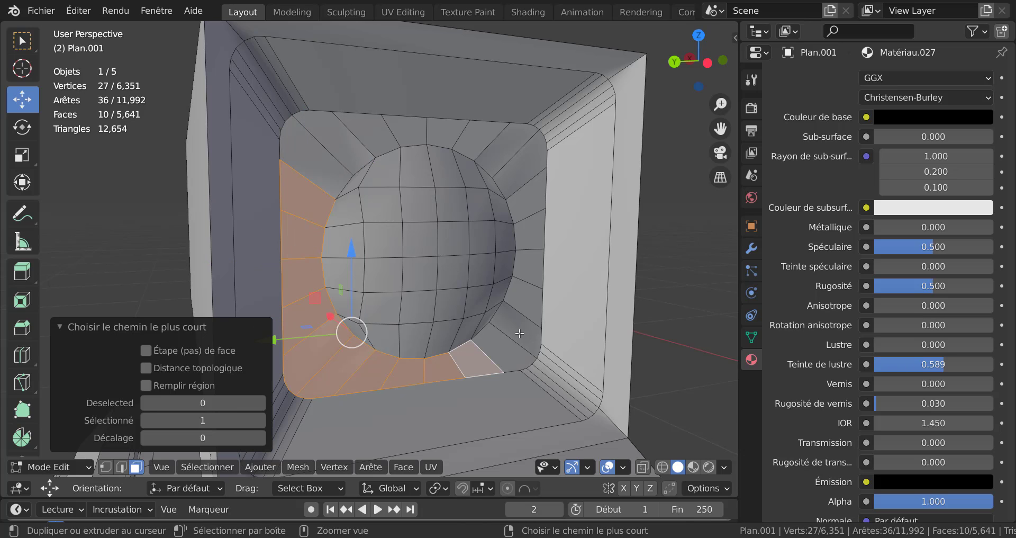
{"action": "left_click", "coordinate": [517, 331], "text": "ctrl"}
{"action": "left_click", "coordinate": [529, 226], "text": "ctrl"}
{"action": "left_click", "coordinate": [521, 169], "text": "ctrl"}
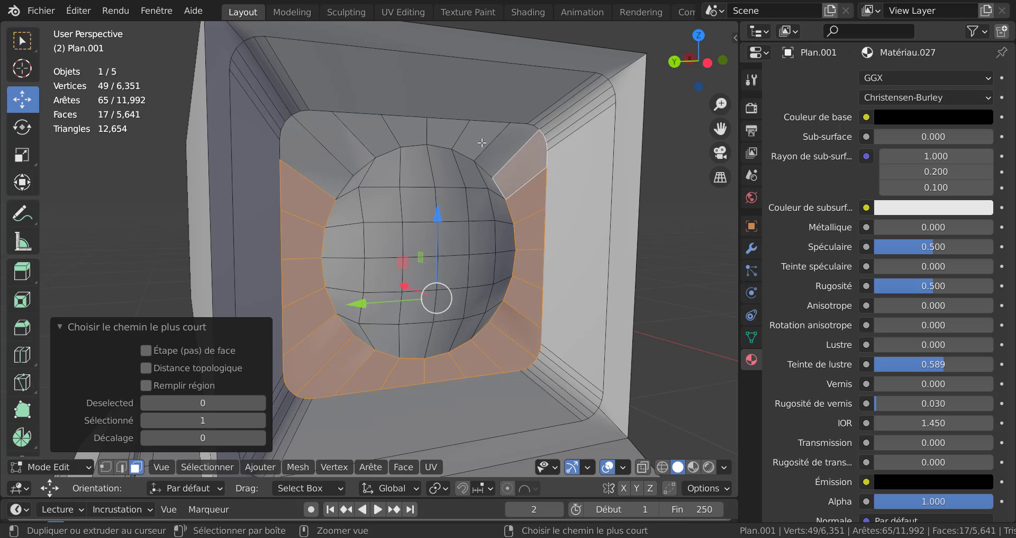
{"action": "left_click", "coordinate": [476, 140], "text": "ctrl"}
{"action": "left_click", "coordinate": [419, 137], "text": "ctrl"}
{"action": "right_click", "coordinate": [344, 144], "text": "ctrl"}
{"action": "right_click", "coordinate": [313, 161], "text": "ctrl"}
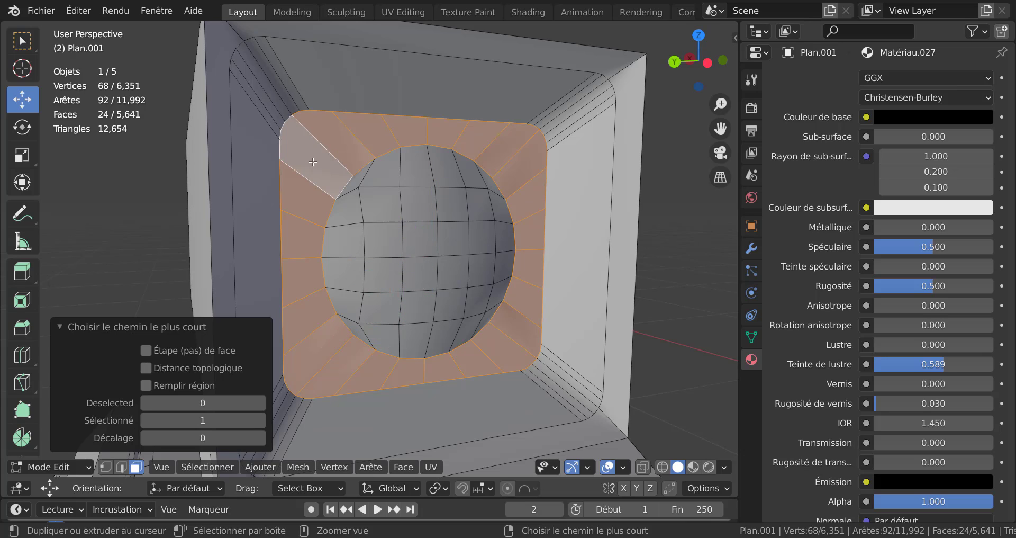
- Flatten the selected ring of faces with LoopTools and check its shading in object mode
{"action": "key", "text": "q"}
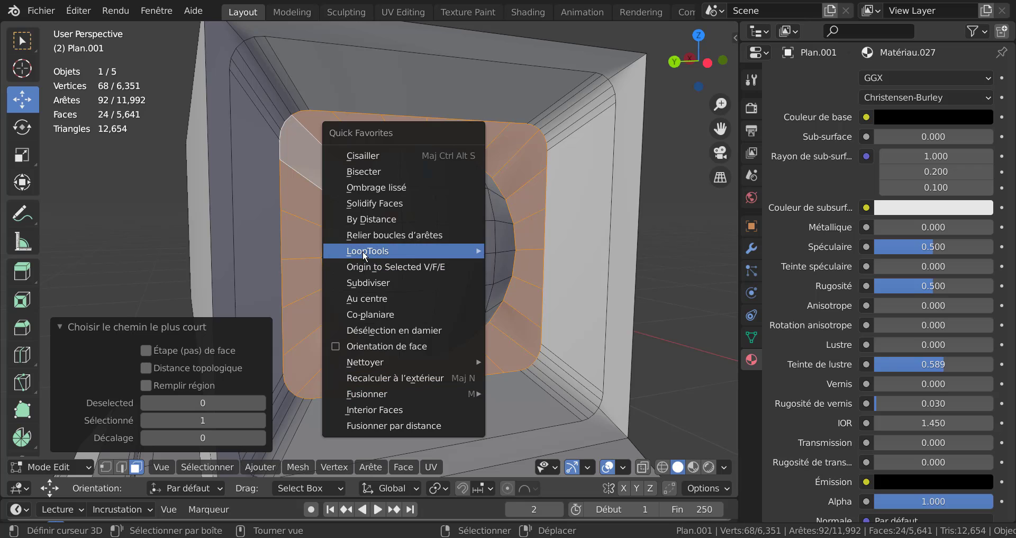
{"action": "mouse_move", "coordinate": [366, 251]}
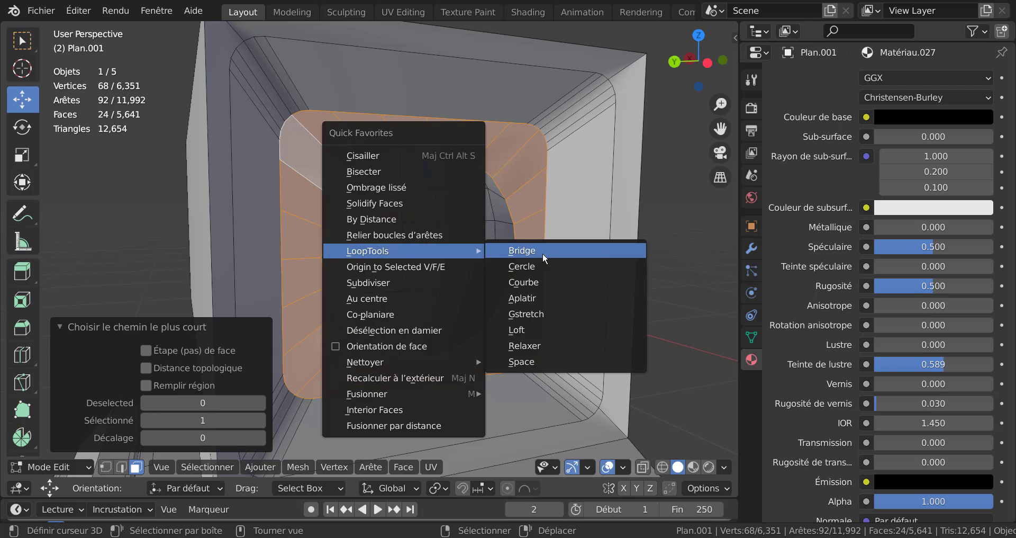
{"action": "left_click", "coordinate": [554, 294]}
{"action": "key", "text": "Tab"}
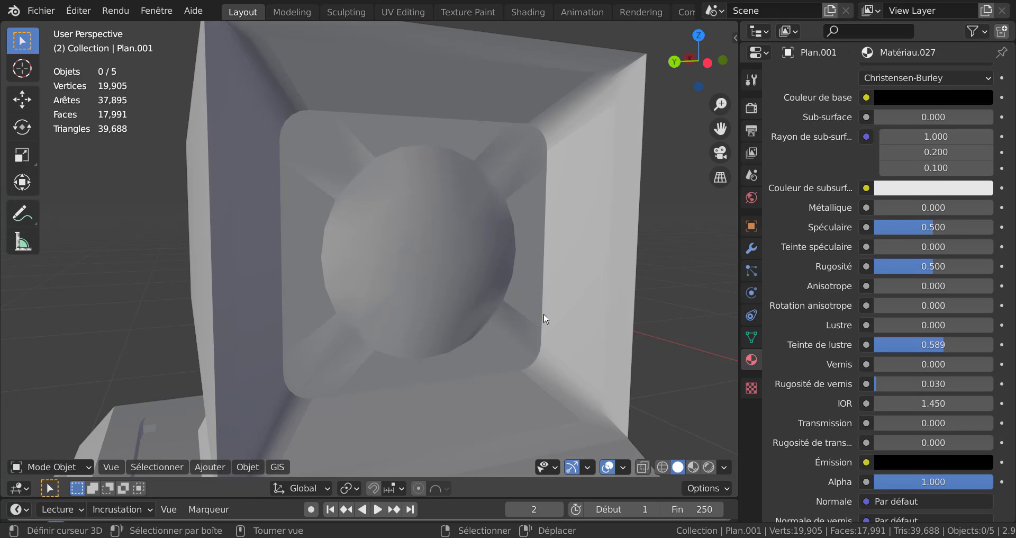
{"action": "key", "text": "Tab"}
- Scale the selected ring of faces to 0 along the X axis to make it perfectly planar
{"action": "mouse_move", "coordinate": [545, 318]}
{"action": "middle_mouse_down"}
{"action": "mouse_move", "coordinate": [606, 335]}
{"action": "mouse_move", "coordinate": [550, 316]}
{"action": "middle_mouse_up"}
{"action": "scroll", "coordinate": [568, 330], "scroll_direction": "up", "scroll_amount": 1}
{"action": "scroll", "coordinate": [568, 329], "scroll_direction": "down", "scroll_amount": 4}
{"action": "scroll", "coordinate": [554, 326], "scroll_direction": "down", "scroll_amount": 5}
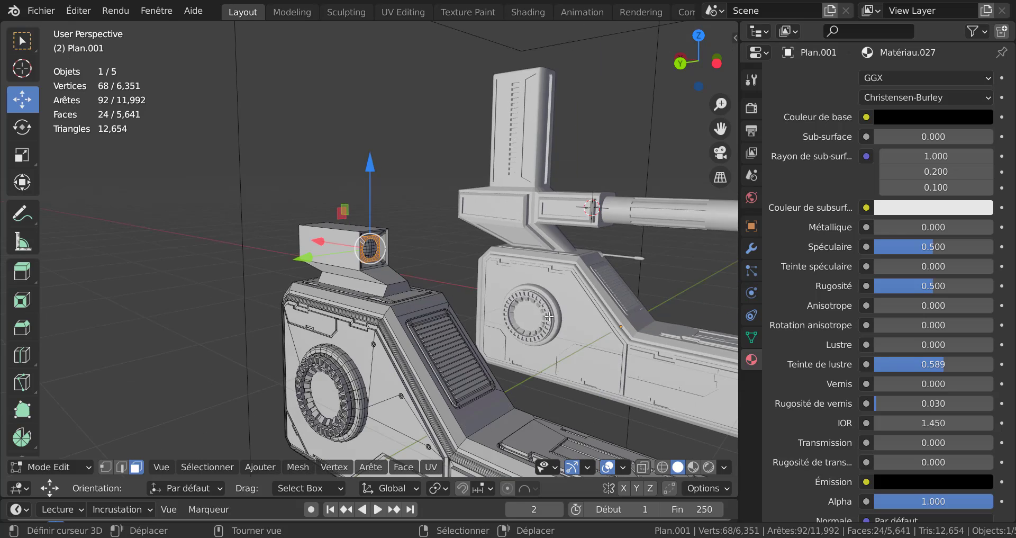
{"action": "scroll", "coordinate": [550, 316], "scroll_direction": "up", "scroll_amount": 6}
{"action": "type", "text": "s"}
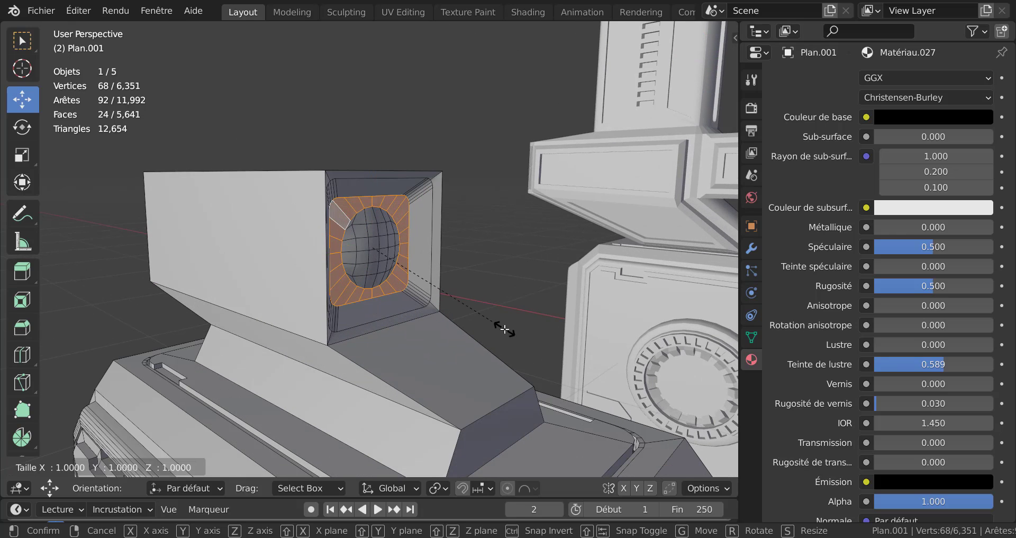
{"action": "type", "text": "x"}
{"action": "type", "text": "0"}
{"action": "key", "text": "Return"}
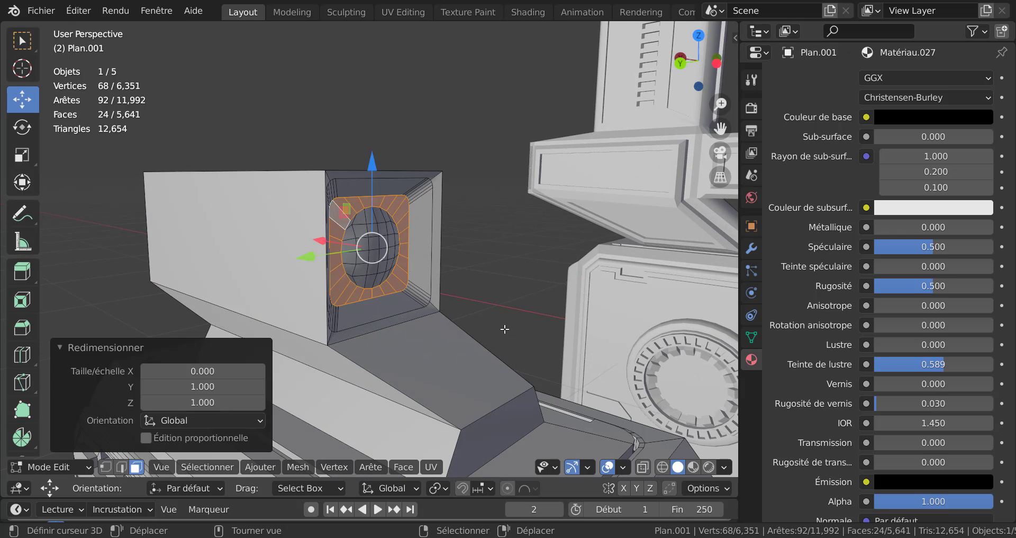
- Examine the flattened panel's shading around the lens up close in object mode and edit mode
{"action": "key", "text": "Tab"}
{"action": "middle_click_drag", "start_coordinate": [465, 321], "coordinate": [433, 318]}
{"action": "scroll", "coordinate": [449, 315], "scroll_direction": "up", "scroll_amount": 6}
{"action": "key", "text": "Tab"}
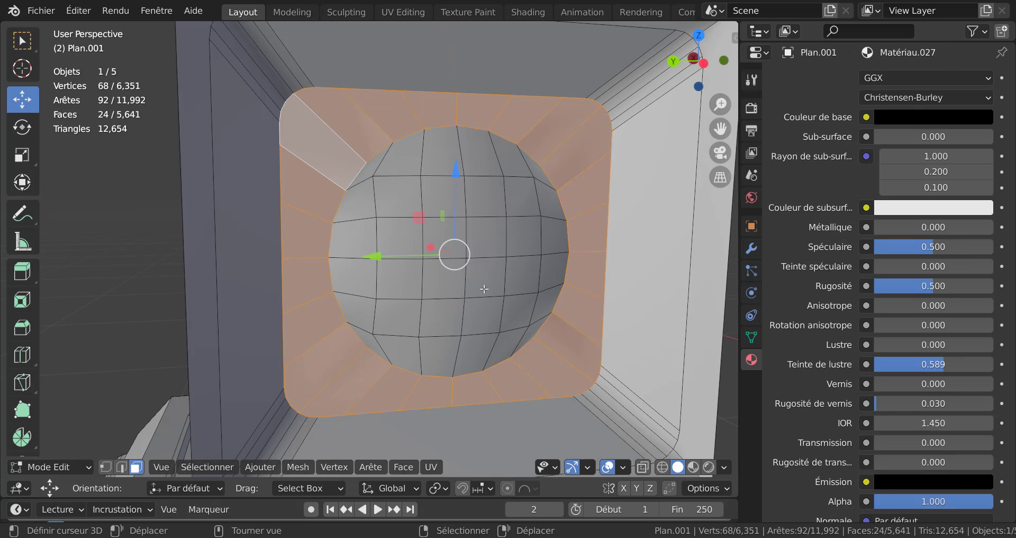
{"action": "middle_click_drag", "start_coordinate": [484, 288], "coordinate": [387, 349], "text": "shift"}
{"action": "scroll", "coordinate": [386, 350], "scroll_direction": "up", "scroll_amount": 2}
{"action": "scroll", "coordinate": [387, 348], "scroll_direction": "up", "scroll_amount": 1}
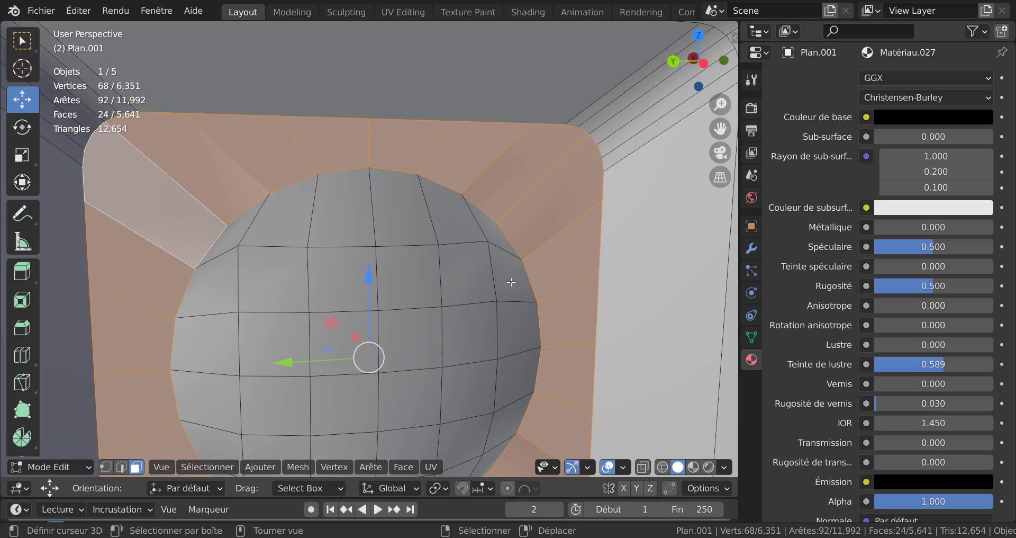
- Try to knife-cut an edge from the sphere's upper-right grid corner to its rim and check the smoothed shading
{"action": "scroll", "coordinate": [512, 279], "scroll_direction": "up", "scroll_amount": 1}
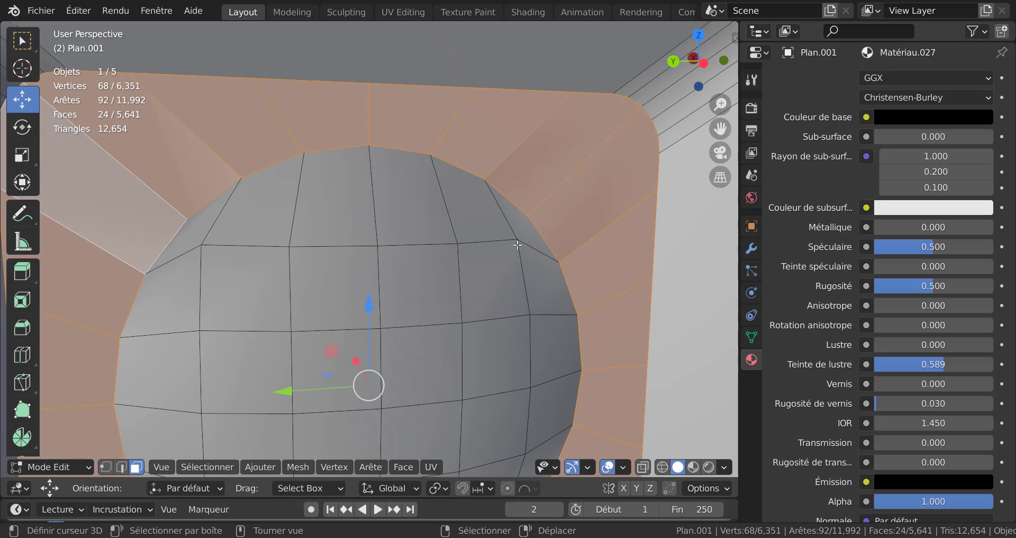
{"action": "key", "text": "k"}
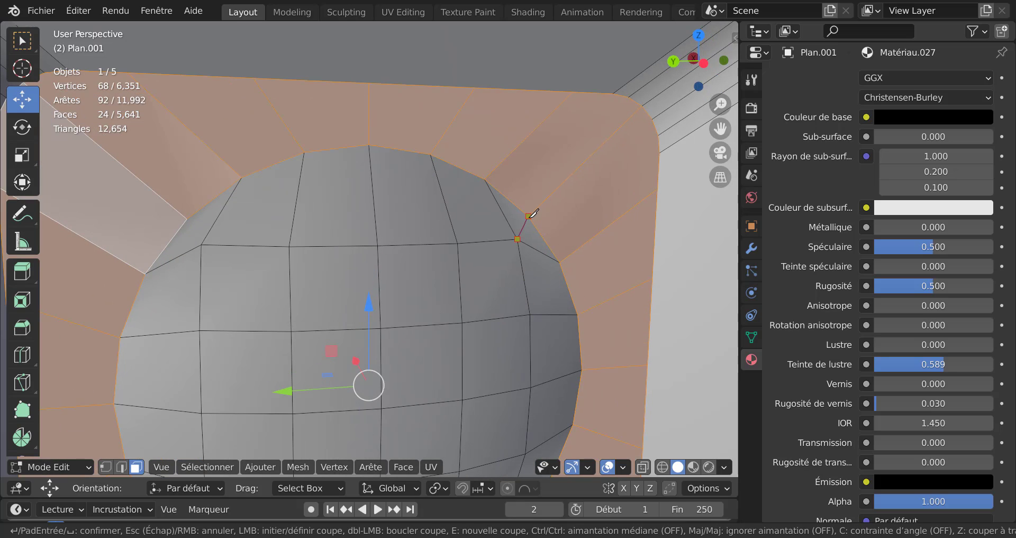
{"action": "left_click", "coordinate": [528, 215]}
{"action": "key", "text": "Return"}
{"action": "key", "text": "Tab"}
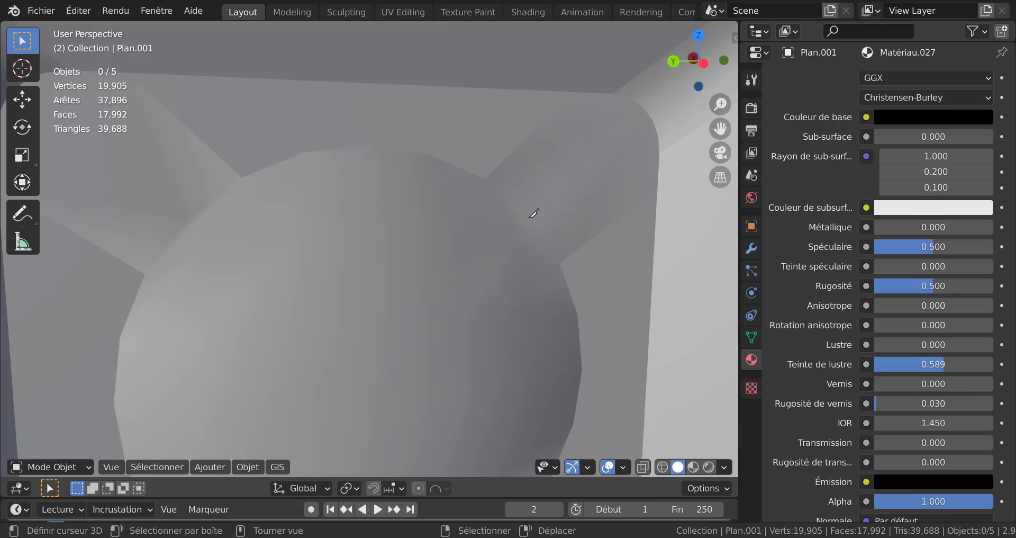
{"action": "scroll", "coordinate": [526, 243], "scroll_direction": "down", "scroll_amount": 2}
{"action": "middle_click_drag", "start_coordinate": [500, 282], "coordinate": [523, 290]}
{"action": "key", "text": "Tab"}
{"action": "scroll", "coordinate": [523, 290], "scroll_direction": "up", "scroll_amount": 1}
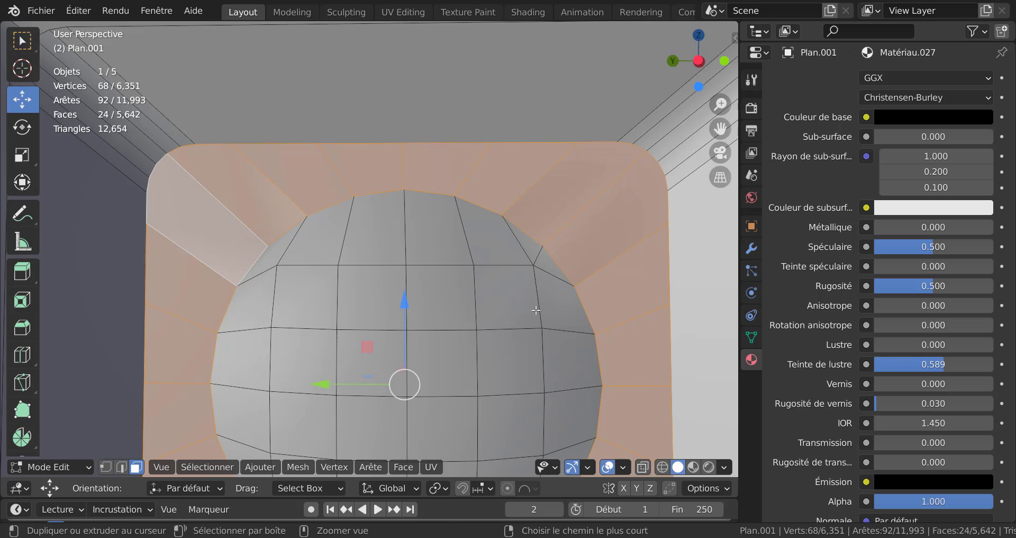
{"action": "key", "text": "Tab"}
{"action": "key", "text": "Tab"}
{"action": "scroll", "coordinate": [536, 313], "scroll_direction": "down", "scroll_amount": 4}
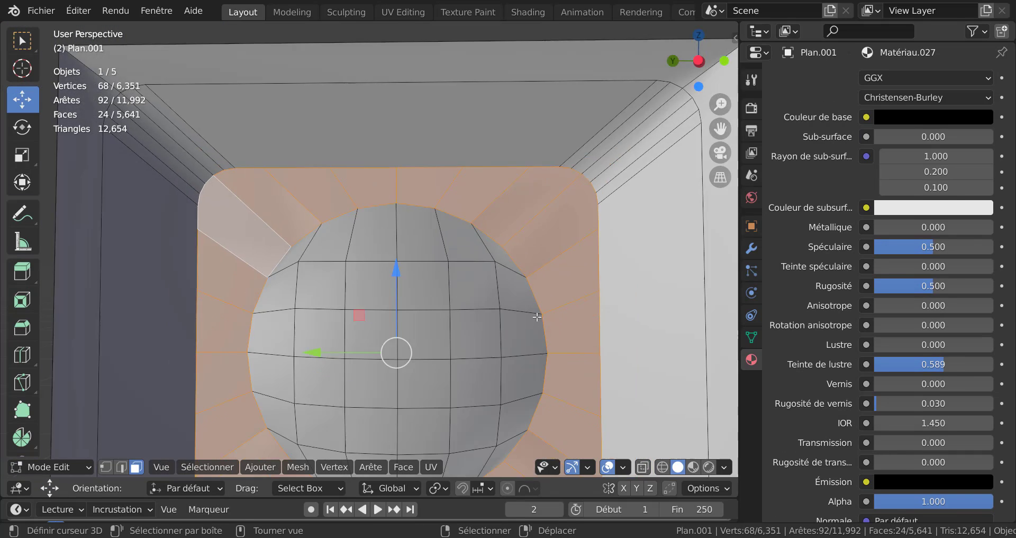
- Preview the camera housing and its lens in material and rendered shading, examining the surface around the lens
{"action": "left_click", "coordinate": [693, 466]}
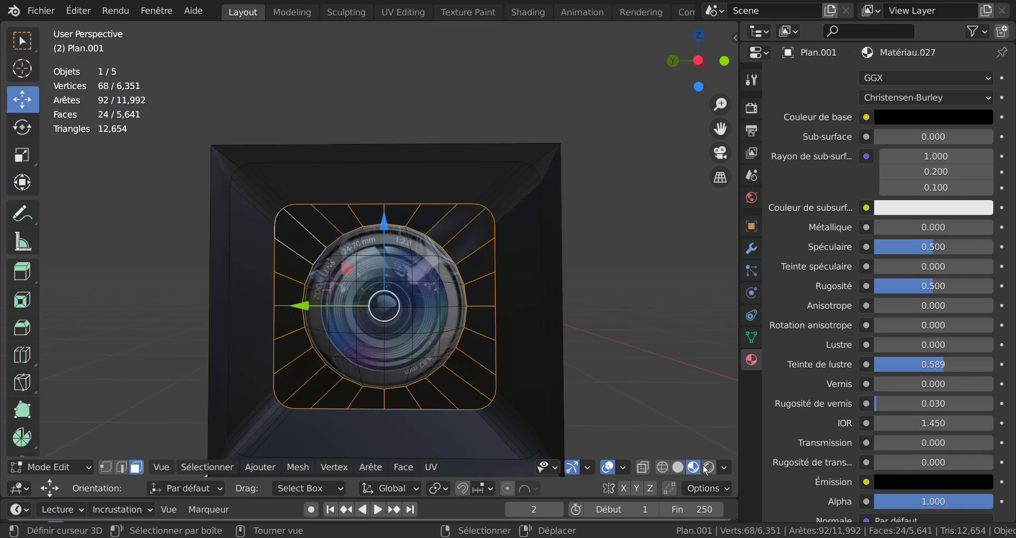
{"action": "left_click", "coordinate": [722, 467]}
{"action": "left_click", "coordinate": [707, 463]}
{"action": "scroll", "coordinate": [502, 322], "scroll_direction": "down", "scroll_amount": 3}
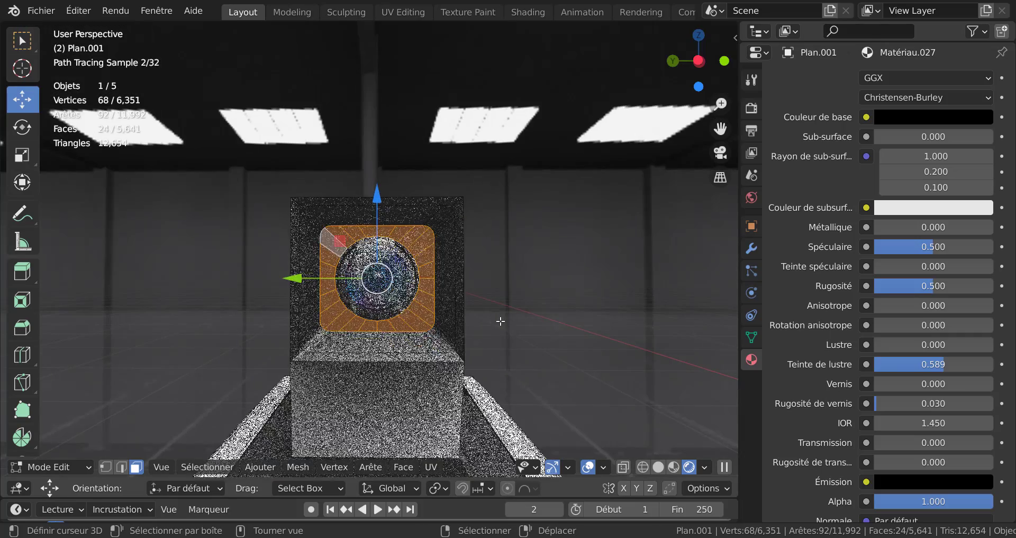
{"action": "middle_click_drag", "start_coordinate": [501, 322], "coordinate": [574, 345]}
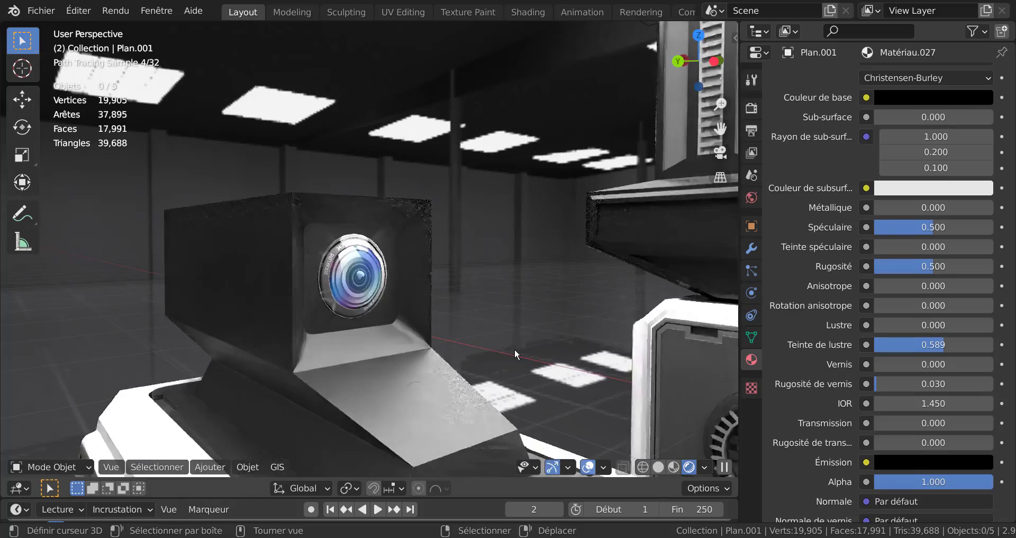
{"action": "key", "text": "Tab"}
{"action": "scroll", "coordinate": [514, 348], "scroll_direction": "up", "scroll_amount": 1}
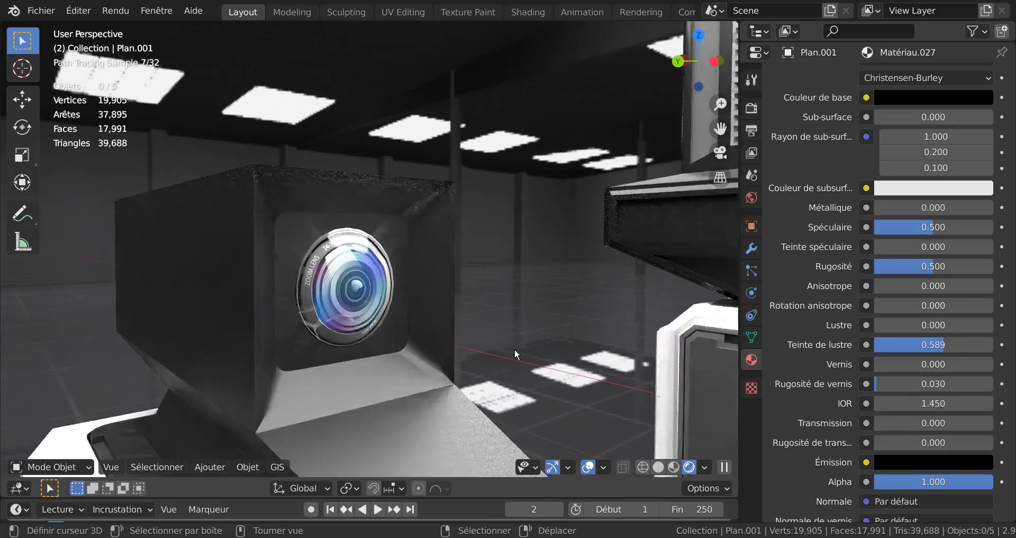
{"action": "scroll", "coordinate": [514, 348], "scroll_direction": "up", "scroll_amount": 2}
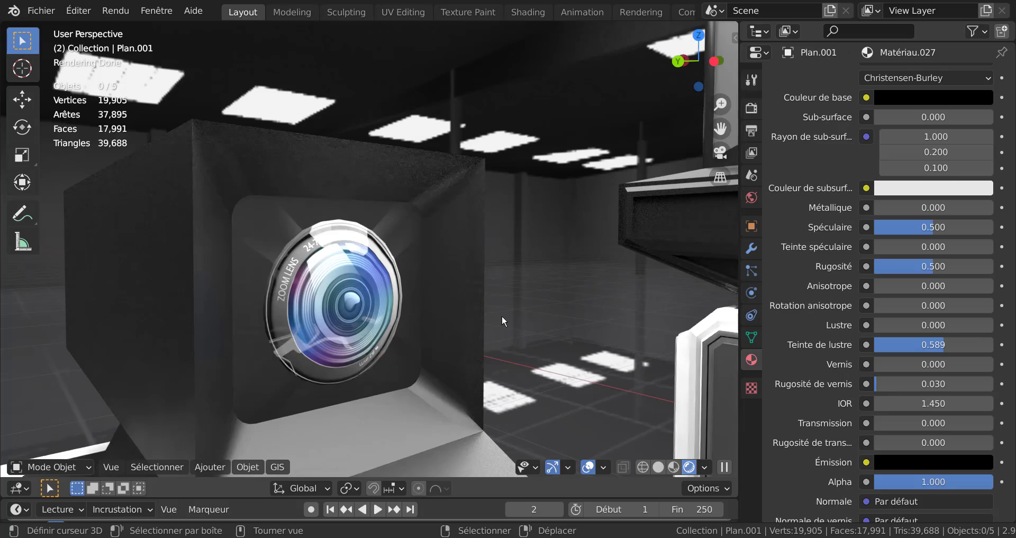
{"action": "mouse_move", "coordinate": [502, 316]}
{"action": "middle_mouse_down"}
{"action": "mouse_move", "coordinate": [457, 327]}
{"action": "mouse_move", "coordinate": [479, 338]}
{"action": "middle_mouse_up"}
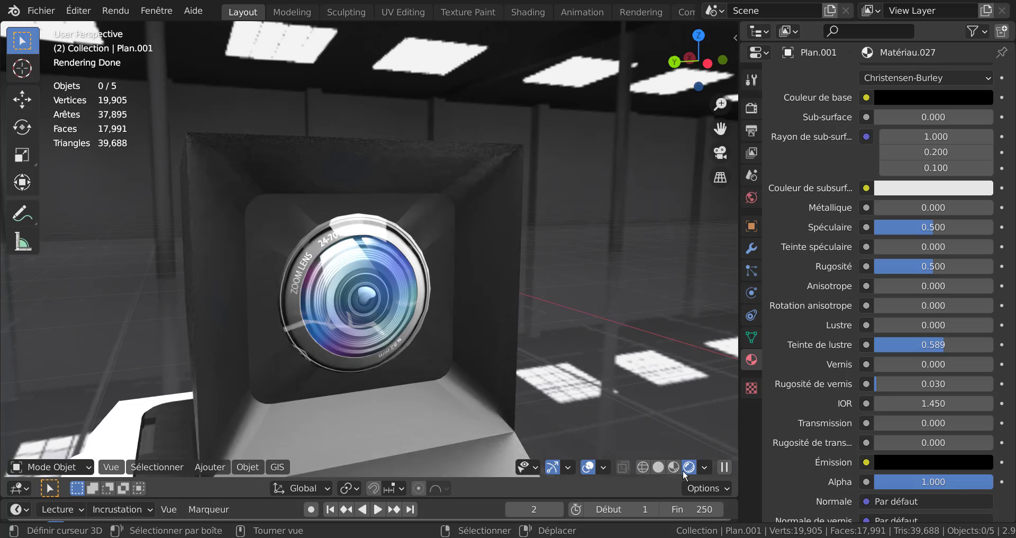
- Return to solid shading and delete the selected ring of faces between the sphere and the rounded frame
{"action": "left_click", "coordinate": [659, 465]}
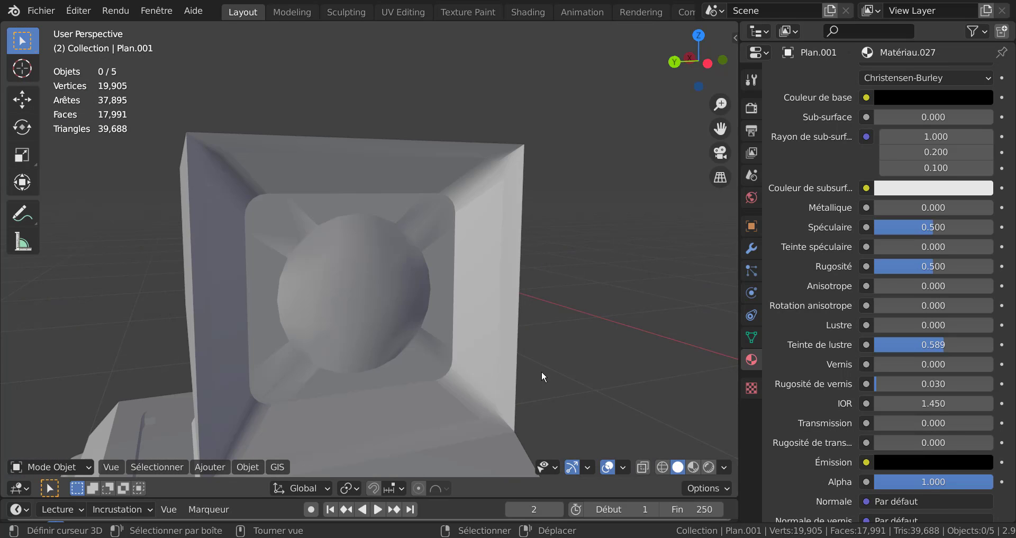
{"action": "middle_click_drag", "start_coordinate": [541, 372], "coordinate": [504, 378]}
{"action": "key", "text": "Tab"}
{"action": "scroll", "coordinate": [485, 313], "scroll_direction": "up", "scroll_amount": 2}
{"action": "scroll", "coordinate": [495, 324], "scroll_direction": "down", "scroll_amount": 1}
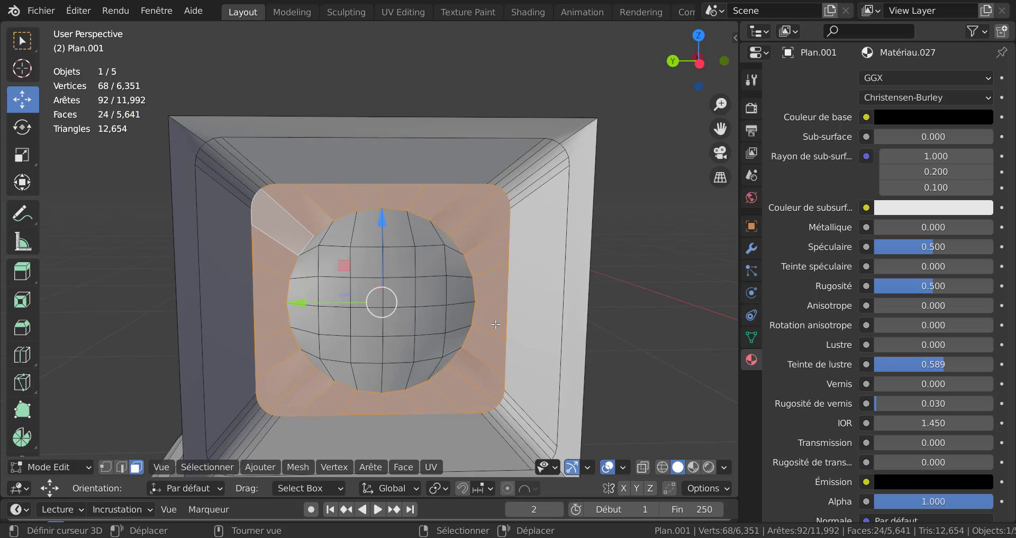
{"action": "scroll", "coordinate": [496, 325], "scroll_direction": "down", "scroll_amount": 1}
{"action": "middle_click_drag", "start_coordinate": [517, 341], "coordinate": [579, 356]}
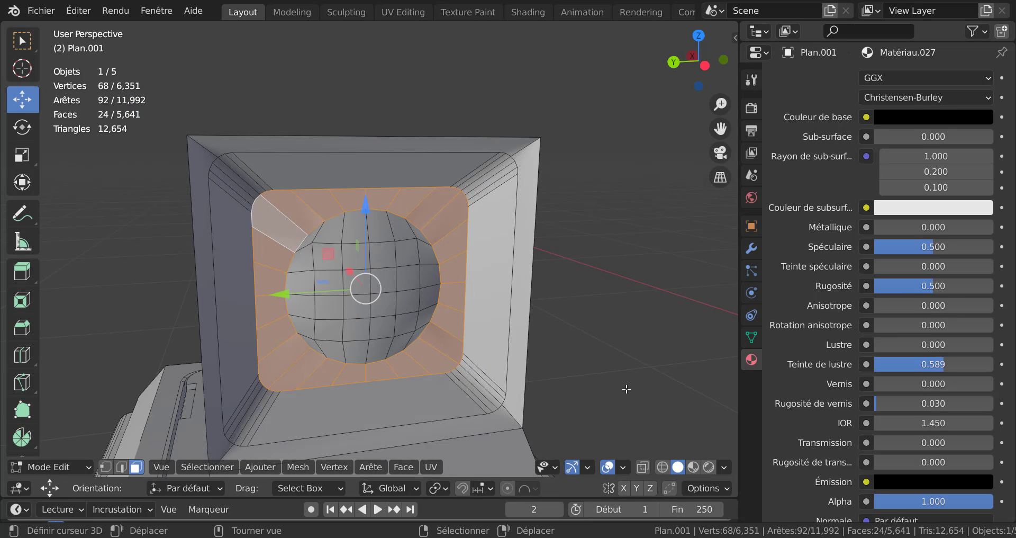
{"action": "key", "text": "x"}
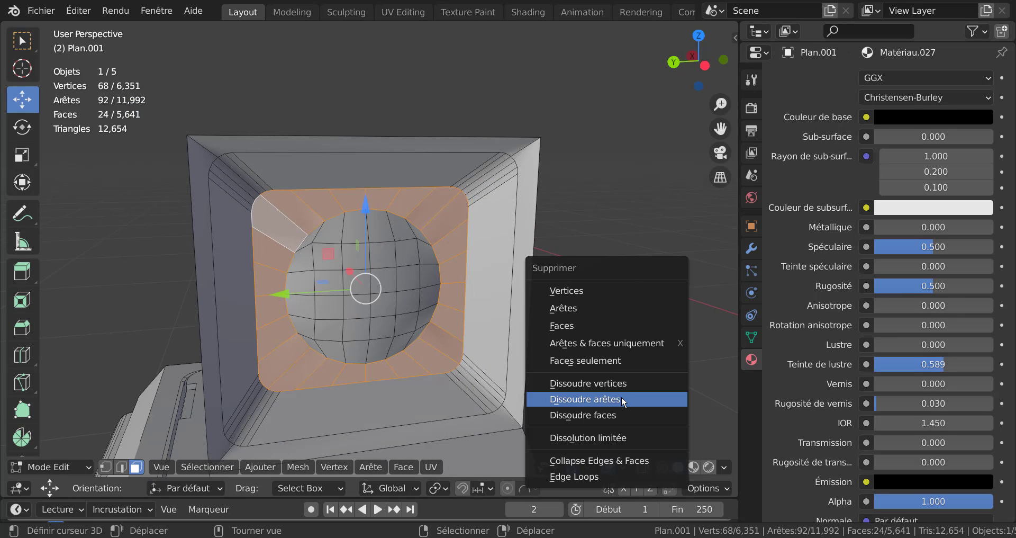
{"action": "left_click", "coordinate": [592, 325]}
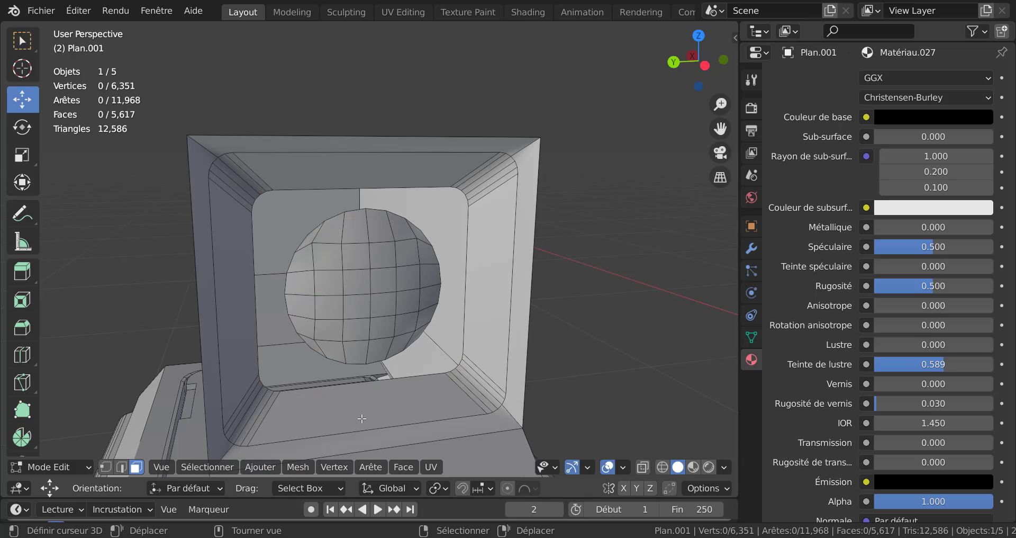
- Select all boundary edges of the rounded opening around the sphere, including its four corners
{"action": "left_click", "coordinate": [122, 467]}
{"action": "left_click", "coordinate": [468, 233], "text": "alt"}
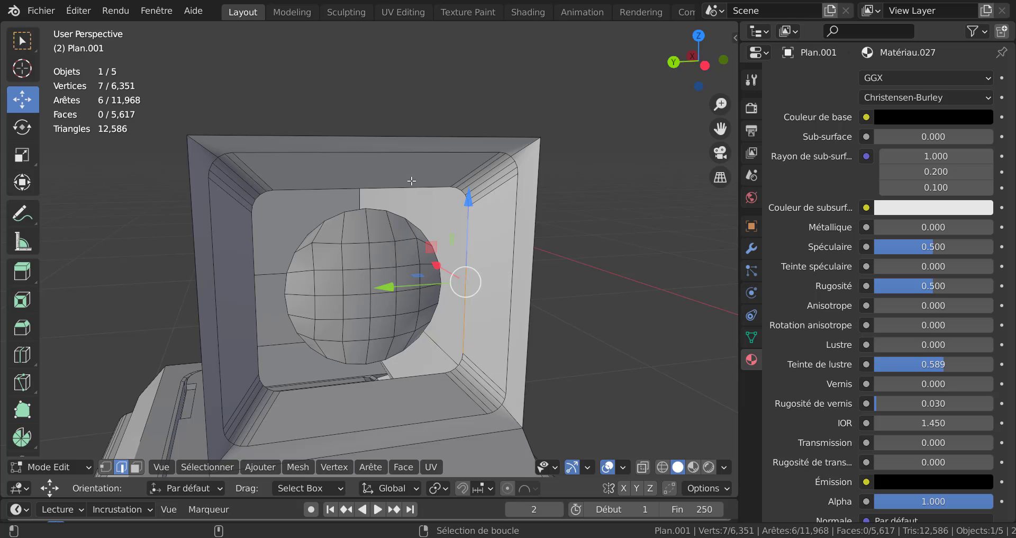
{"action": "left_click", "coordinate": [298, 183], "text": "alt+shift"}
{"action": "left_click", "coordinate": [253, 249], "text": "alt+shift"}
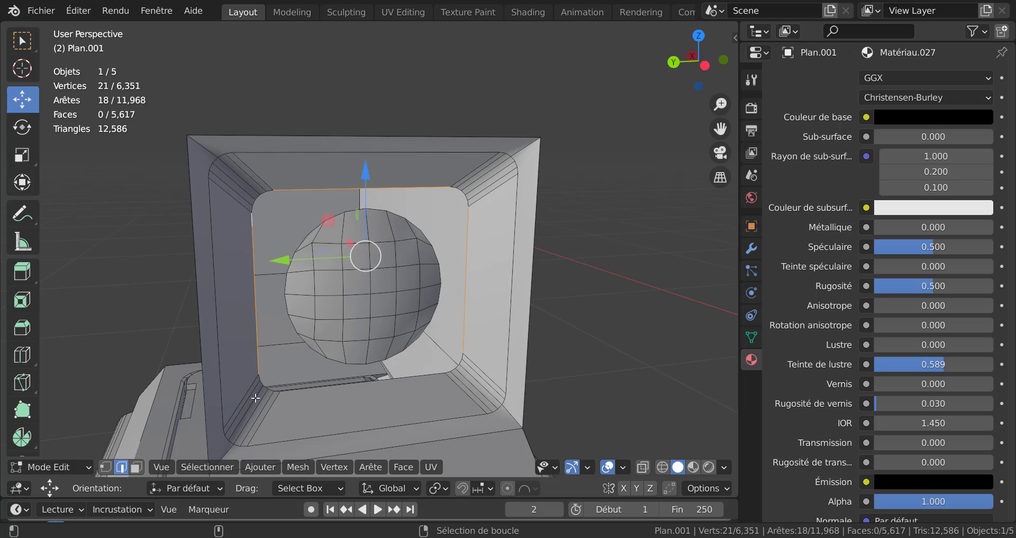
{"action": "left_click", "coordinate": [305, 393], "text": "alt+shift"}
{"action": "scroll", "coordinate": [329, 276], "scroll_direction": "up", "scroll_amount": 3}
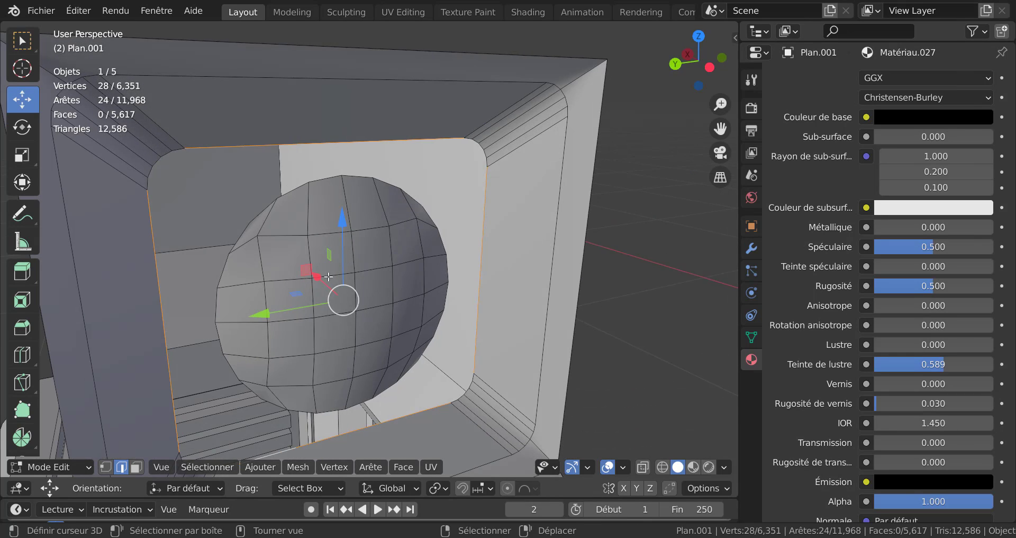
{"action": "left_click", "coordinate": [154, 162], "text": "alt+shift"}
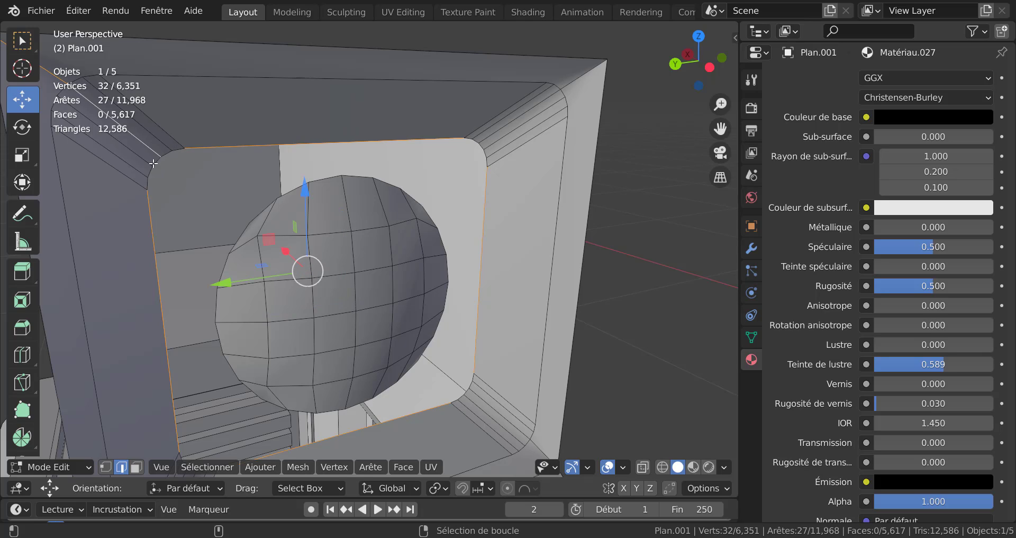
{"action": "left_click", "coordinate": [158, 161], "text": "alt+shift"}
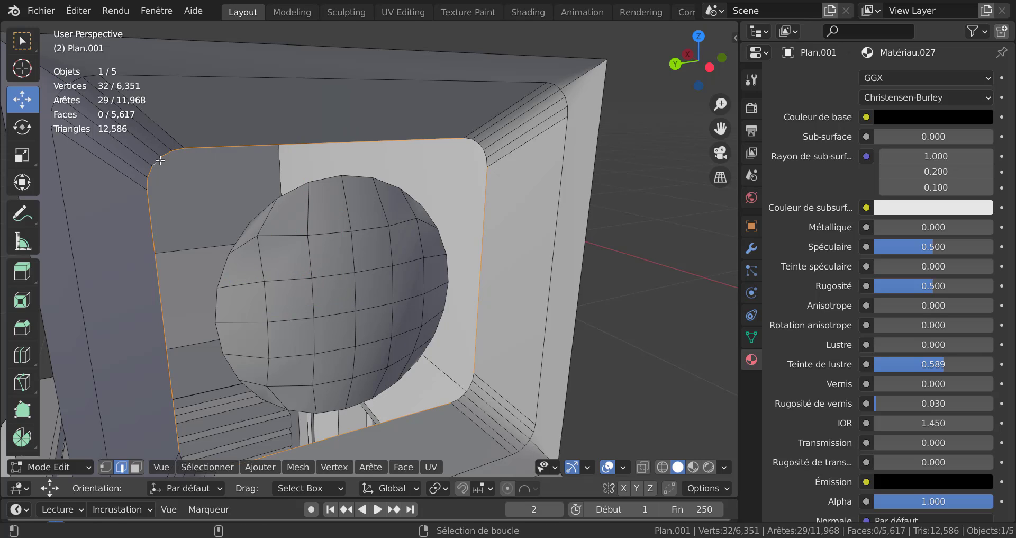
{"action": "left_click", "coordinate": [471, 385], "text": "alt+shift"}
{"action": "middle_click_drag", "start_coordinate": [422, 337], "coordinate": [470, 257], "text": "shift"}
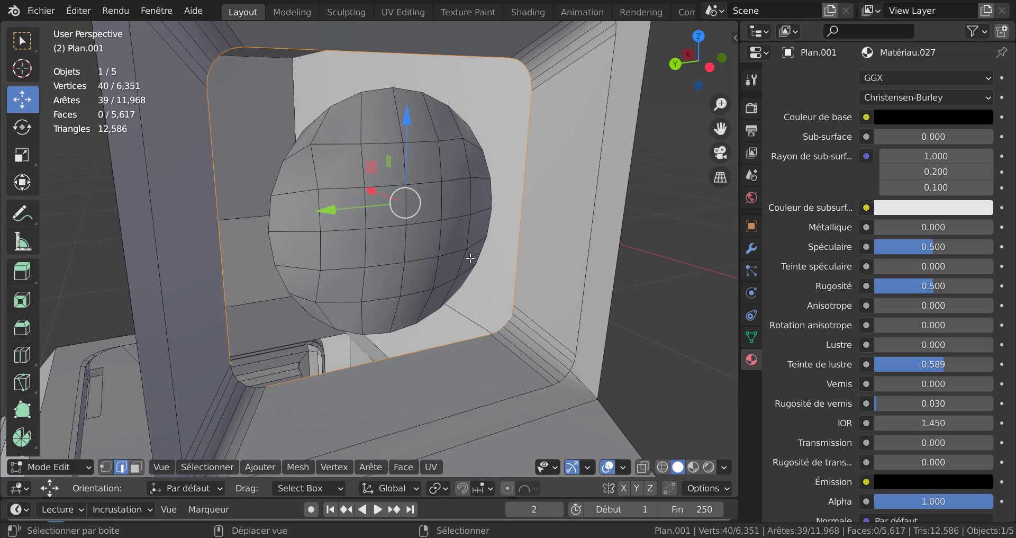
{"action": "left_click", "coordinate": [251, 389], "text": "alt+shift"}
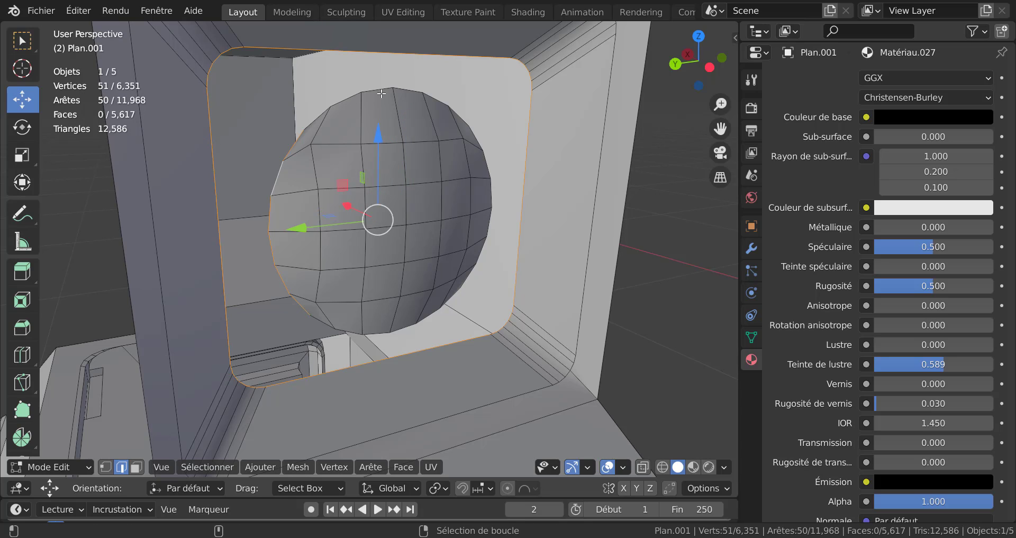
- Extend the edge selection around the sphere's entire open rim
{"action": "left_click", "coordinate": [408, 91], "text": "alt+shift"}
{"action": "middle_click_drag", "start_coordinate": [495, 227], "coordinate": [600, 251]}
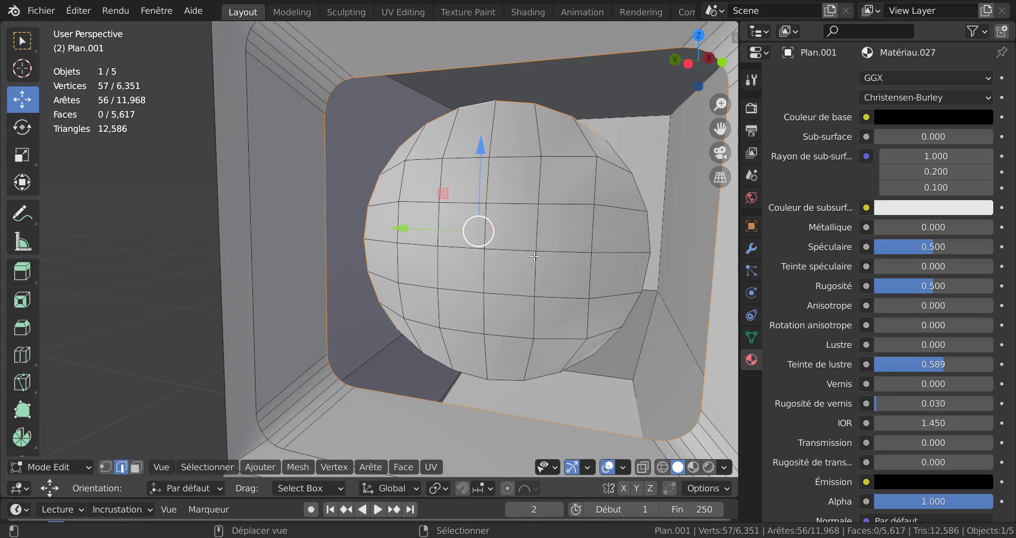
{"action": "left_click", "coordinate": [649, 231], "text": "alt+shift"}
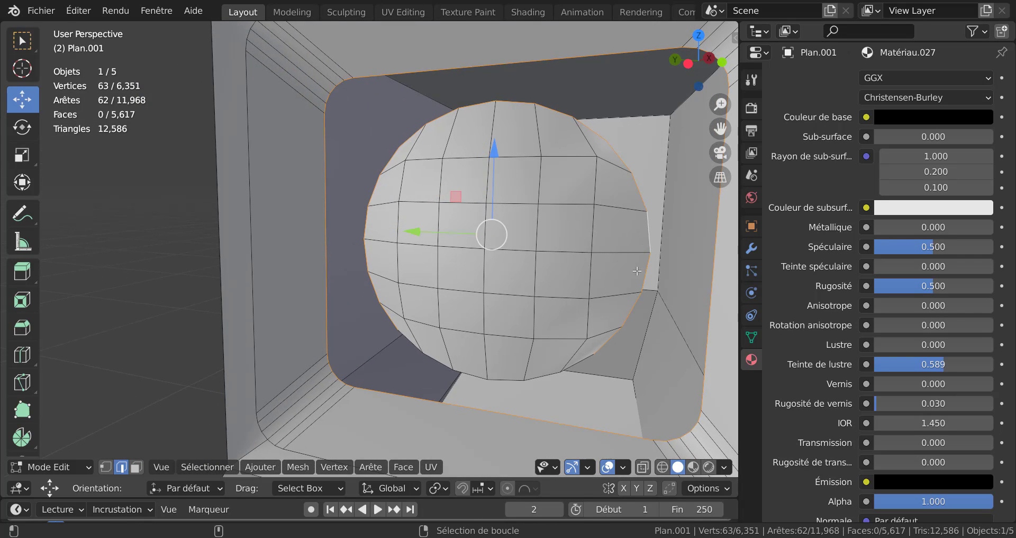
{"action": "left_click", "coordinate": [533, 375], "text": "alt+shift"}
- Try to bridge the selected opening and sphere edge loops, inspect the shading, and undo the bridge
{"action": "scroll", "coordinate": [433, 300], "scroll_direction": "down", "scroll_amount": 3}
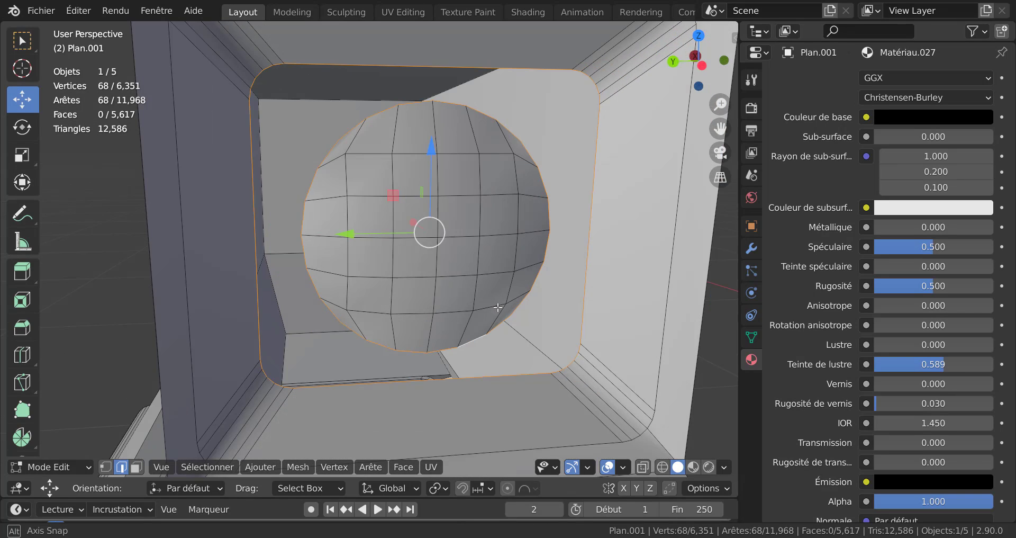
{"action": "middle_click_drag", "start_coordinate": [433, 299], "coordinate": [625, 306]}
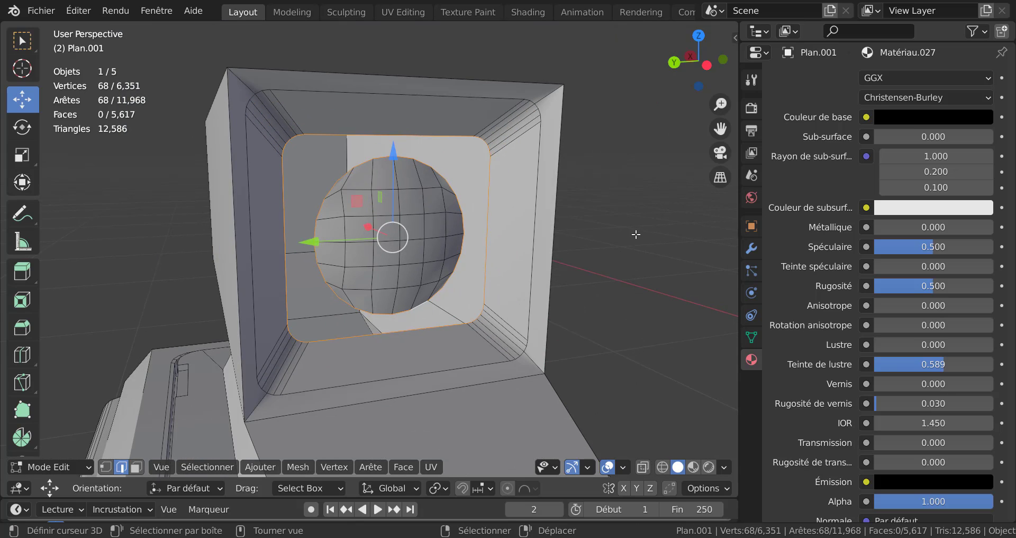
{"action": "key", "text": "q"}
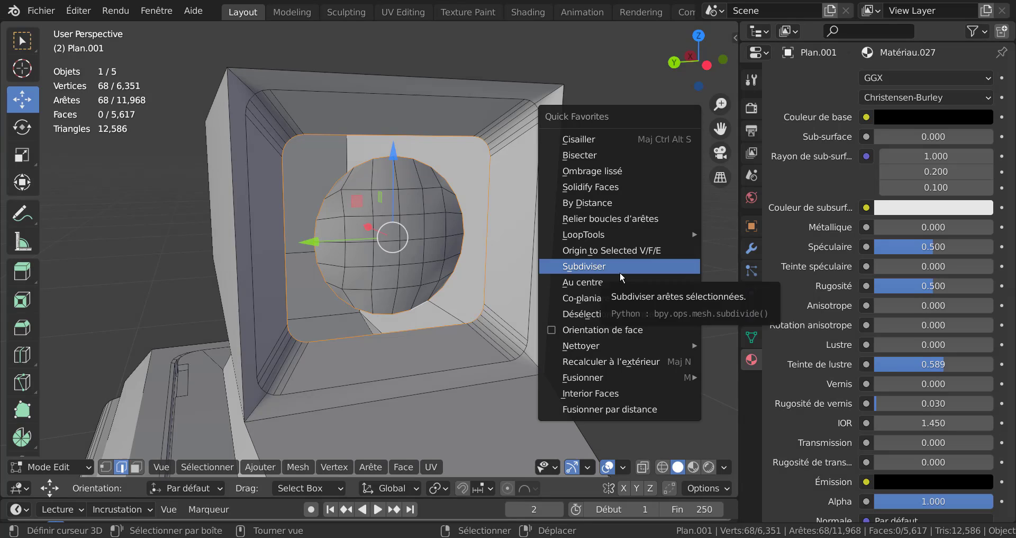
{"action": "left_click", "coordinate": [616, 216]}
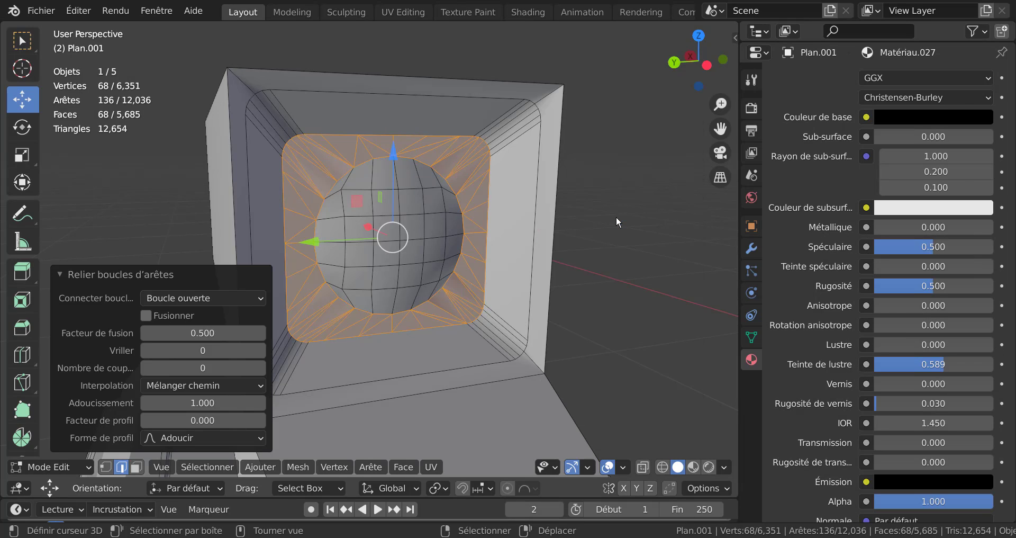
{"action": "key", "text": "Tab"}
{"action": "left_click", "coordinate": [599, 253]}
{"action": "key", "text": "Tab"}
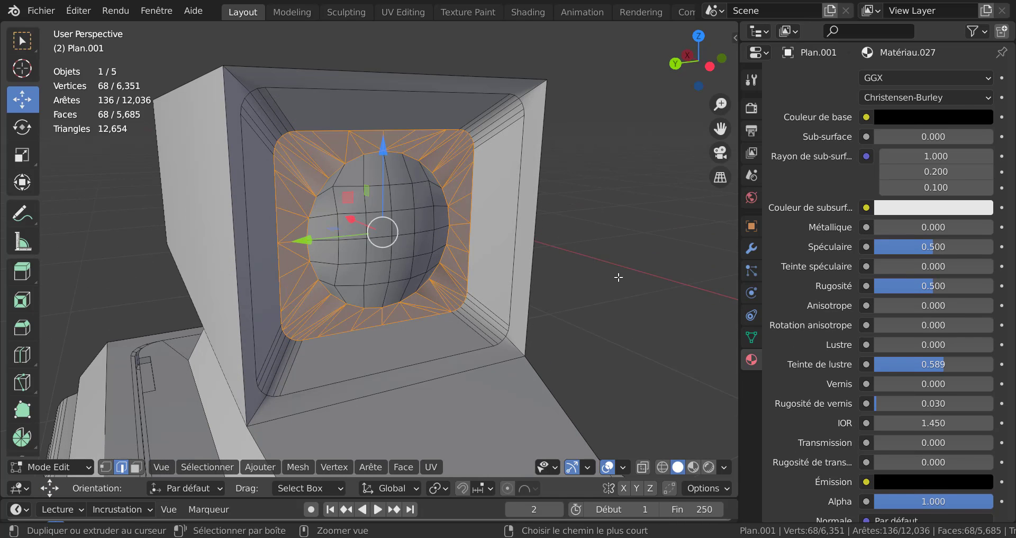
{"action": "key", "text": "Tab"}
{"action": "key", "text": "Tab"}
{"action": "key", "text": "ctrl+z"}
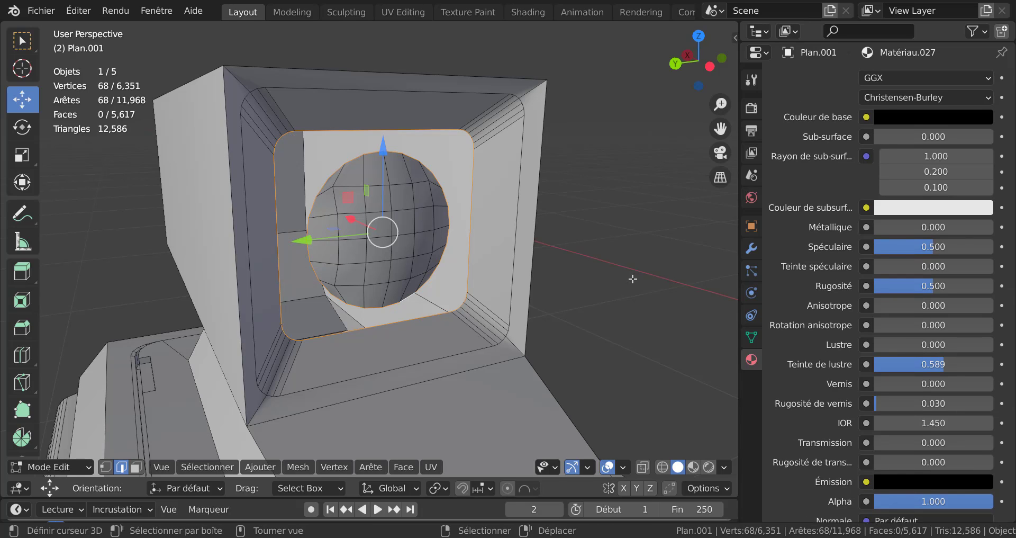
- Fill the selected edge loops with faces and check the shading around the sphere in Object Mode
{"action": "key", "text": "f"}
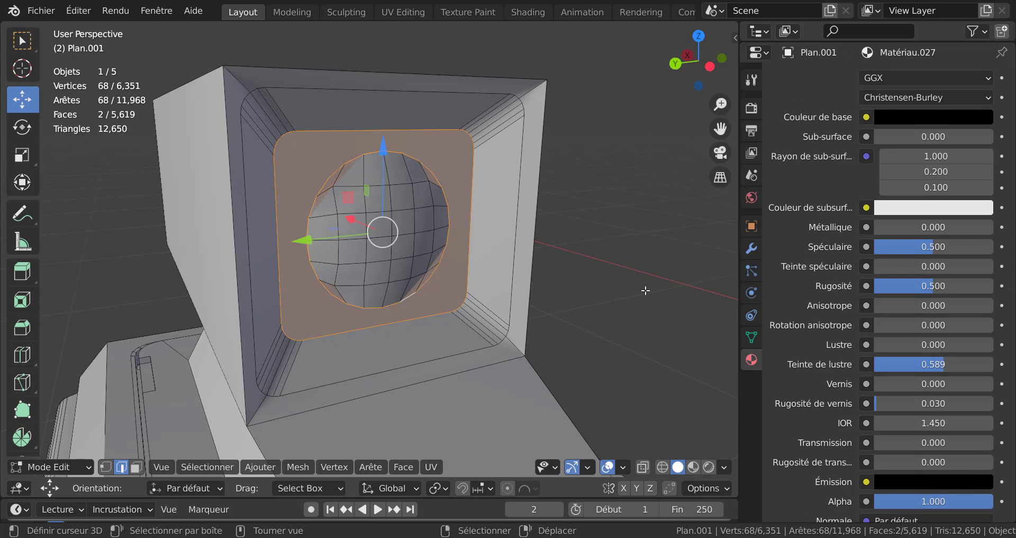
{"action": "key", "text": "Tab"}
{"action": "key", "text": "Tab"}
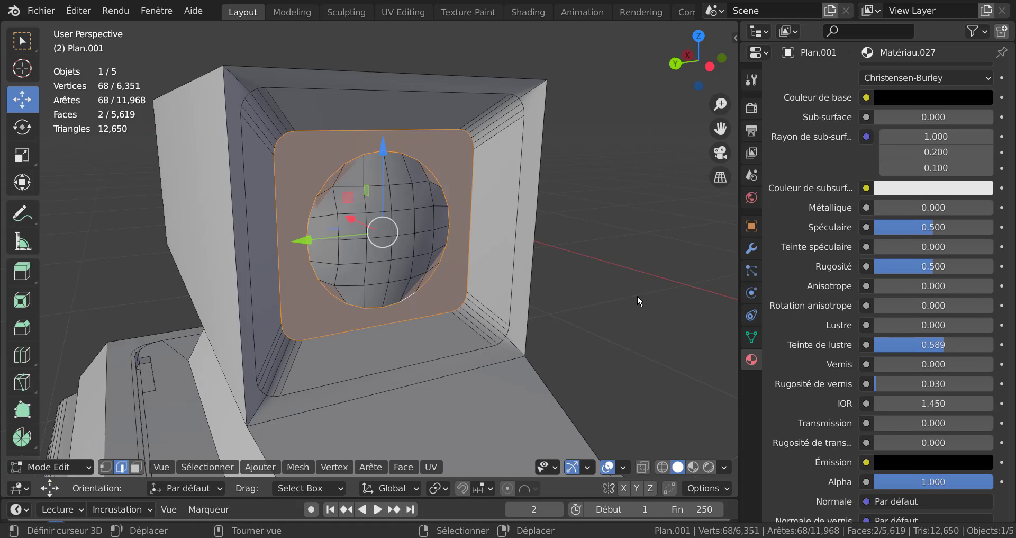
{"action": "scroll", "coordinate": [492, 317], "scroll_direction": "up", "scroll_amount": 2}
{"action": "key", "text": "Tab"}
{"action": "key", "text": "Tab"}
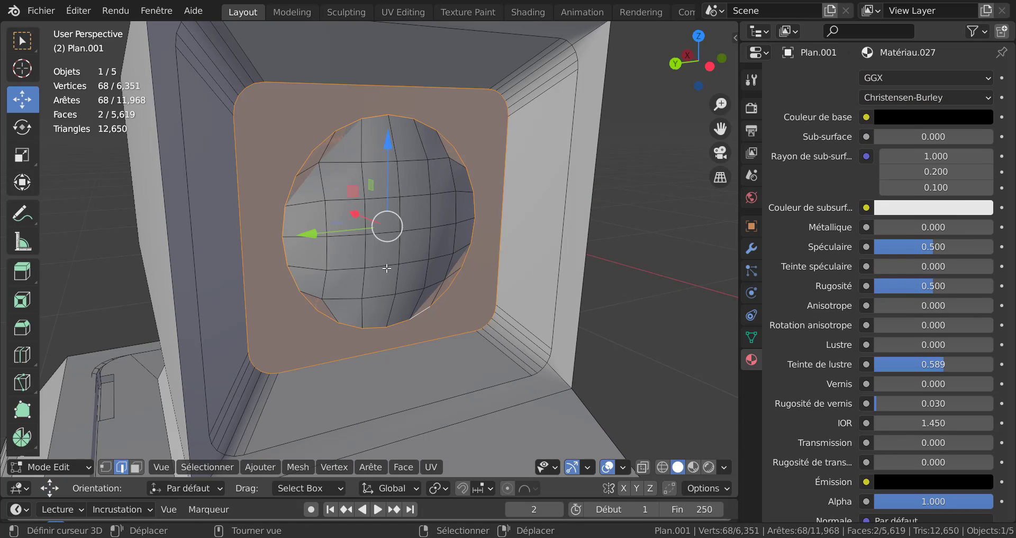
{"action": "key", "text": "Tab"}
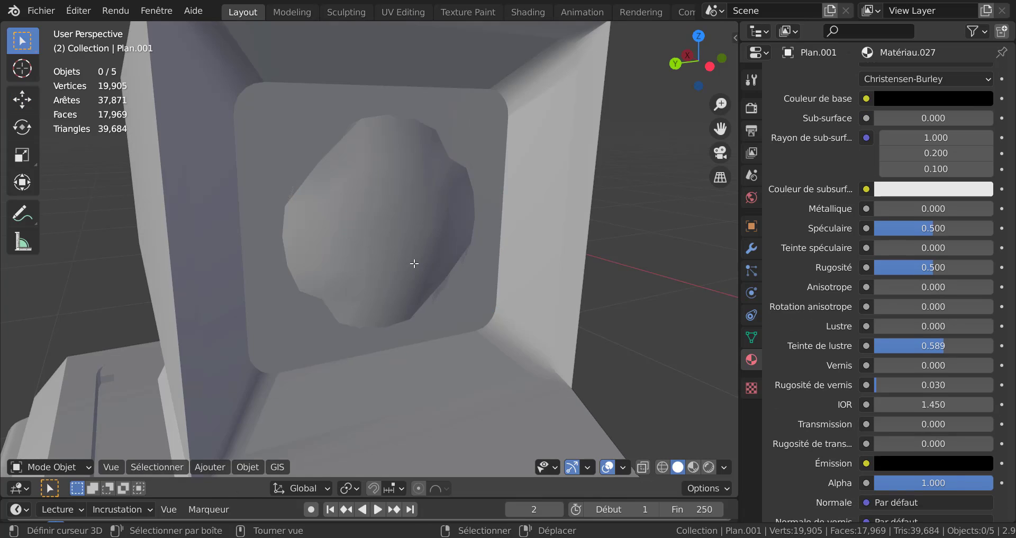
- Compare the filled faces around the sphere in Edit Mode and Object Mode to examine their shape and shading
{"action": "key", "text": "Tab"}
{"action": "middle_click_drag", "start_coordinate": [614, 275], "coordinate": [479, 218]}
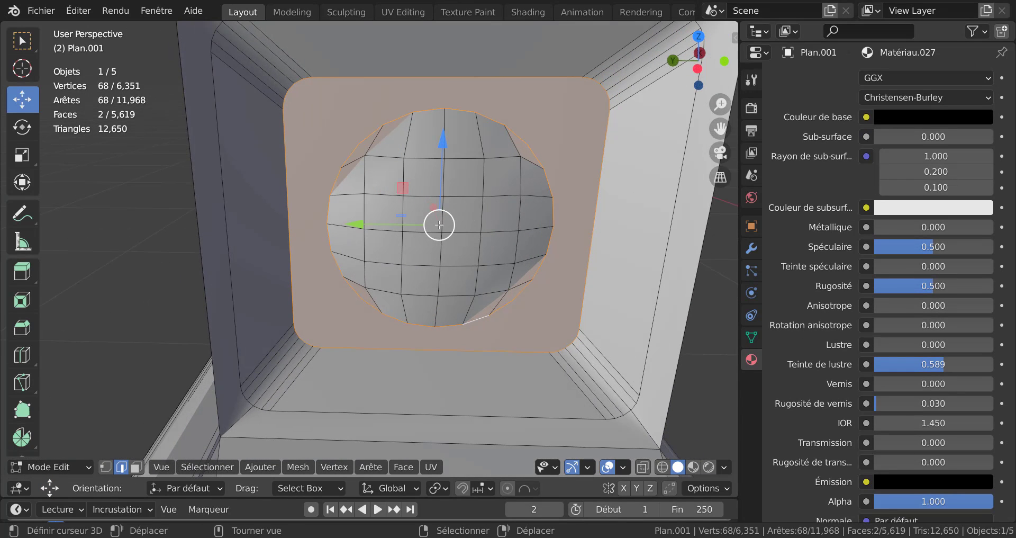
{"action": "key", "text": "Tab"}
{"action": "key", "text": "Tab"}
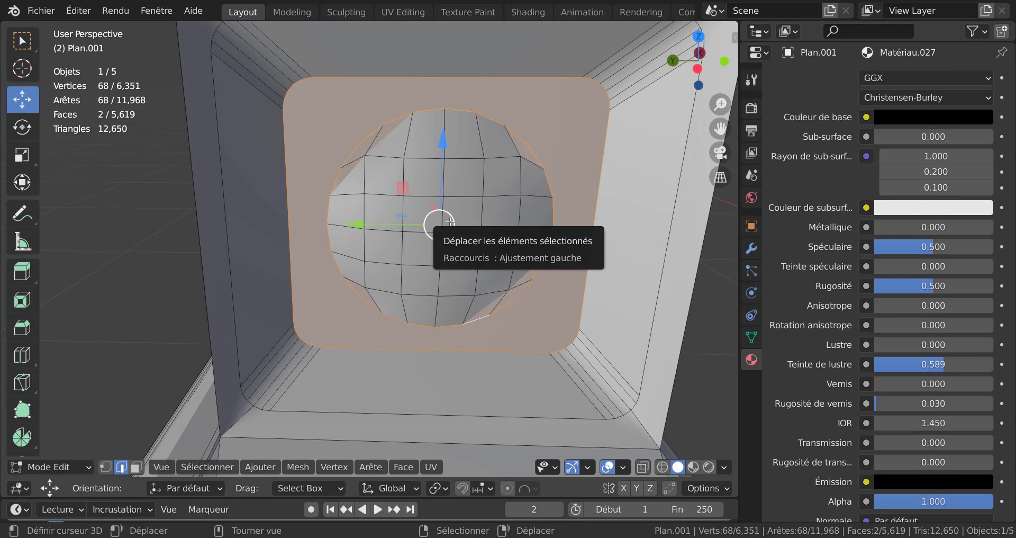
{"action": "key", "text": "Tab"}
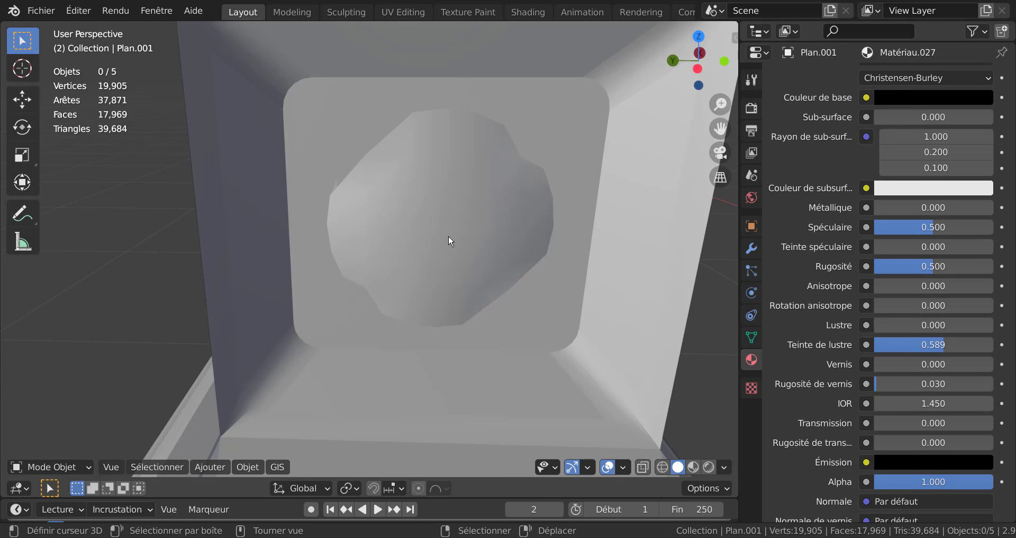
{"action": "scroll", "coordinate": [449, 235], "scroll_direction": "down", "scroll_amount": 2}
{"action": "key", "text": "Tab"}
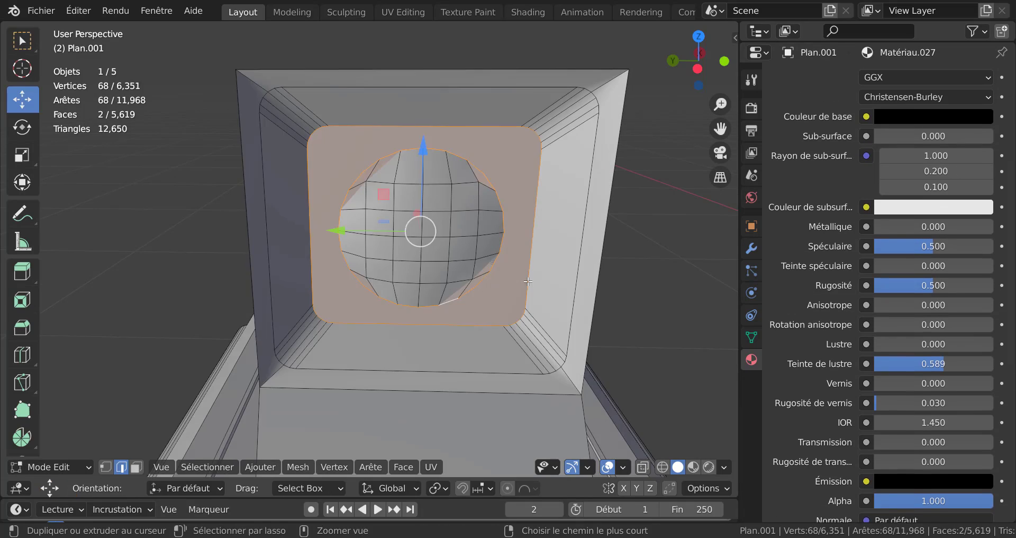
- Undo the face fill, the edge loop selections and the earlier face deletion to restore the ring of faces around the sphere
{"action": "key", "text": "ctrl+z"}
{"action": "key", "text": "ctrl+z"}
{"action": "key", "text": "ctrl+z"}
{"action": "key", "text": "ctrl+z"}
{"action": "key", "text": "ctrl+z"}
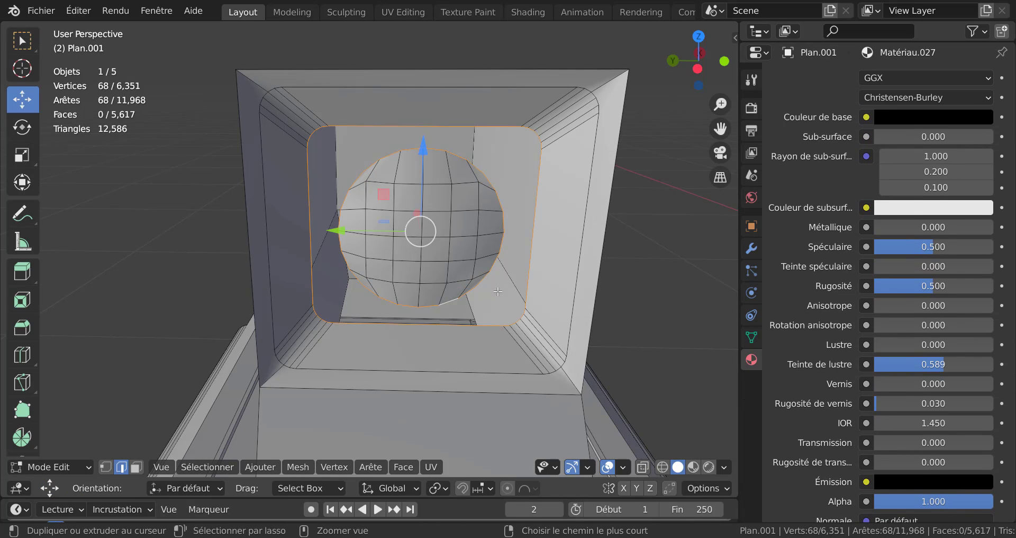
{"action": "key", "text": "ctrl+z"}
{"action": "key", "text": "ctrl+z"}
{"action": "key", "text": "ctrl+z"}
{"action": "key", "text": "ctrl+z"}
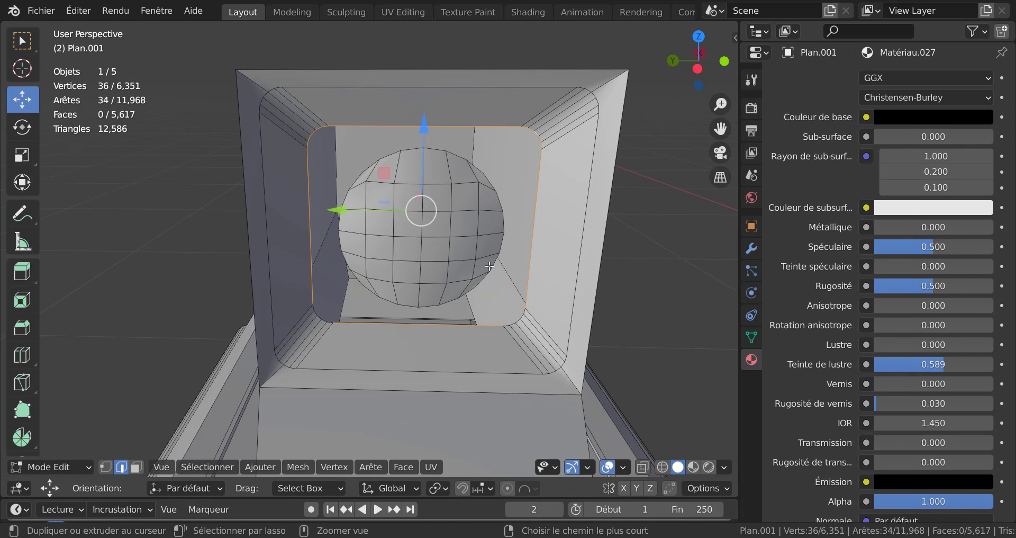
{"action": "key", "text": "ctrl+z"}
{"action": "key", "text": "ctrl+z"}
{"action": "key", "text": "ctrl+z"}
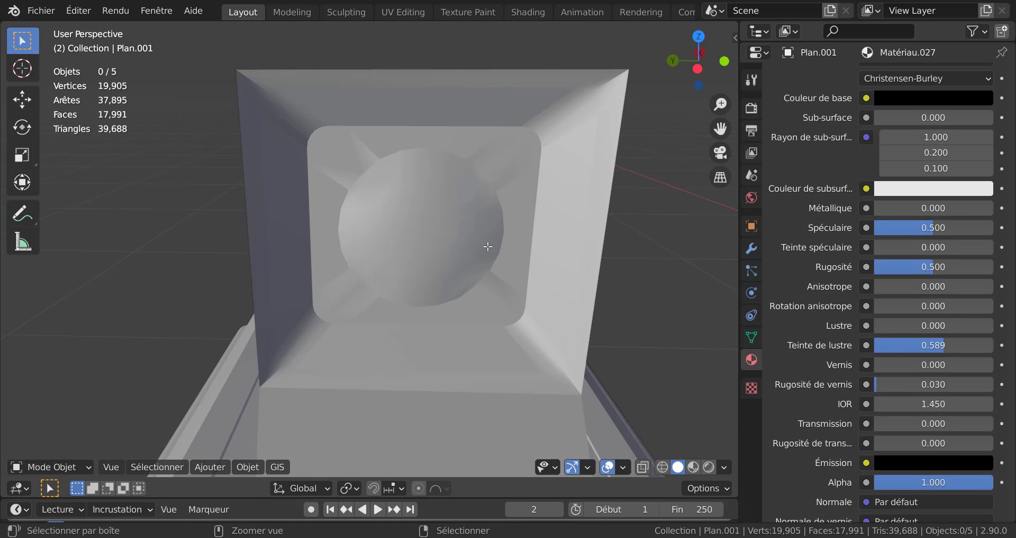
- Clear the selection, circle-select all faces of the lens sphere inside the ring, and delete them
{"action": "scroll", "coordinate": [458, 237], "scroll_direction": "up", "scroll_amount": 2}
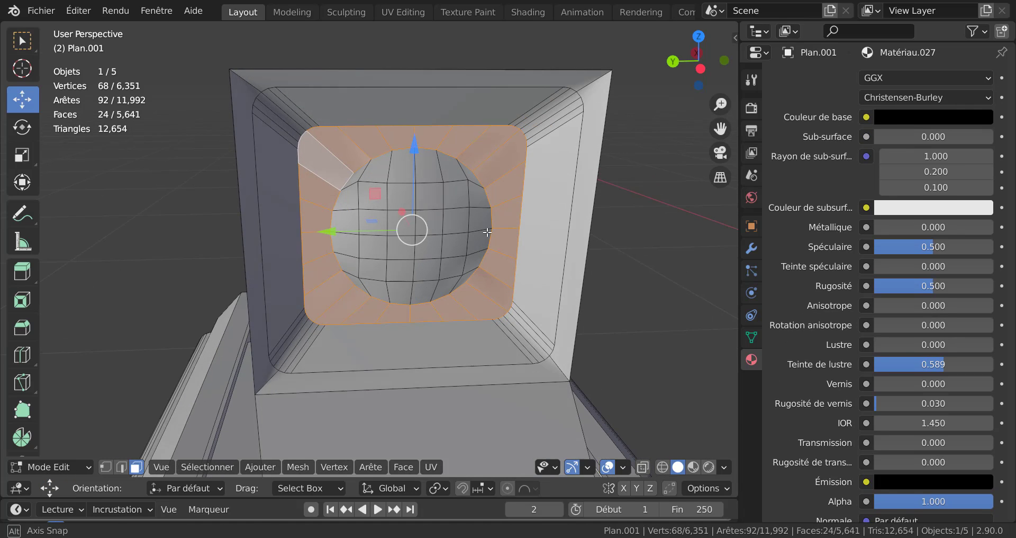
{"action": "key", "text": "c"}
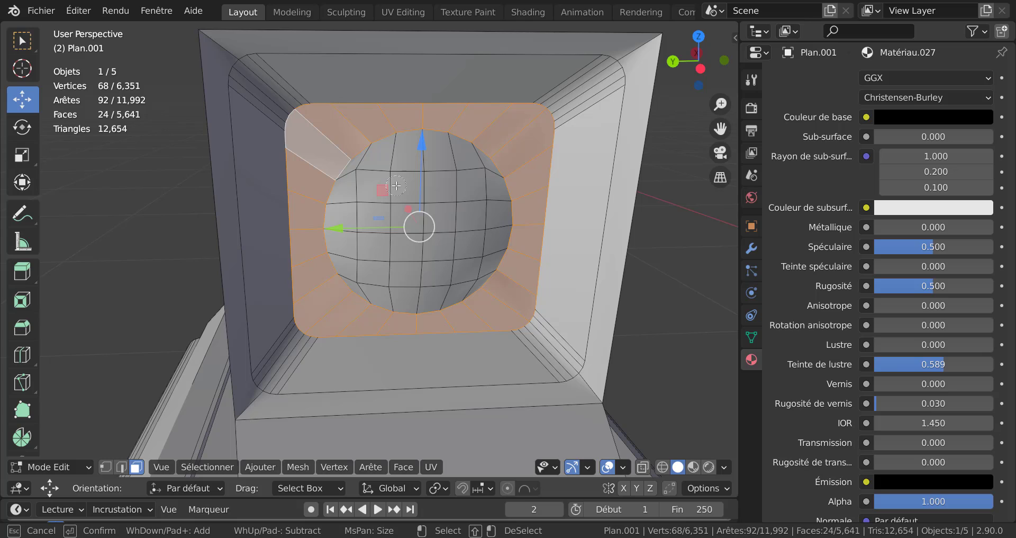
{"action": "key", "text": "Escape"}
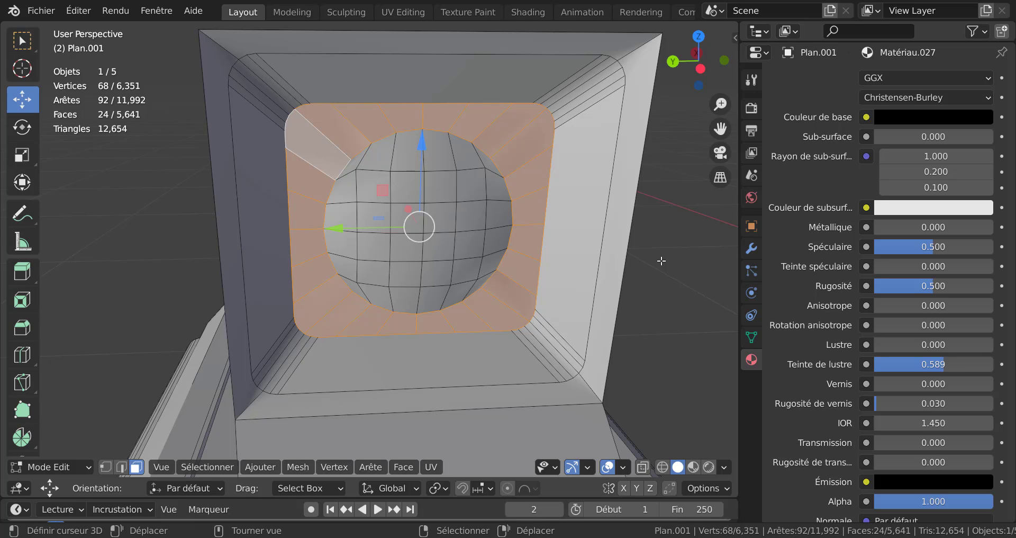
{"action": "left_click", "coordinate": [679, 265]}
{"action": "key", "text": "c"}
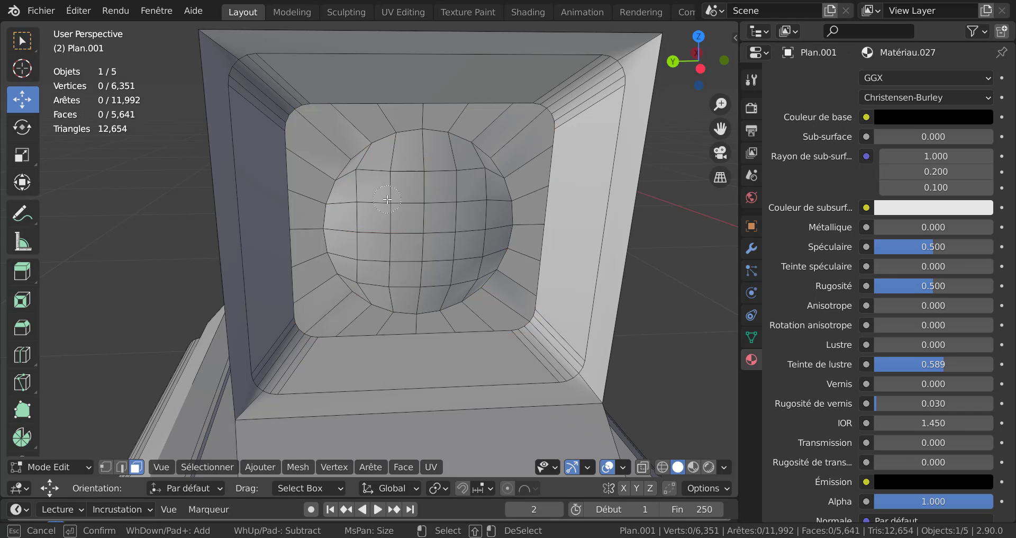
{"action": "mouse_move", "coordinate": [373, 183]}
{"action": "left_mouse_down"}
{"action": "mouse_move", "coordinate": [363, 170]}
{"action": "mouse_move", "coordinate": [466, 168]}
{"action": "mouse_move", "coordinate": [483, 190]}
{"action": "mouse_move", "coordinate": [481, 244]}
{"action": "mouse_move", "coordinate": [455, 288]}
{"action": "mouse_move", "coordinate": [361, 280]}
{"action": "mouse_move", "coordinate": [376, 222]}
{"action": "mouse_move", "coordinate": [439, 212]}
{"action": "left_mouse_up"}
{"action": "right_click", "coordinate": [438, 213]}
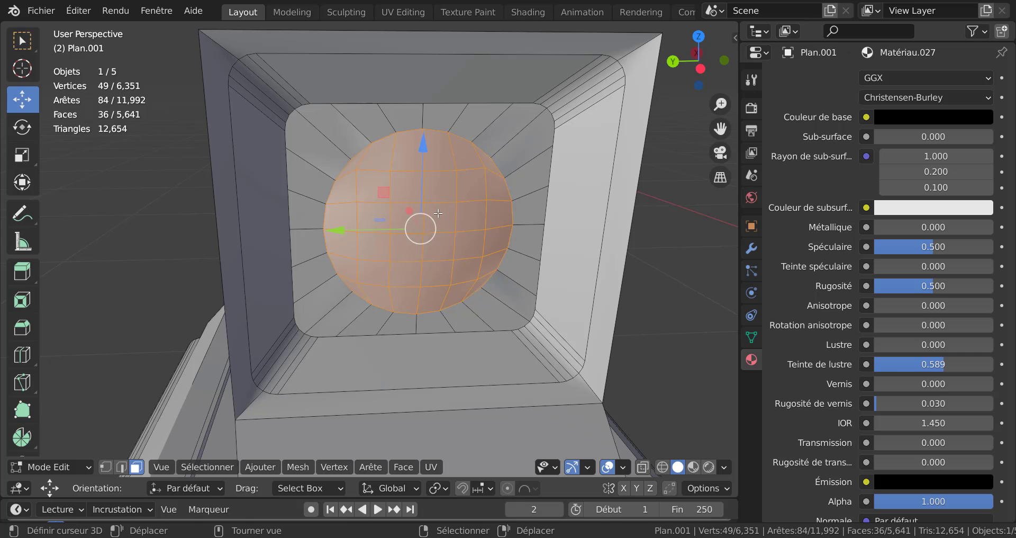
{"action": "key", "text": "x"}
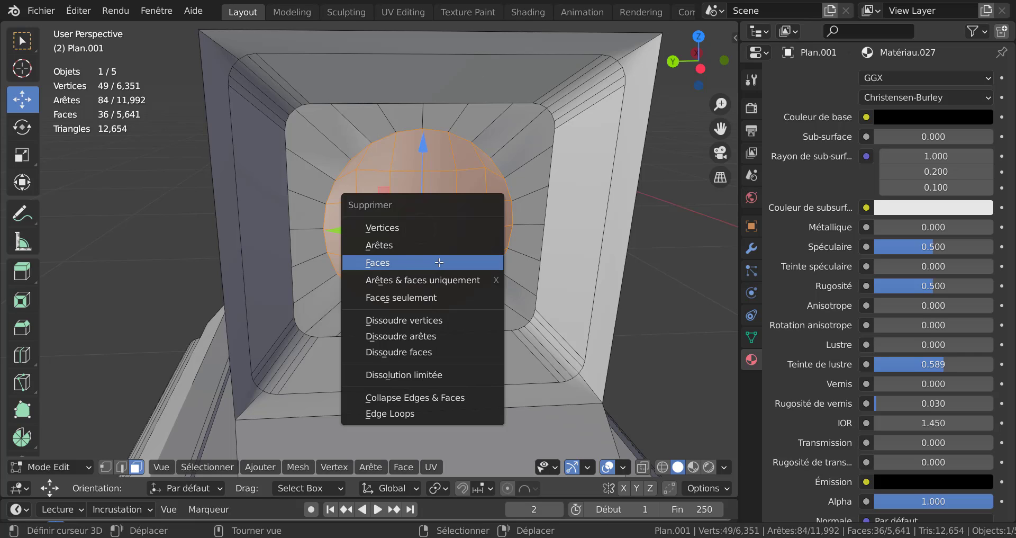
{"action": "left_click", "coordinate": [407, 263]}
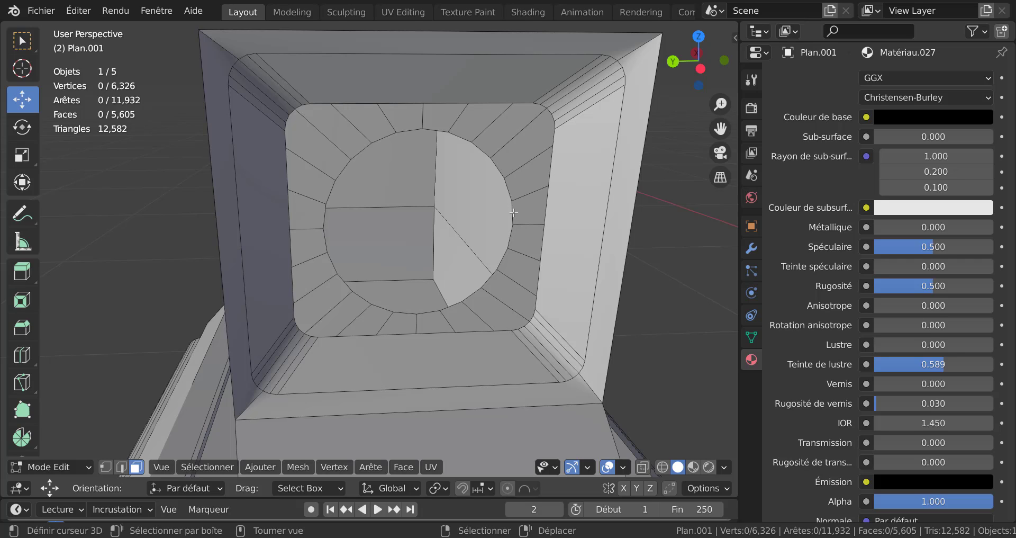
- Select the circular edge loop of the hole, extrude it in place and scale it inward to about 0.9
{"action": "key", "text": "2"}
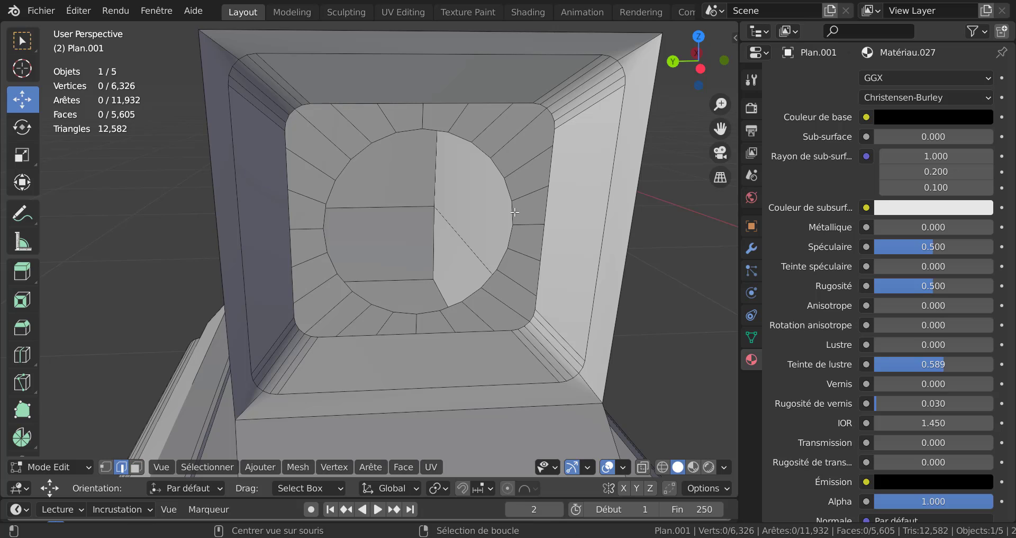
{"action": "left_click", "coordinate": [514, 212], "text": "alt"}
{"action": "middle_click_drag", "start_coordinate": [488, 314], "coordinate": [620, 360]}
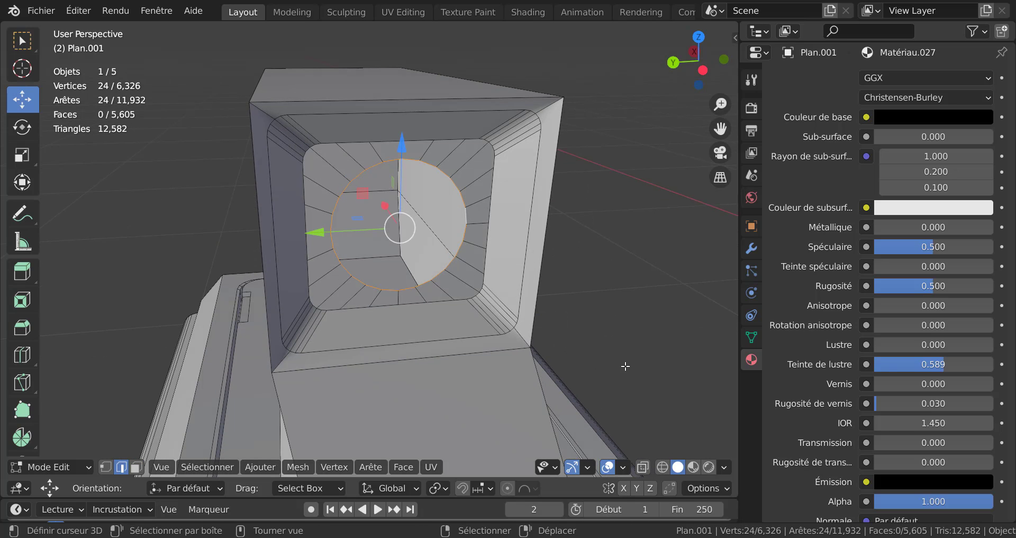
{"action": "key", "text": "e"}
{"action": "right_click", "coordinate": [608, 365]}
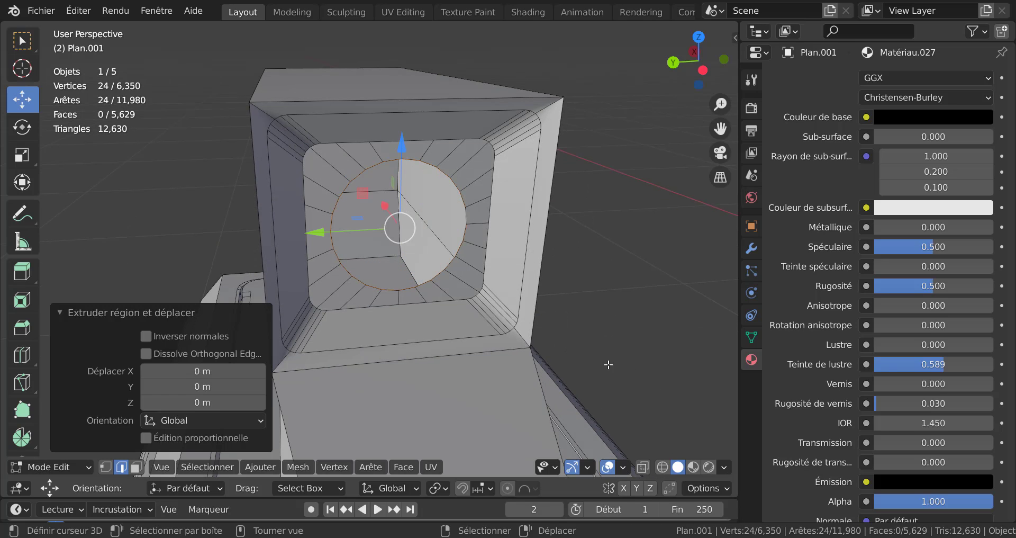
{"action": "key", "text": "s"}
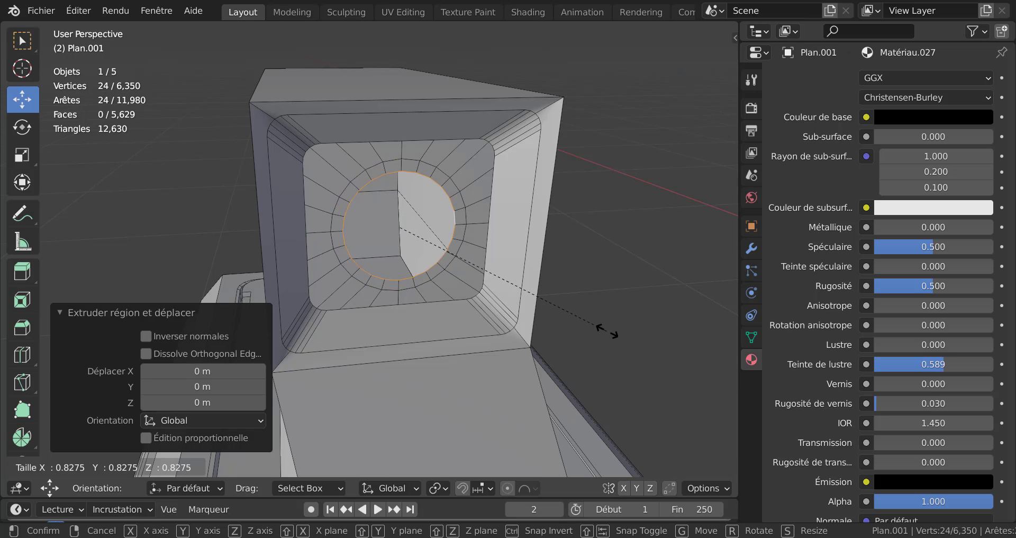
{"action": "left_click", "coordinate": [618, 344]}
- Extrude the inner loop again in place and scale it down to about 0.14 near the centre
{"action": "middle_click_drag", "start_coordinate": [559, 336], "coordinate": [579, 329]}
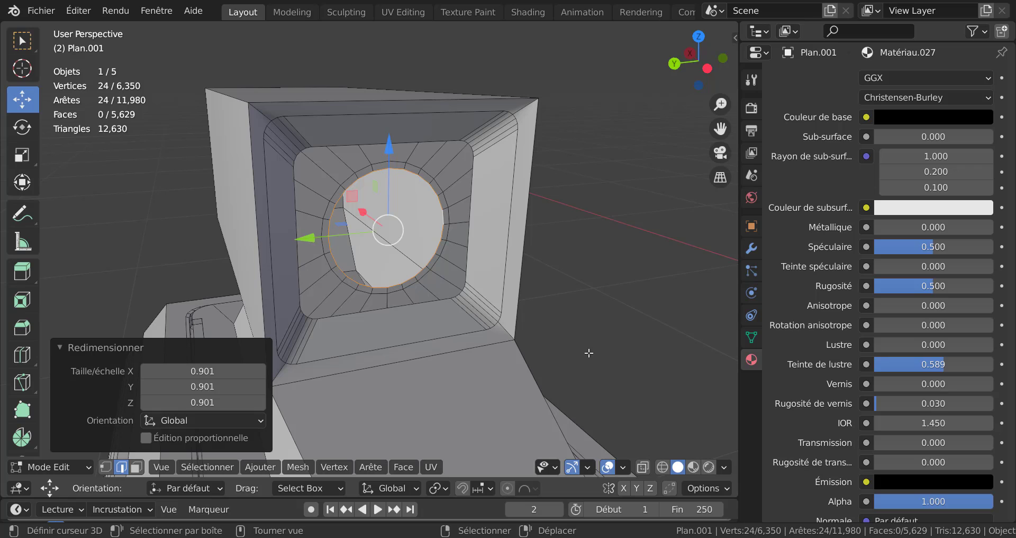
{"action": "key", "text": "e"}
{"action": "right_click", "coordinate": [614, 371]}
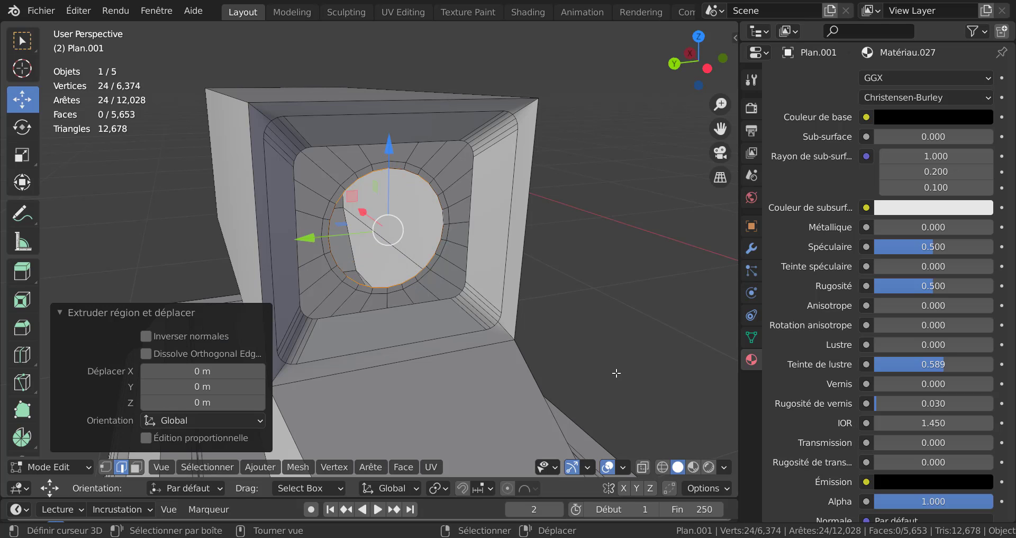
{"action": "key", "text": "s"}
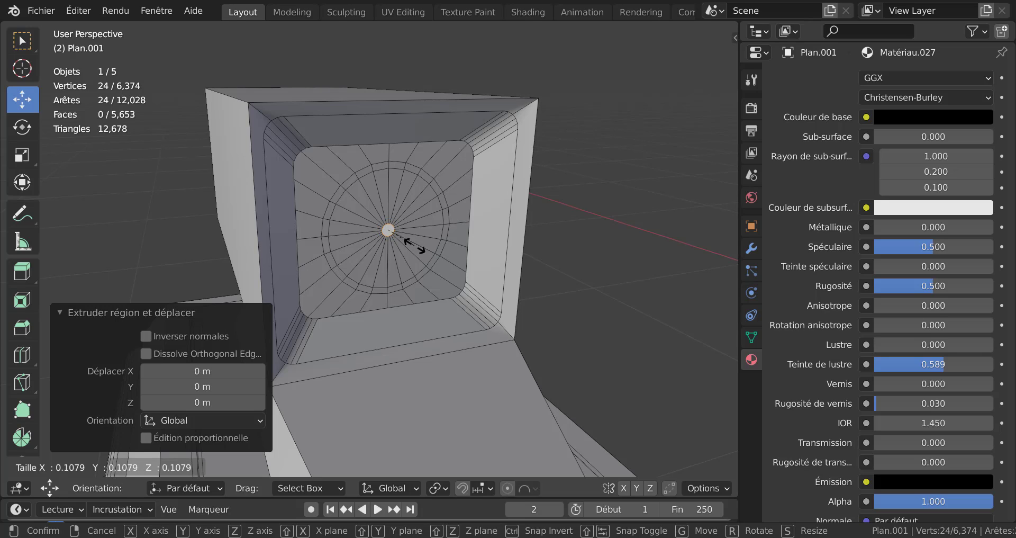
{"action": "left_click", "coordinate": [422, 253]}
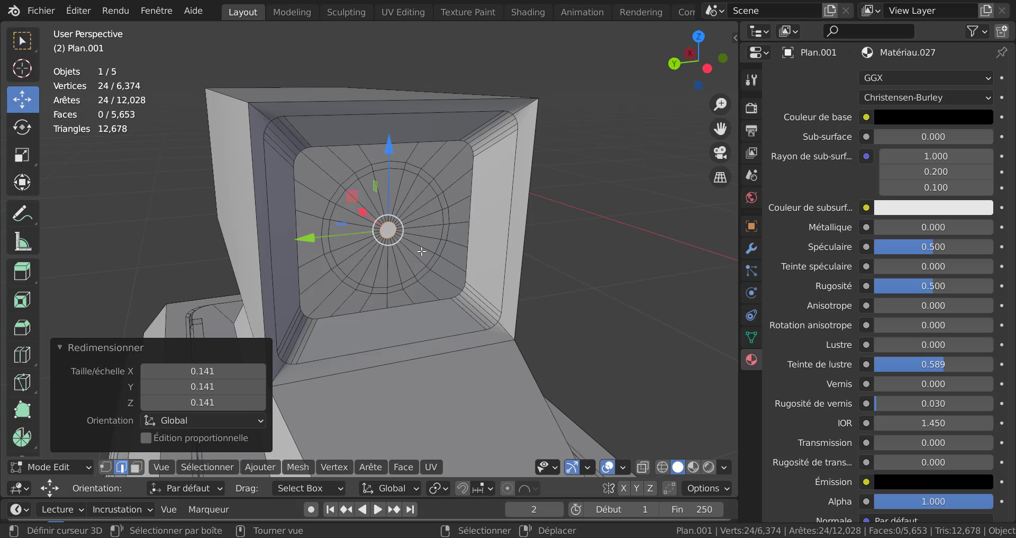
- Extrude the small central loop once more and scale it to 0 to close the disc
{"action": "key", "text": "e"}
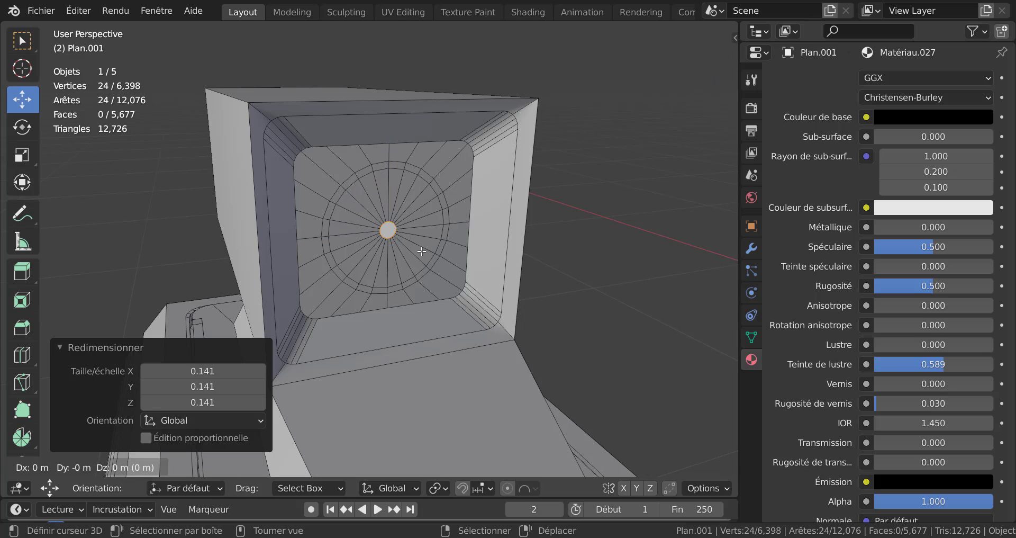
{"action": "key", "text": "s"}
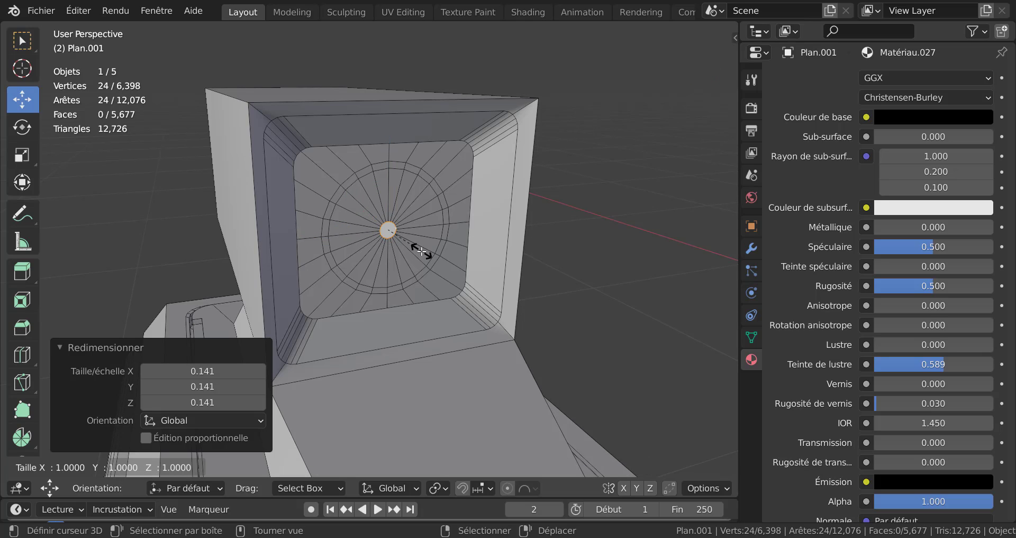
{"action": "key", "text": "Escape"}
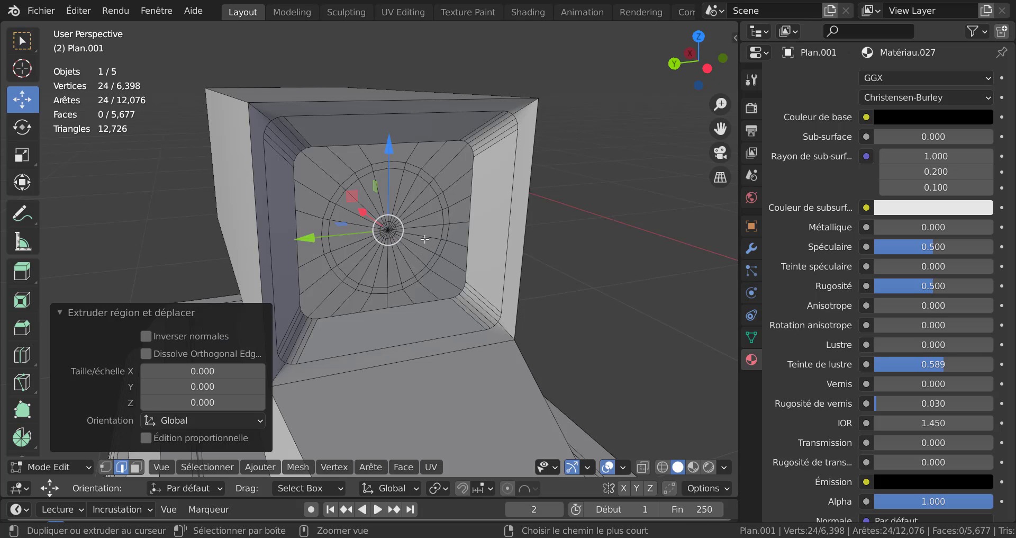
- Add 7 evenly spaced loop cuts across the wide ring of the disc, without sliding them
{"action": "key", "text": "ctrl+r"}
{"action": "scroll", "coordinate": [425, 239], "scroll_direction": "up", "scroll_amount": 2}
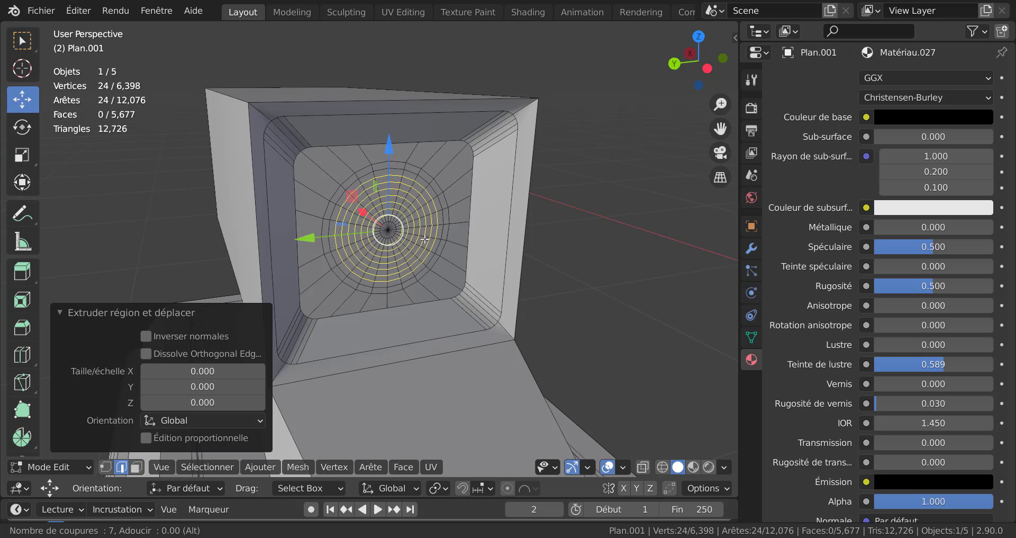
{"action": "left_click", "coordinate": [425, 239]}
{"action": "right_click", "coordinate": [468, 242]}
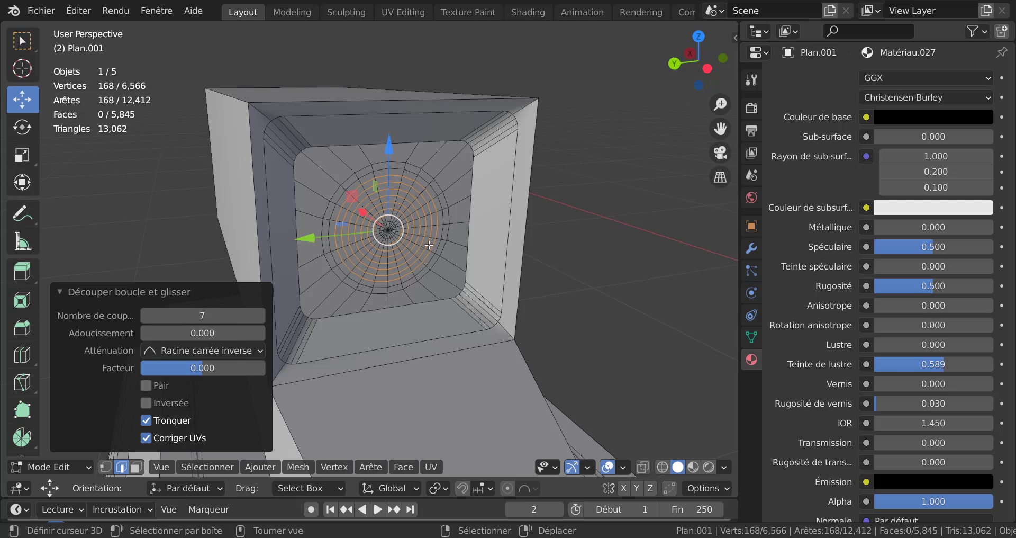
{"action": "key", "text": "c"}
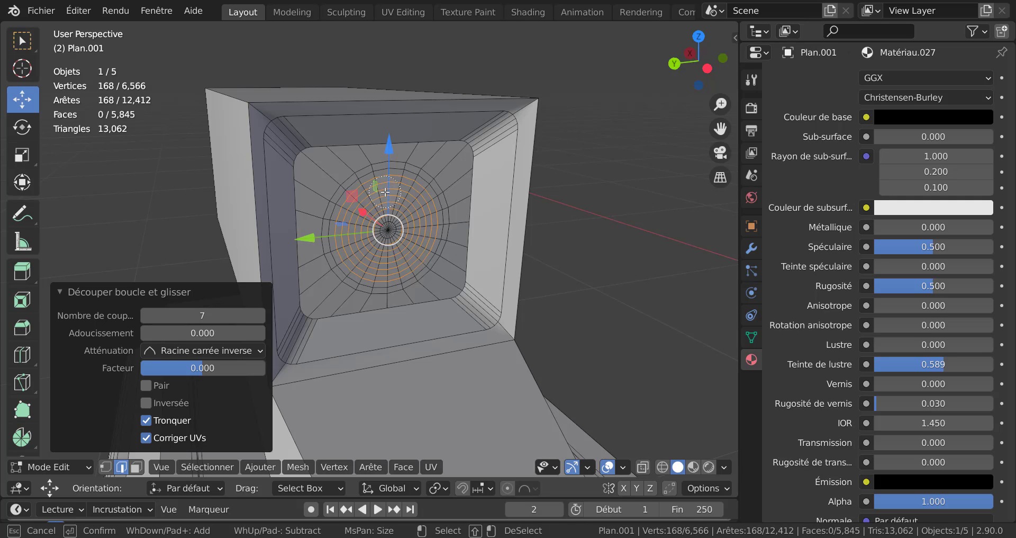
{"action": "left_click", "coordinate": [387, 187]}
{"action": "left_click_drag", "start_coordinate": [387, 188], "coordinate": [410, 194]}
{"action": "right_click", "coordinate": [410, 196]}
- Switch to face selection and circle-select only the innermost faces around the disc's centre point
{"action": "key", "text": "3"}
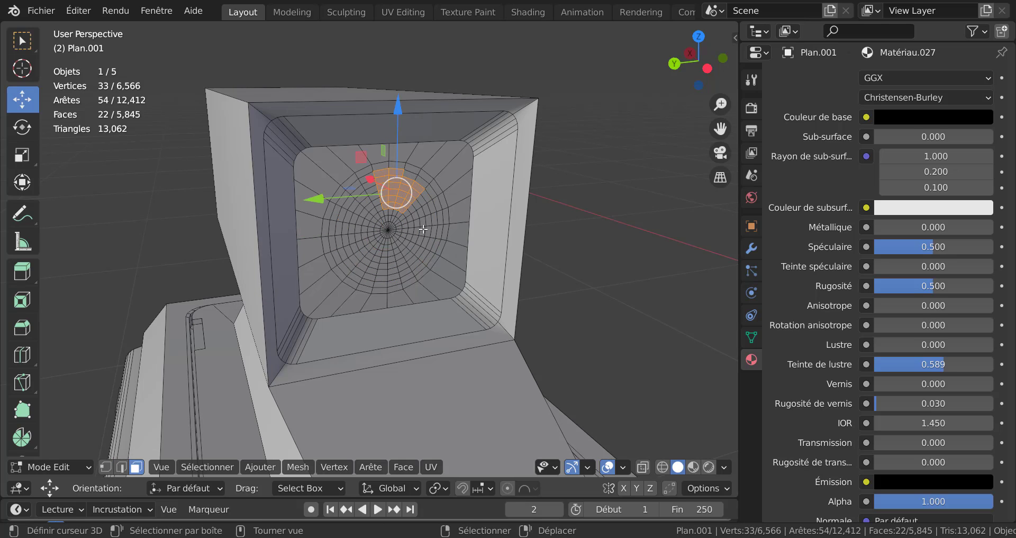
{"action": "scroll", "coordinate": [393, 232], "scroll_direction": "up", "scroll_amount": 2}
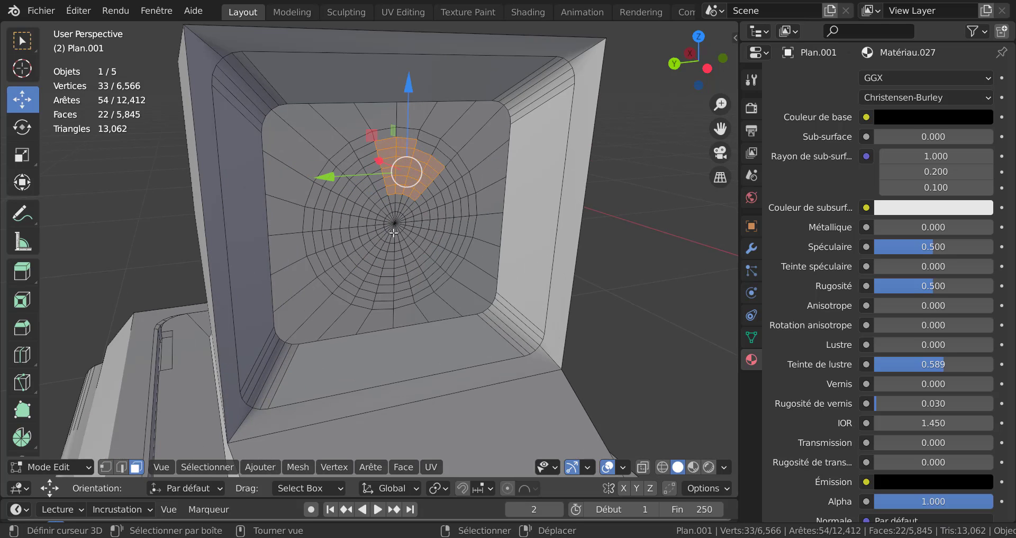
{"action": "left_click", "coordinate": [395, 233]}
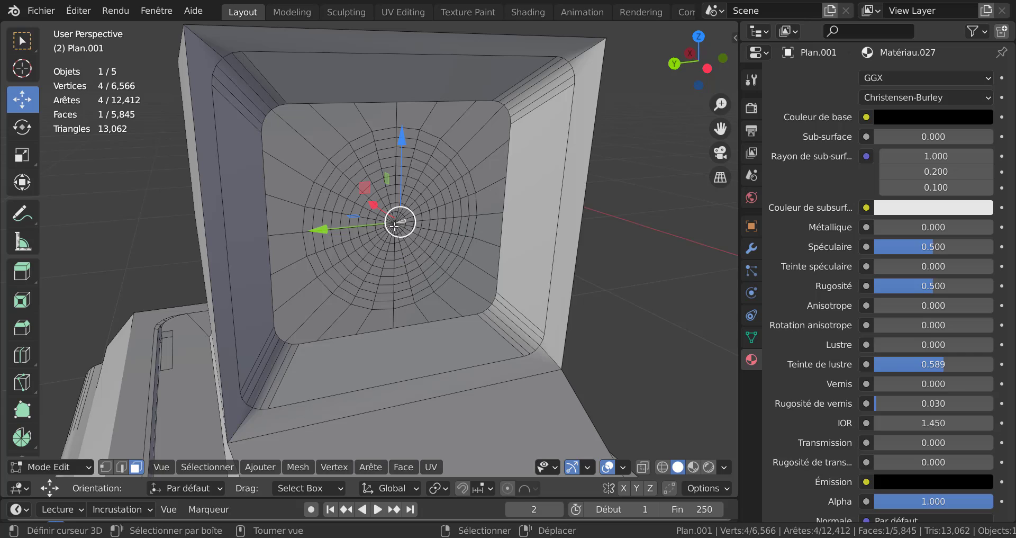
{"action": "key", "text": "c"}
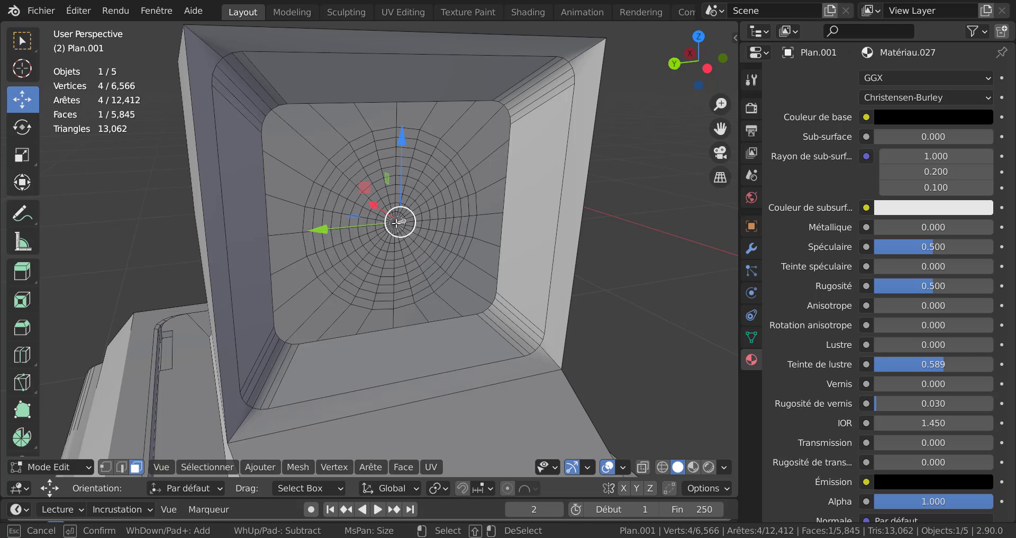
{"action": "left_click", "coordinate": [396, 222]}
{"action": "right_click", "coordinate": [686, 303]}
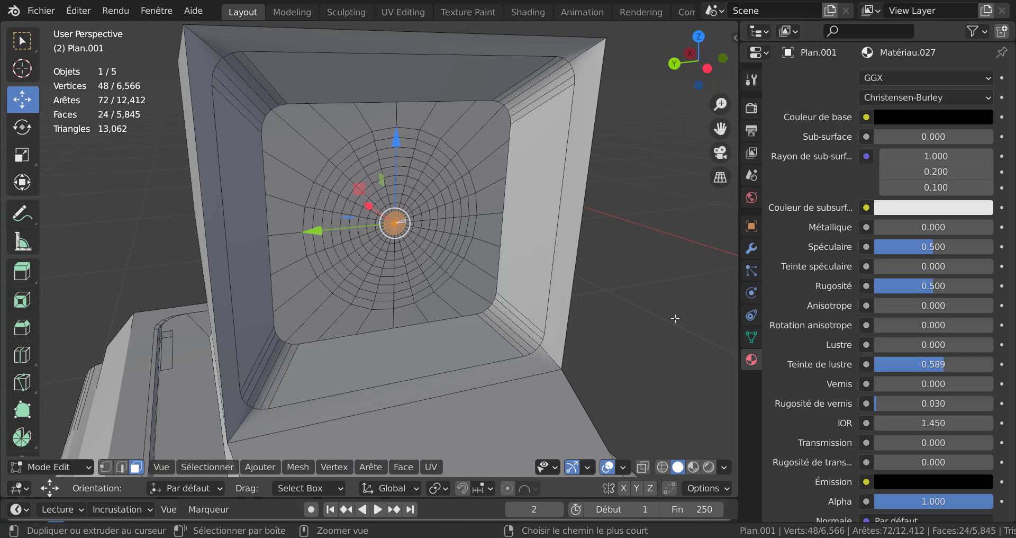
- Grow the face selection eight times from the centre until it covers all the subdivided rings of the disc
{"action": "key", "text": "ctrl+KP_Add"}
{"action": "key", "text": "ctrl+KP_Add"}
{"action": "key", "text": "ctrl+KP_Add"}
{"action": "key", "text": "ctrl+KP_Add"}
{"action": "key", "text": "ctrl+KP_Add"}
{"action": "key", "text": "ctrl+KP_Add"}
{"action": "key", "text": "ctrl+KP_Add"}
{"action": "key", "text": "ctrl+KP_Add"}
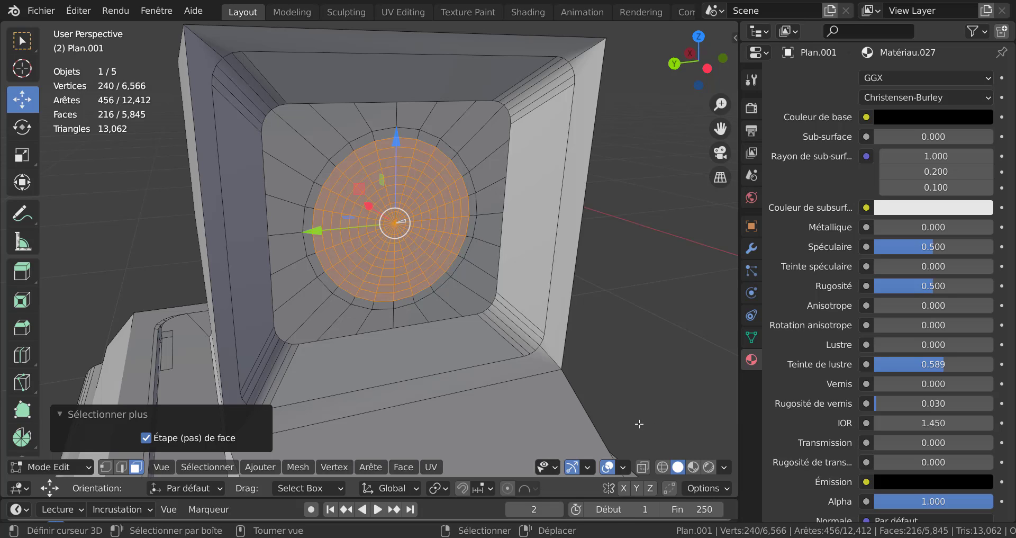
- Turn on proportional editing for the selected disc faces
{"action": "left_click", "coordinate": [505, 487]}
{"action": "middle_click_drag", "start_coordinate": [601, 334], "coordinate": [521, 395]}
{"action": "scroll", "coordinate": [388, 339], "scroll_direction": "up", "scroll_amount": 2}
{"action": "scroll", "coordinate": [388, 339], "scroll_direction": "down", "scroll_amount": 1}
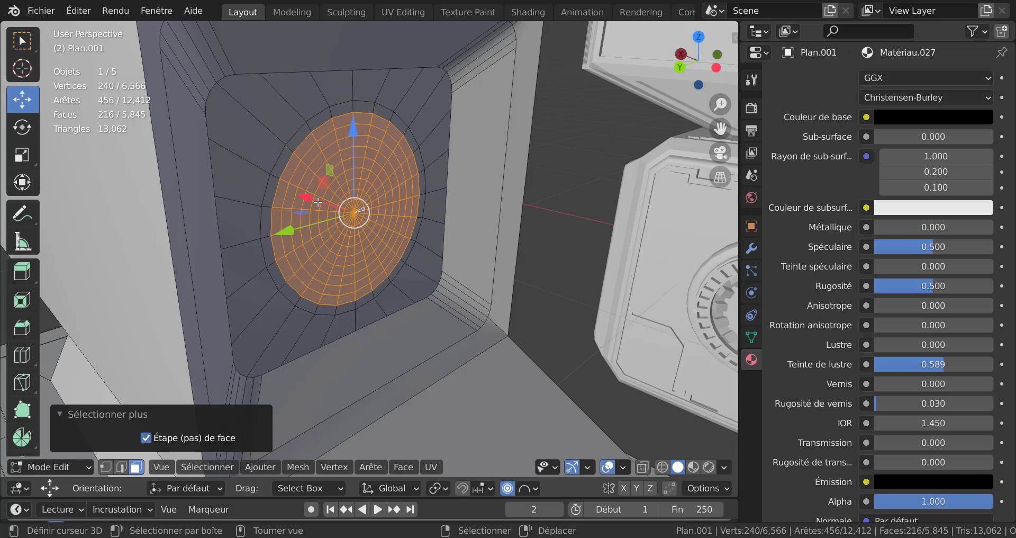
- Try to move the selected disc faces along X with proportional editing and a smaller influence size
{"action": "left_click_drag", "start_coordinate": [308, 198], "coordinate": [347, 231]}
{"action": "key", "text": "ctrl+z"}
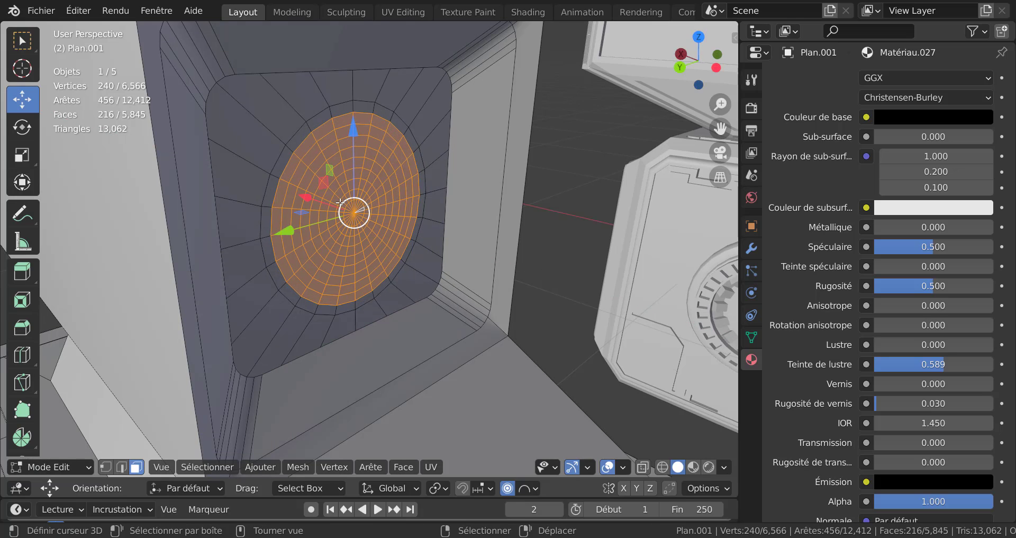
{"action": "left_click_drag", "start_coordinate": [310, 200], "coordinate": [310, 200]}
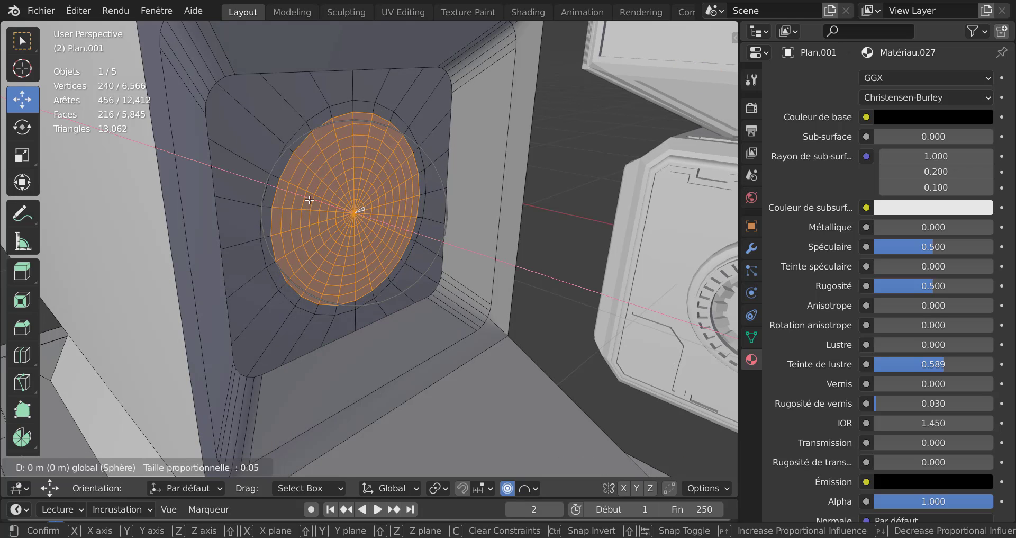
{"action": "scroll", "coordinate": [310, 200], "scroll_direction": "up", "scroll_amount": 4}
{"action": "mouse_move", "coordinate": [309, 199]}
{"action": "left_mouse_down"}
{"action": "mouse_move", "coordinate": [329, 203]}
{"action": "mouse_move", "coordinate": [306, 198]}
{"action": "left_mouse_up"}
{"action": "right_click", "coordinate": [314, 202]}
{"action": "key", "text": "ctrl+z"}
{"action": "scroll", "coordinate": [305, 199], "scroll_direction": "up", "scroll_amount": 7}
{"action": "mouse_move", "coordinate": [306, 199]}
{"action": "left_mouse_down"}
{"action": "mouse_move", "coordinate": [314, 205]}
{"action": "mouse_move", "coordinate": [311, 197]}
{"action": "left_mouse_up"}
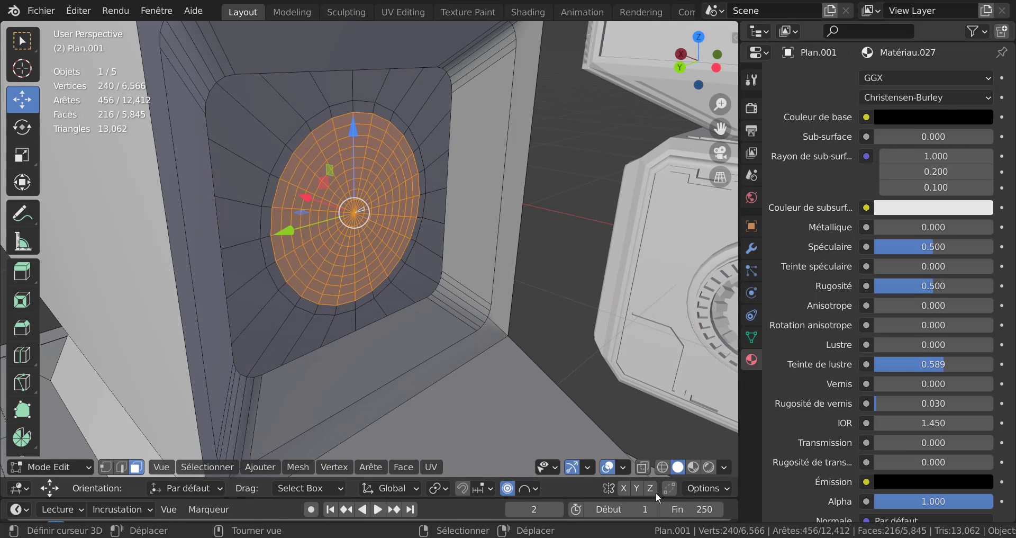
- Check the proportional falloff options and try moving the whole disc along X in both face and edge selection modes
{"action": "left_click", "coordinate": [529, 487]}
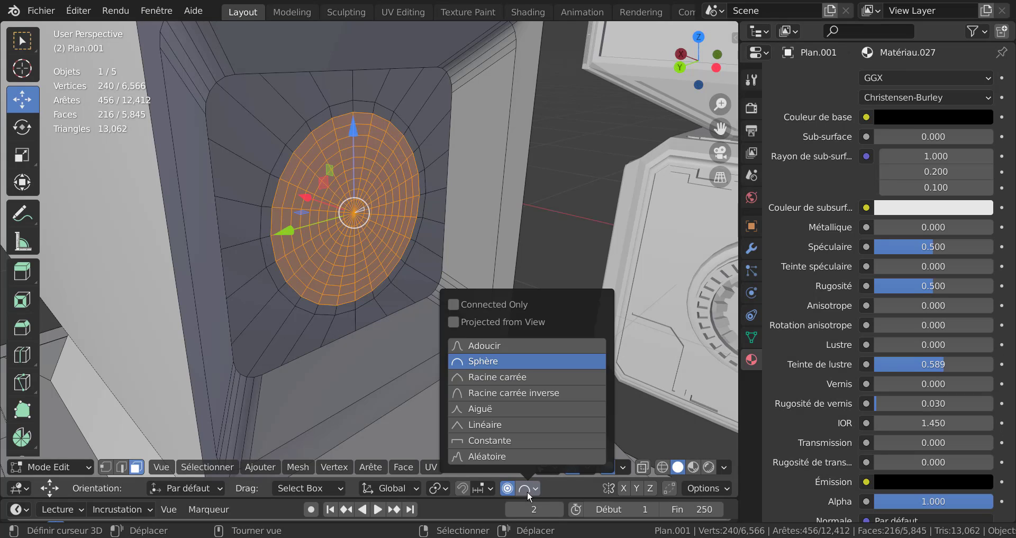
{"action": "middle_click_drag", "start_coordinate": [594, 210], "coordinate": [437, 301]}
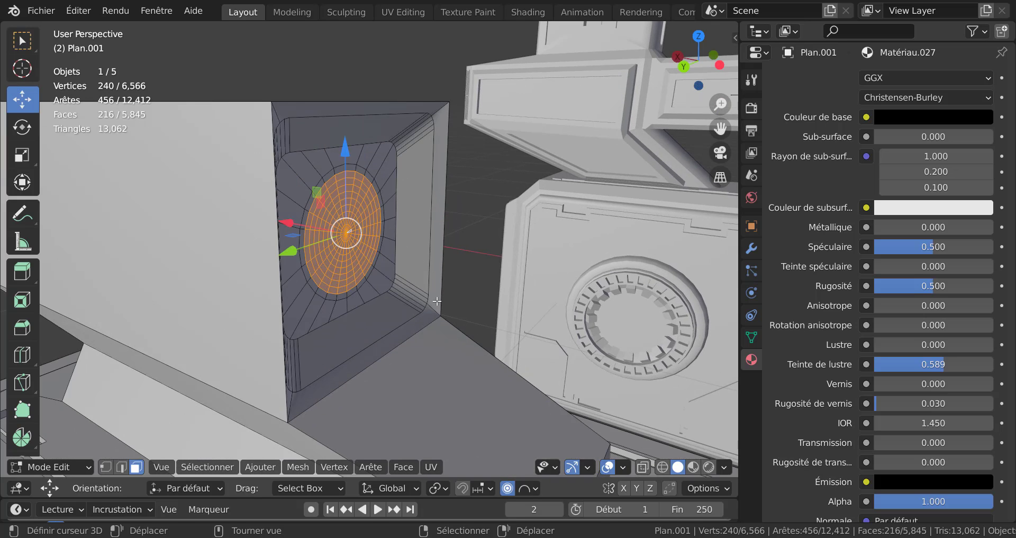
{"action": "key", "text": "g"}
{"action": "key", "text": "x"}
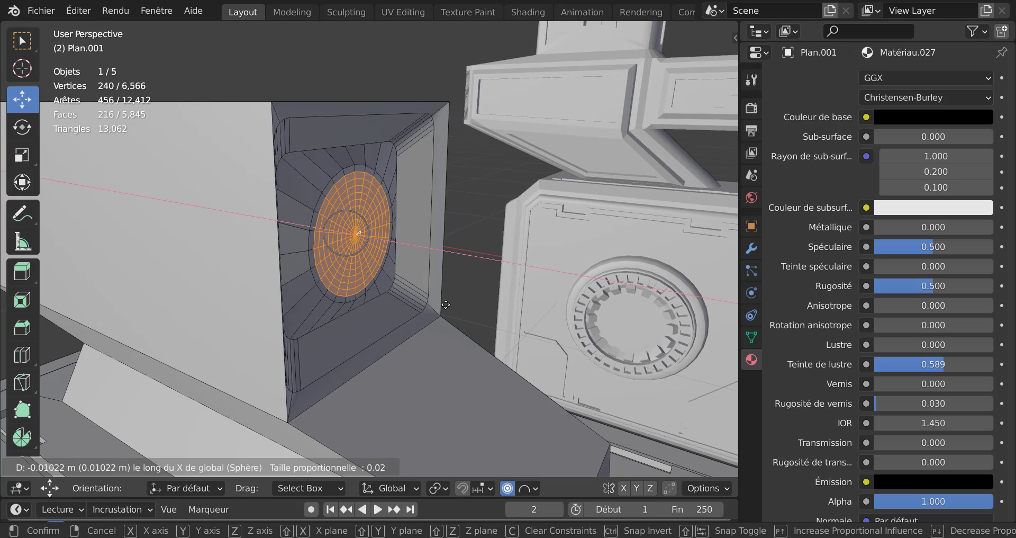
{"action": "left_click", "coordinate": [448, 306]}
{"action": "scroll", "coordinate": [354, 260], "scroll_direction": "up", "scroll_amount": 5}
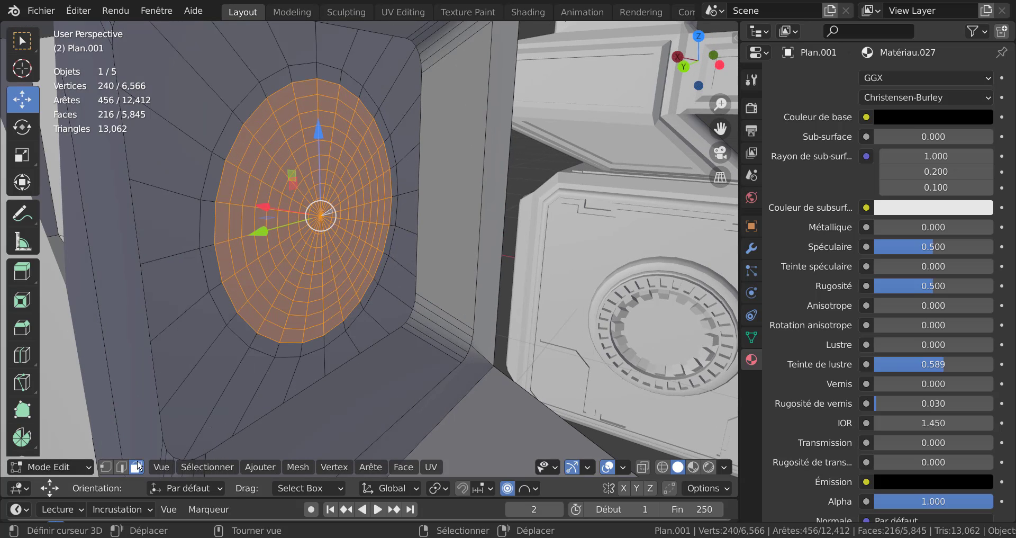
{"action": "left_click", "coordinate": [121, 467]}
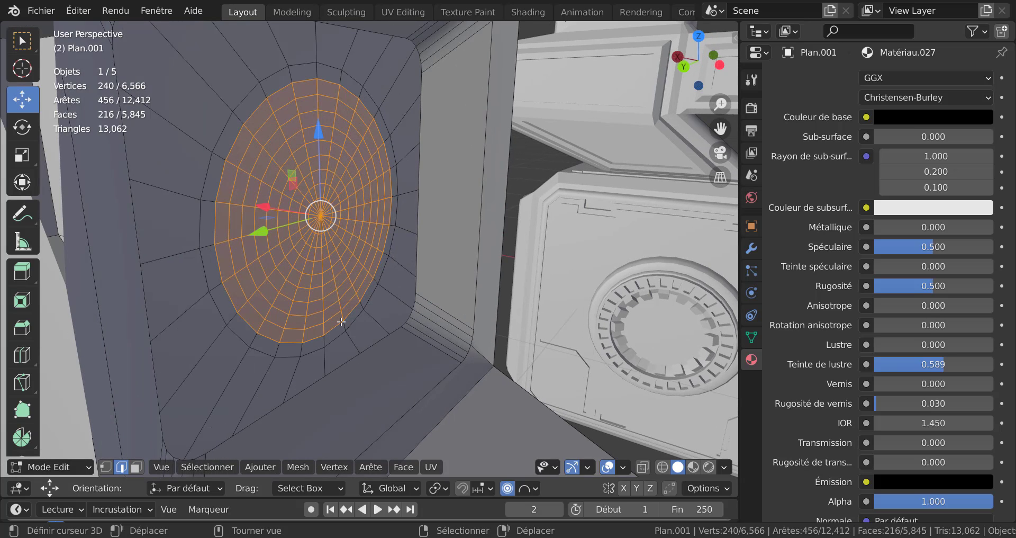
{"action": "key", "text": "g"}
{"action": "key", "text": "x"}
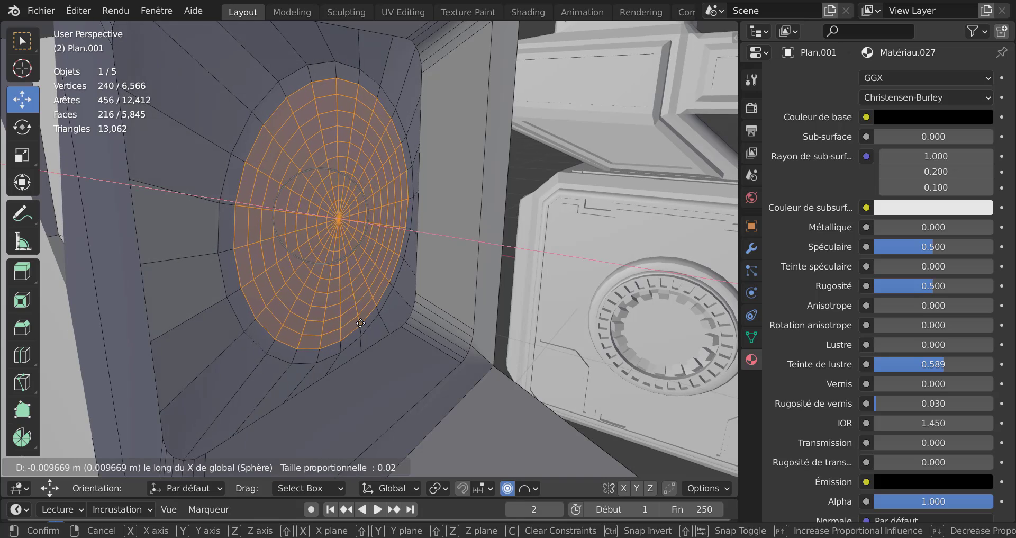
{"action": "key", "text": "Escape"}
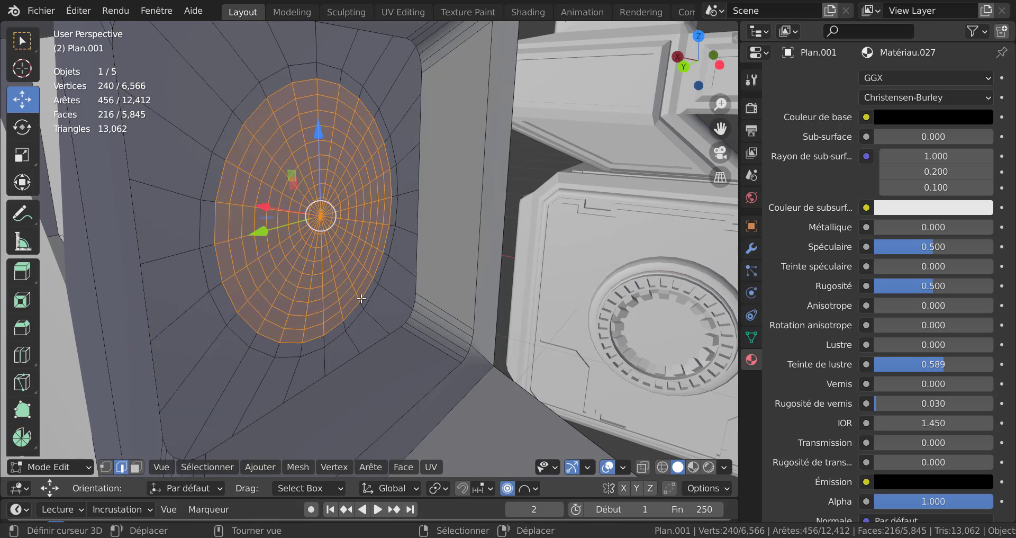
- Merge the overlapping vertices of the disc by distance with a 0.0001 m threshold
{"action": "middle_click_drag", "start_coordinate": [327, 242], "coordinate": [327, 239]}
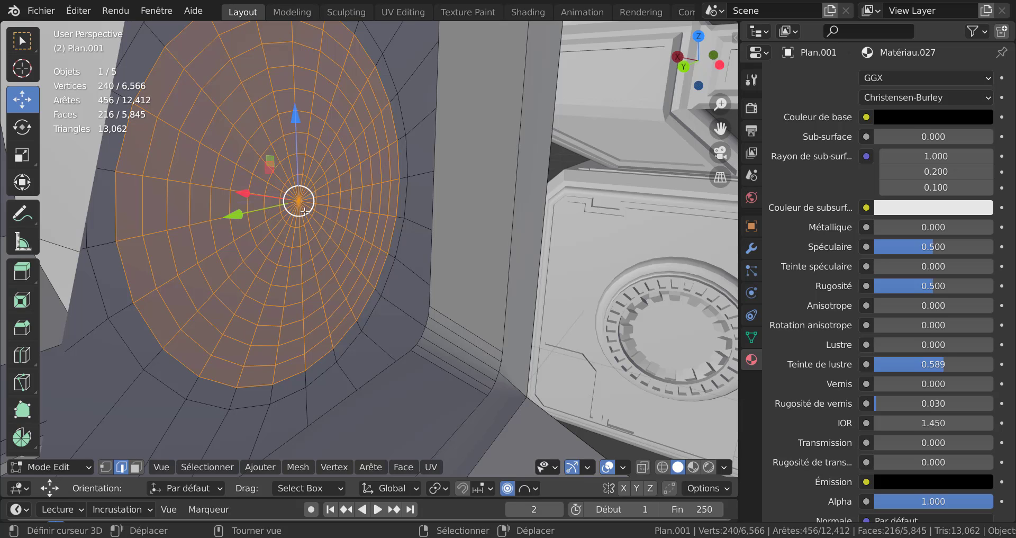
{"action": "scroll", "coordinate": [296, 202], "scroll_direction": "down", "scroll_amount": 2}
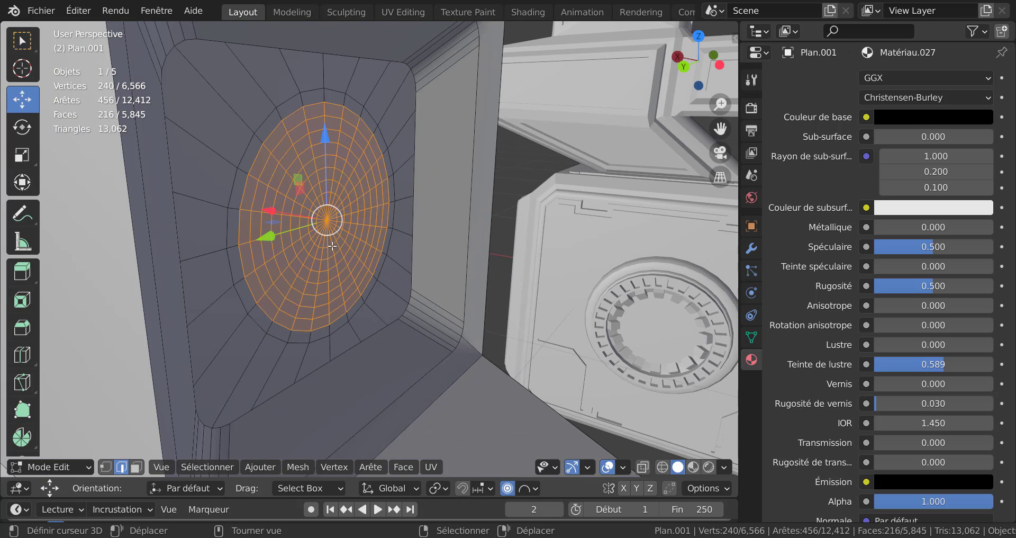
{"action": "scroll", "coordinate": [334, 245], "scroll_direction": "up", "scroll_amount": 2}
{"action": "scroll", "coordinate": [349, 269], "scroll_direction": "down", "scroll_amount": 2}
{"action": "key", "text": "q"}
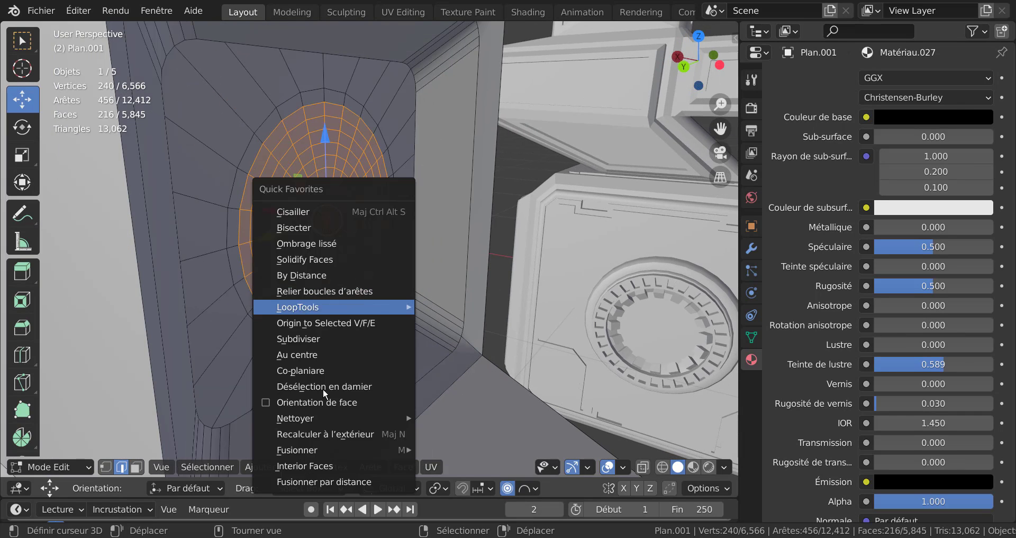
{"action": "left_click", "coordinate": [316, 484]}
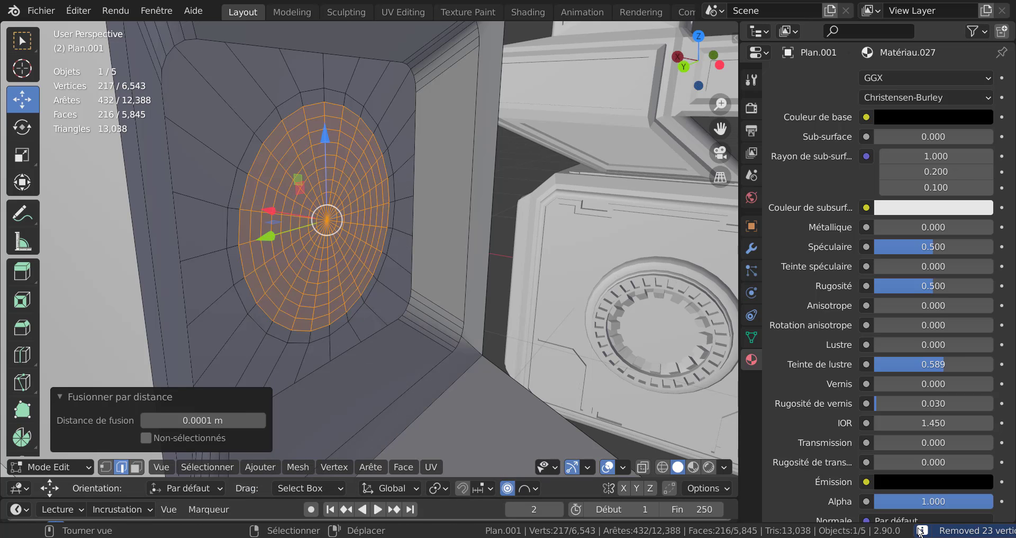
- Select the disc's centre vertex and move it about -0.015 m in X and 0.0015 m in Y, with sphere falloff and a proportional size of 0.052
{"action": "scroll", "coordinate": [310, 206], "scroll_direction": "up", "scroll_amount": 2}
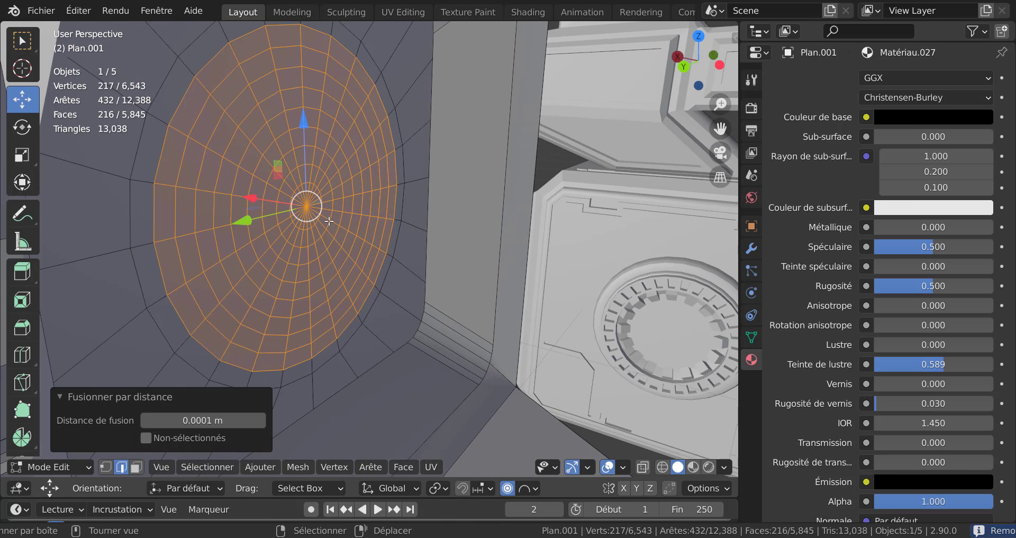
{"action": "left_click", "coordinate": [312, 209]}
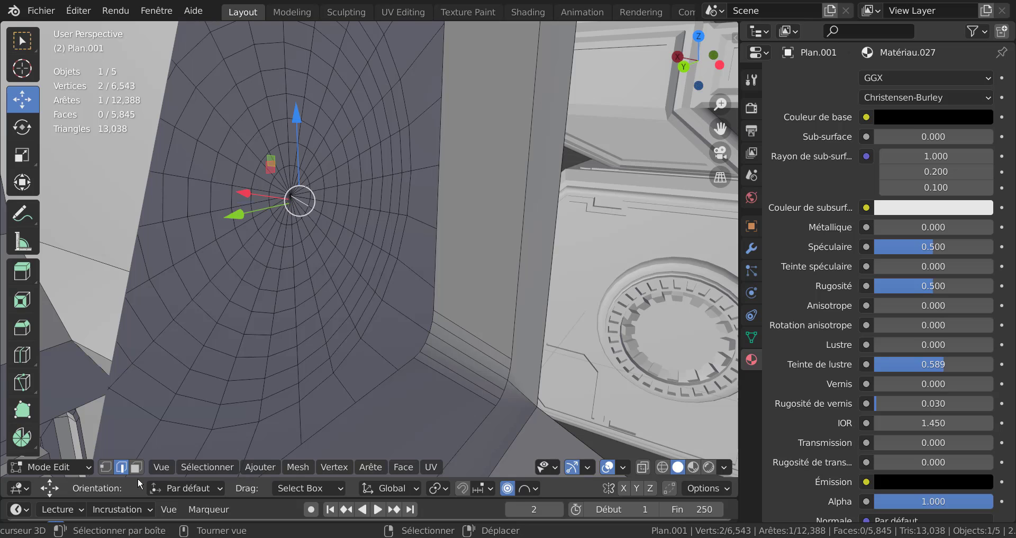
{"action": "left_click", "coordinate": [105, 467]}
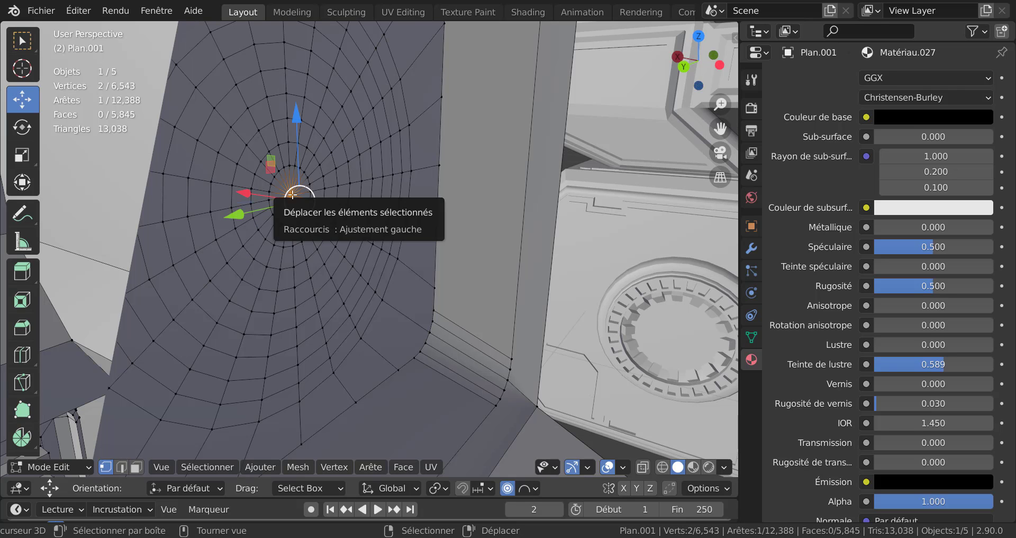
{"action": "left_click", "coordinate": [291, 196]}
{"action": "scroll", "coordinate": [245, 260], "scroll_direction": "down", "scroll_amount": 1}
{"action": "key", "text": "g"}
{"action": "key", "text": "shift+z"}
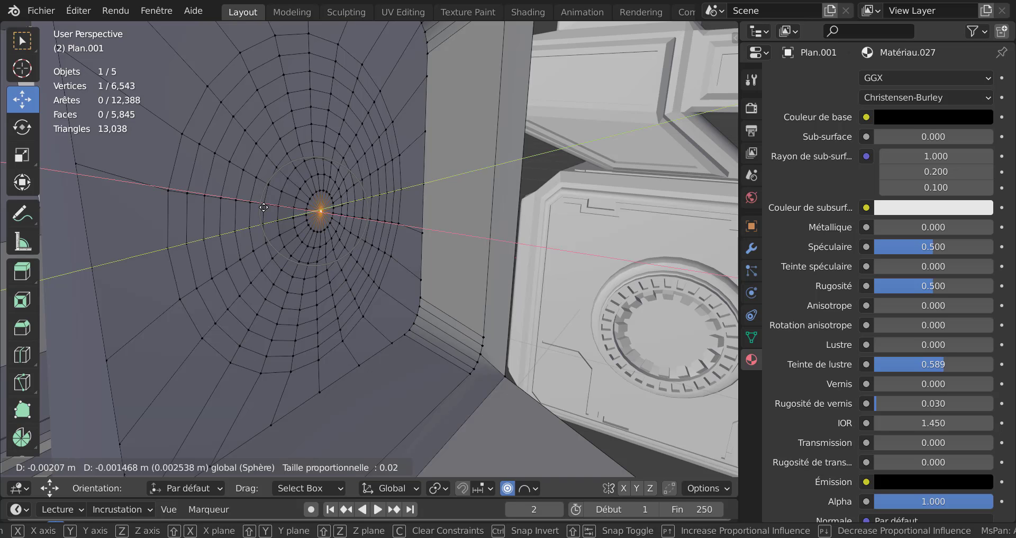
{"action": "scroll", "coordinate": [272, 210], "scroll_direction": "down", "scroll_amount": 7}
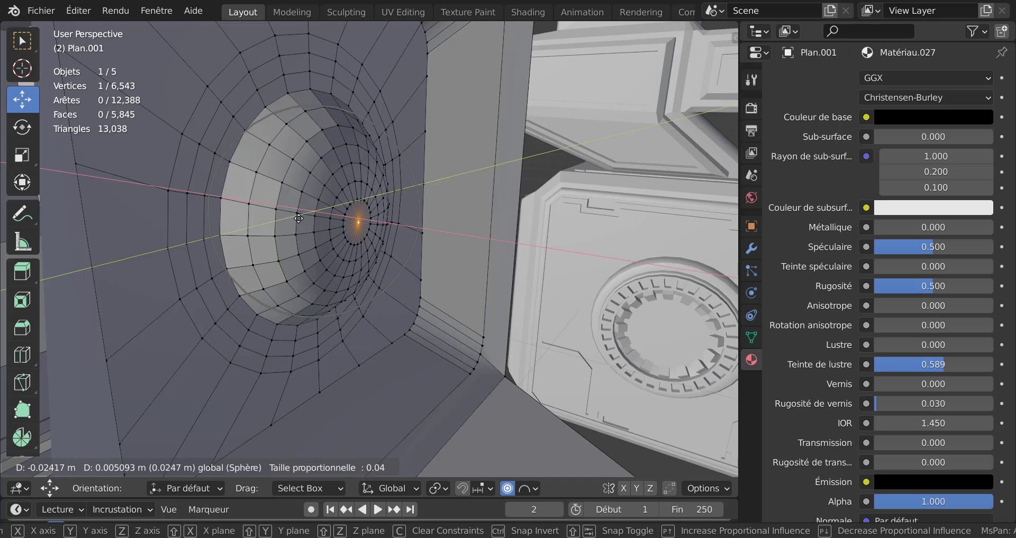
{"action": "scroll", "coordinate": [294, 216], "scroll_direction": "down", "scroll_amount": 2}
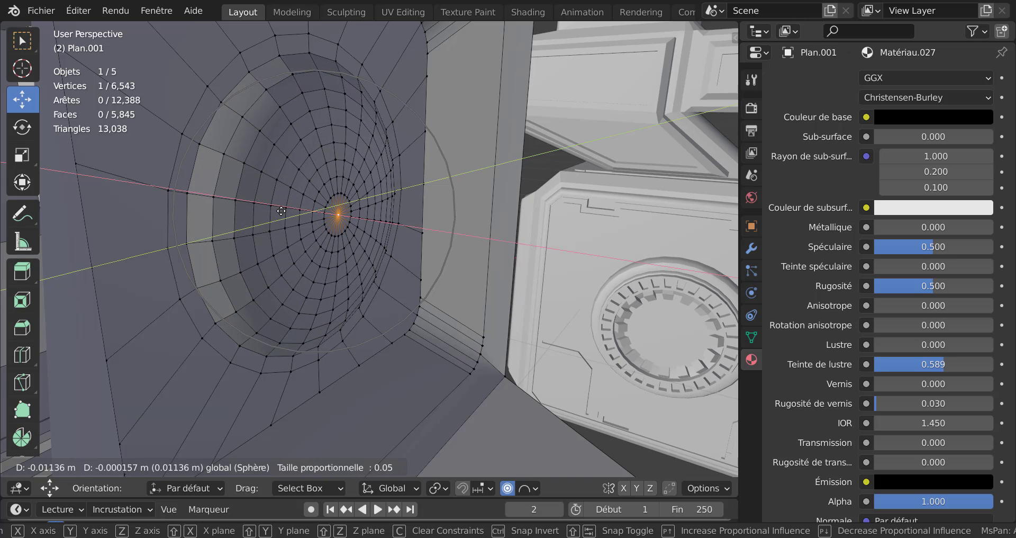
{"action": "left_click_drag", "start_coordinate": [286, 213], "coordinate": [286, 213]}
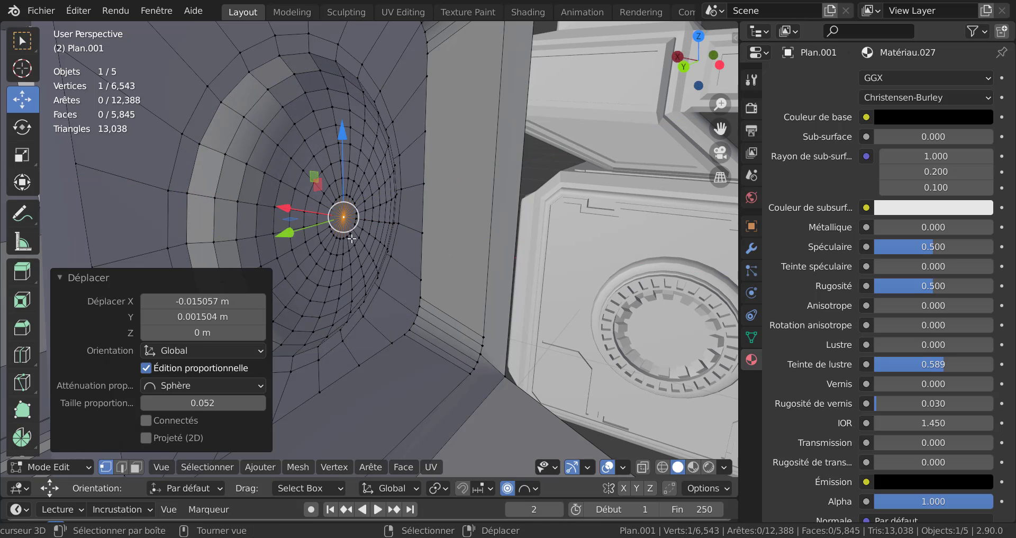
- Switch to the left orthographic view and show the reshaped lens in Material Preview shading
{"action": "scroll", "coordinate": [353, 239], "scroll_direction": "down", "scroll_amount": 3}
{"action": "middle_click_drag", "start_coordinate": [390, 294], "coordinate": [311, 268]}
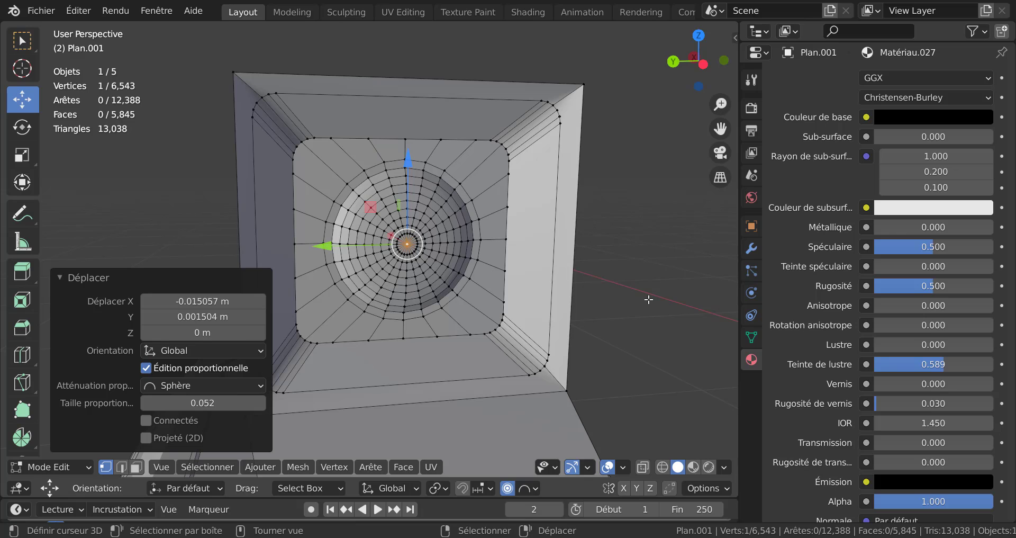
{"action": "key", "text": "KP_1"}
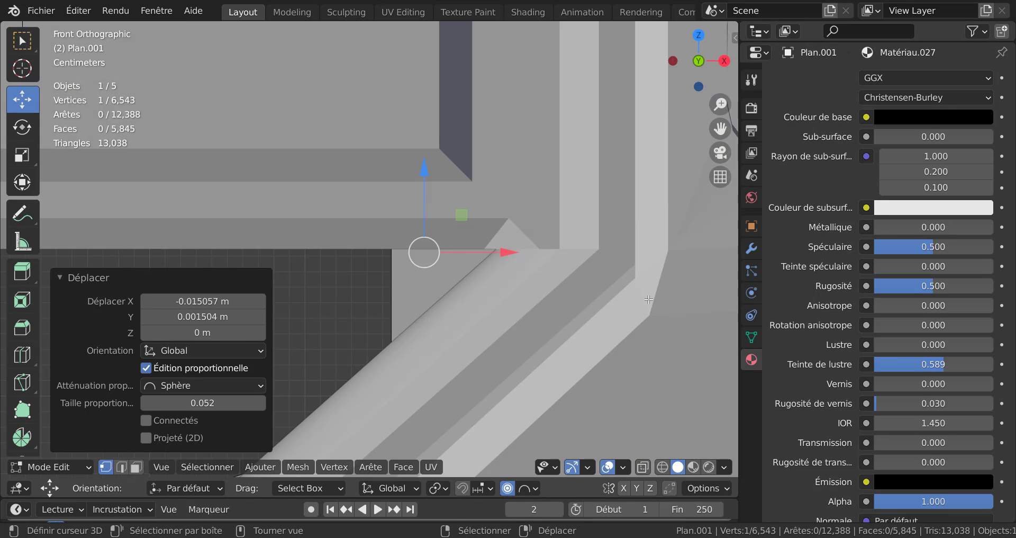
{"action": "key", "text": "KP_3"}
{"action": "key", "text": "ctrl+KP_3"}
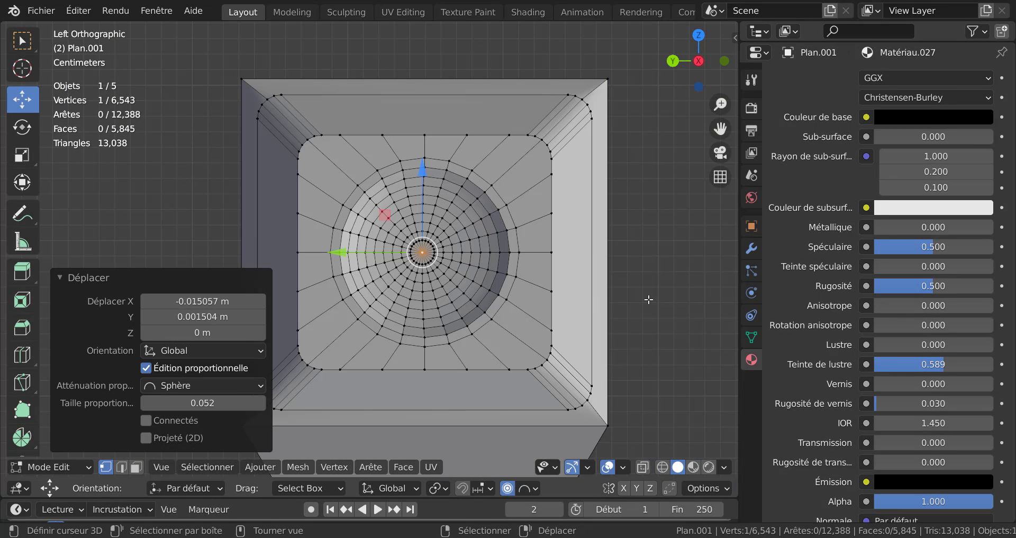
{"action": "left_click", "coordinate": [710, 468]}
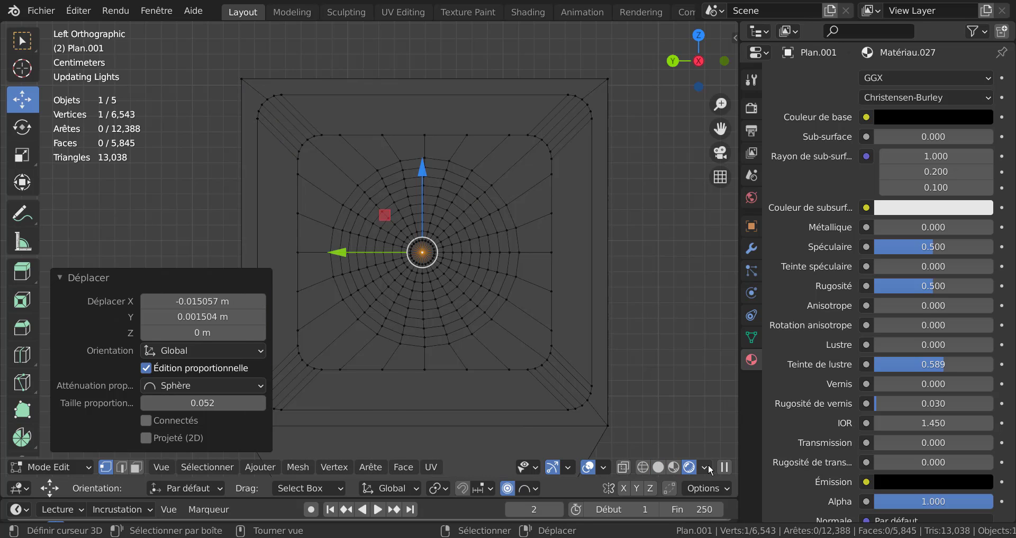
{"action": "left_click", "coordinate": [708, 463]}
{"action": "left_click", "coordinate": [692, 466]}
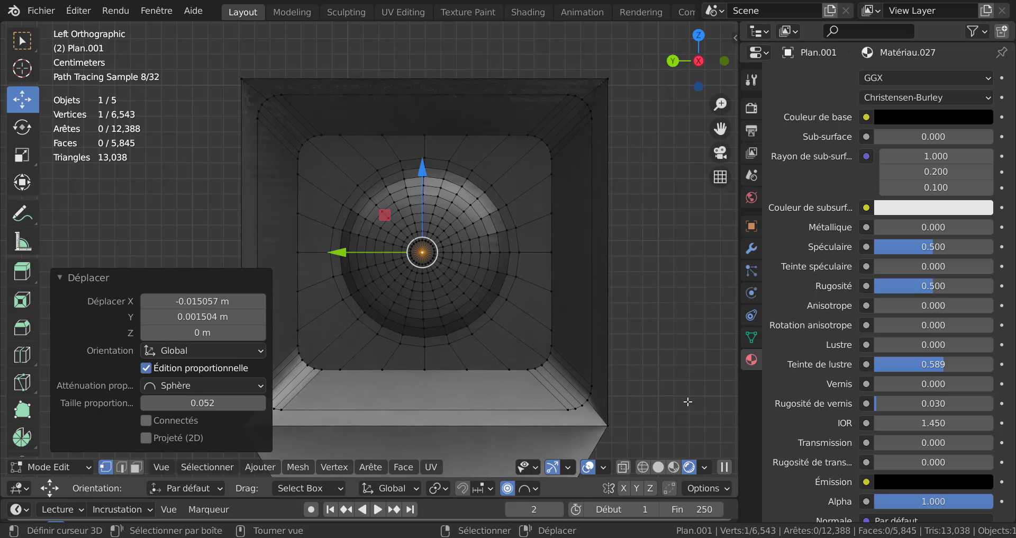
{"action": "left_click", "coordinate": [675, 466]}
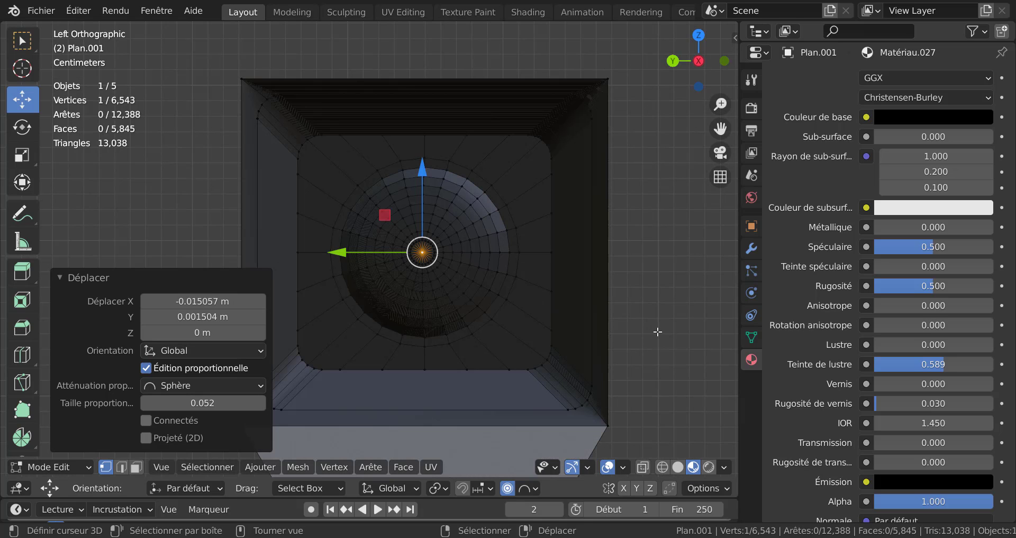
- Grow the selection nine times from the centre vertex until it covers all the rings of the lens
{"action": "key", "text": "ctrl+KP_Add"}
{"action": "key", "text": "ctrl+KP_Add"}
{"action": "key", "text": "ctrl+KP_Add"}
{"action": "key", "text": "ctrl+KP_Add"}
{"action": "key", "text": "ctrl+KP_Add"}
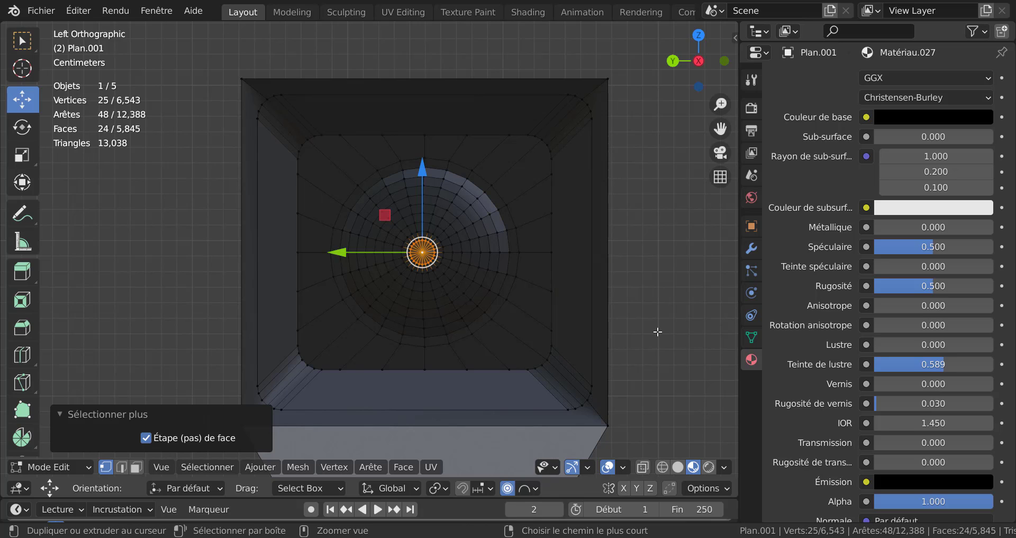
{"action": "key", "text": "ctrl+KP_Add"}
{"action": "key", "text": "ctrl+KP_Add"}
{"action": "key", "text": "ctrl+KP_Add"}
{"action": "key", "text": "ctrl+KP_Add"}
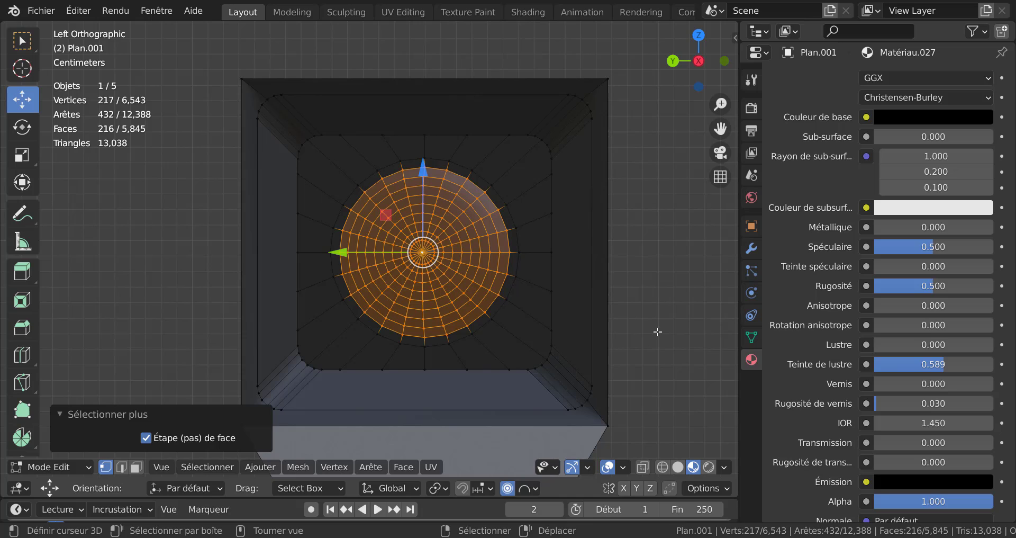
- Assign the material Matériau.035 with the lens photo to the selected faces and open the UV Editing workspace
{"action": "scroll", "coordinate": [935, 174], "scroll_direction": "up", "scroll_amount": 10}
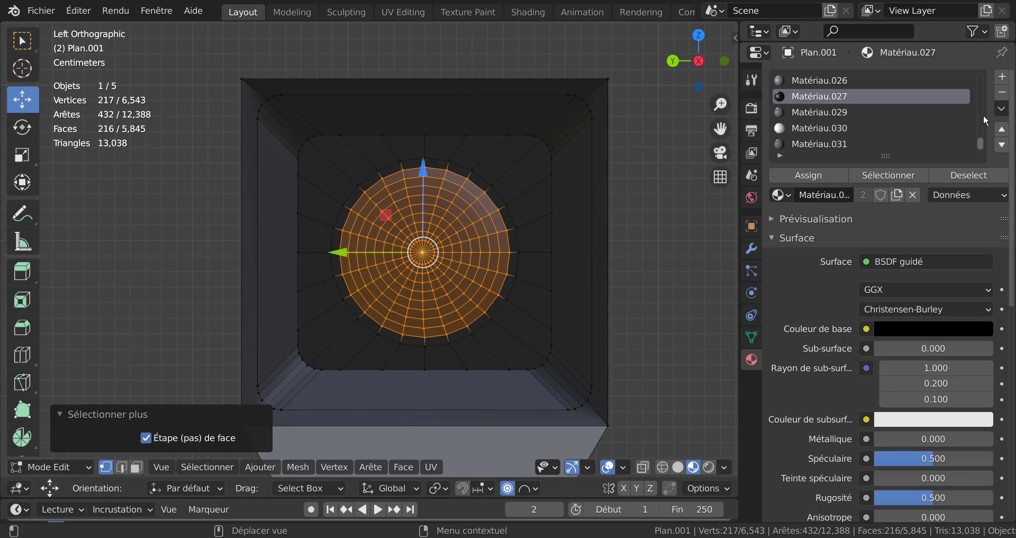
{"action": "scroll", "coordinate": [979, 109], "scroll_direction": "down", "scroll_amount": 1}
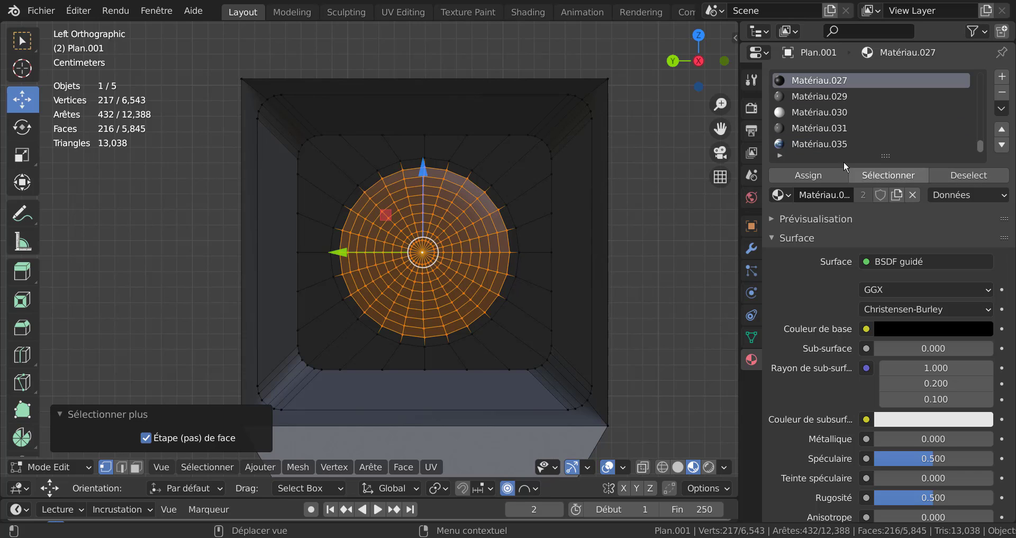
{"action": "left_click", "coordinate": [812, 144]}
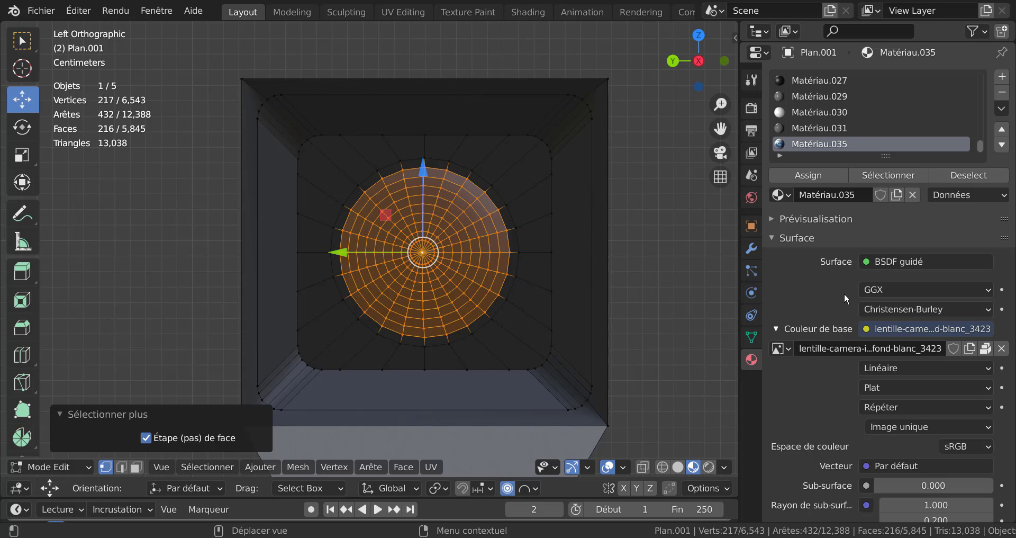
{"action": "left_click", "coordinate": [823, 174]}
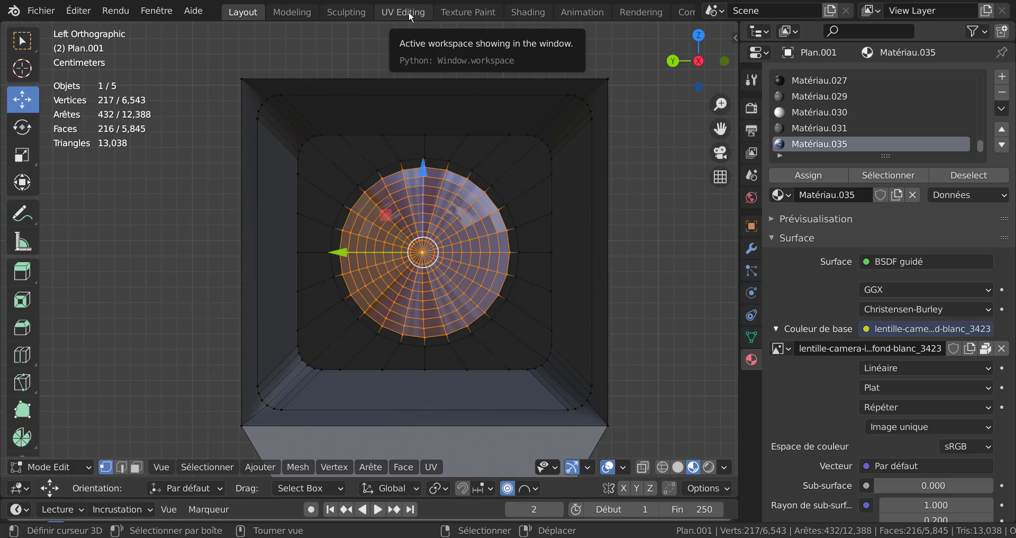
{"action": "left_click", "coordinate": [395, 15]}
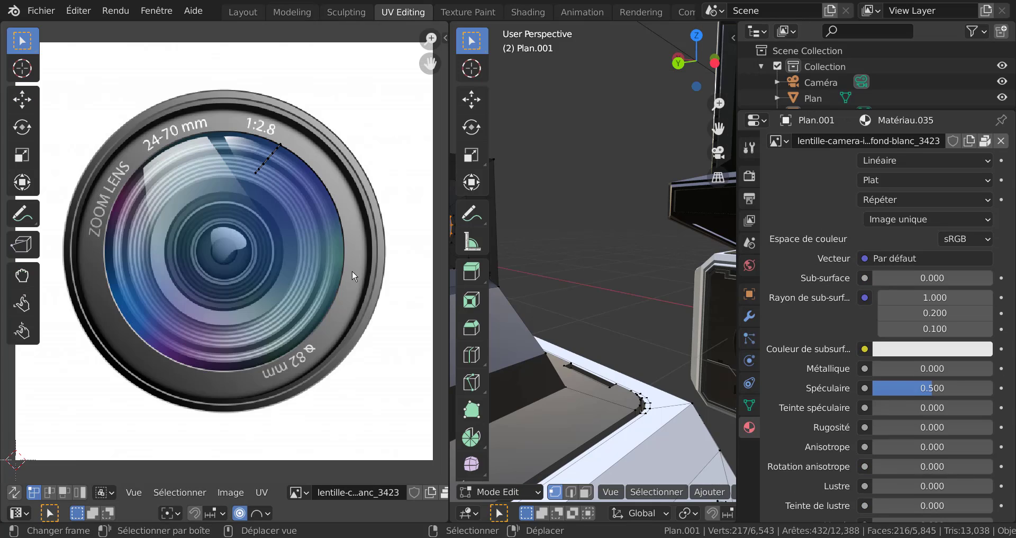
- From the left orthographic view, unwrap the selected lens faces with Project from View
{"action": "scroll", "coordinate": [642, 389], "scroll_direction": "down", "scroll_amount": 6}
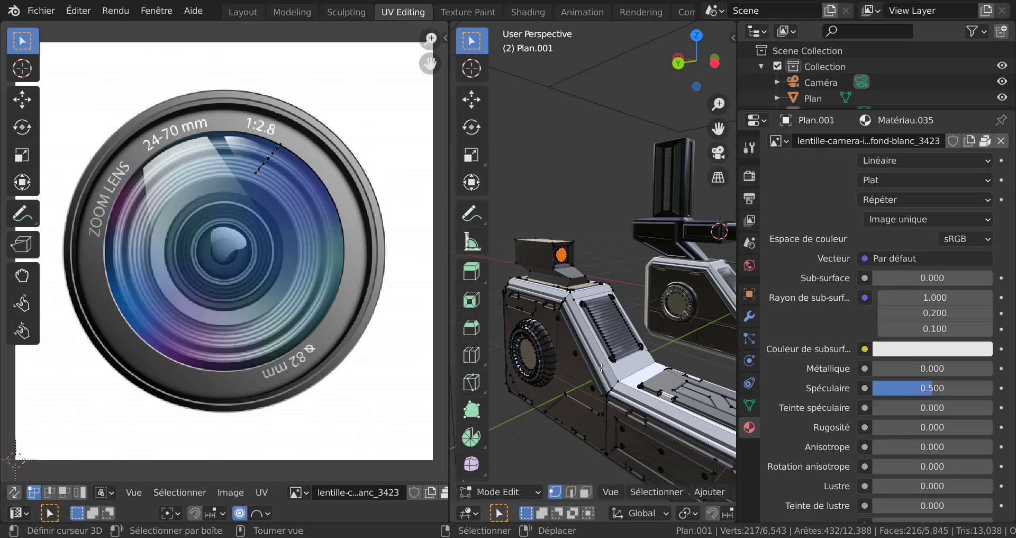
{"action": "key", "text": "ctrl+KP_3"}
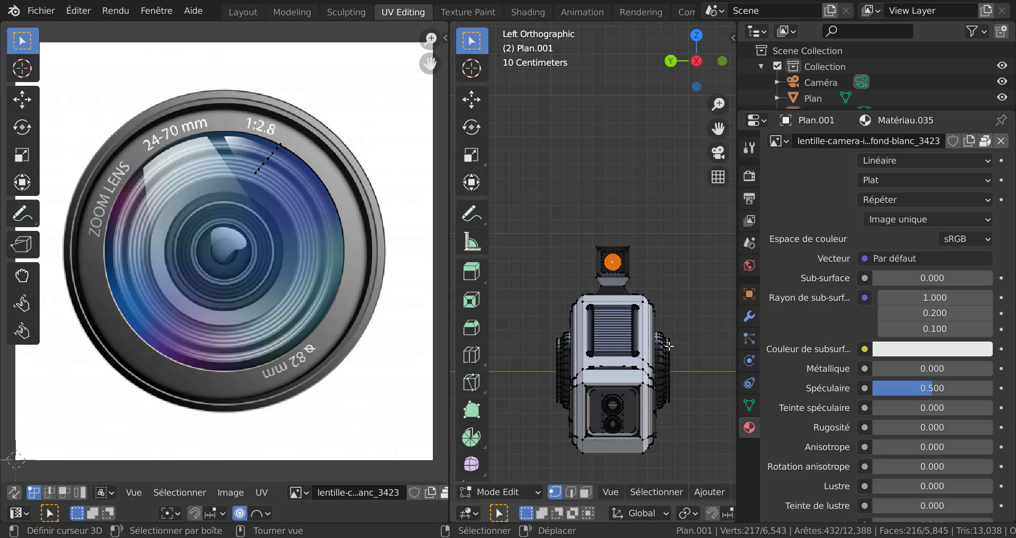
{"action": "left_click_drag", "start_coordinate": [738, 289], "coordinate": [915, 298]}
{"action": "middle_click_drag", "start_coordinate": [839, 309], "coordinate": [767, 284], "text": "shift"}
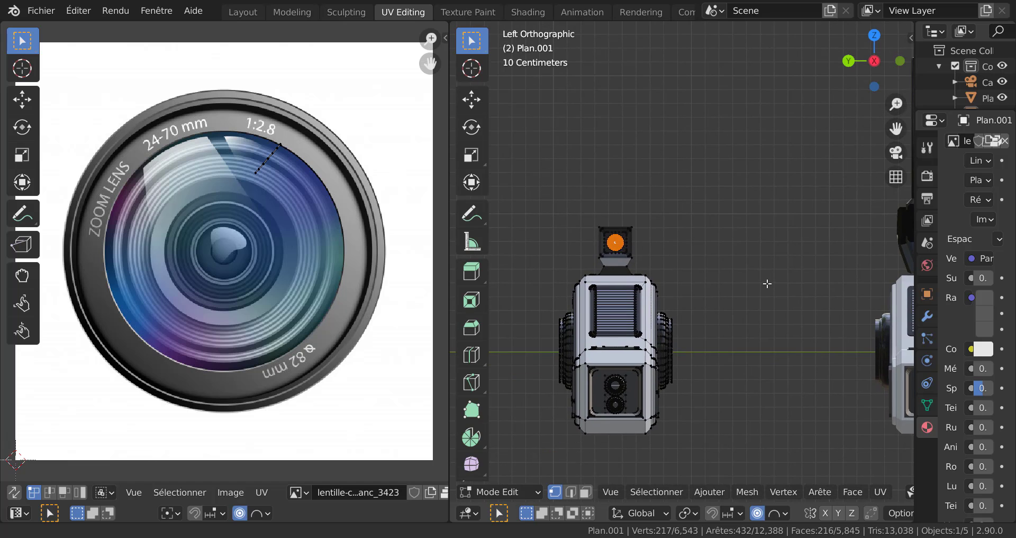
{"action": "scroll", "coordinate": [733, 254], "scroll_direction": "up", "scroll_amount": 7}
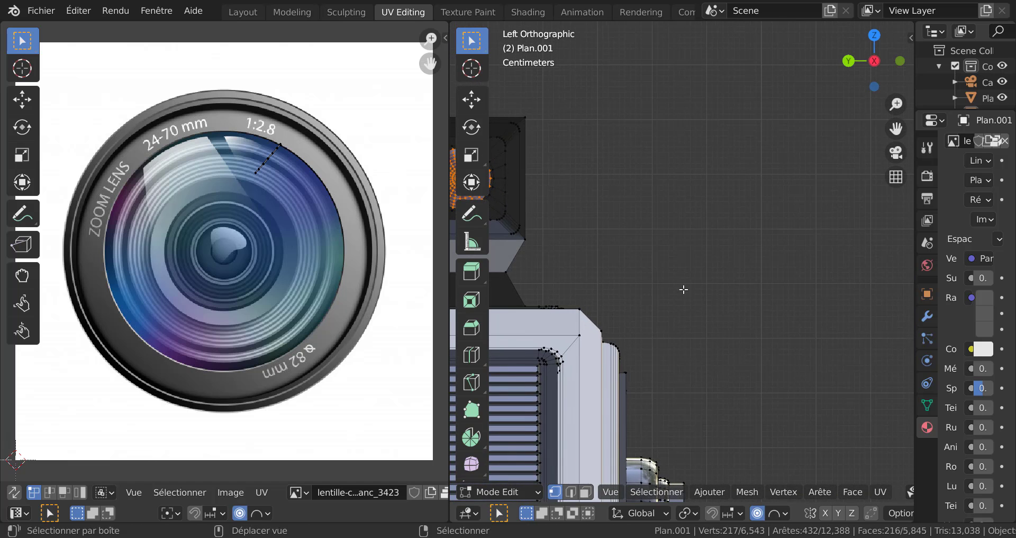
{"action": "middle_click_drag", "start_coordinate": [656, 284], "coordinate": [819, 313], "text": "shift"}
{"action": "middle_click_drag", "start_coordinate": [759, 278], "coordinate": [855, 325], "text": "ctrl"}
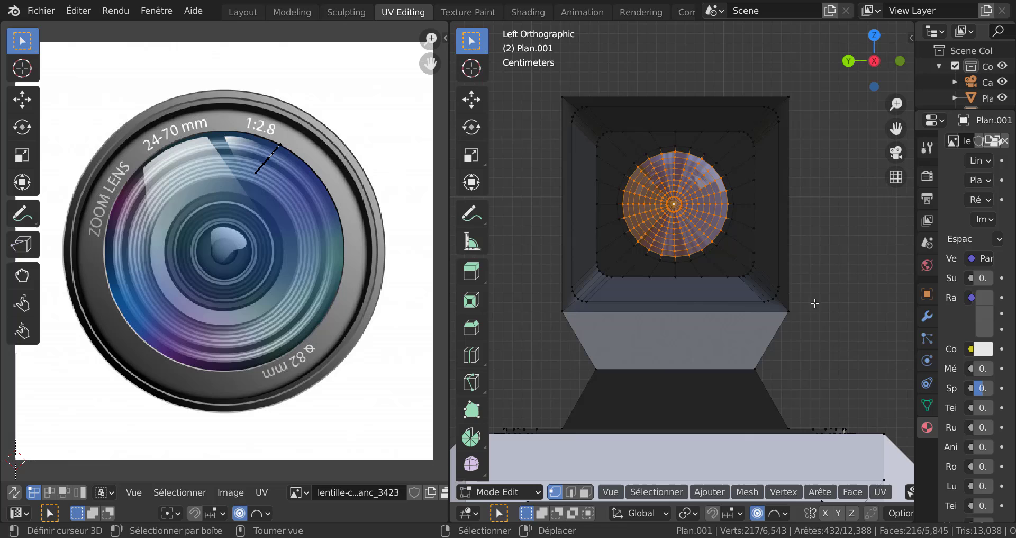
{"action": "left_click", "coordinate": [753, 491]}
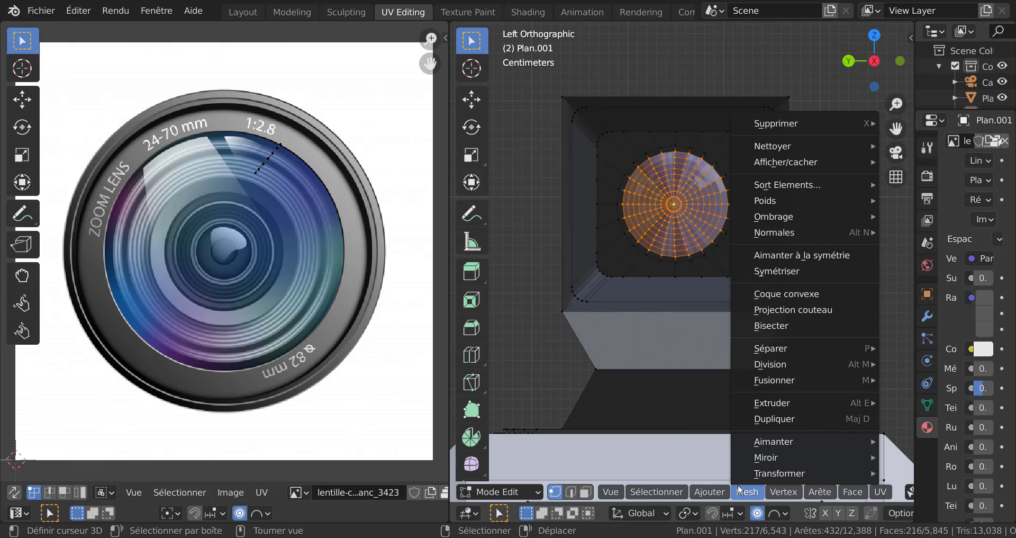
{"action": "mouse_move", "coordinate": [703, 496]}
{"action": "scroll", "coordinate": [803, 486], "scroll_direction": "down", "scroll_amount": 3}
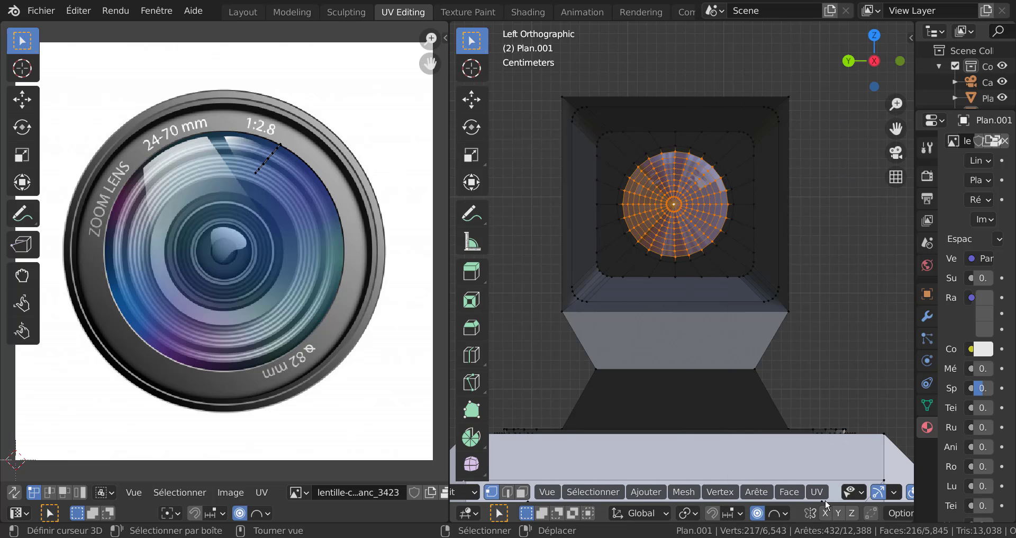
{"action": "left_click", "coordinate": [818, 492]}
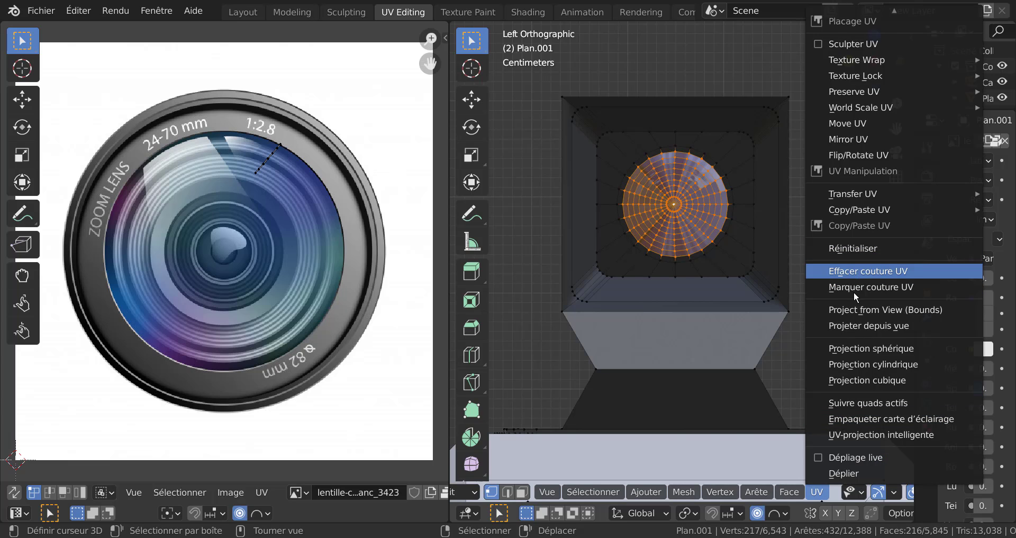
{"action": "left_click", "coordinate": [856, 326]}
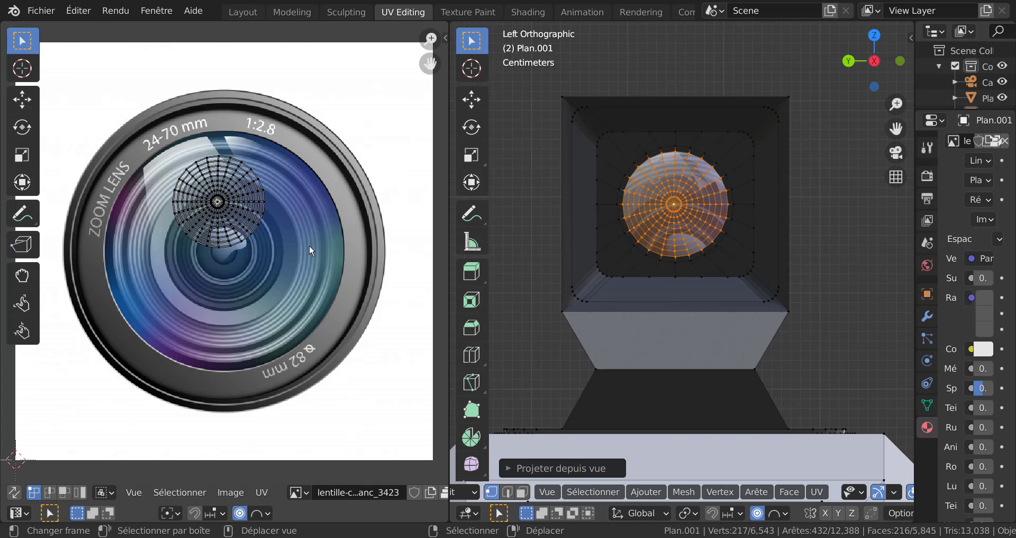
- Select all the lens UVs, centre them on the lens photo and scale them about 3.46 times to match its outer rim
{"action": "key", "text": "a"}
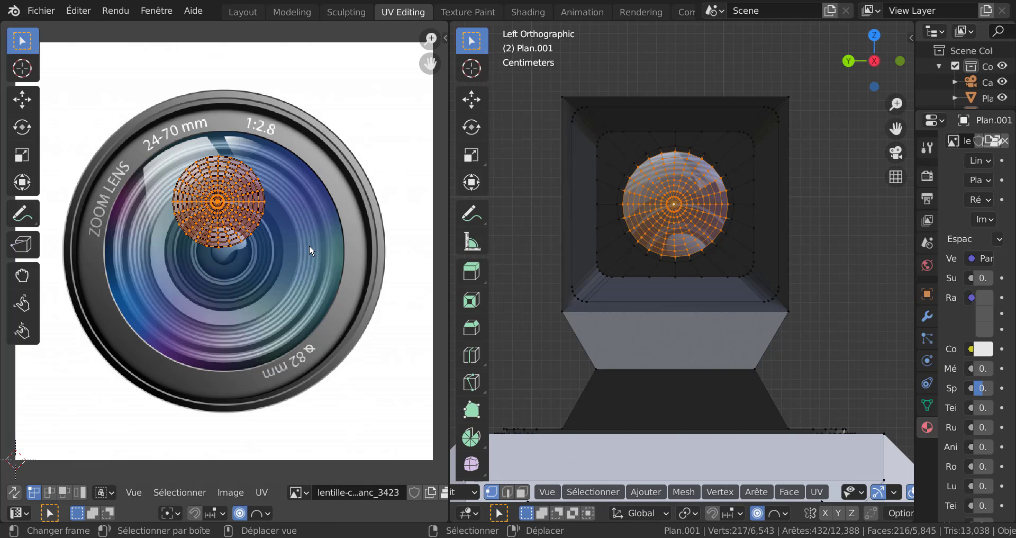
{"action": "key", "text": "g"}
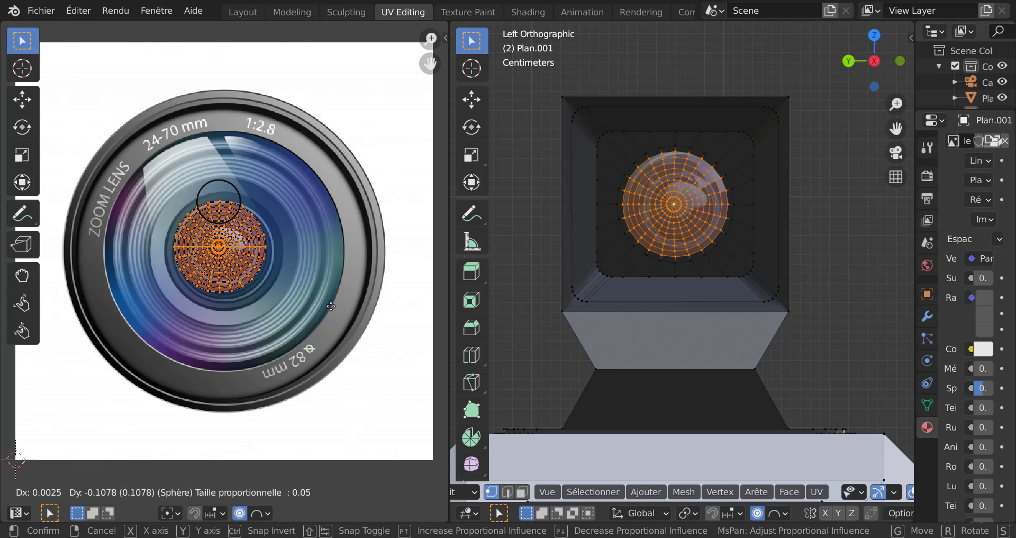
{"action": "left_click", "coordinate": [373, 334]}
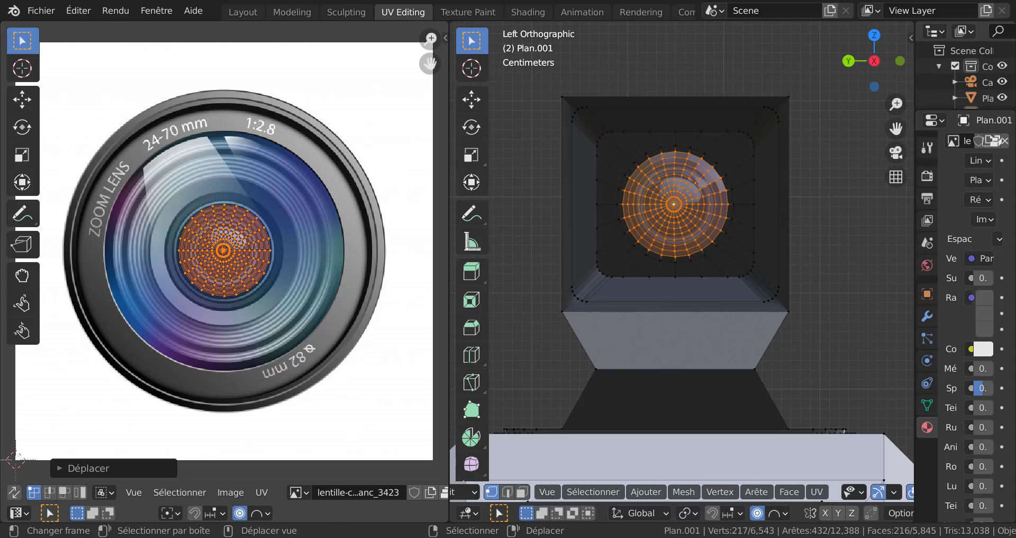
{"action": "key", "text": "s"}
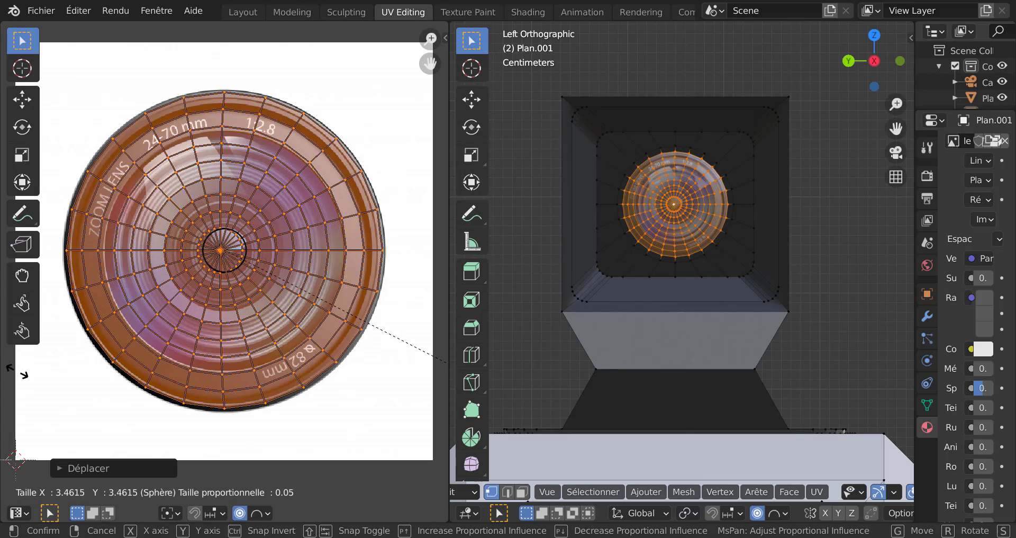
{"action": "left_click", "coordinate": [21, 374]}
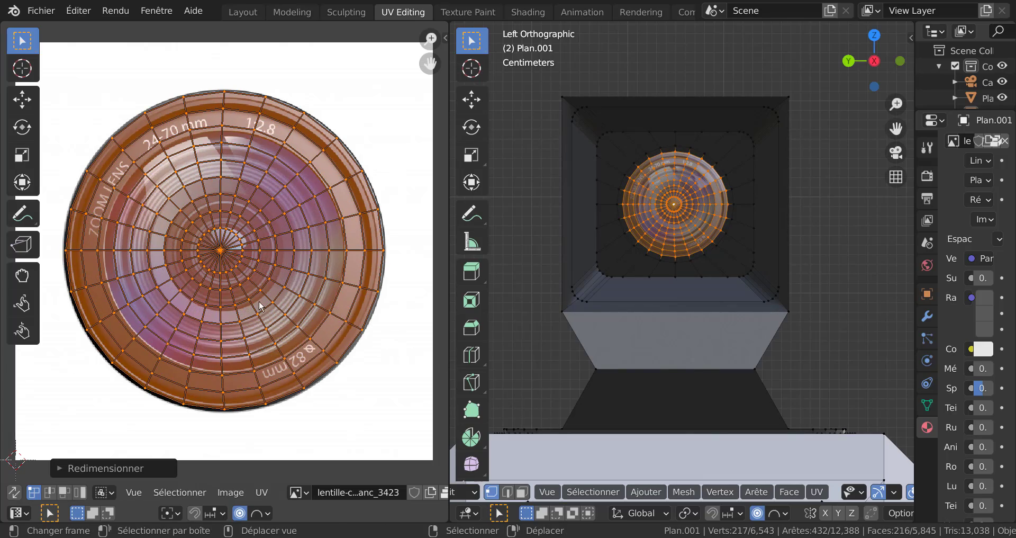
- Leave Edit Mode and inspect the textured lens up close, returning to the Layout workspace
{"action": "key", "text": "Tab"}
{"action": "middle_click_drag", "start_coordinate": [523, 282], "coordinate": [570, 287]}
{"action": "scroll", "coordinate": [563, 261], "scroll_direction": "up", "scroll_amount": 5}
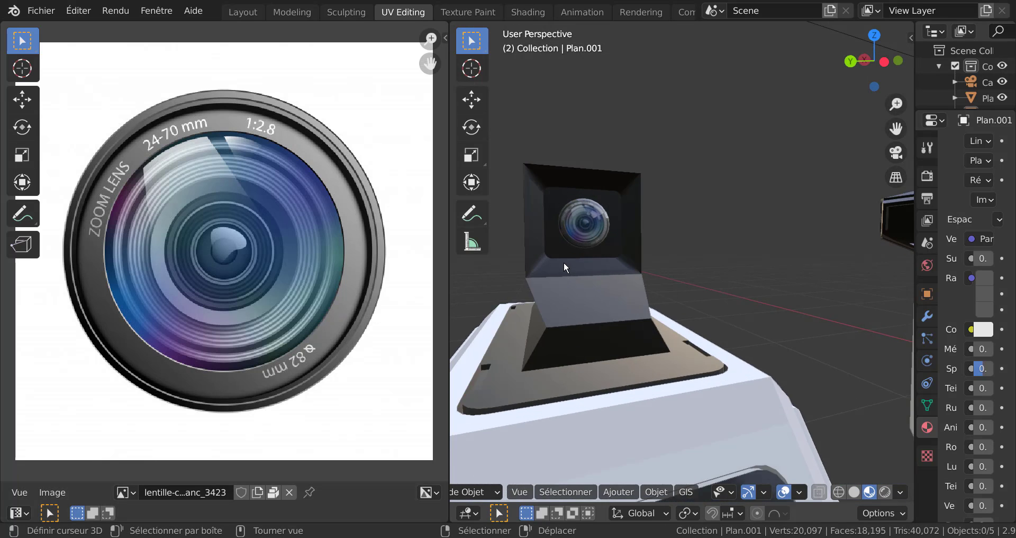
{"action": "middle_click_drag", "start_coordinate": [770, 244], "coordinate": [609, 161]}
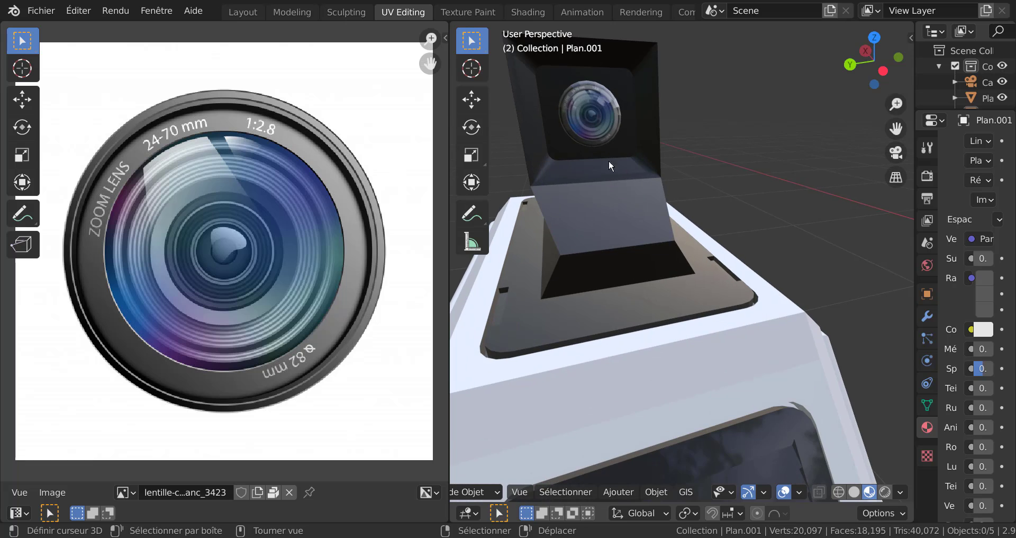
{"action": "scroll", "coordinate": [639, 170], "scroll_direction": "down", "scroll_amount": 4}
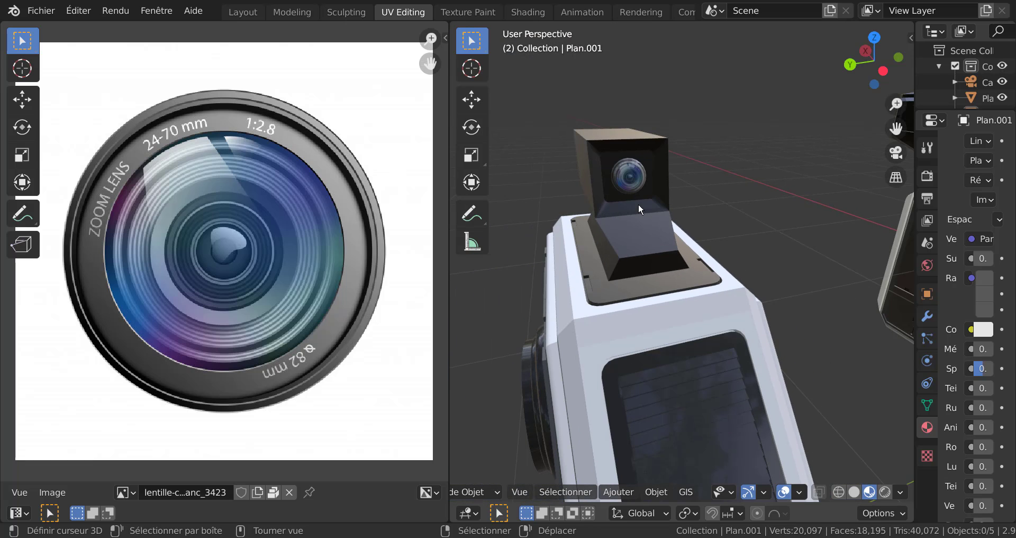
{"action": "left_click", "coordinate": [241, 11]}
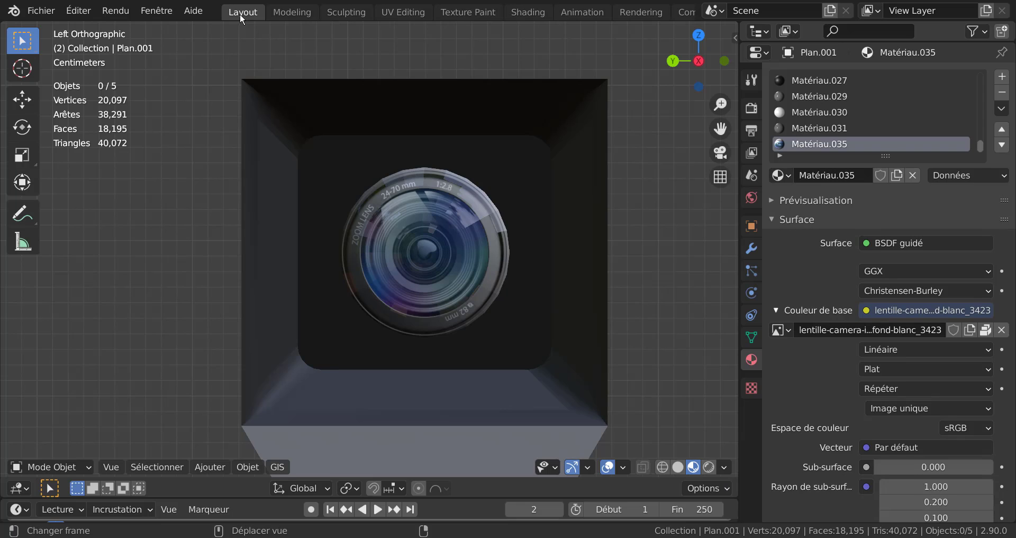
{"action": "scroll", "coordinate": [500, 226], "scroll_direction": "up", "scroll_amount": 4}
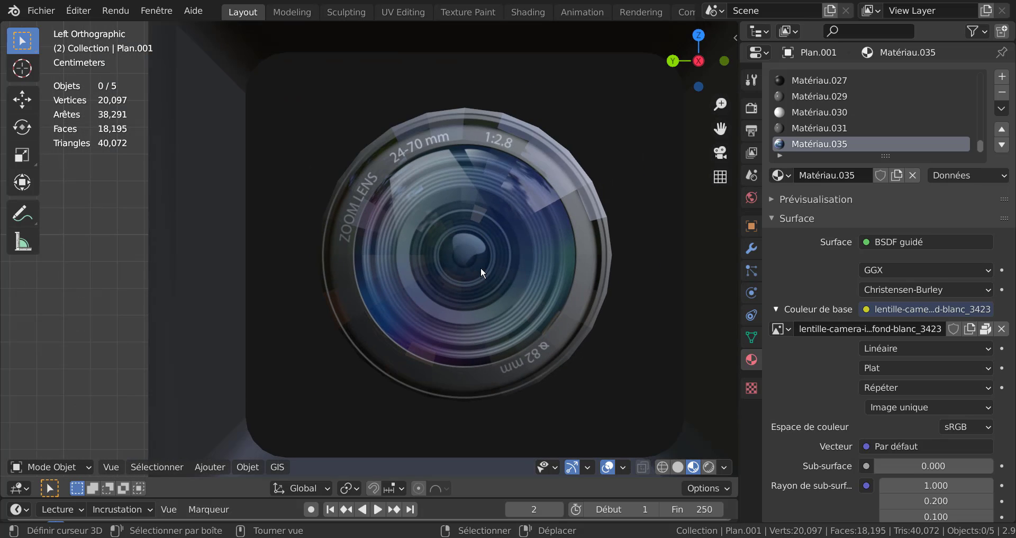
{"action": "middle_click_drag", "start_coordinate": [481, 267], "coordinate": [513, 270]}
{"action": "scroll", "coordinate": [983, 449], "scroll_direction": "down", "scroll_amount": 5}
{"action": "scroll", "coordinate": [984, 445], "scroll_direction": "down", "scroll_amount": 5}
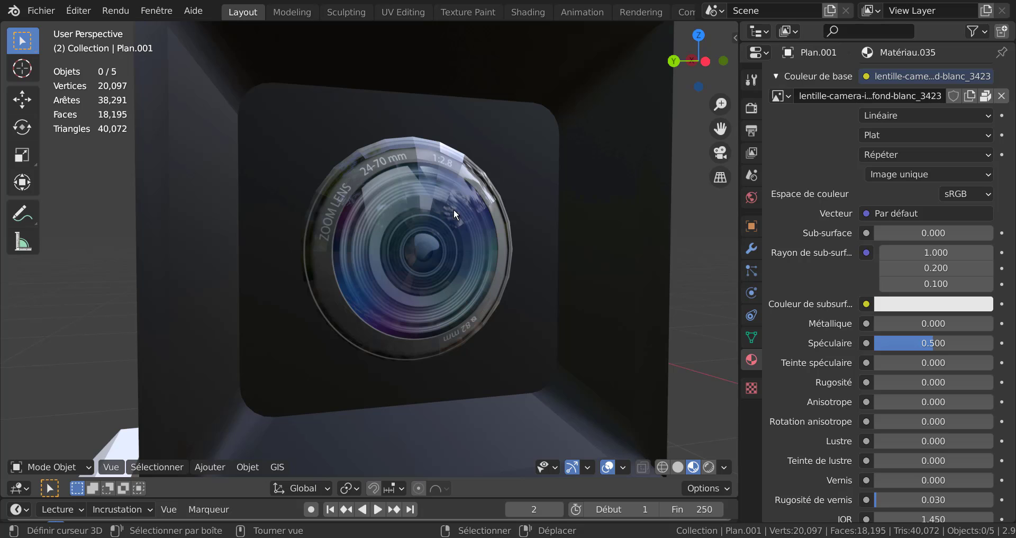
- Apply smooth shading to the selected lens faces and return to Object Mode
{"action": "key", "text": "Tab"}
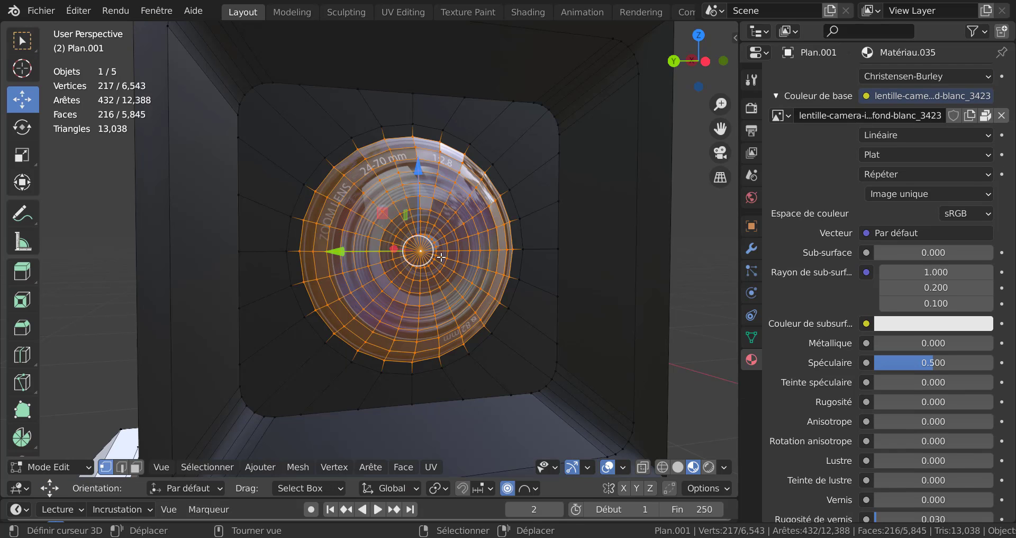
{"action": "left_click", "coordinate": [397, 467]}
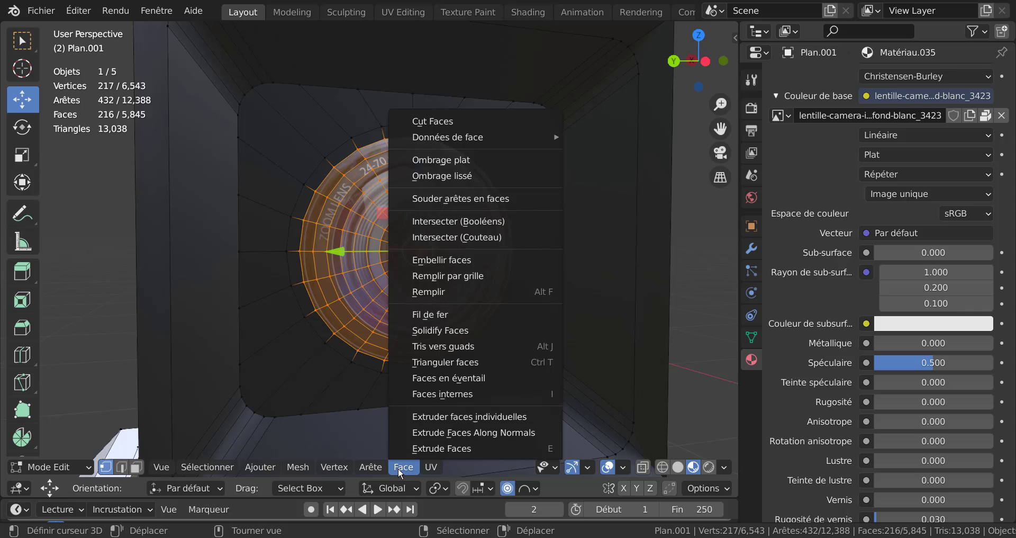
{"action": "left_click", "coordinate": [442, 175]}
{"action": "key", "text": "Tab"}
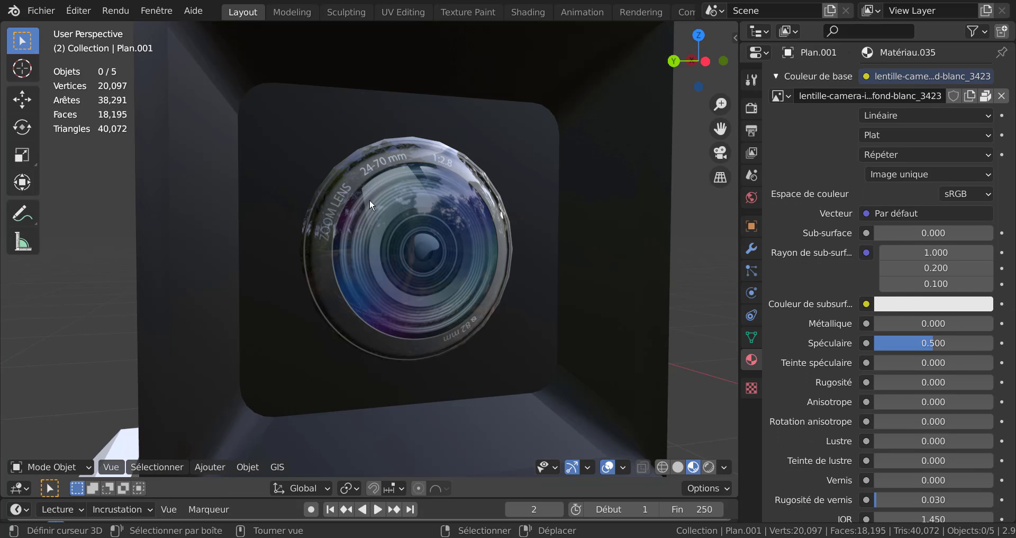
{"action": "scroll", "coordinate": [431, 193], "scroll_direction": "down", "scroll_amount": 3}
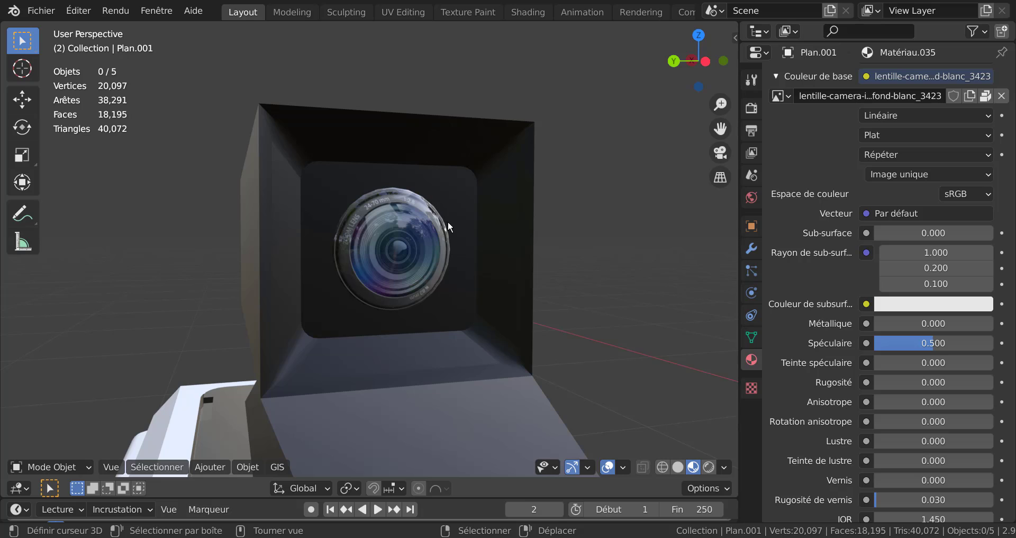
{"action": "scroll", "coordinate": [449, 228], "scroll_direction": "up", "scroll_amount": 1}
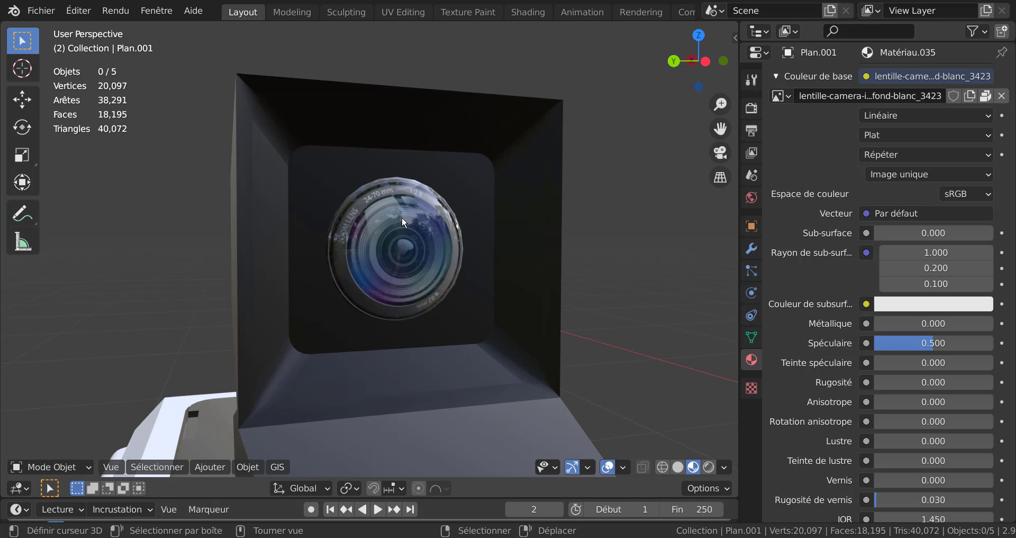
{"action": "left_click", "coordinate": [41, 11]}
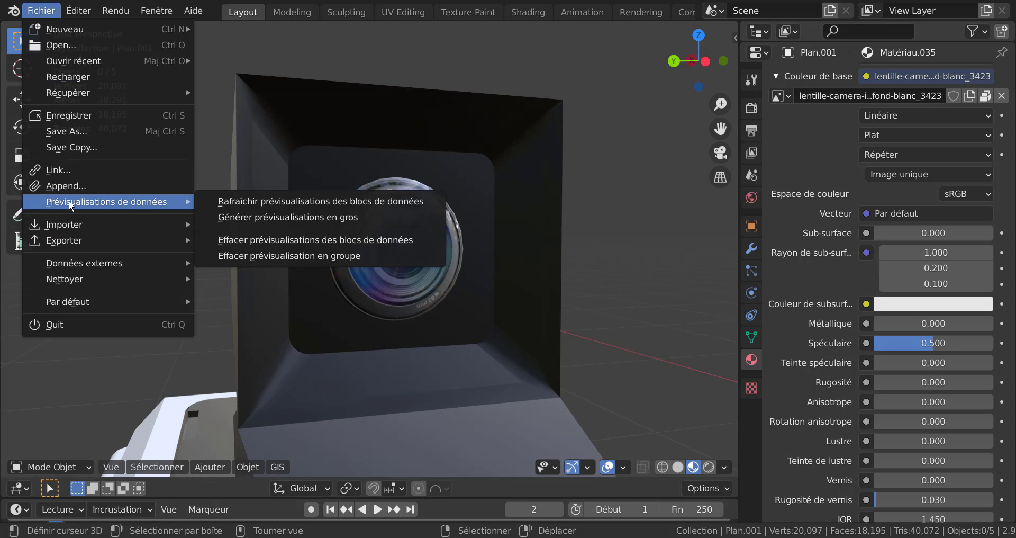
{"action": "mouse_move", "coordinate": [78, 263]}
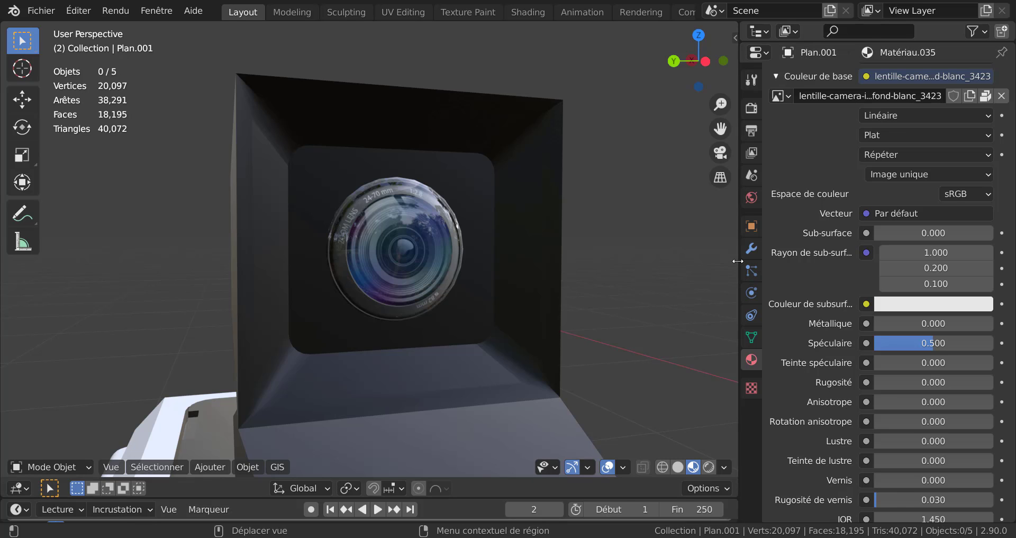
- In face selection mode, select the ring of faces around the lens and extrude it about 0.0037 m along its normal
{"action": "left_click_drag", "start_coordinate": [739, 260], "coordinate": [916, 254]}
{"action": "middle_click_drag", "start_coordinate": [916, 254], "coordinate": [822, 254]}
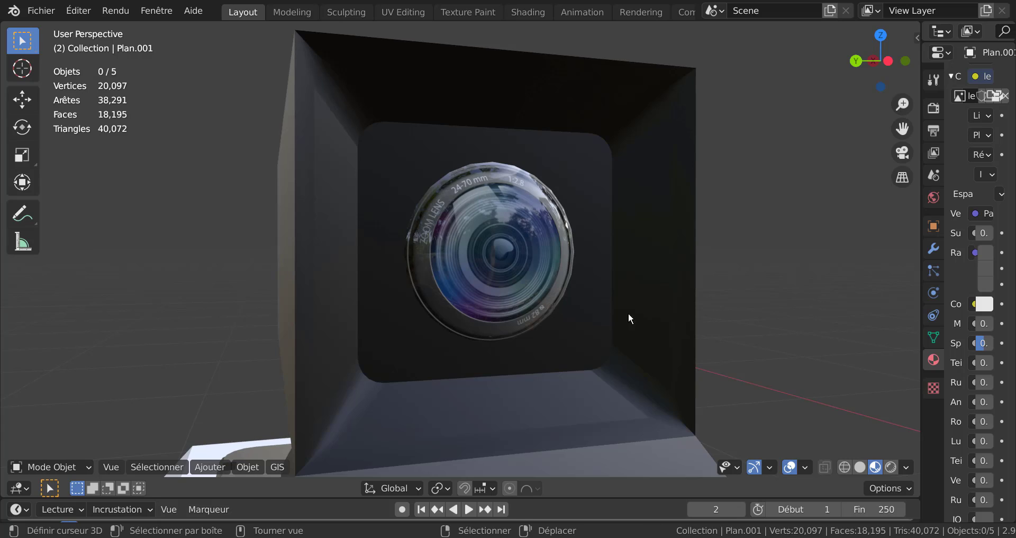
{"action": "key", "text": "Tab"}
{"action": "scroll", "coordinate": [627, 302], "scroll_direction": "up", "scroll_amount": 3}
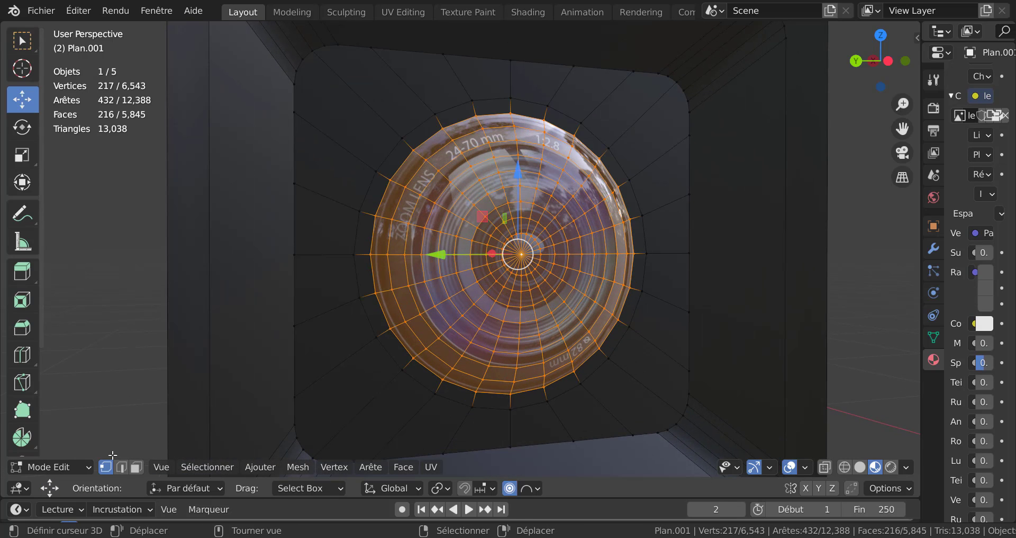
{"action": "left_click", "coordinate": [137, 467]}
{"action": "key", "text": "x"}
{"action": "key", "text": "Escape"}
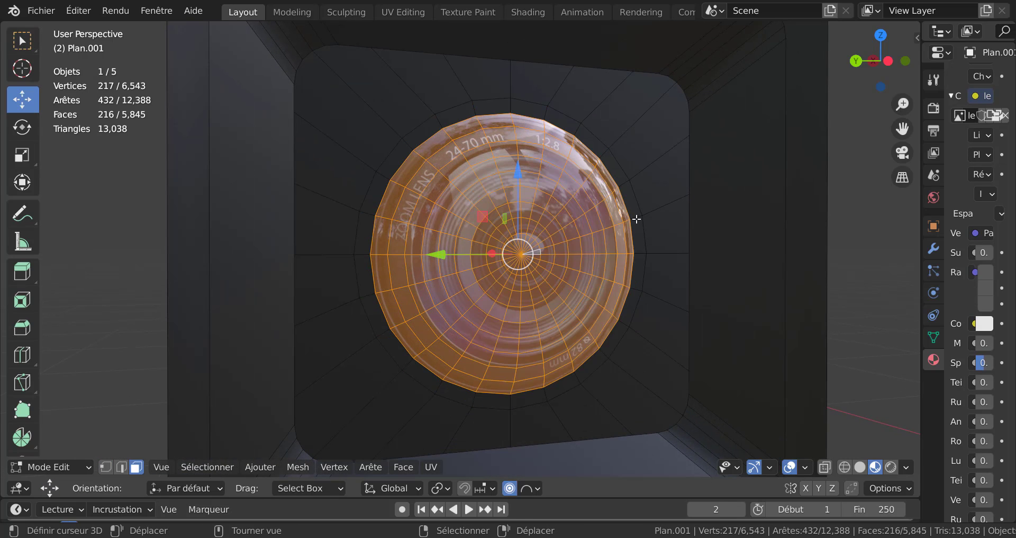
{"action": "left_click", "coordinate": [636, 216], "text": "alt"}
{"action": "middle_click_drag", "start_coordinate": [636, 216], "coordinate": [662, 262]}
{"action": "key", "text": "e"}
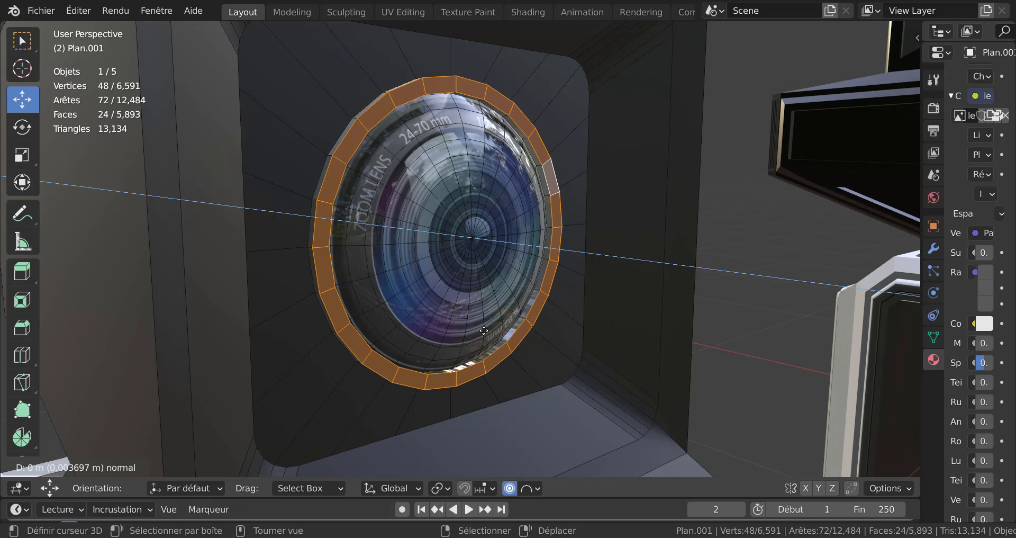
{"action": "left_click", "coordinate": [483, 329]}
{"action": "key", "text": "Tab"}
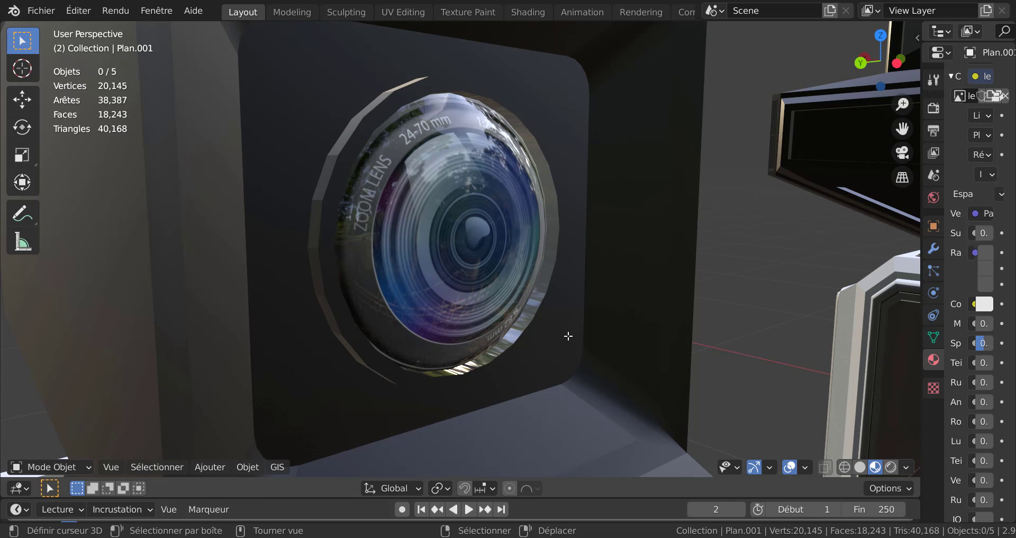
- Return to editing the ring mesh and grow the face selection by one step to include the ring's side faces
{"action": "key", "text": "Tab"}
{"action": "key", "text": "Tab"}
{"action": "mouse_move", "coordinate": [562, 329]}
{"action": "middle_mouse_down"}
{"action": "mouse_move", "coordinate": [499, 307]}
{"action": "mouse_move", "coordinate": [516, 289]}
{"action": "mouse_move", "coordinate": [549, 322]}
{"action": "middle_mouse_up"}
{"action": "key", "text": "Tab"}
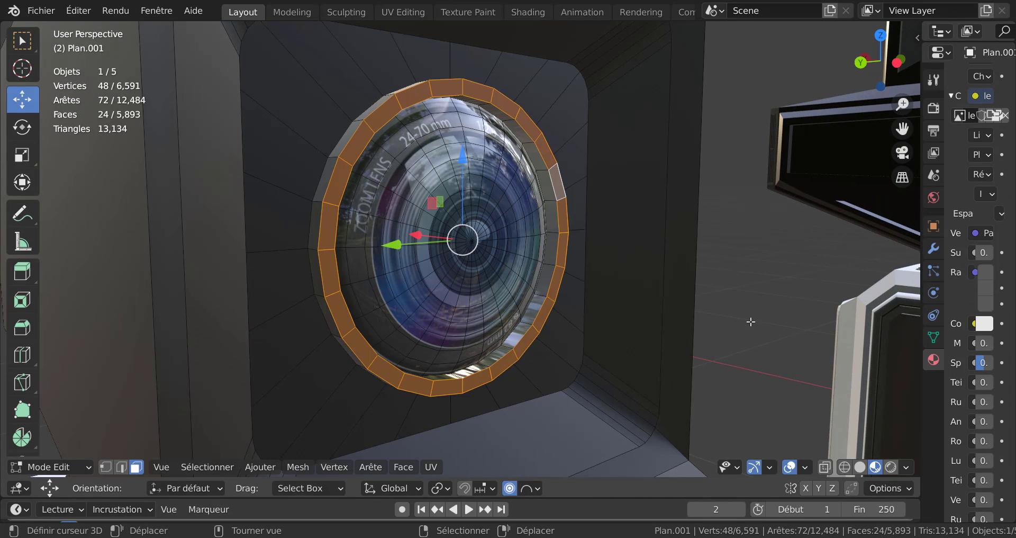
{"action": "key", "text": "ctrl+KP_Add"}
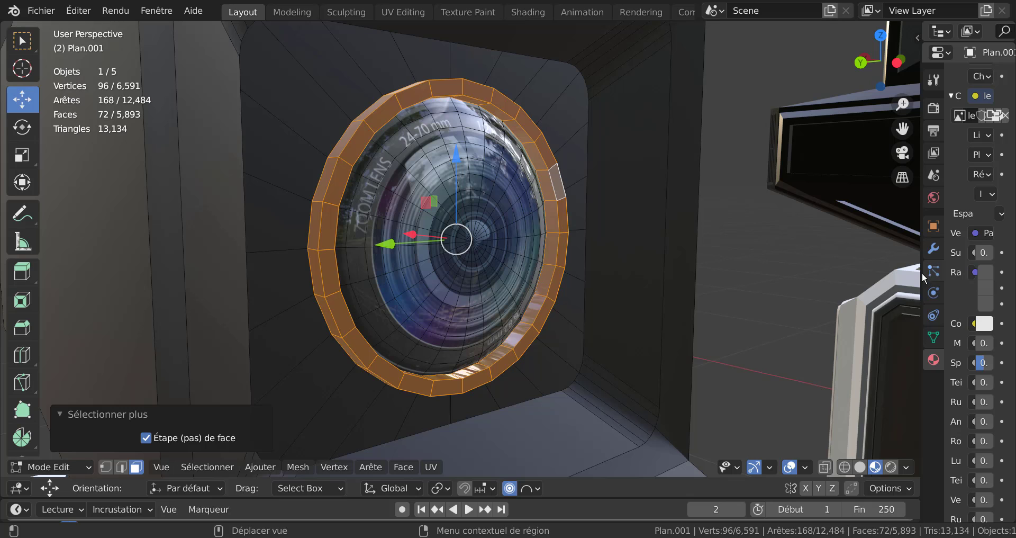
- Add a material slot with a new material and assign it to the selected ring faces
{"action": "left_click_drag", "start_coordinate": [922, 272], "coordinate": [689, 272]}
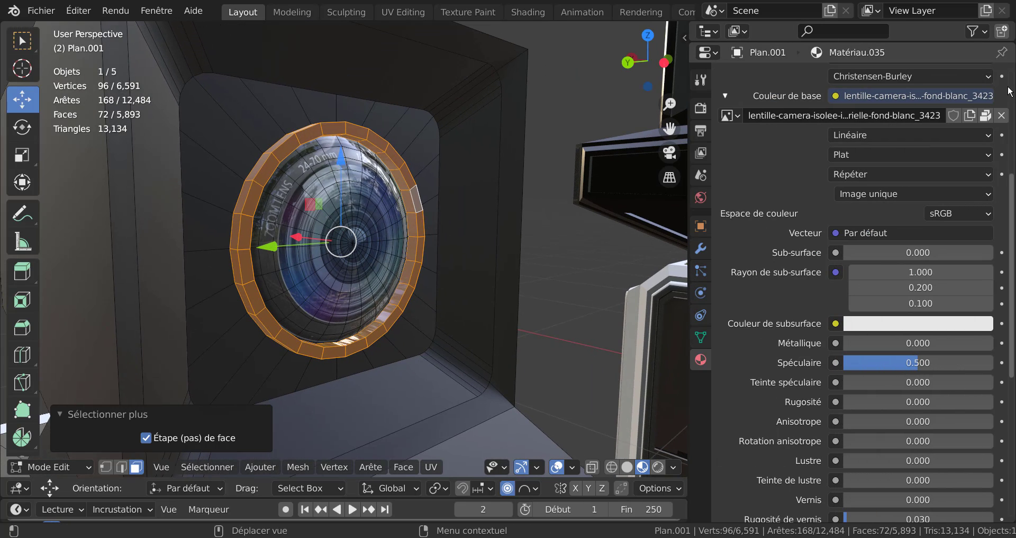
{"action": "scroll", "coordinate": [1009, 91], "scroll_direction": "up", "scroll_amount": 10}
{"action": "left_click", "coordinate": [1002, 76]}
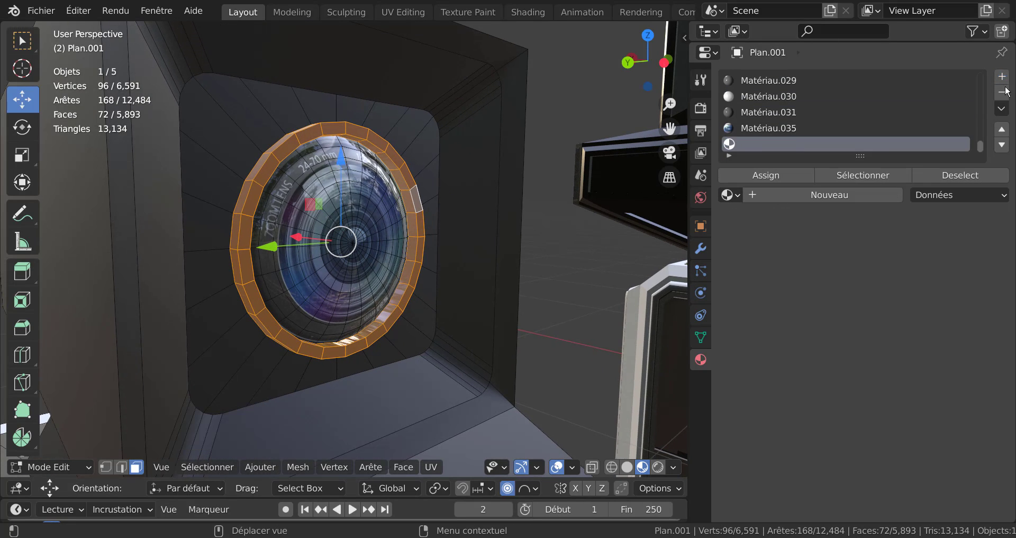
{"action": "left_click", "coordinate": [847, 194]}
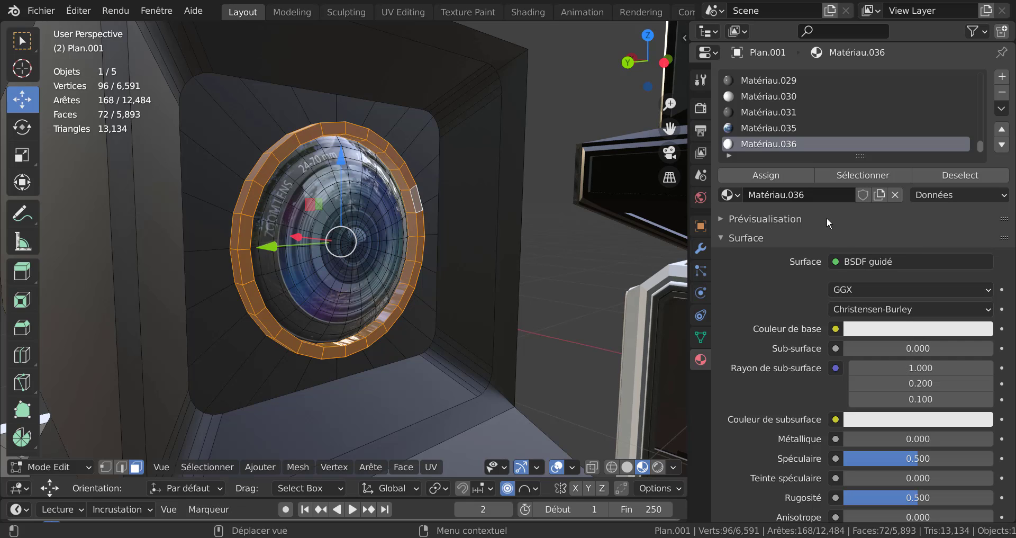
{"action": "left_click", "coordinate": [763, 177]}
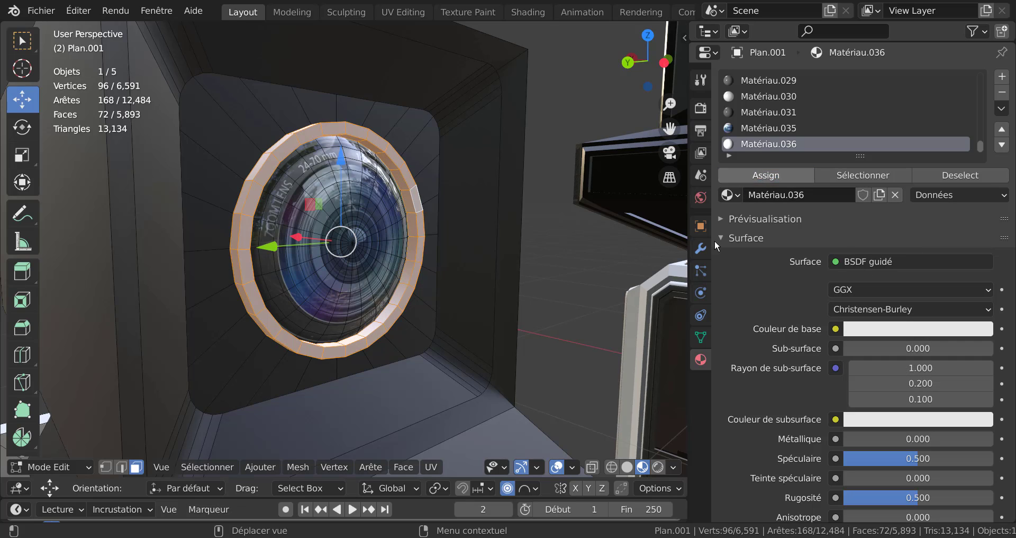
- Darken the ring material's base colour to a mid grey and inspect the ring in Object Mode
{"action": "left_click", "coordinate": [936, 329]}
{"action": "left_click_drag", "start_coordinate": [981, 124], "coordinate": [981, 170]}
{"action": "key", "text": "Tab"}
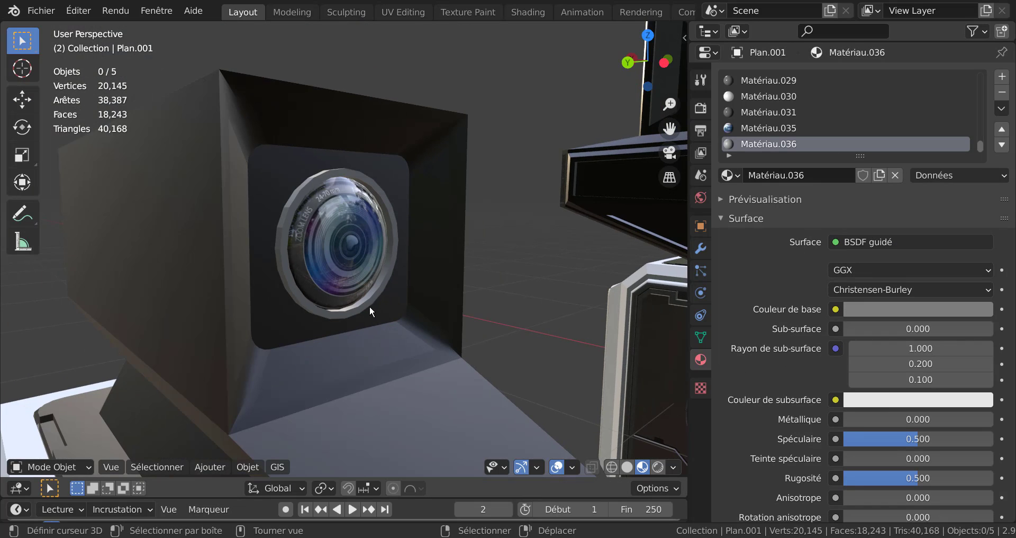
{"action": "scroll", "coordinate": [373, 306], "scroll_direction": "up", "scroll_amount": 2}
{"action": "key", "text": "Tab"}
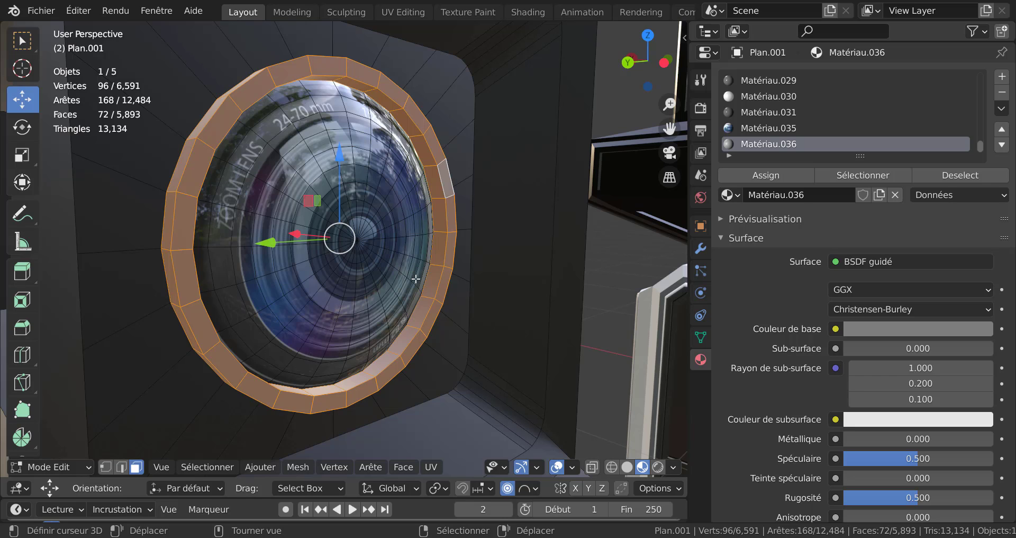
{"action": "key", "text": "Tab"}
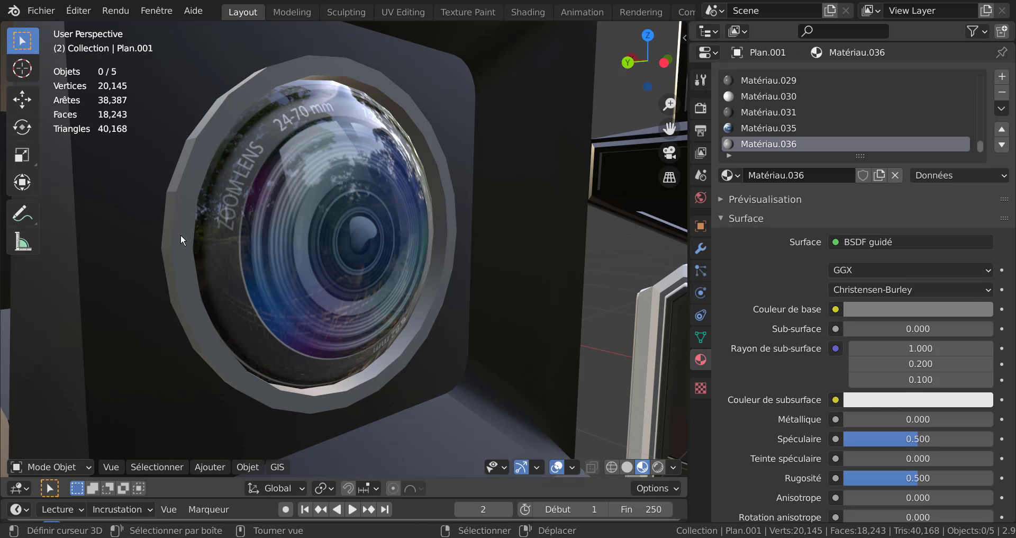
{"action": "middle_click_drag", "start_coordinate": [178, 179], "coordinate": [263, 160]}
- In edge selection mode, select the ring's outer front edge loop and subdivide it with one cut
{"action": "key", "text": "Tab"}
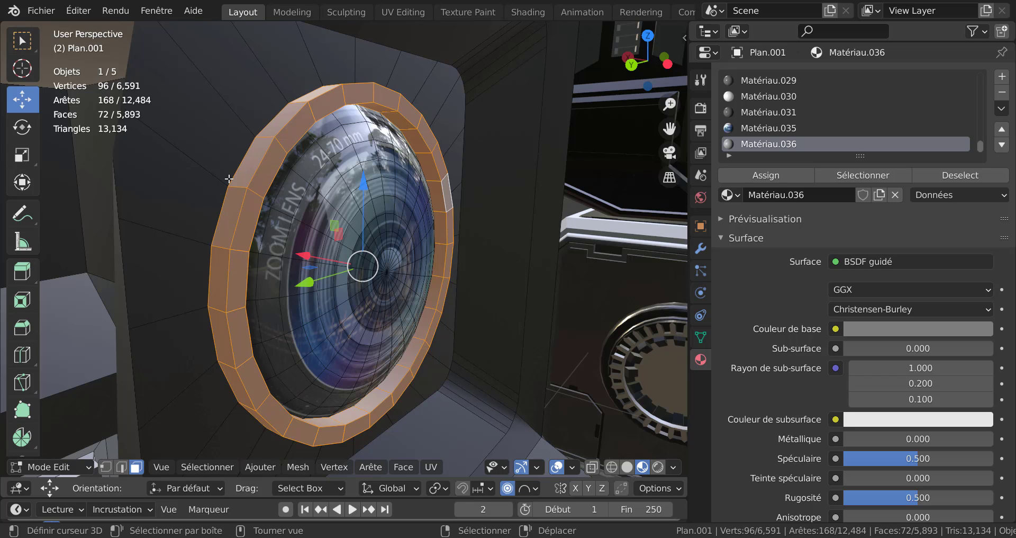
{"action": "left_click", "coordinate": [261, 172]}
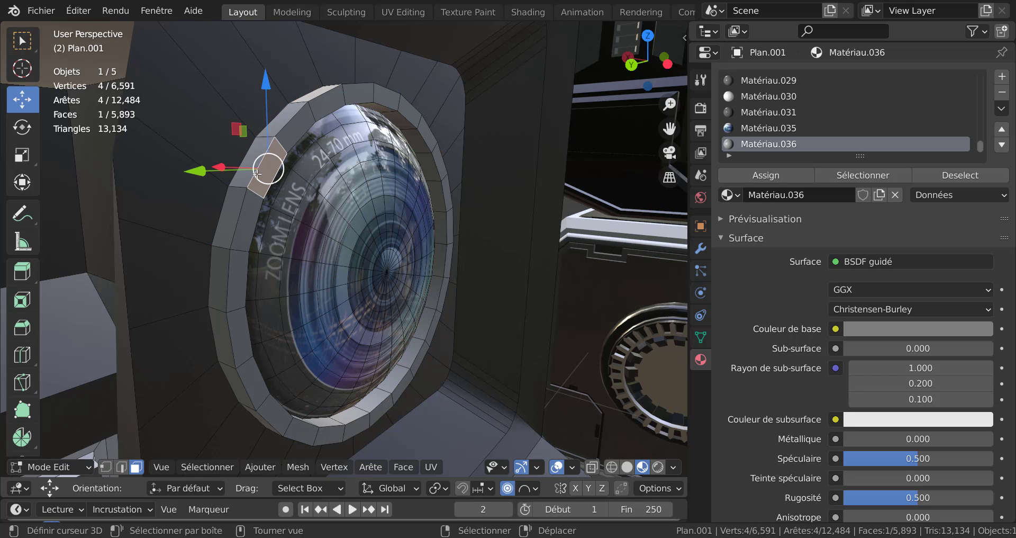
{"action": "key", "text": "2"}
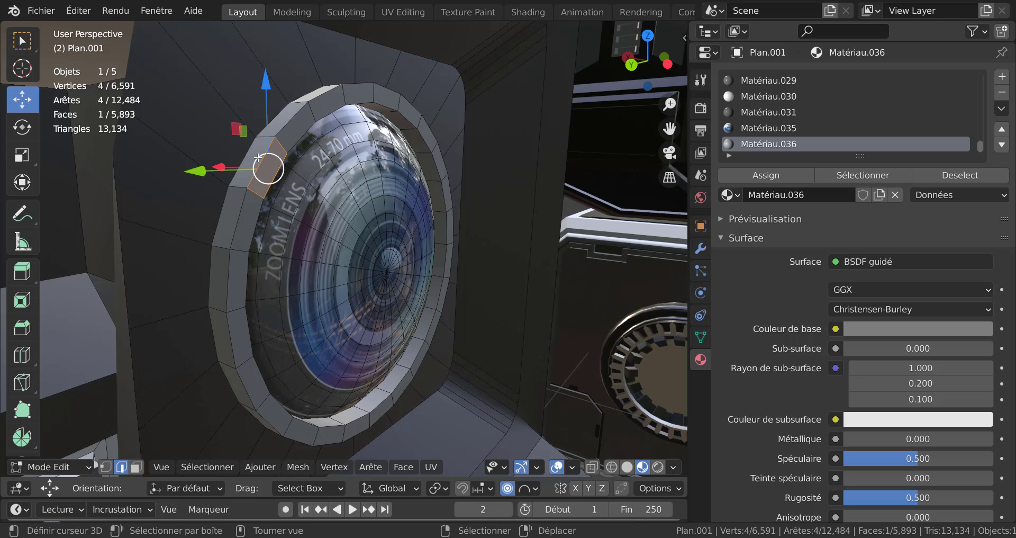
{"action": "left_click", "coordinate": [258, 157]}
{"action": "left_click", "coordinate": [270, 156], "text": "alt"}
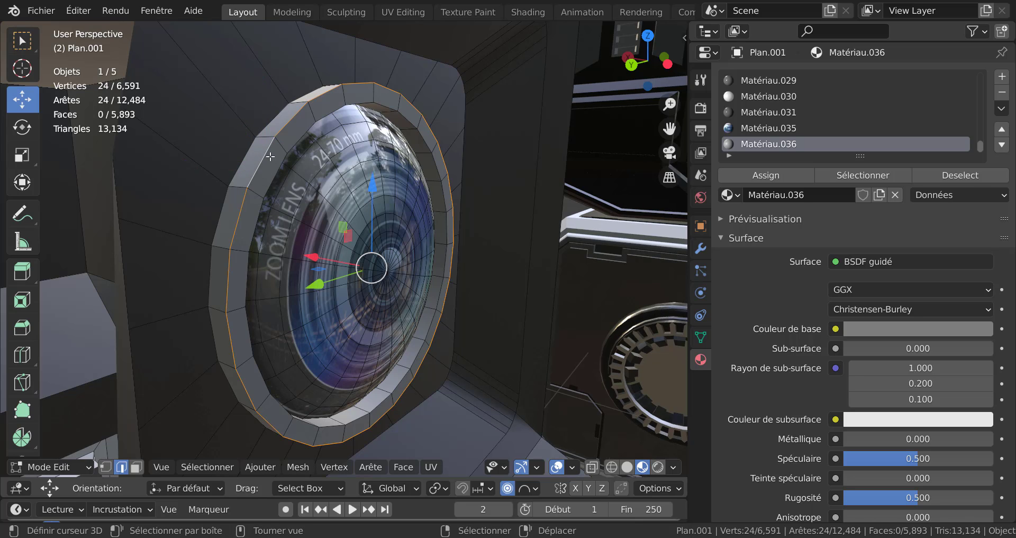
{"action": "middle_click_drag", "start_coordinate": [365, 230], "coordinate": [147, 337]}
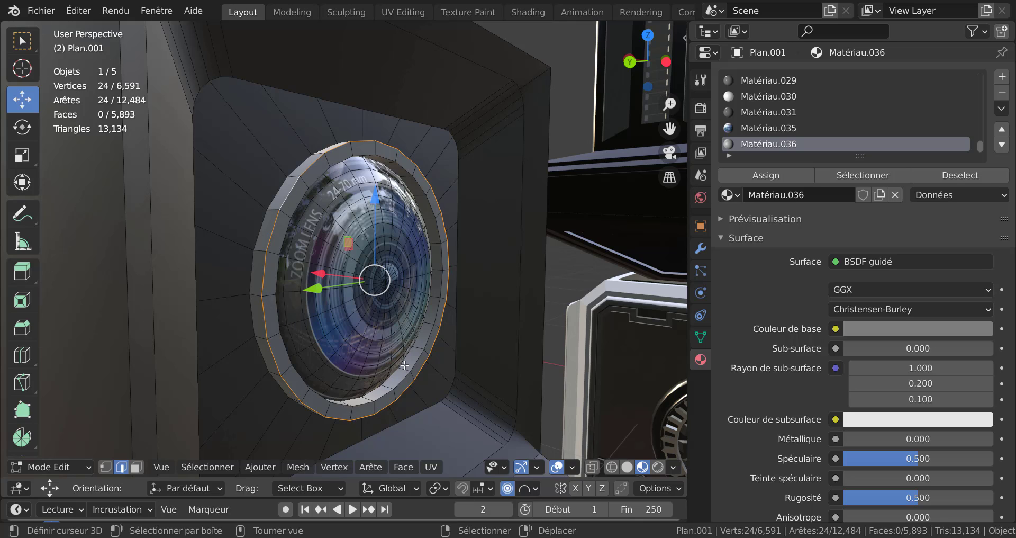
{"action": "key", "text": "q"}
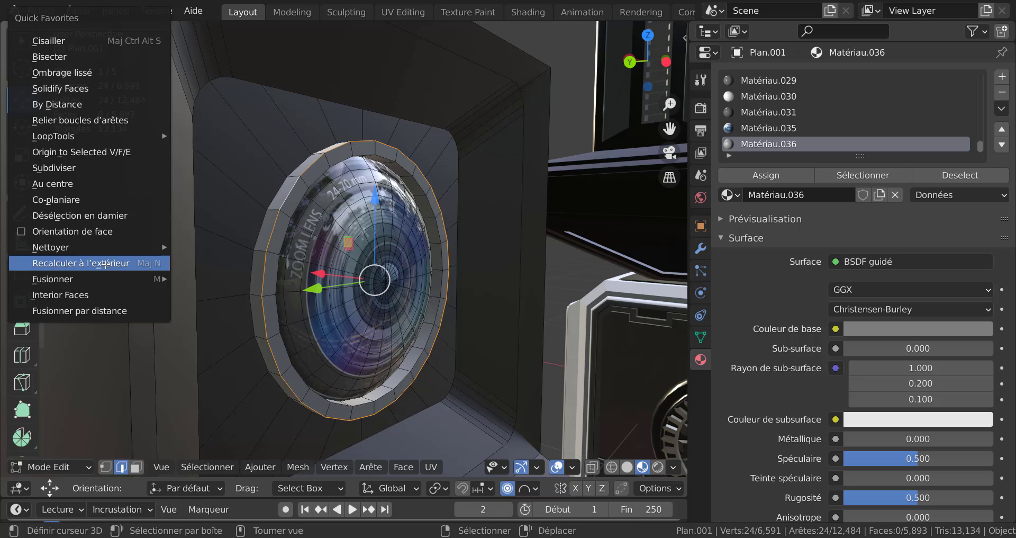
{"action": "left_click", "coordinate": [56, 168]}
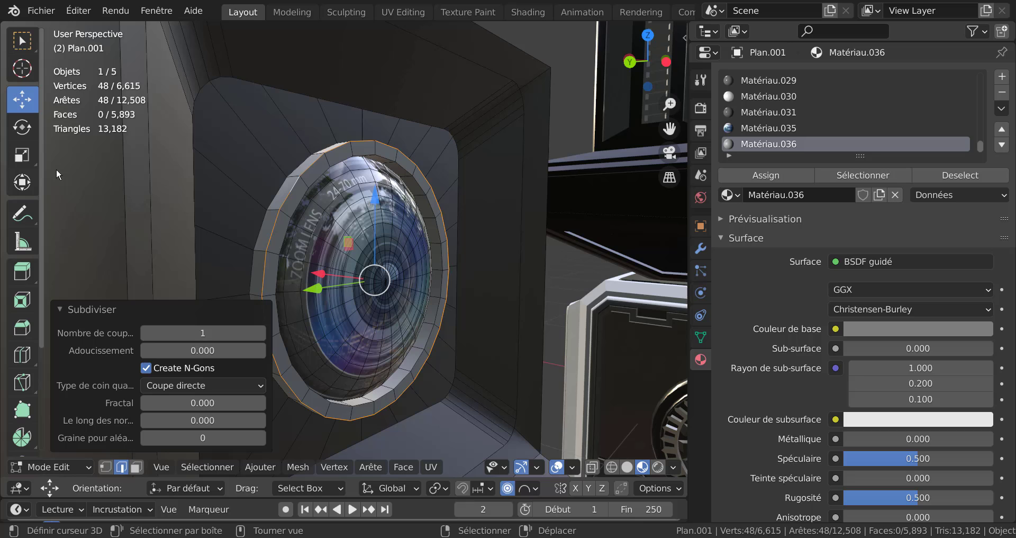
- Switch to vertex selection and round the subdivided outer front loop with the LoopTools Circle operation
{"action": "left_click", "coordinate": [105, 467]}
{"action": "scroll", "coordinate": [287, 131], "scroll_direction": "up", "scroll_amount": 3}
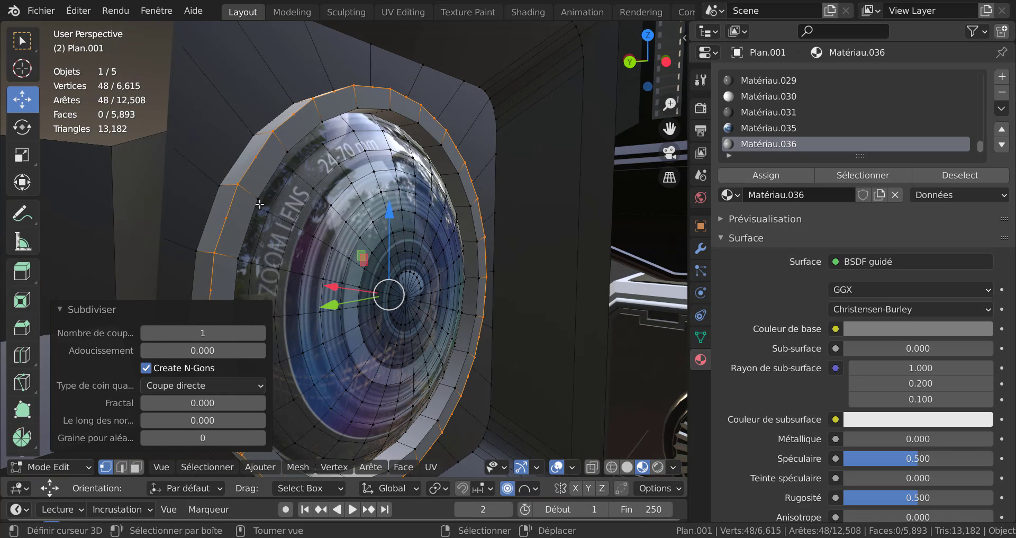
{"action": "key", "text": "q"}
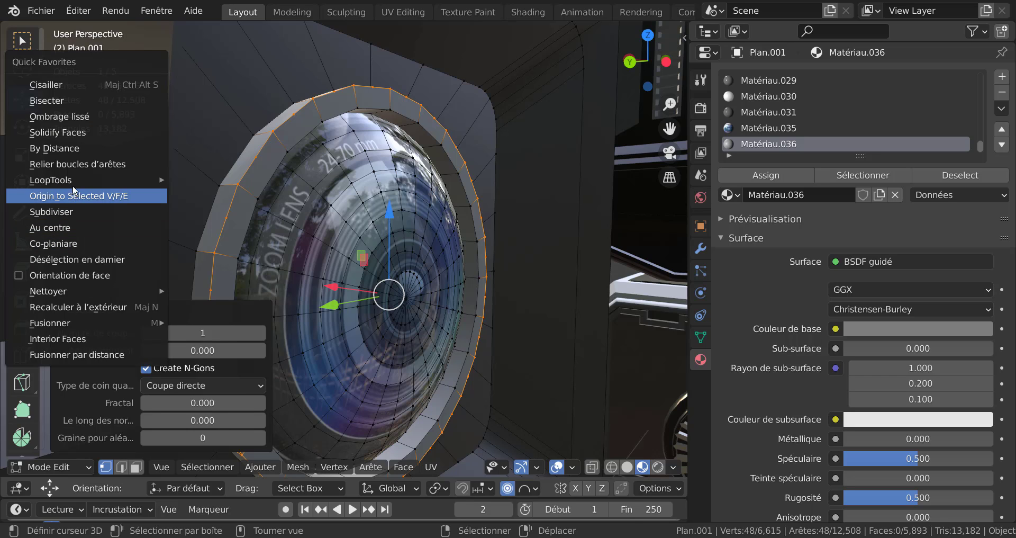
{"action": "mouse_move", "coordinate": [86, 181]}
{"action": "left_click", "coordinate": [209, 195]}
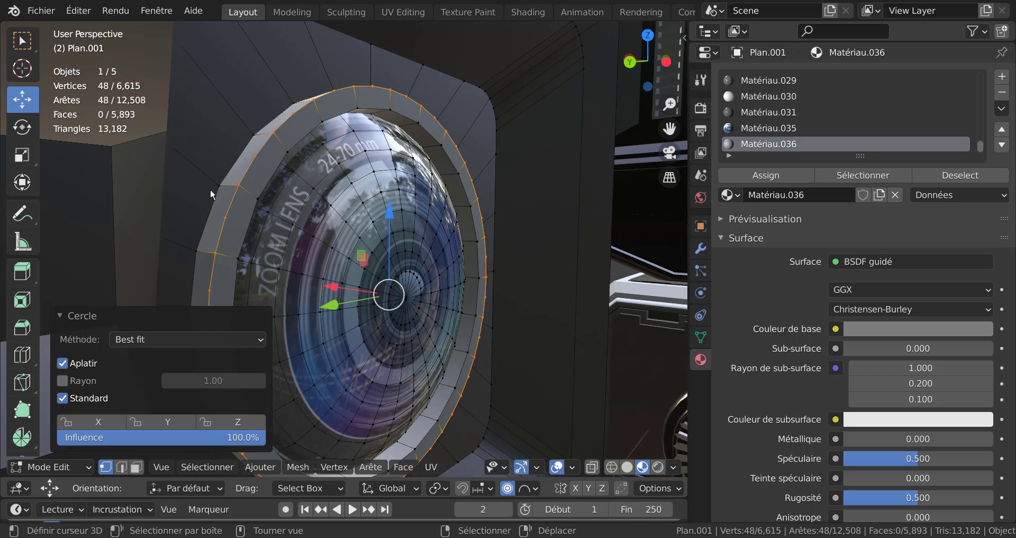
{"action": "key", "text": "Tab"}
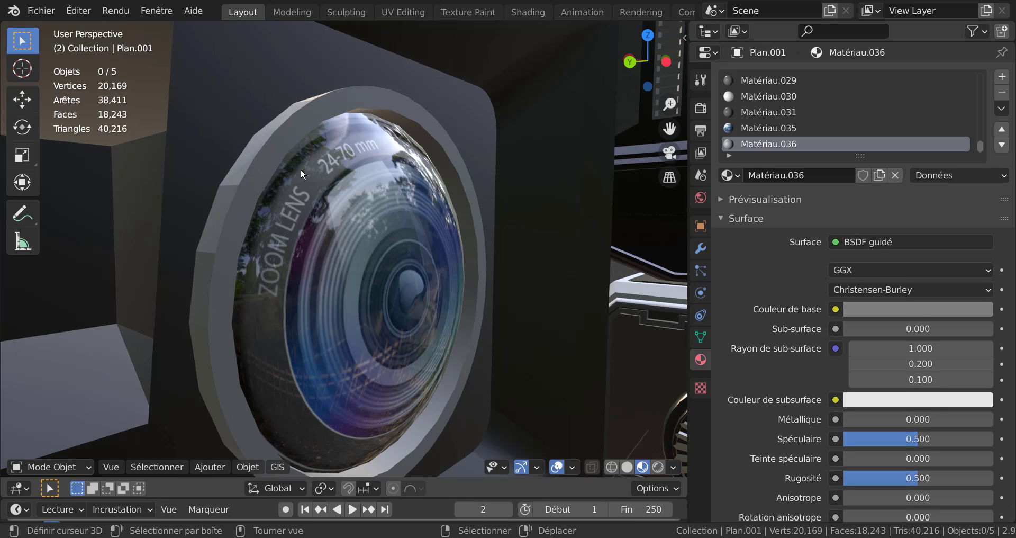
{"action": "key", "text": "Tab"}
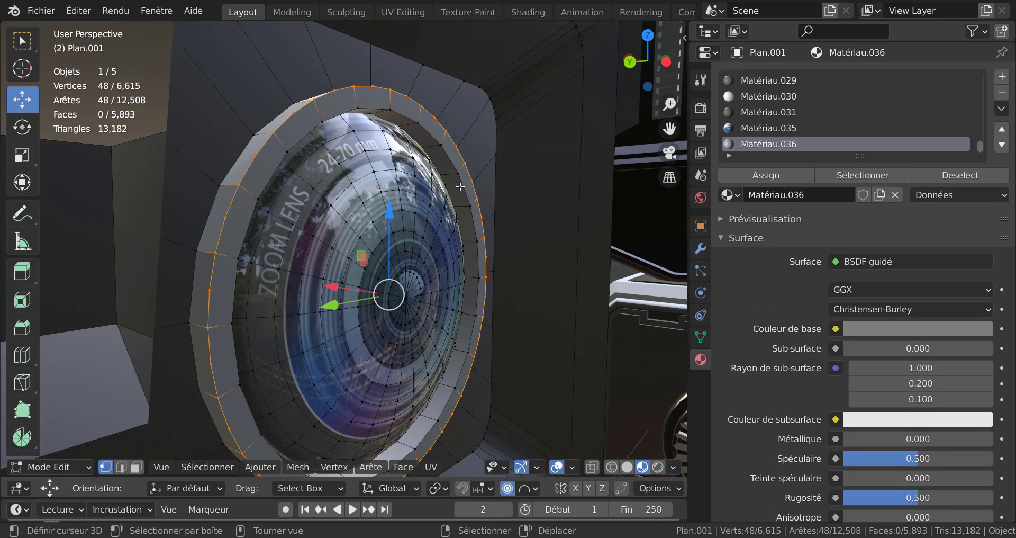
- Select the ring's inner front edge loop, subdivide it once and round it with LoopTools Circle
{"action": "right_click", "coordinate": [460, 187]}
{"action": "right_click", "coordinate": [459, 192], "text": "alt"}
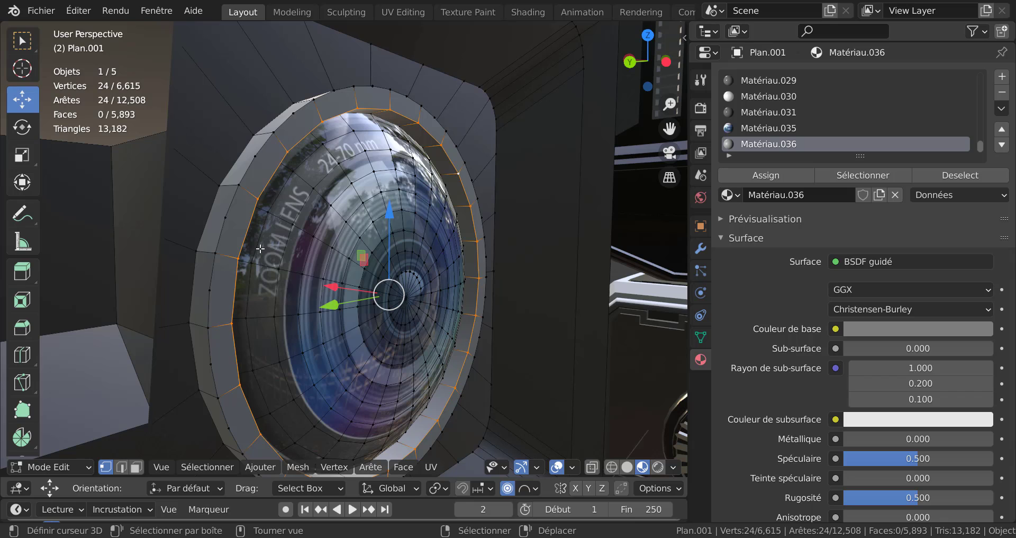
{"action": "key", "text": "q"}
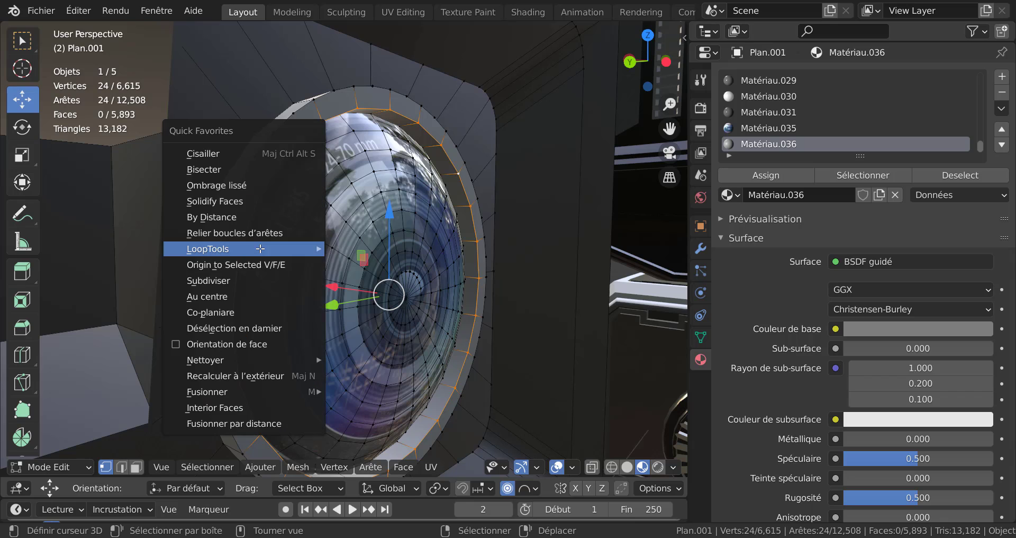
{"action": "left_click", "coordinate": [210, 281]}
{"action": "key", "text": "q"}
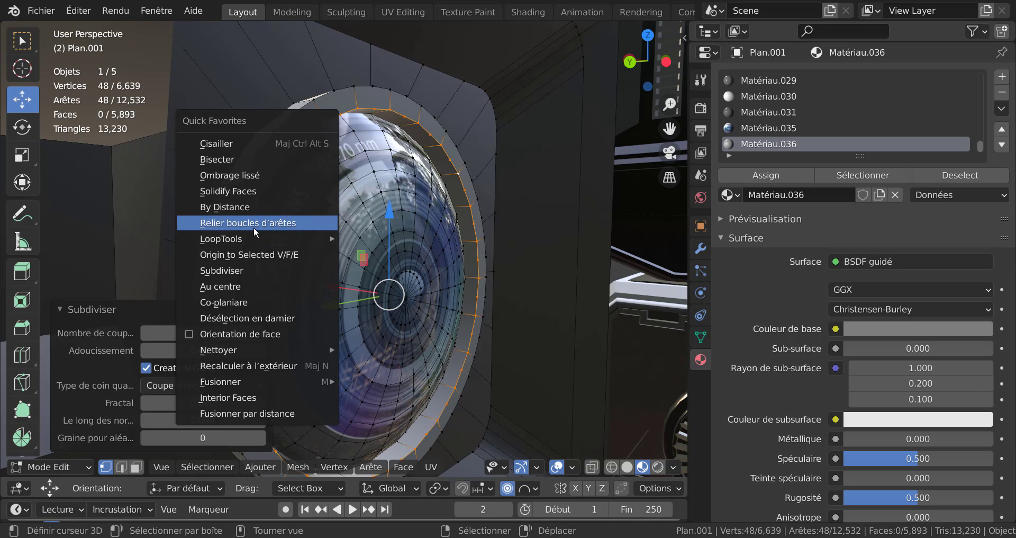
{"action": "mouse_move", "coordinate": [251, 239]}
{"action": "left_click", "coordinate": [375, 254]}
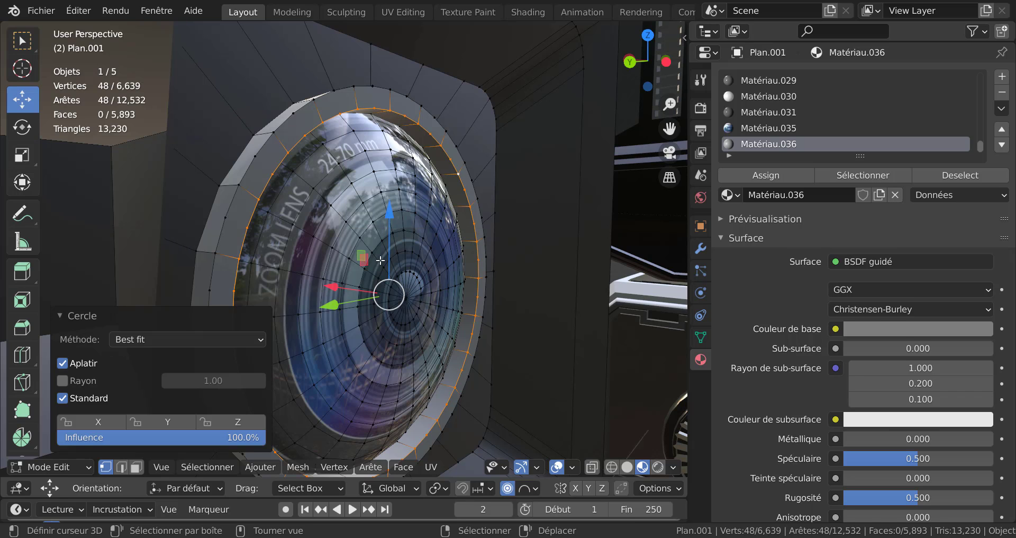
{"action": "key", "text": "Tab"}
{"action": "key", "text": "Tab"}
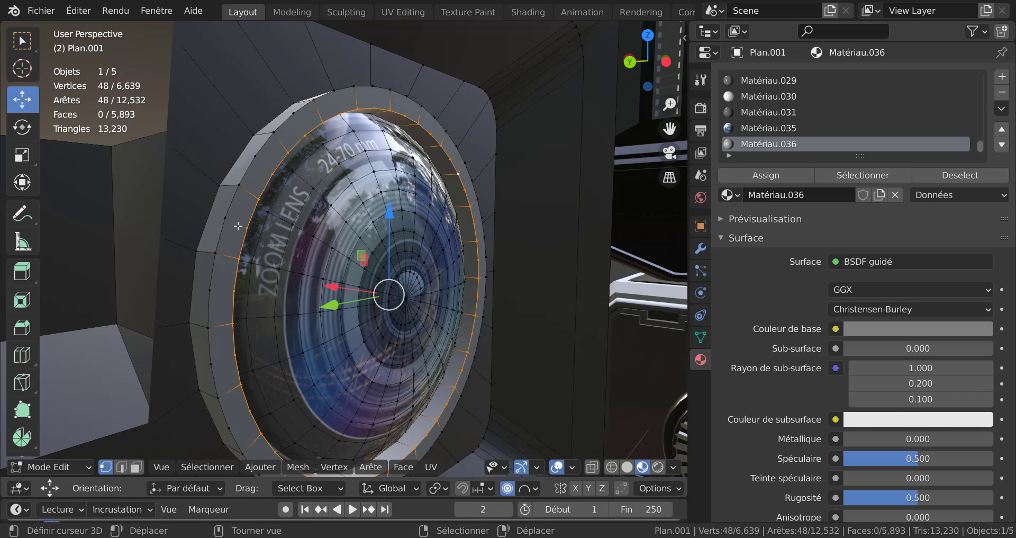
- Select the ring's outer base loop where it meets the plate, subdivide it once and round it with LoopTools Circle
{"action": "left_click", "coordinate": [237, 164], "text": "alt"}
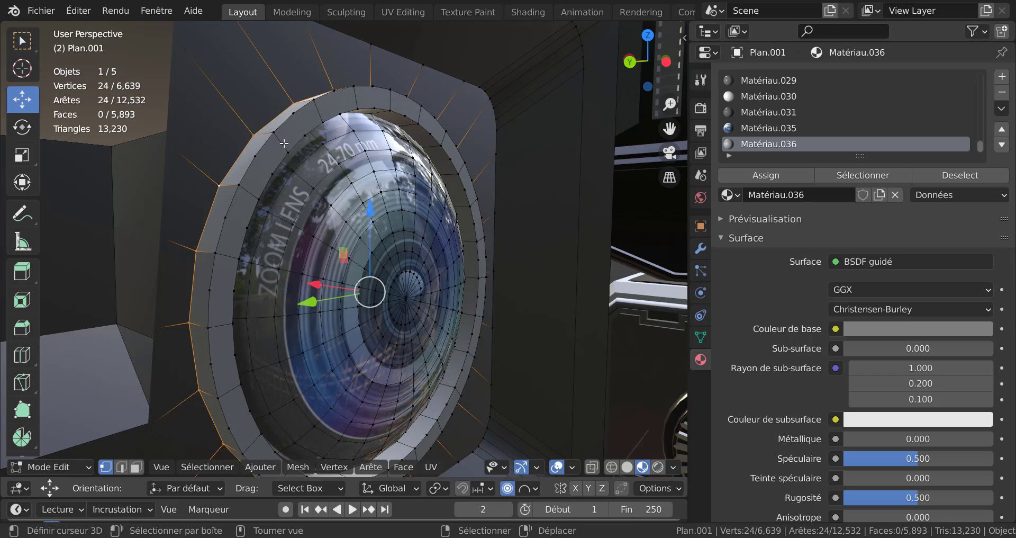
{"action": "key", "text": "q"}
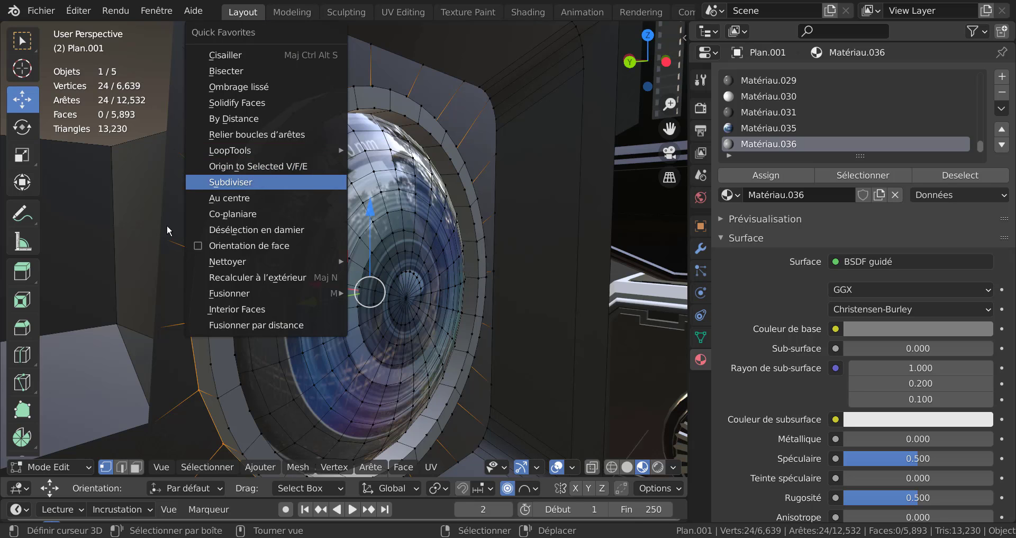
{"action": "key", "text": "q"}
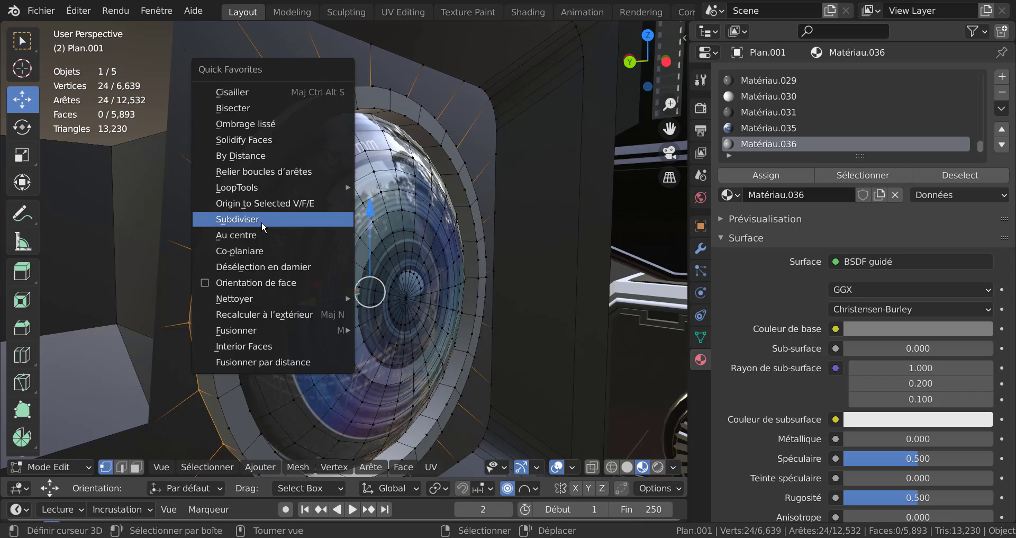
{"action": "left_click", "coordinate": [262, 222]}
{"action": "key", "text": "q"}
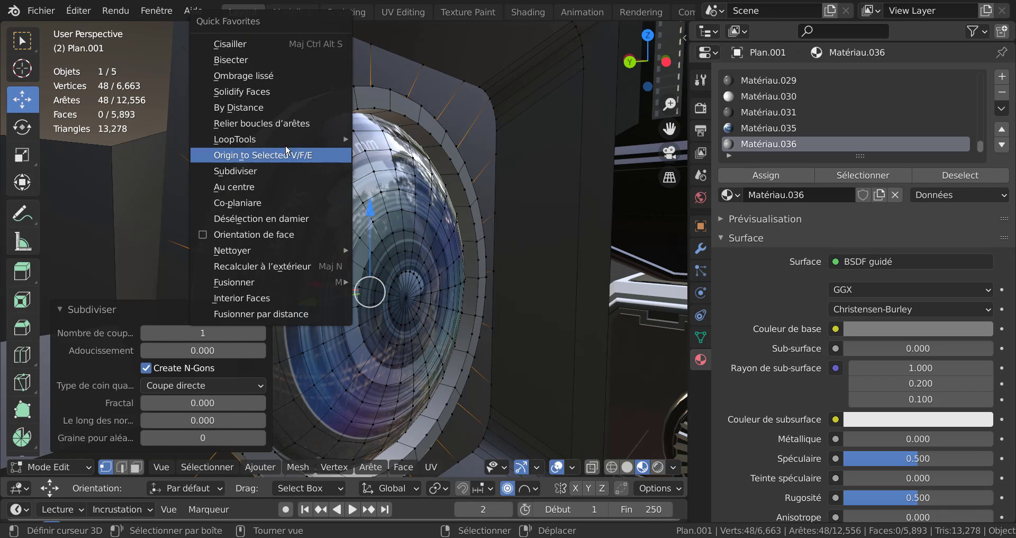
{"action": "mouse_move", "coordinate": [285, 140]}
{"action": "left_click", "coordinate": [406, 154]}
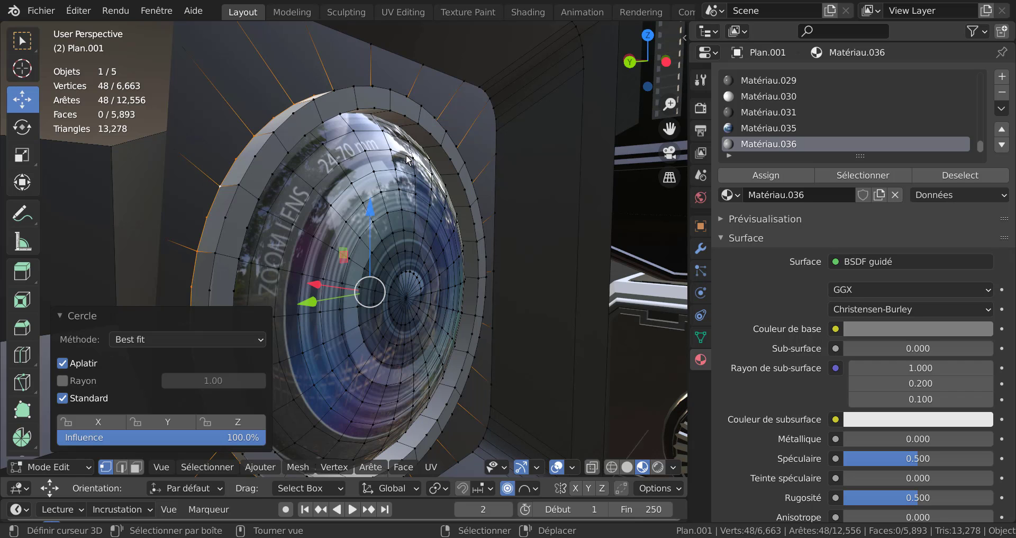
- Examine the rounded ring and lens in Object Mode, up close and from farther away, for smoothness and shading
{"action": "key", "text": "Tab"}
{"action": "scroll", "coordinate": [406, 154], "scroll_direction": "down", "scroll_amount": 3}
{"action": "scroll", "coordinate": [406, 154], "scroll_direction": "up", "scroll_amount": 2}
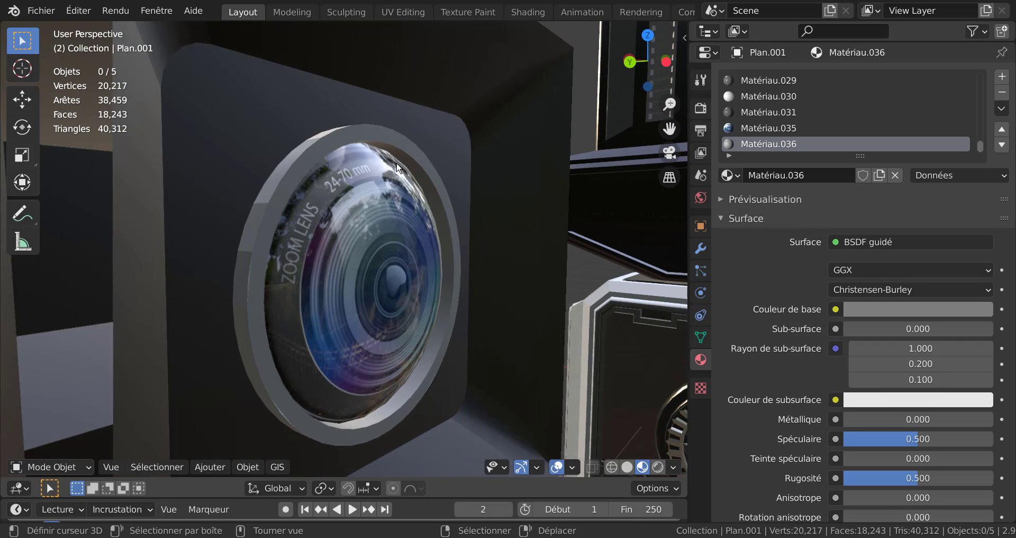
{"action": "key", "text": "Tab"}
{"action": "scroll", "coordinate": [265, 210], "scroll_direction": "up", "scroll_amount": 1}
{"action": "key", "text": "Tab"}
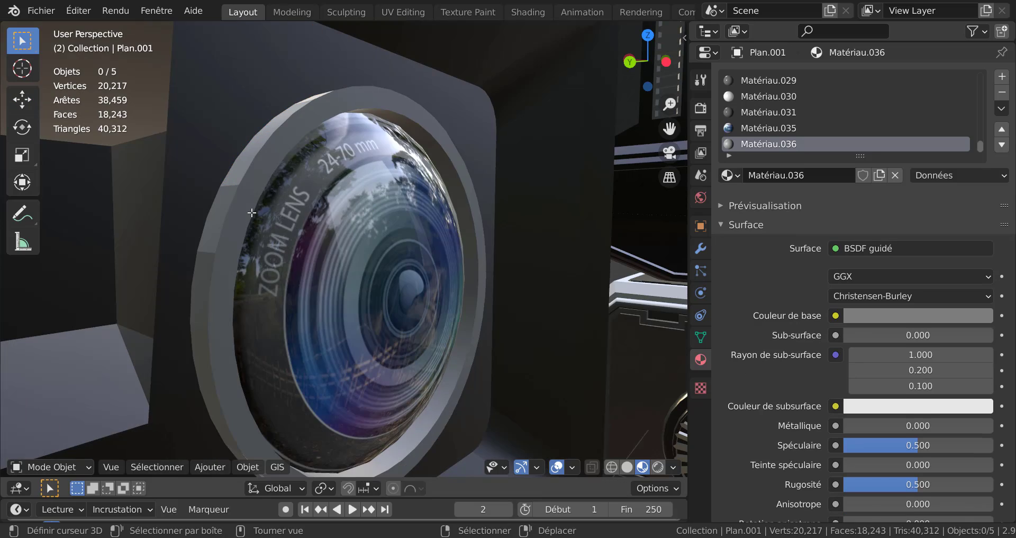
{"action": "key", "text": "Tab"}
{"action": "key", "text": "Tab"}
{"action": "middle_click_drag", "start_coordinate": [251, 212], "coordinate": [275, 223]}
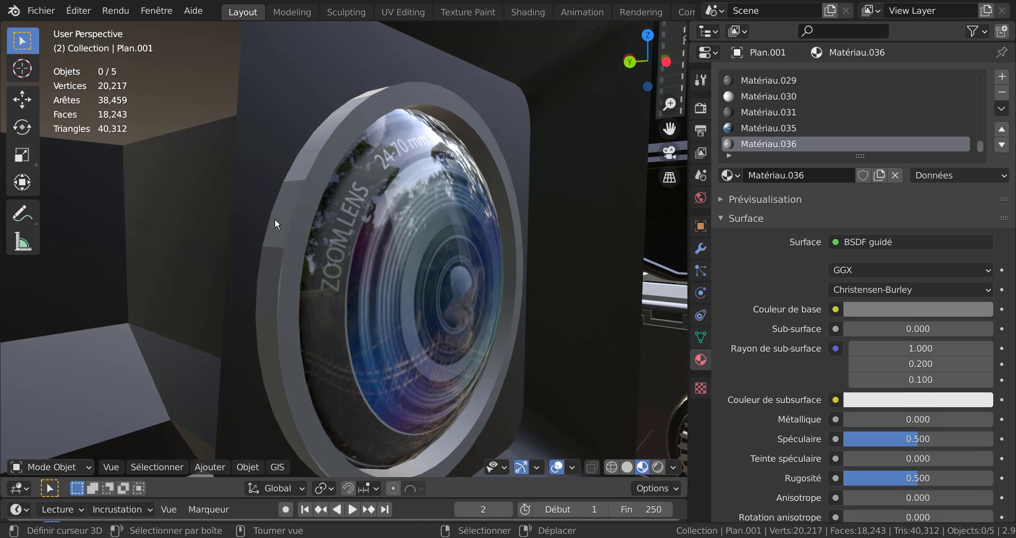
{"action": "scroll", "coordinate": [295, 228], "scroll_direction": "down", "scroll_amount": 3}
{"action": "middle_click_drag", "start_coordinate": [352, 248], "coordinate": [450, 276]}
{"action": "scroll", "coordinate": [321, 250], "scroll_direction": "down", "scroll_amount": 4}
{"action": "scroll", "coordinate": [421, 264], "scroll_direction": "up", "scroll_amount": 4}
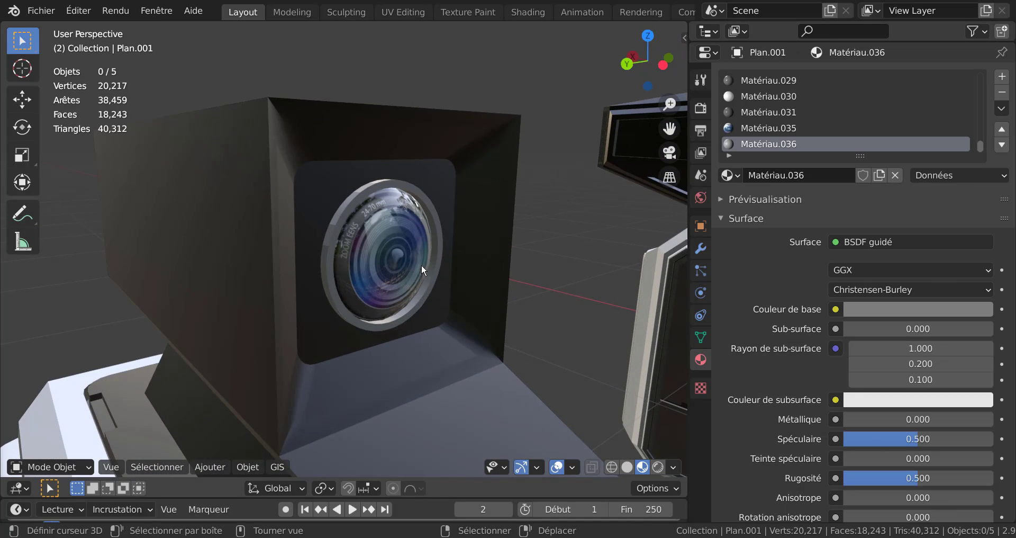
{"action": "left_click", "coordinate": [422, 265]}
{"action": "key", "text": "Tab"}
{"action": "middle_click_drag", "start_coordinate": [330, 249], "coordinate": [352, 223]}
{"action": "scroll", "coordinate": [366, 224], "scroll_direction": "up", "scroll_amount": 2}
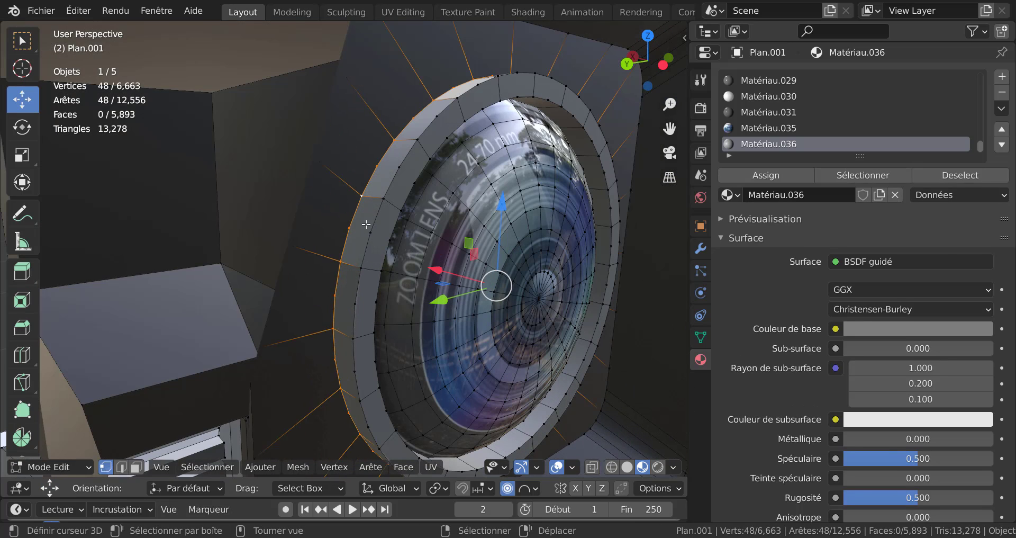
{"action": "left_click", "coordinate": [371, 195]}
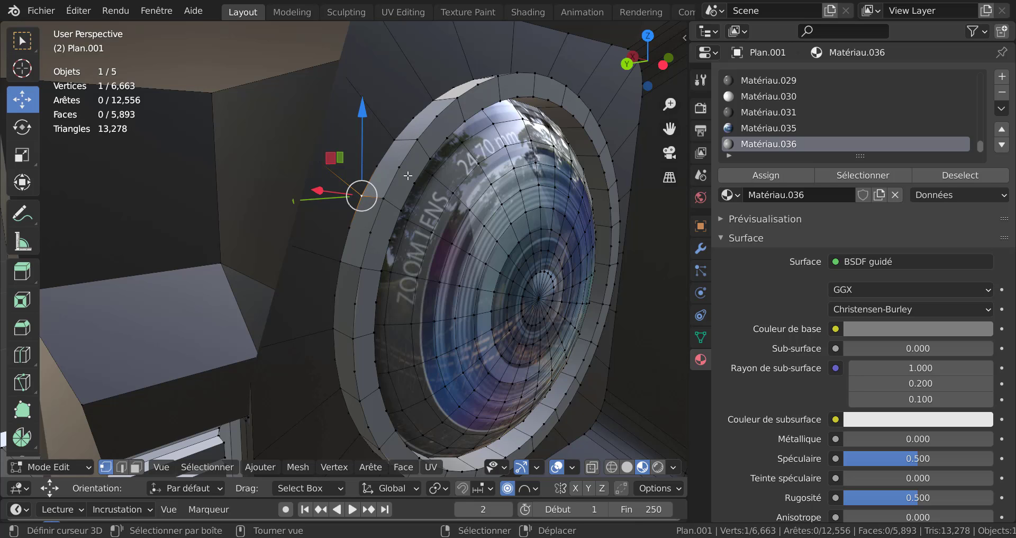
- Undo the subdivision and rounding of the ring's base and inner loops, plus the circle rounding of its outer front loop
{"action": "key", "text": "ctrl"}
{"action": "key", "text": "ctrl+z"}
{"action": "key", "text": "ctrl+z"}
{"action": "key", "text": "ctrl+z"}
{"action": "key", "text": "ctrl+z"}
{"action": "key", "text": "ctrl+z"}
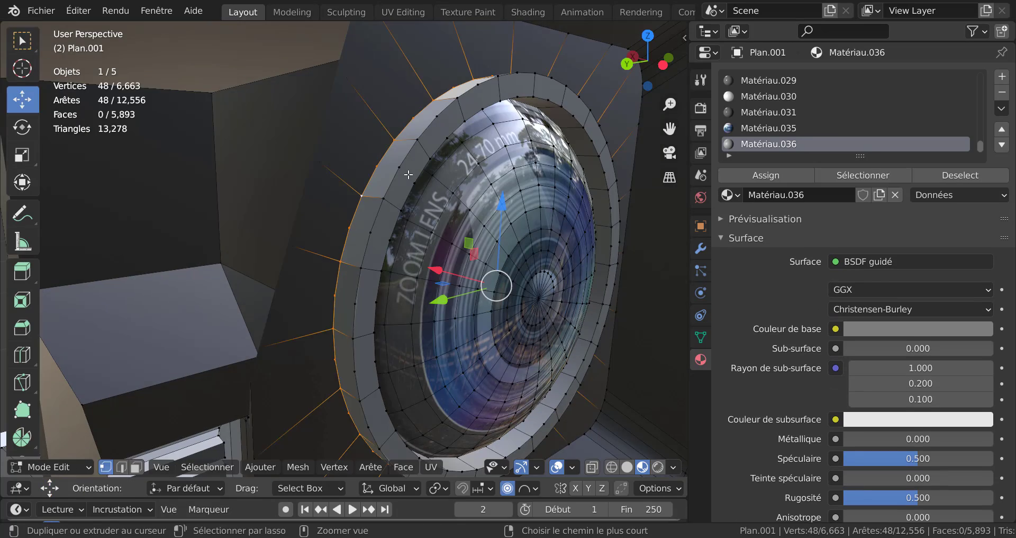
{"action": "key", "text": "ctrl+z"}
{"action": "key", "text": "ctrl+z"}
{"action": "key", "text": "ctrl+z"}
{"action": "key", "text": "ctrl+z"}
{"action": "key", "text": "ctrl+z"}
{"action": "key", "text": "ctrl+z"}
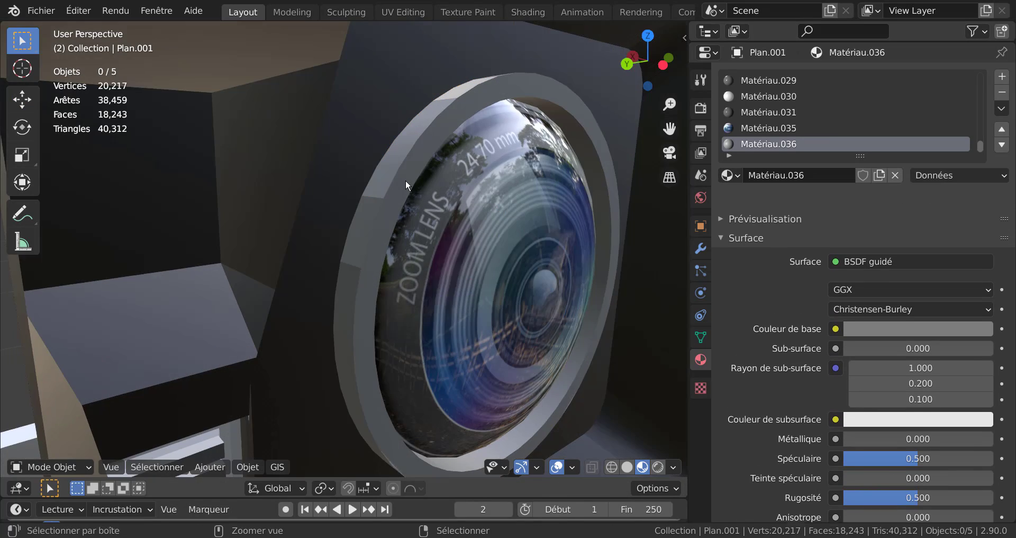
{"action": "key", "text": "ctrl+z"}
{"action": "key", "text": "ctrl+z"}
{"action": "key", "text": "ctrl+z"}
{"action": "key", "text": "ctrl+z"}
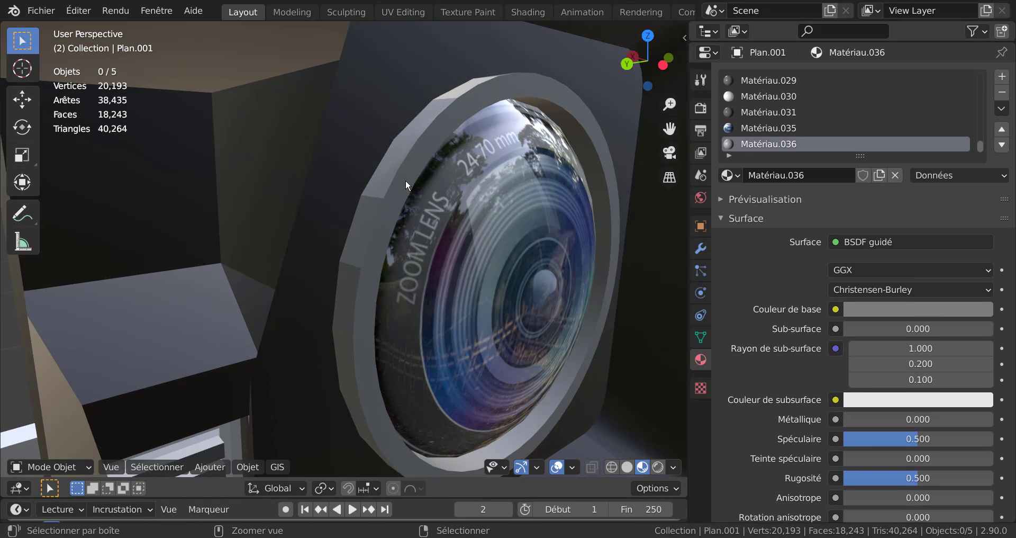
{"action": "key", "text": "ctrl+z"}
{"action": "key", "text": "ctrl+z"}
{"action": "key", "text": "ctrl+z"}
{"action": "key", "text": "ctrl+z"}
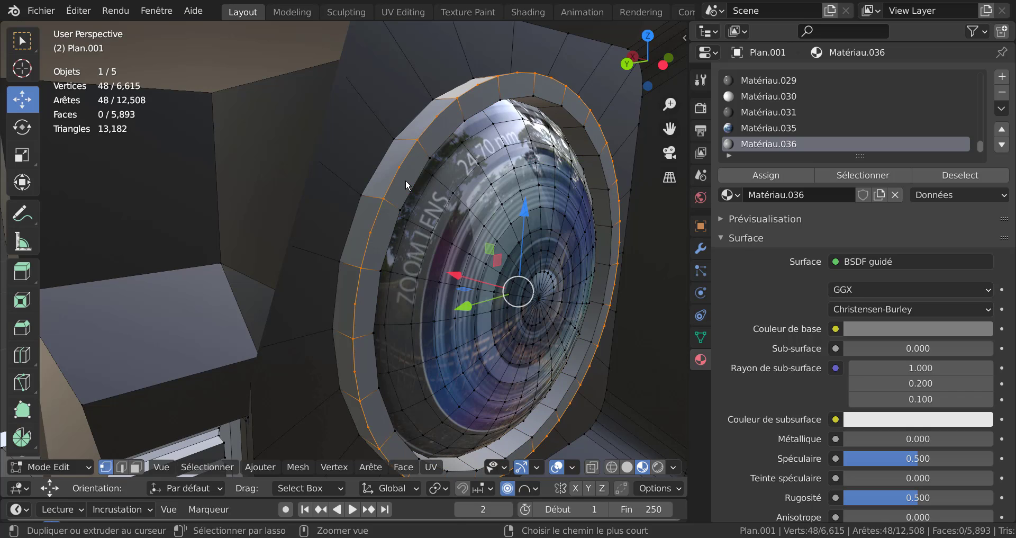
{"action": "key", "text": "ctrl+z"}
{"action": "key", "text": "ctrl+z"}
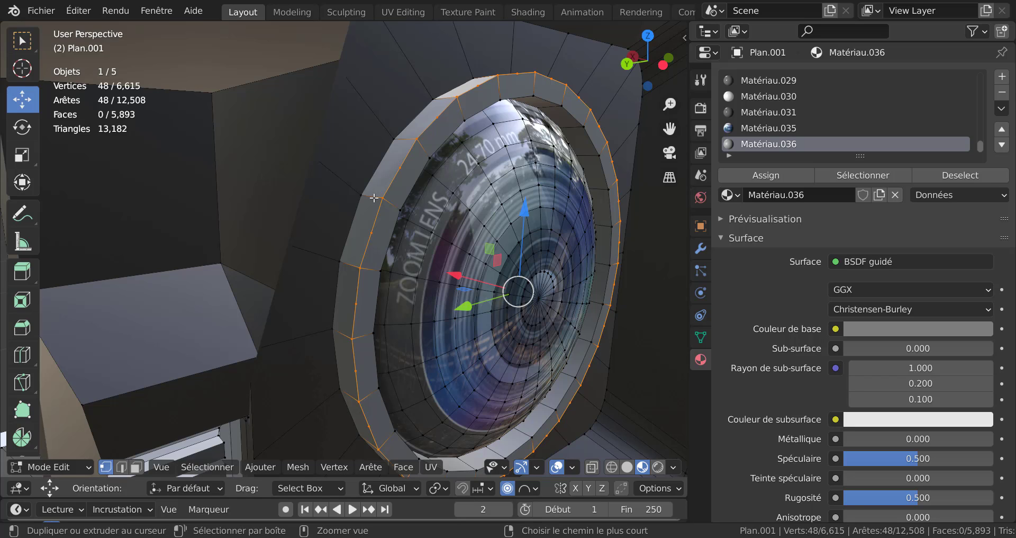
- Try to add a loop cut to the ring and select its outer face loop
{"action": "key", "text": "ctrl+r"}
{"action": "key", "text": "Escape"}
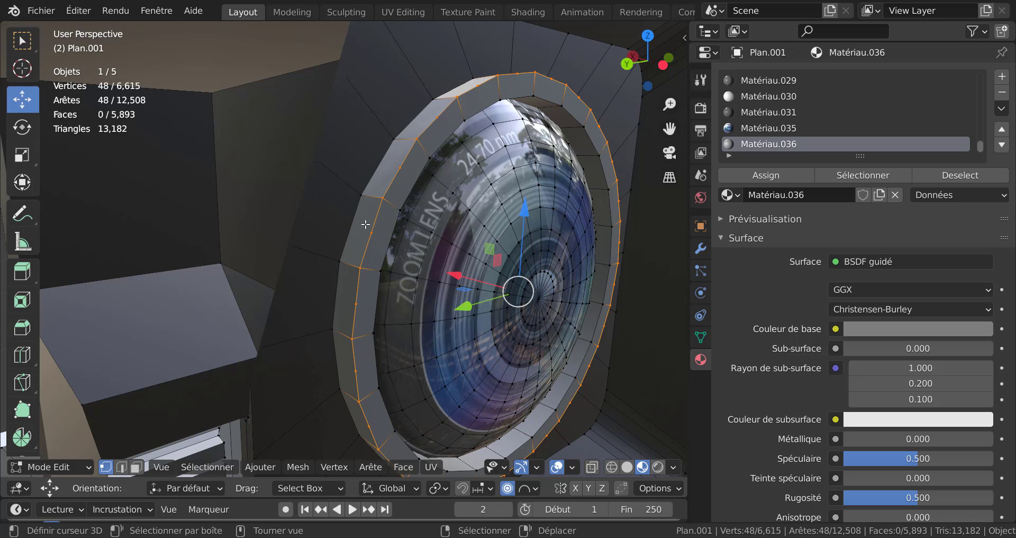
{"action": "key", "text": "3"}
{"action": "left_click", "coordinate": [372, 197]}
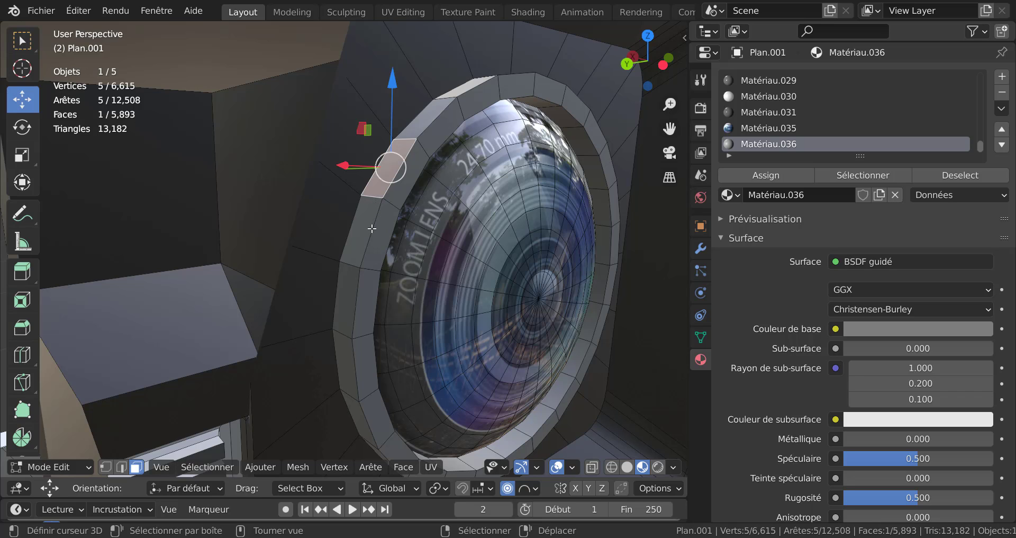
{"action": "key", "text": "a"}
{"action": "left_click", "coordinate": [374, 220]}
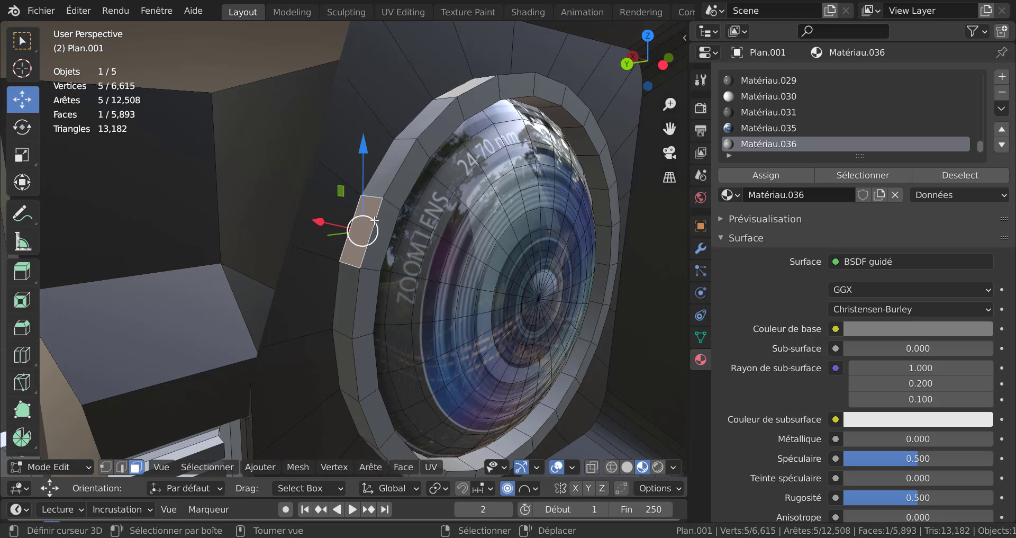
{"action": "key", "text": "1"}
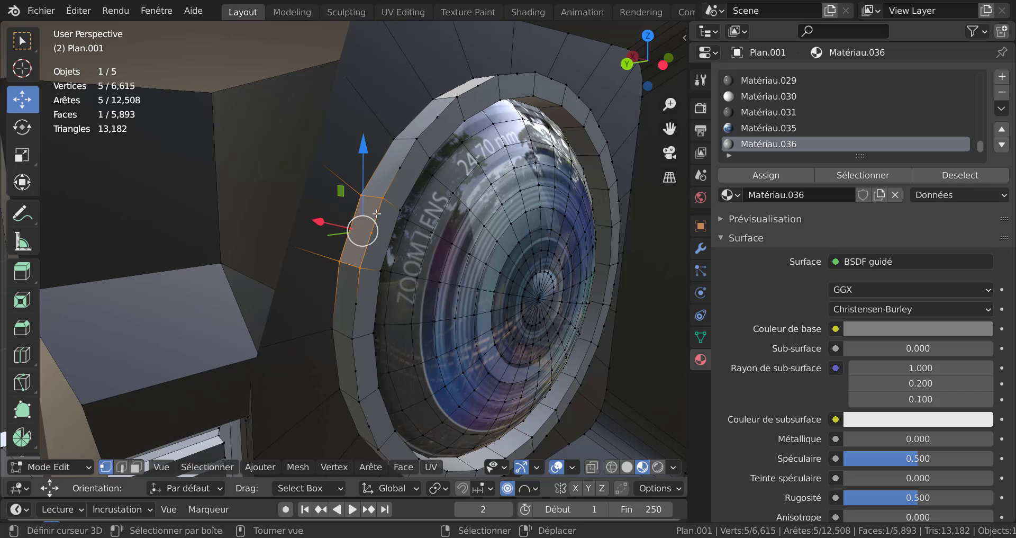
{"action": "key", "text": "ctrl+z"}
{"action": "key", "text": "ctrl+z"}
{"action": "key", "text": "ctrl+z"}
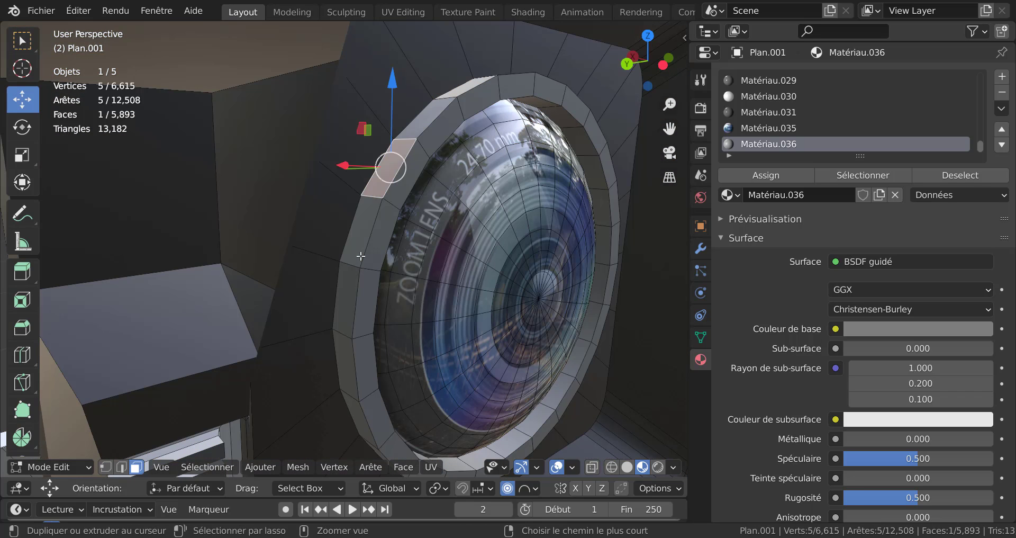
{"action": "key", "text": "2"}
{"action": "left_click", "coordinate": [376, 245], "text": "alt"}
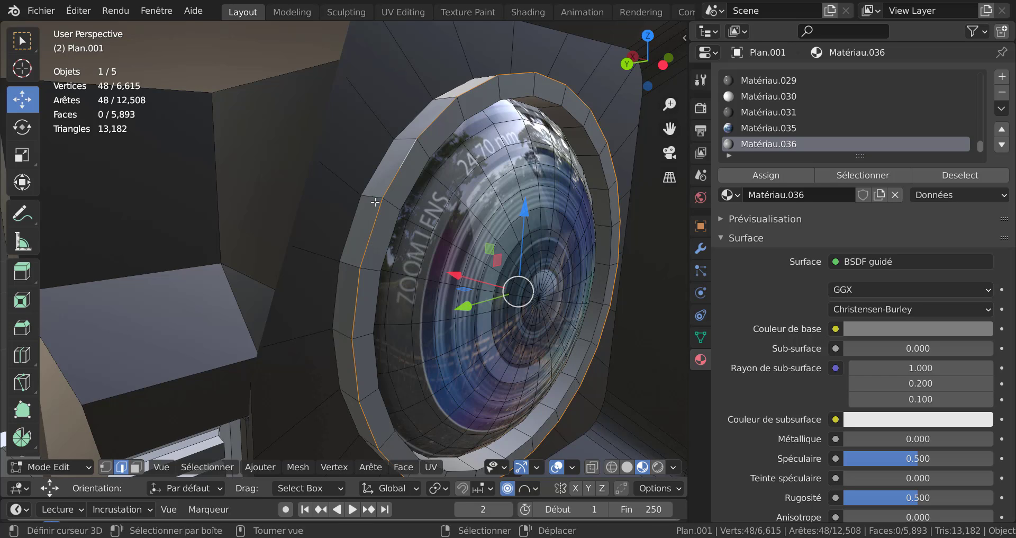
{"action": "key", "text": "3"}
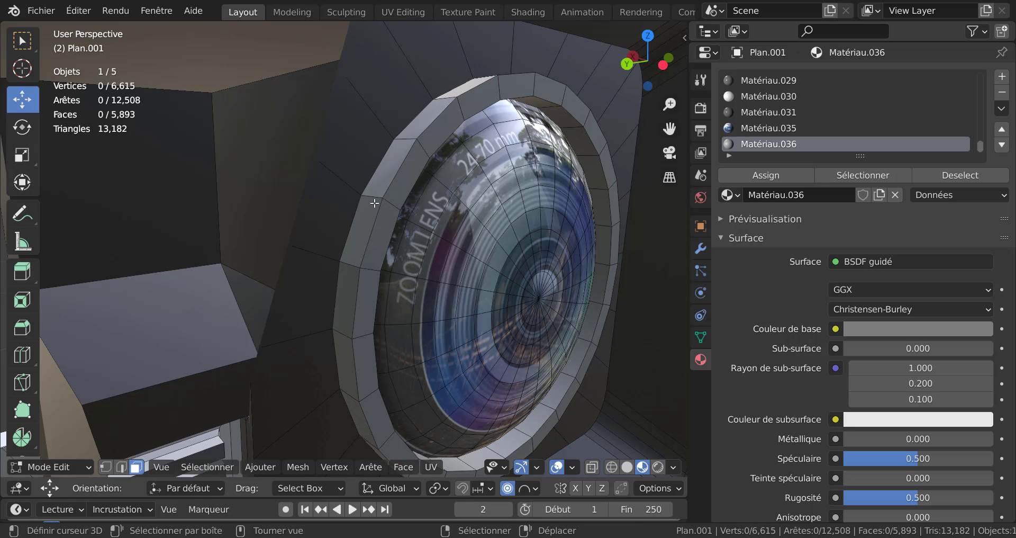
{"action": "left_click", "coordinate": [376, 199], "text": "alt"}
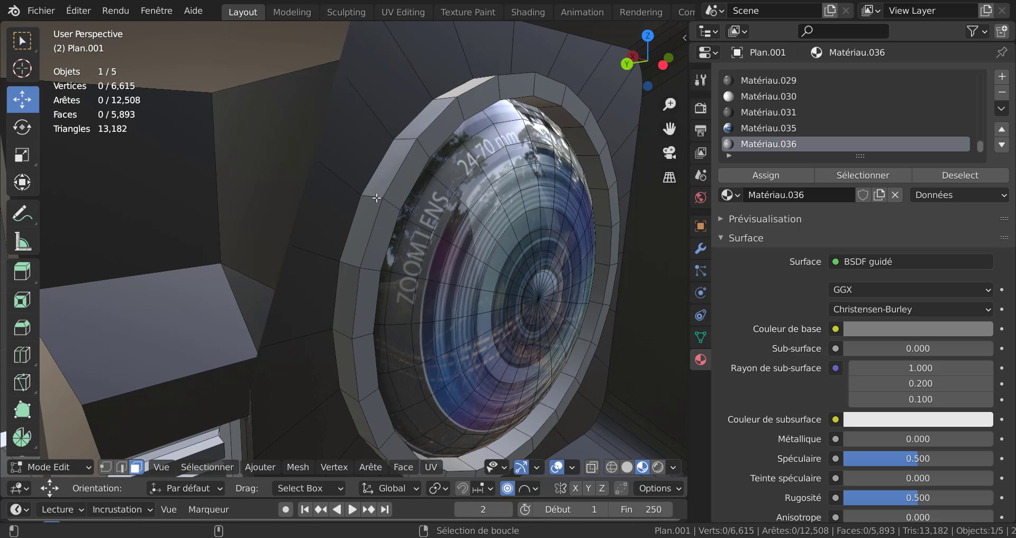
{"action": "key", "text": "1"}
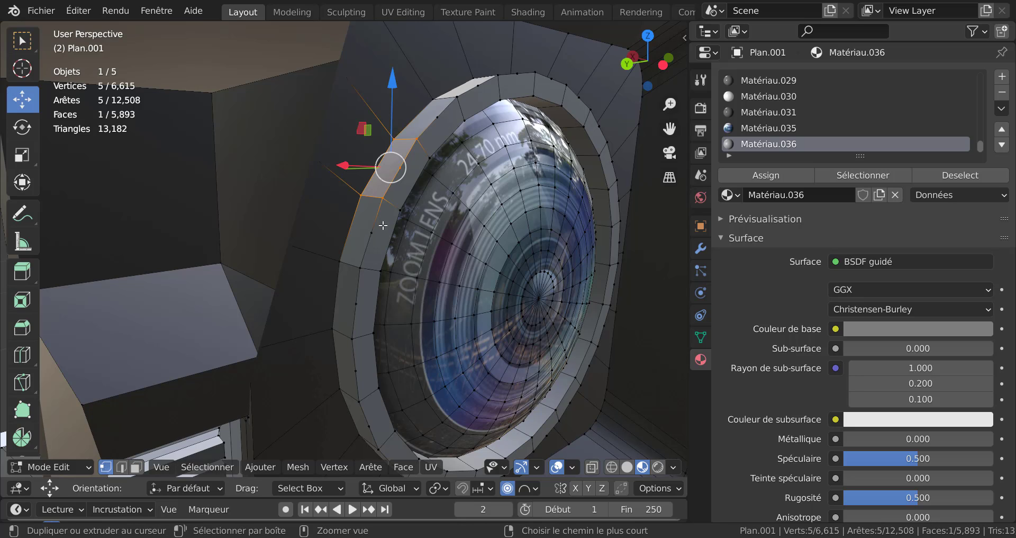
- Undo the outer front loop's subdivision and the ring's grey material colour and assignment, back to the selected ring faces
{"action": "key", "text": "ctrl+3"}
{"action": "key", "text": "ctrl+z"}
{"action": "key", "text": "ctrl+z"}
{"action": "key", "text": "ctrl+z"}
{"action": "key", "text": "ctrl+z"}
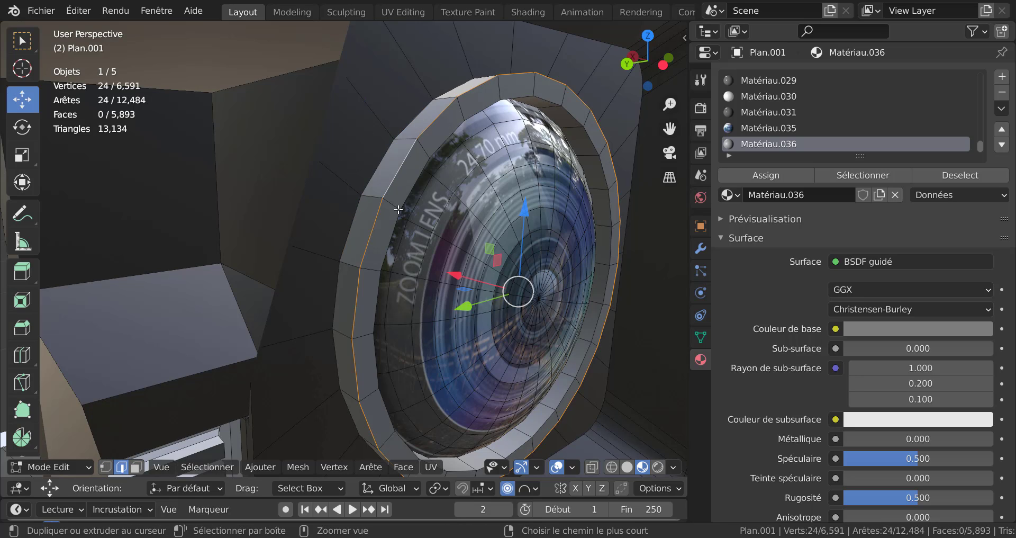
{"action": "key", "text": "3"}
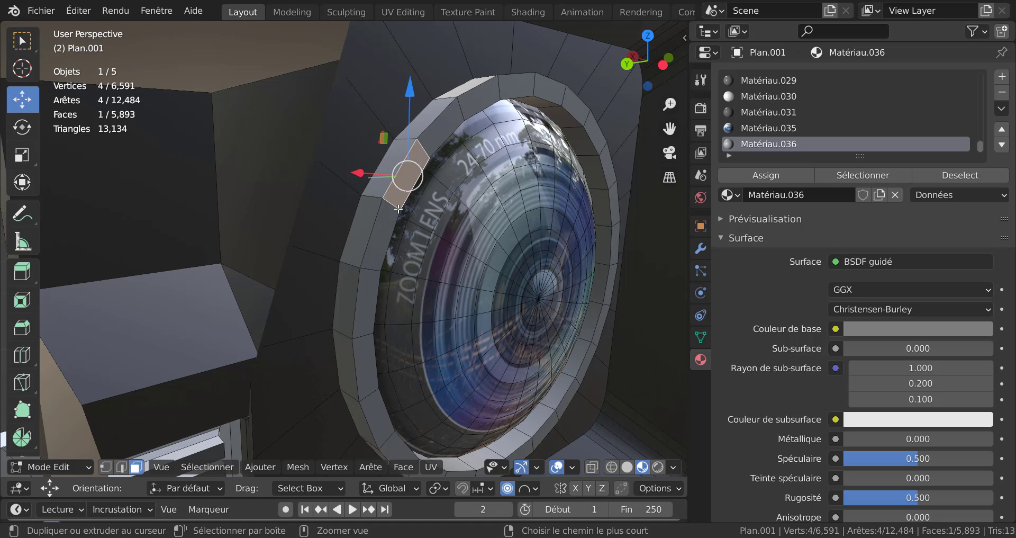
{"action": "key", "text": "ctrl+z"}
{"action": "key", "text": "ctrl+z"}
{"action": "key", "text": "ctrl+z"}
{"action": "key", "text": "ctrl+z"}
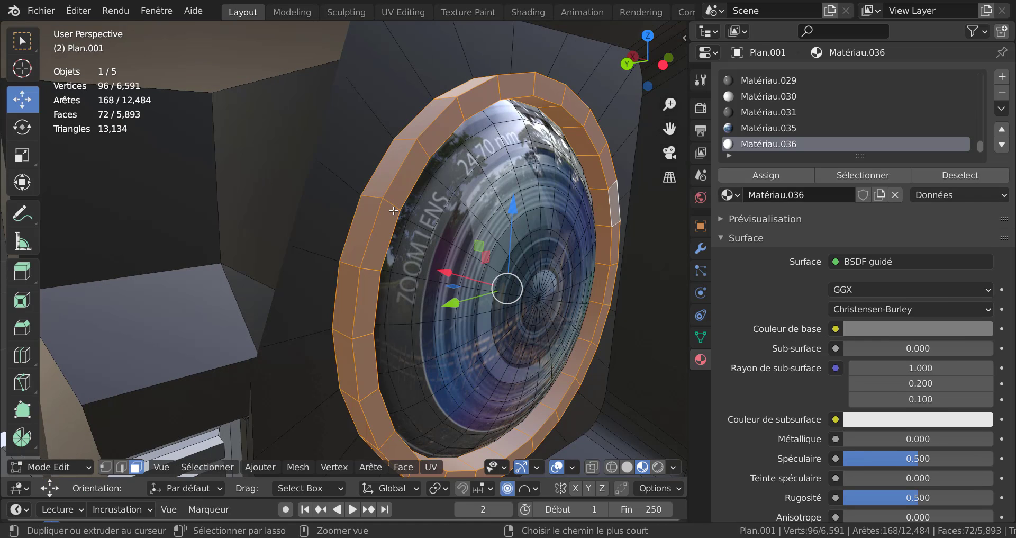
{"action": "key", "text": "ctrl+z"}
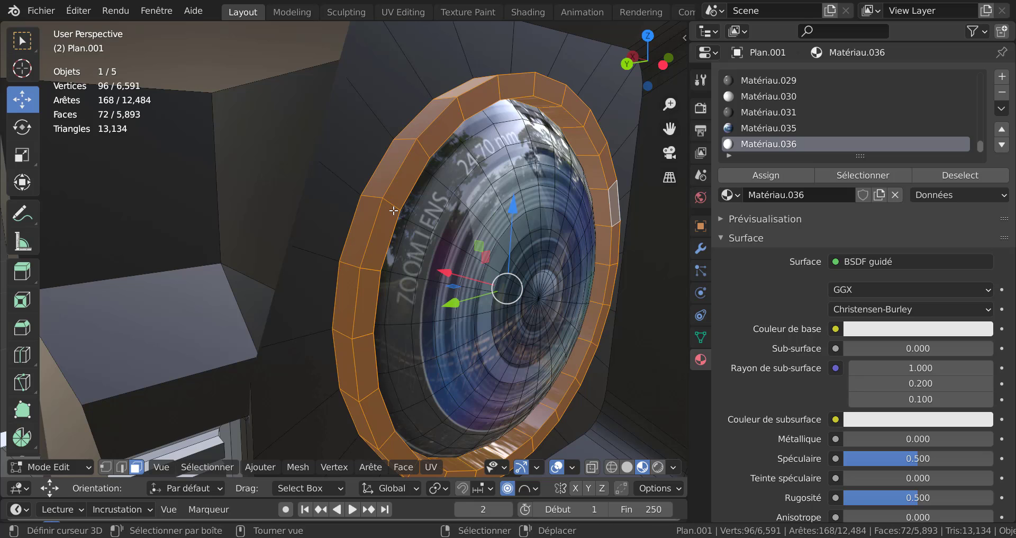
- Select the ring's outer, front and inner face loops together and subdivide them with one cut
{"action": "key", "text": "1"}
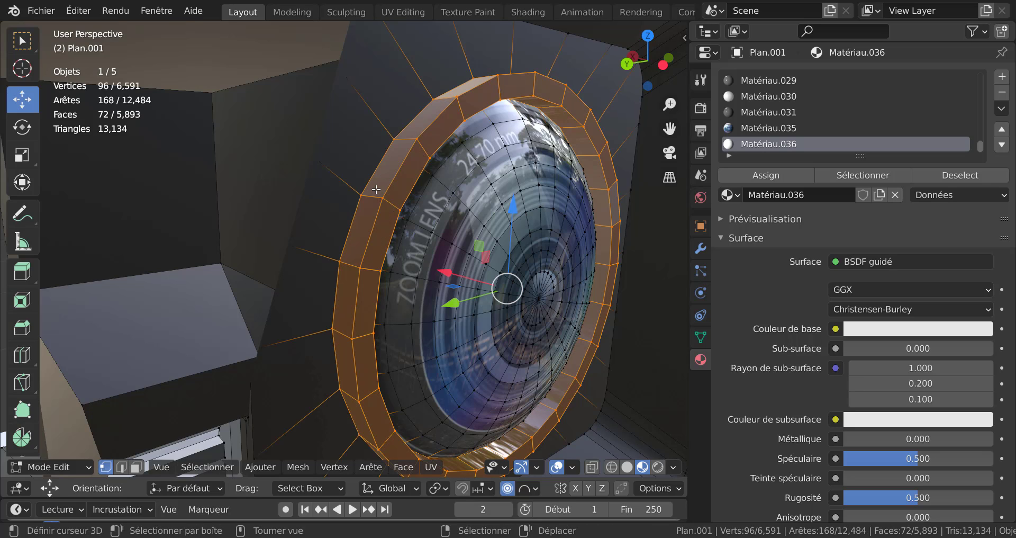
{"action": "key", "text": "3"}
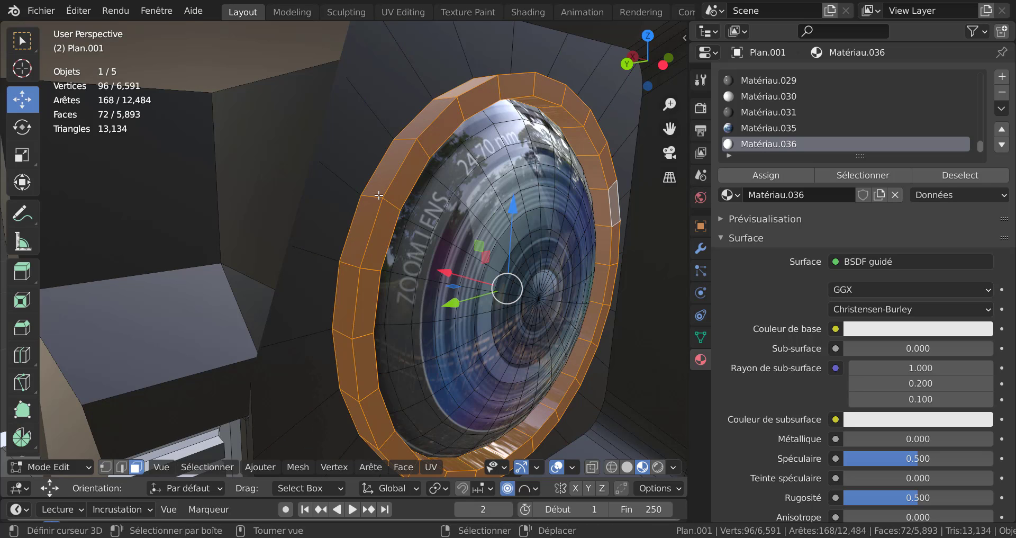
{"action": "left_click", "coordinate": [379, 196], "text": "alt"}
{"action": "scroll", "coordinate": [384, 220], "scroll_direction": "down", "scroll_amount": 2}
{"action": "scroll", "coordinate": [383, 220], "scroll_direction": "up", "scroll_amount": 4}
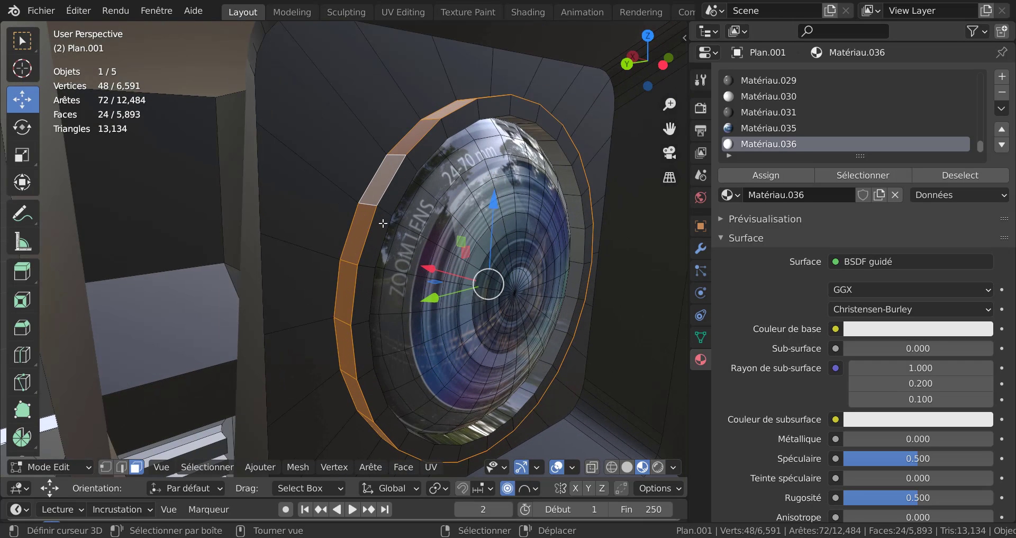
{"action": "scroll", "coordinate": [384, 222], "scroll_direction": "down", "scroll_amount": 3}
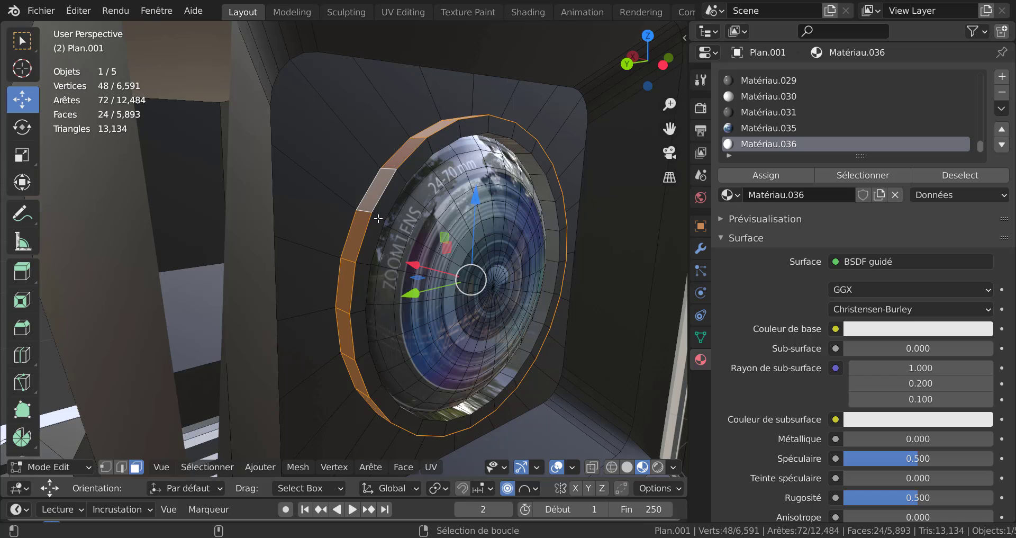
{"action": "left_click", "coordinate": [378, 218], "text": "alt+shift"}
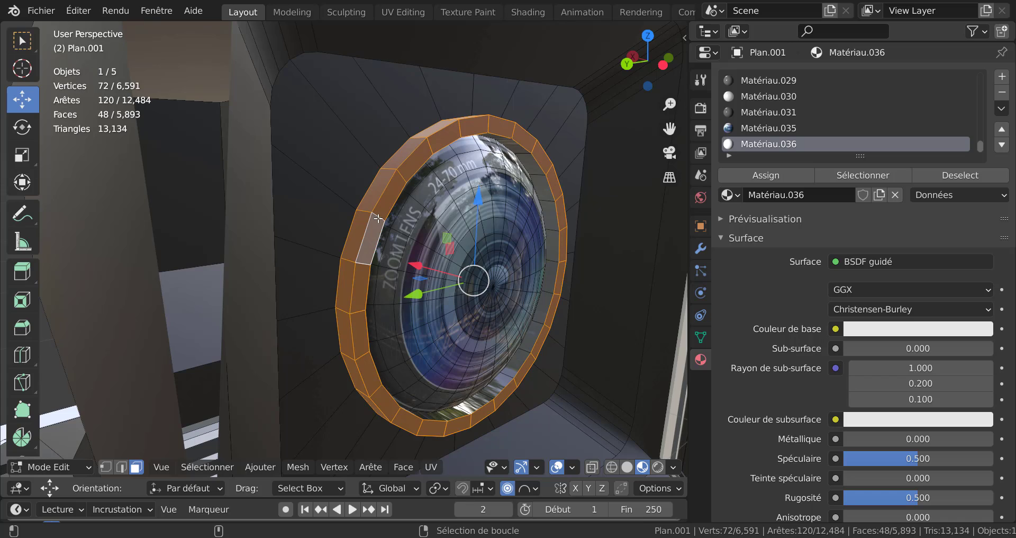
{"action": "left_click", "coordinate": [552, 232], "text": "alt+shift"}
{"action": "key", "text": "q"}
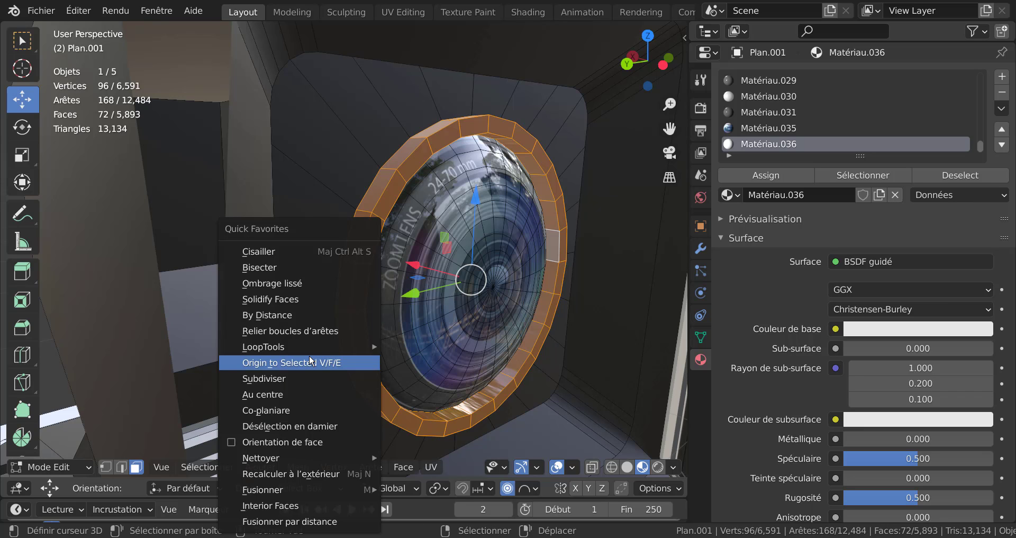
{"action": "left_click", "coordinate": [282, 375]}
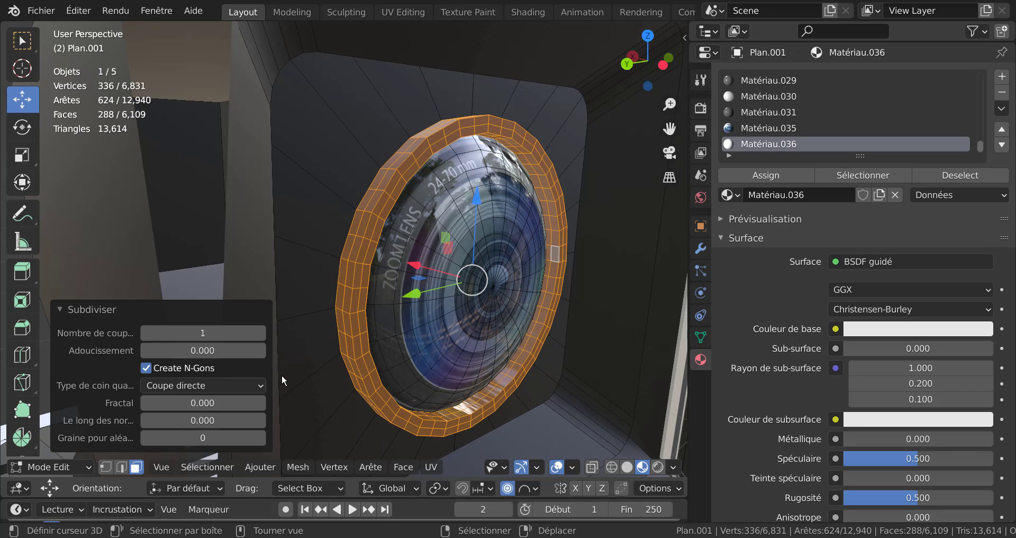
- Select the ring's whole outer base edge loop where it meets the plate and round it with LoopTools Circle
{"action": "middle_click_drag", "start_coordinate": [393, 249], "coordinate": [436, 260], "text": "shift"}
{"action": "scroll", "coordinate": [435, 261], "scroll_direction": "up", "scroll_amount": 1}
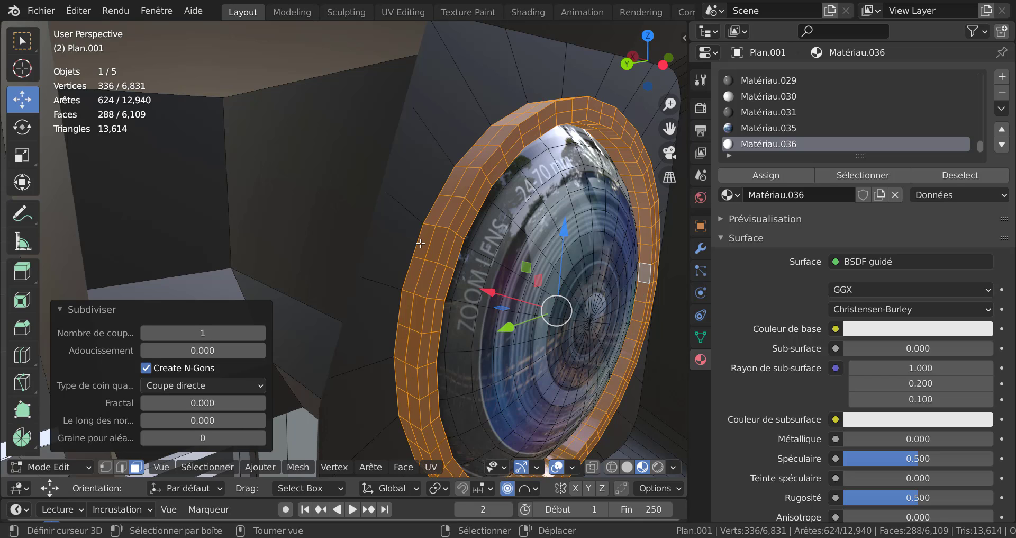
{"action": "left_click", "coordinate": [403, 242]}
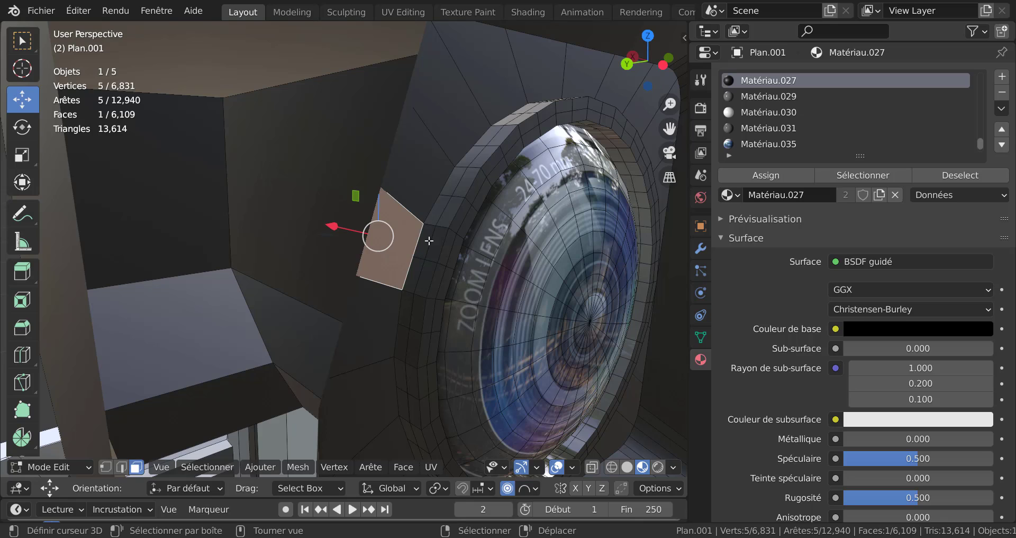
{"action": "key", "text": "2"}
{"action": "left_click", "coordinate": [439, 206], "text": "alt"}
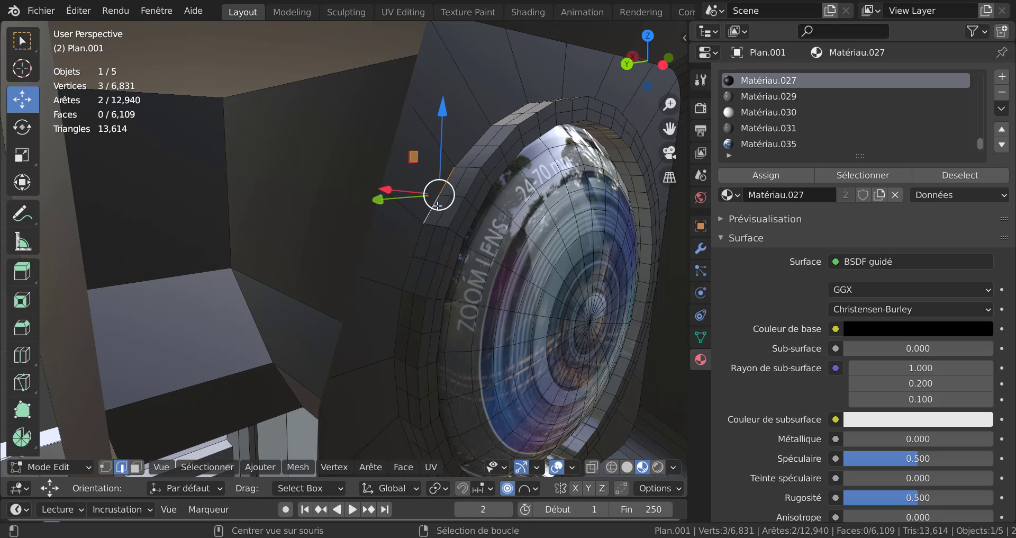
{"action": "left_click", "coordinate": [421, 234], "text": "alt+shift"}
{"action": "left_click", "coordinate": [397, 316], "text": "alt+shift"}
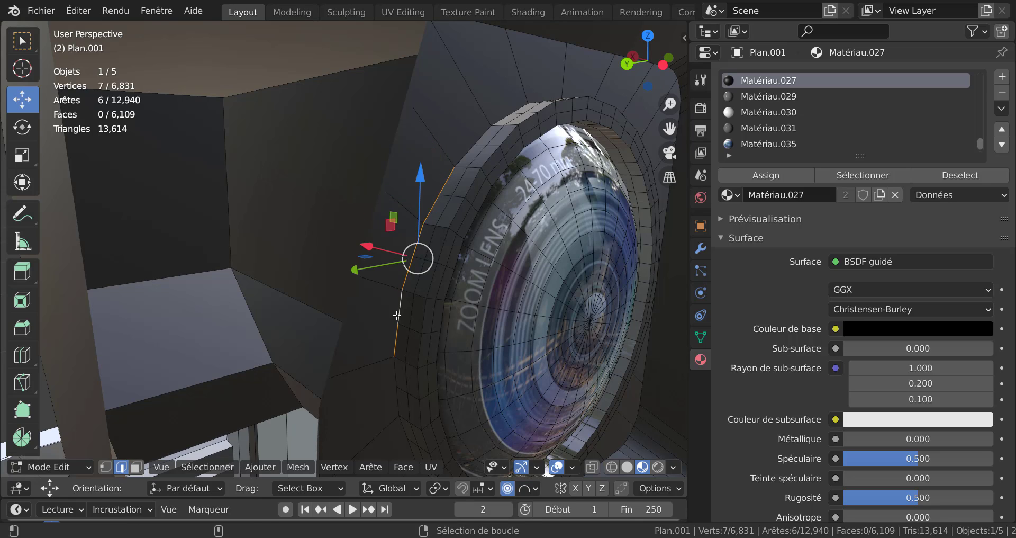
{"action": "scroll", "coordinate": [397, 316], "scroll_direction": "down", "scroll_amount": 1}
{"action": "middle_click_drag", "start_coordinate": [393, 343], "coordinate": [385, 309]}
{"action": "left_click", "coordinate": [397, 409], "text": "alt+shift"}
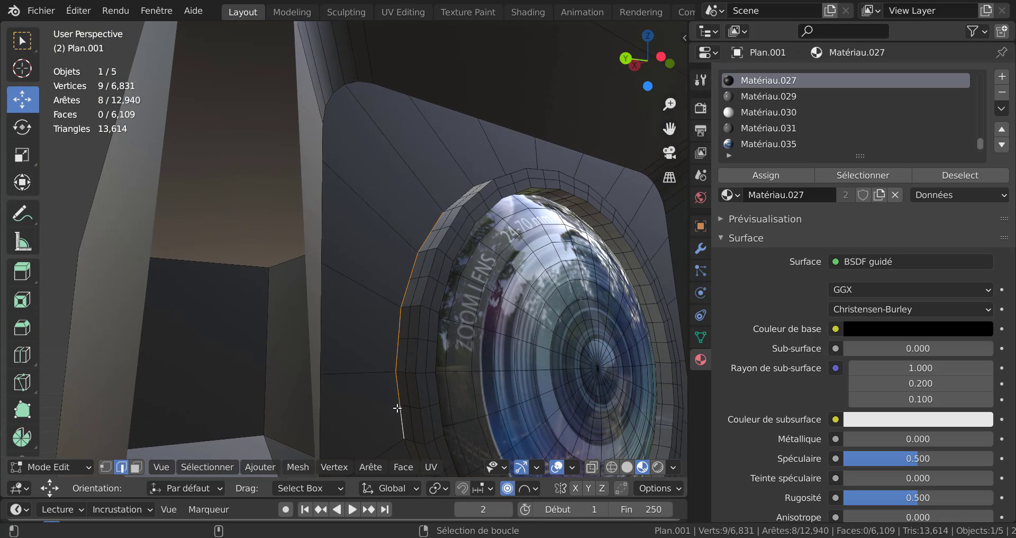
{"action": "left_click", "coordinate": [410, 389], "text": "alt+shift"}
{"action": "middle_click_drag", "start_coordinate": [410, 389], "coordinate": [524, 268]}
{"action": "key", "text": "q"}
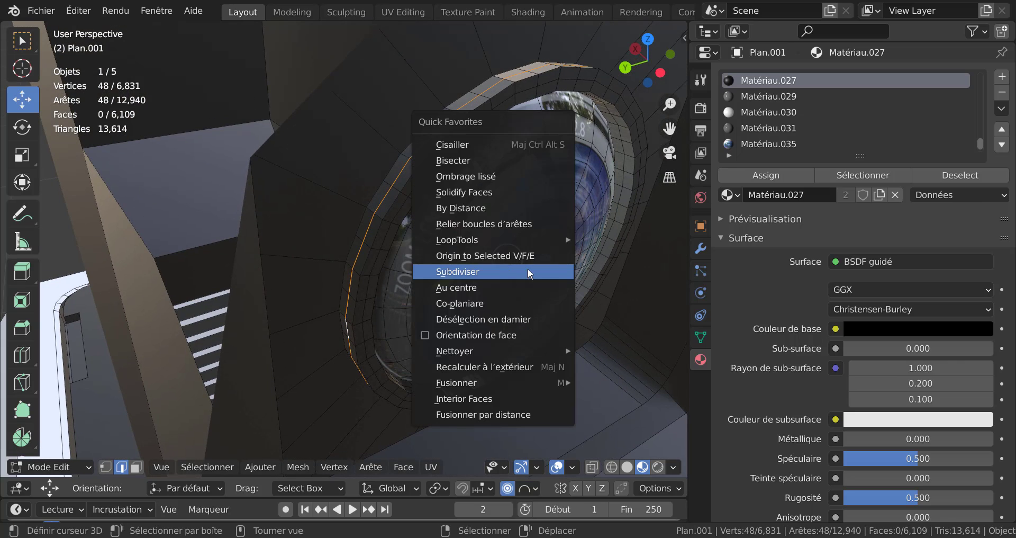
{"action": "mouse_move", "coordinate": [488, 240]}
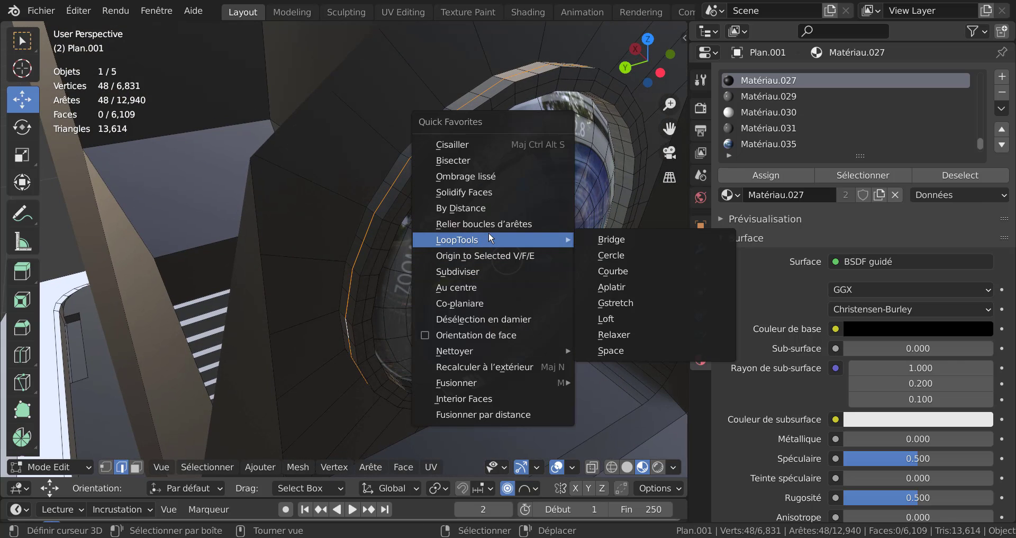
{"action": "left_click", "coordinate": [624, 253]}
- Select the ring's front outer edge loop and round it with LoopTools Circle
{"action": "left_click", "coordinate": [454, 123], "text": "alt"}
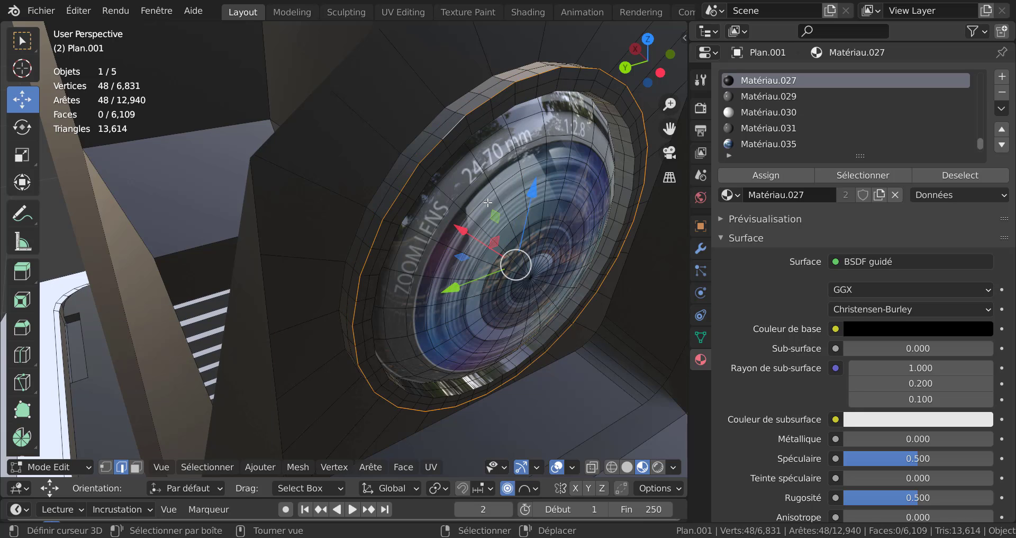
{"action": "key", "text": "q"}
{"action": "mouse_move", "coordinate": [548, 207]}
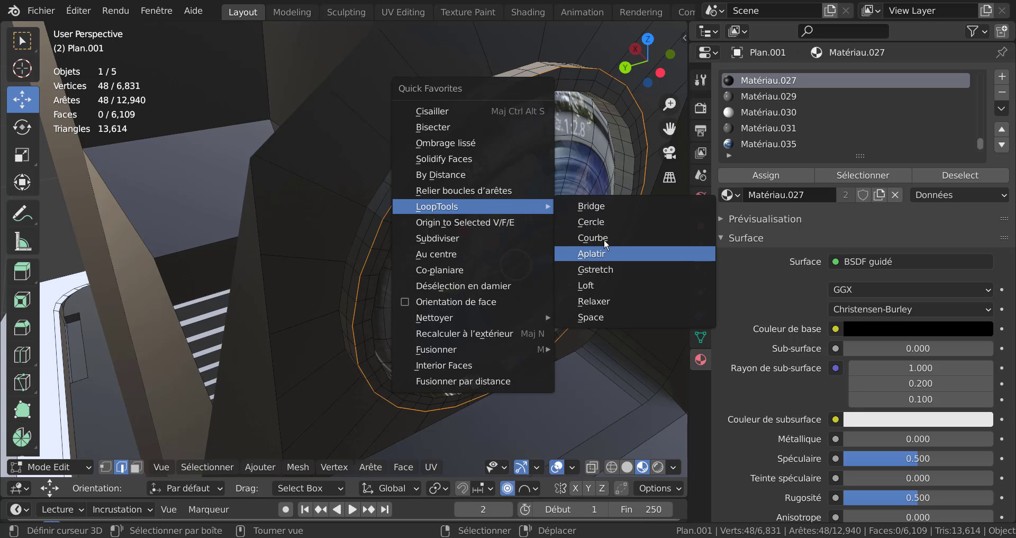
{"action": "left_click", "coordinate": [609, 222]}
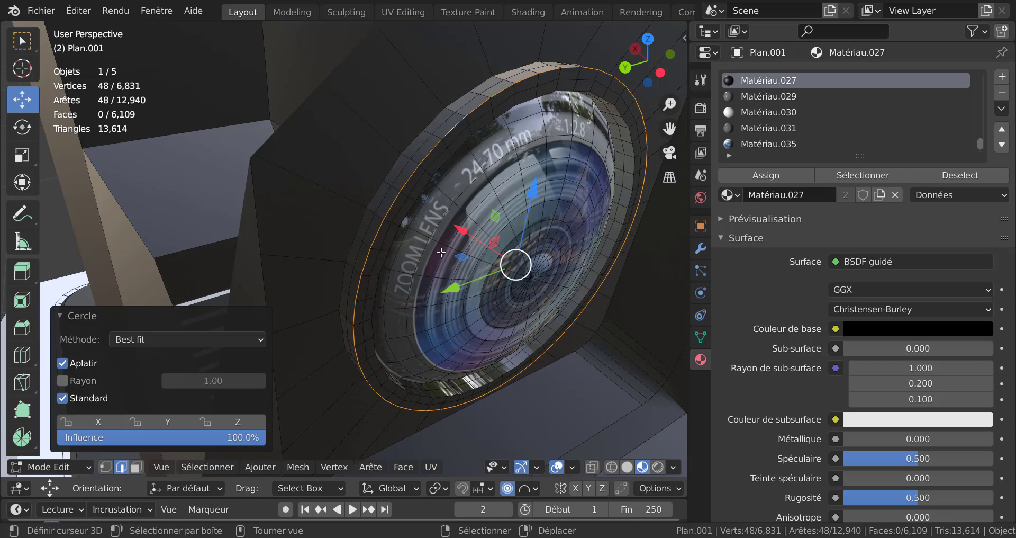
- Undo the circle on the ring's front outer loop and try LoopTools Curve on it instead
{"action": "middle_click_drag", "start_coordinate": [608, 222], "coordinate": [444, 162]}
{"action": "key", "text": "ctrl+z"}
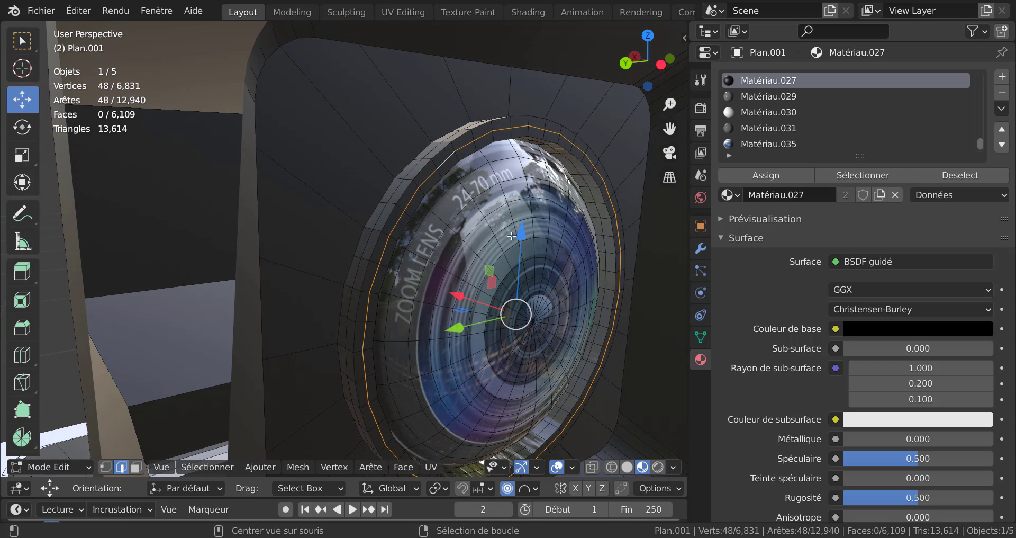
{"action": "key", "text": "q"}
{"action": "mouse_move", "coordinate": [547, 280]}
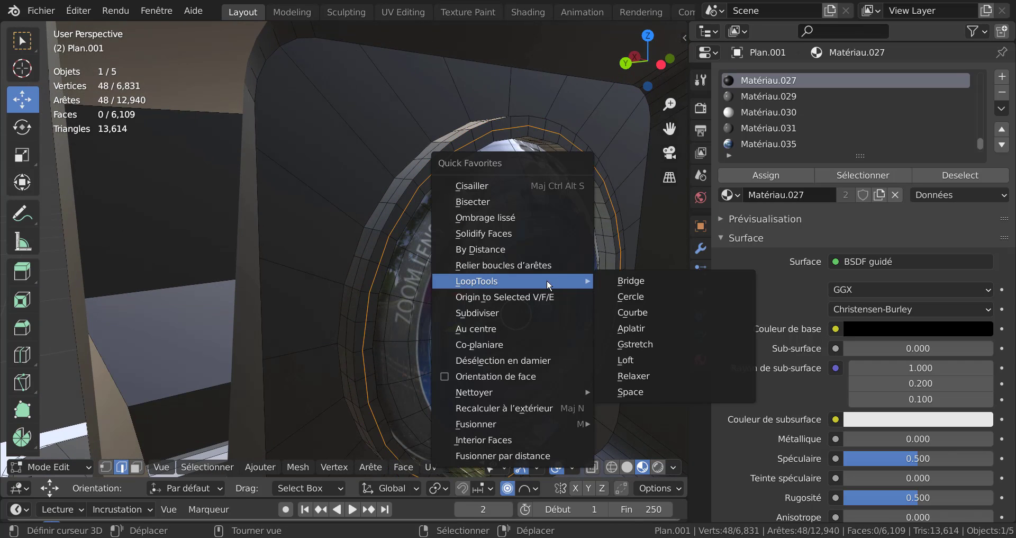
{"action": "left_click", "coordinate": [632, 312]}
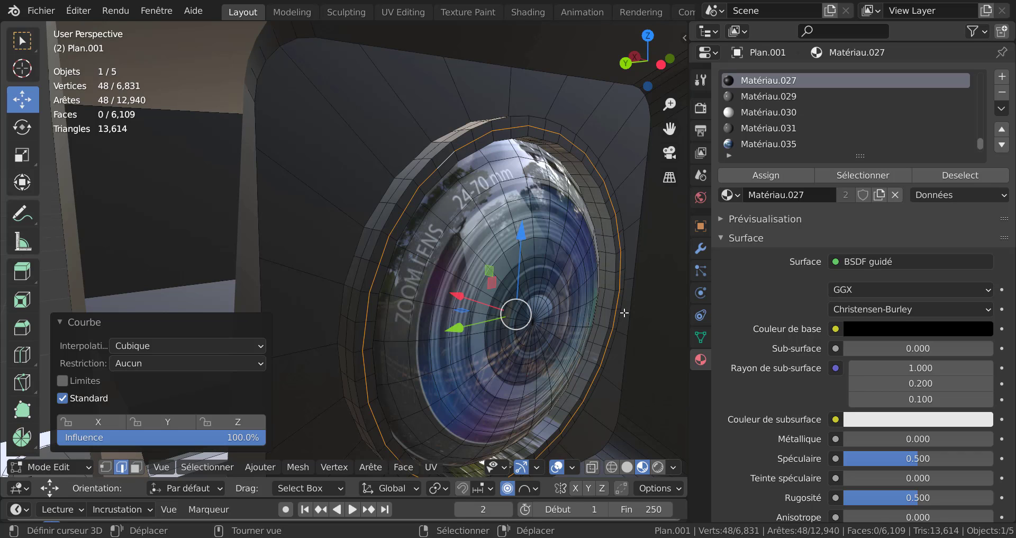
- Apply LoopTools Circle again to the still selected front outer loop of the ring
{"action": "key", "text": "q"}
{"action": "mouse_move", "coordinate": [530, 261]}
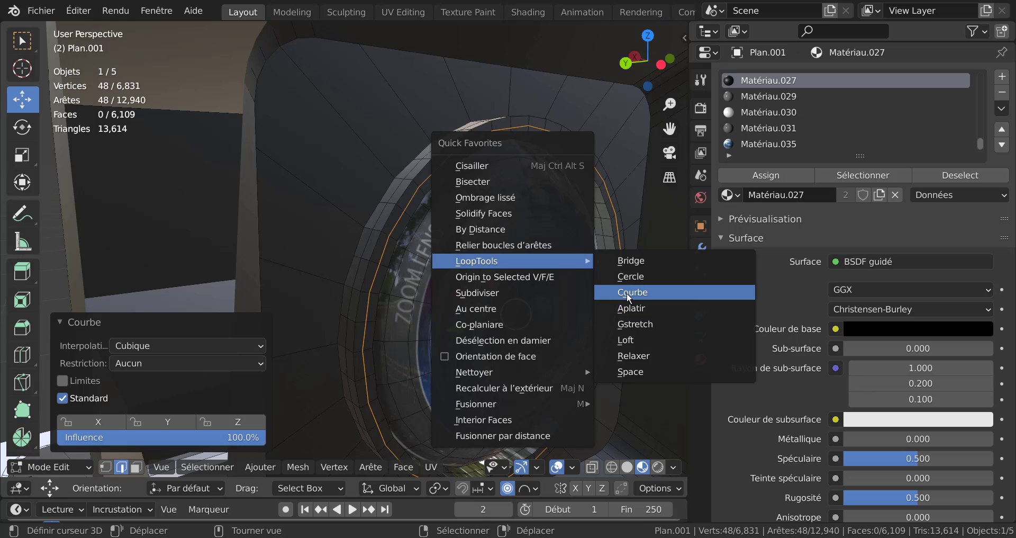
{"action": "left_click", "coordinate": [627, 278]}
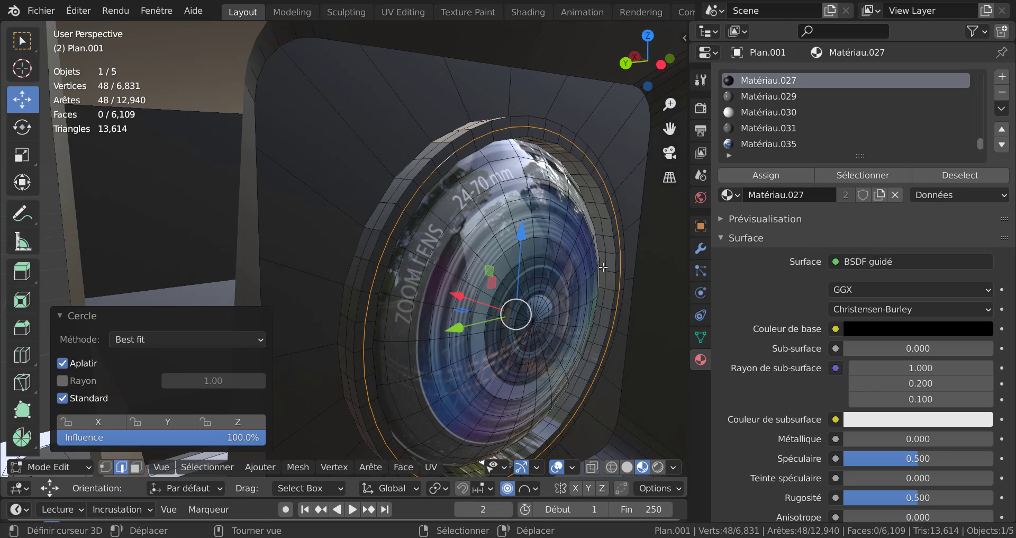
- Select the next edge loop inward on the ring's front and round it with LoopTools Circle
{"action": "left_click", "coordinate": [542, 139], "text": "alt"}
{"action": "key", "text": "q"}
{"action": "mouse_move", "coordinate": [614, 272]}
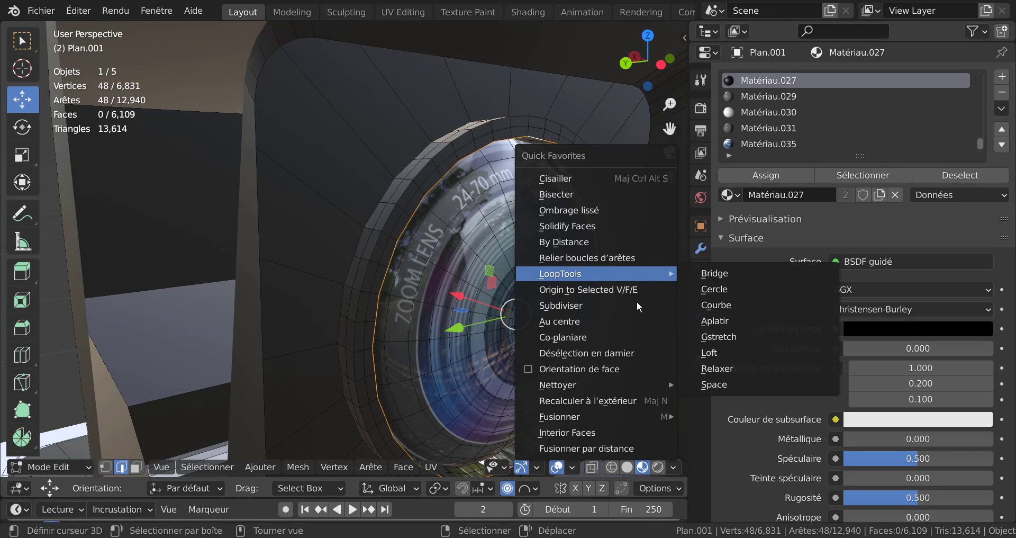
{"action": "left_click", "coordinate": [715, 292]}
- Select the edge loop on the ring's inner wall beside the lens and round it with LoopTools Circle
{"action": "middle_click_drag", "start_coordinate": [635, 286], "coordinate": [614, 277]}
{"action": "left_click", "coordinate": [613, 276], "text": "alt"}
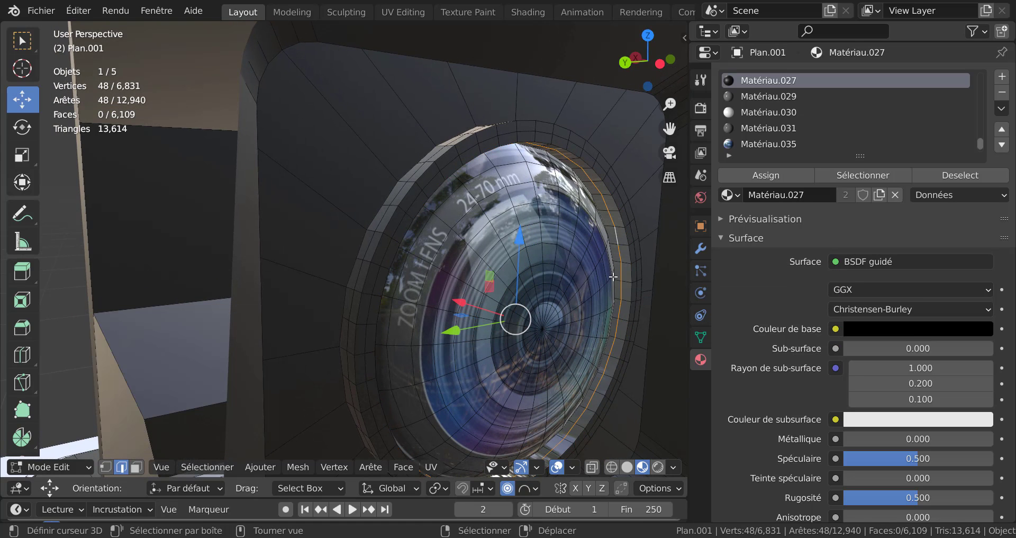
{"action": "key", "text": "q"}
{"action": "mouse_move", "coordinate": [614, 301]}
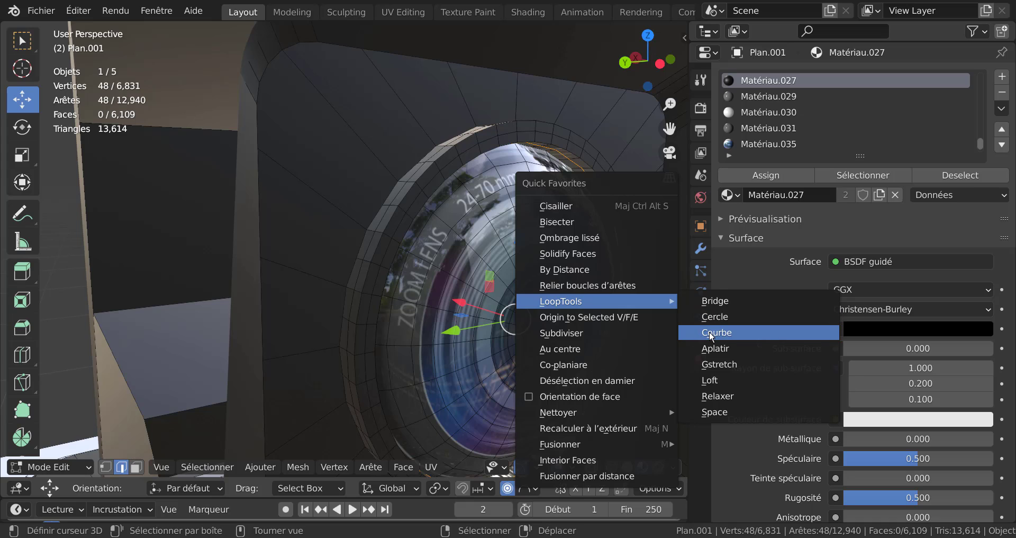
{"action": "left_click", "coordinate": [713, 313]}
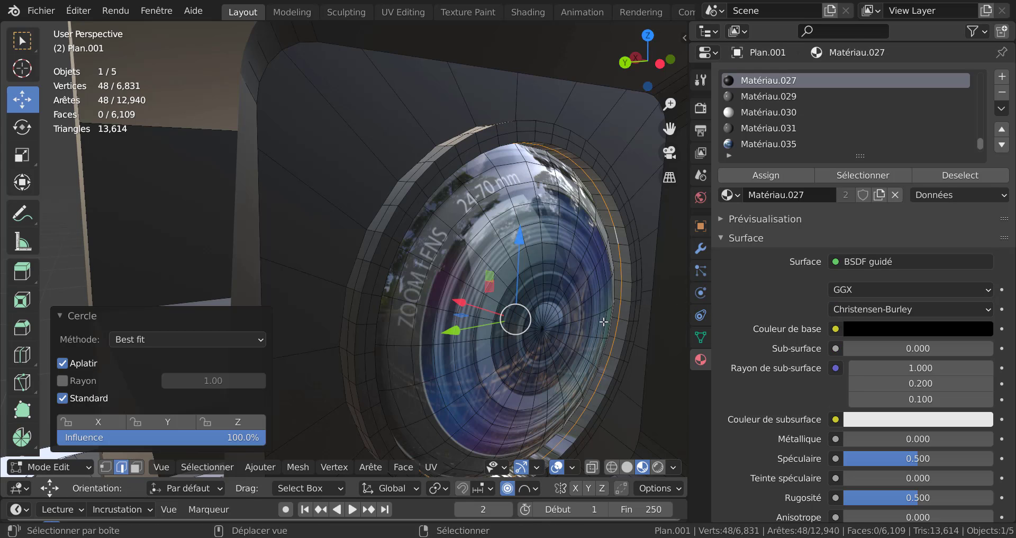
- Select the upper stretch of the ring's outermost edge loop, extending it with shortest-path selection
{"action": "middle_click_drag", "start_coordinate": [593, 323], "coordinate": [555, 341]}
{"action": "mouse_move", "coordinate": [503, 302]}
{"action": "middle_mouse_down"}
{"action": "mouse_move", "coordinate": [477, 350]}
{"action": "mouse_move", "coordinate": [510, 286]}
{"action": "middle_mouse_up"}
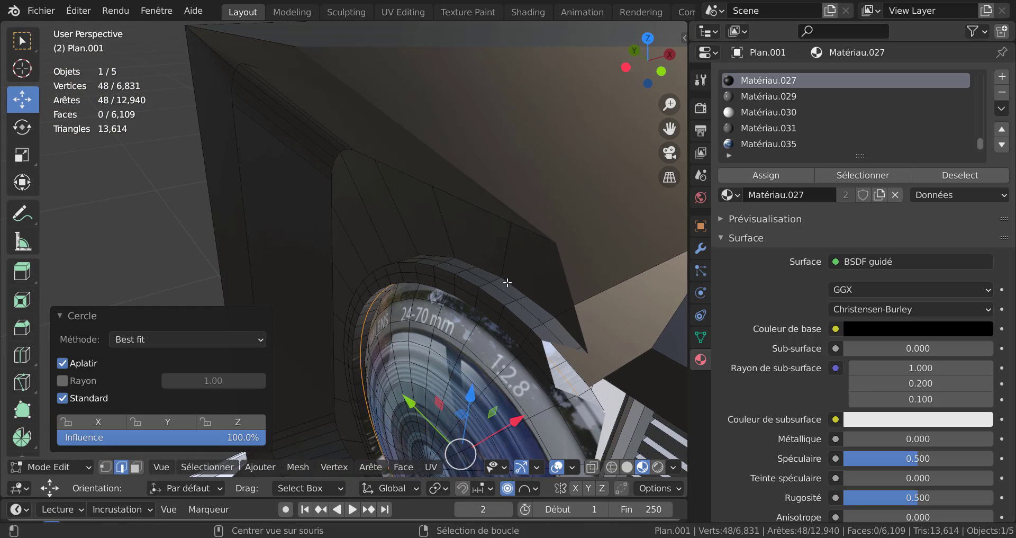
{"action": "left_click", "coordinate": [509, 283], "text": "alt"}
{"action": "right_click", "coordinate": [464, 258], "text": "alt+shift"}
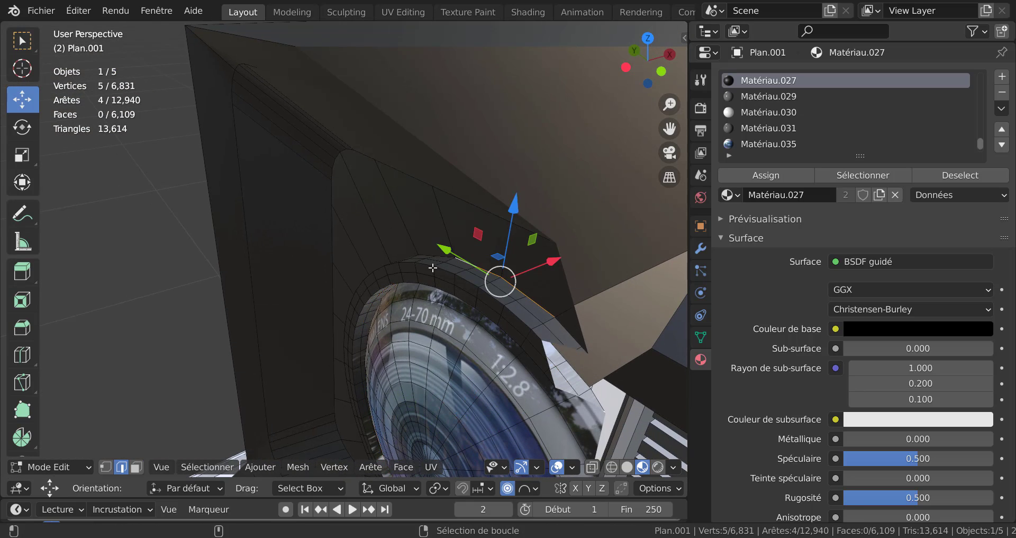
{"action": "middle_click_drag", "start_coordinate": [289, 301], "coordinate": [361, 342]}
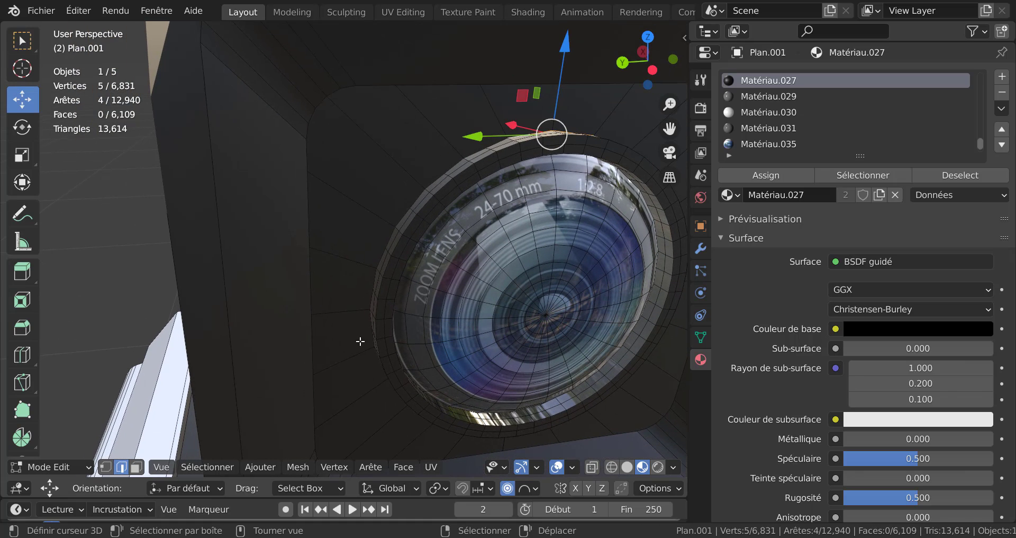
{"action": "left_click", "coordinate": [389, 239], "text": "ctrl"}
- Extend the shortest-path selection along the ring's outermost edge, around its underside and up the opposite side
{"action": "middle_click_drag", "start_coordinate": [370, 302], "coordinate": [420, 434]}
{"action": "scroll", "coordinate": [411, 341], "scroll_direction": "down", "scroll_amount": 6}
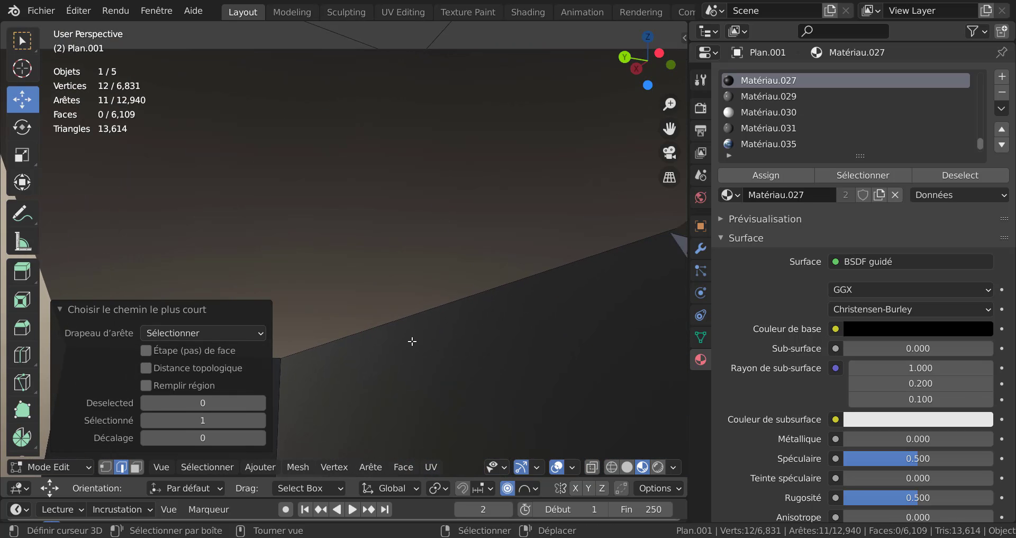
{"action": "scroll", "coordinate": [413, 341], "scroll_direction": "down", "scroll_amount": 5}
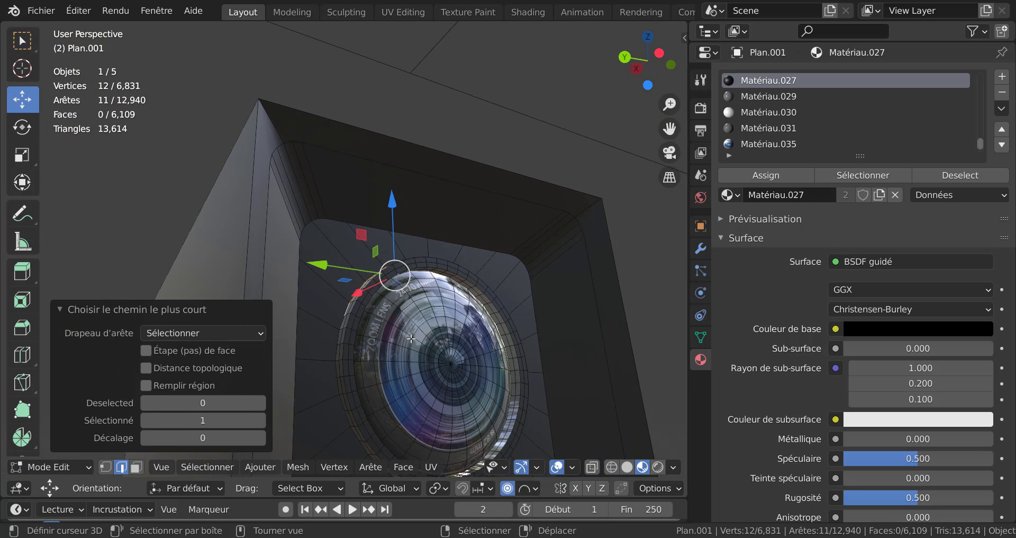
{"action": "middle_click_drag", "start_coordinate": [439, 258], "coordinate": [476, 194], "text": "shift"}
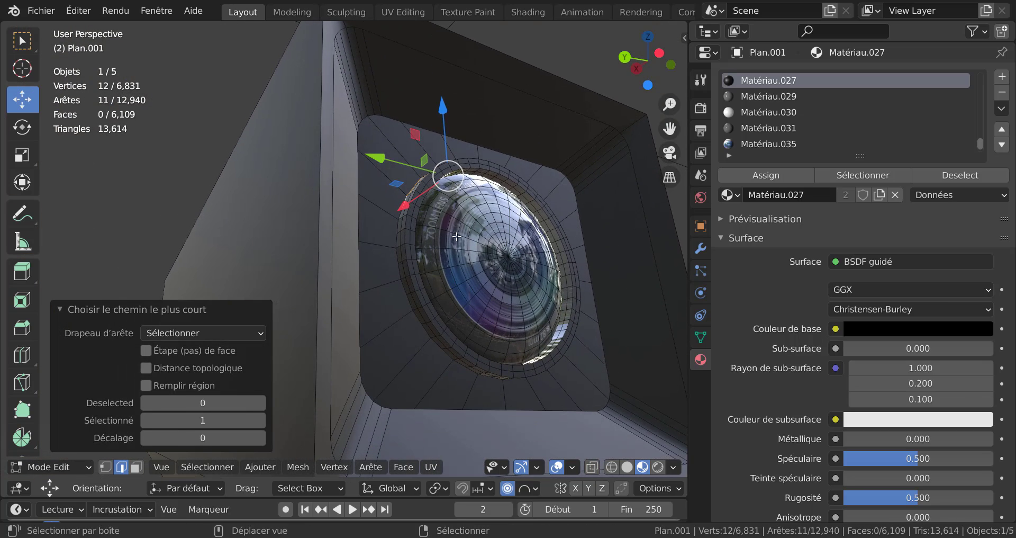
{"action": "left_click", "coordinate": [439, 344], "text": "ctrl"}
{"action": "middle_click_drag", "start_coordinate": [573, 377], "coordinate": [453, 335]}
{"action": "left_click", "coordinate": [658, 284], "text": "ctrl"}
{"action": "middle_click_drag", "start_coordinate": [658, 284], "coordinate": [544, 216]}
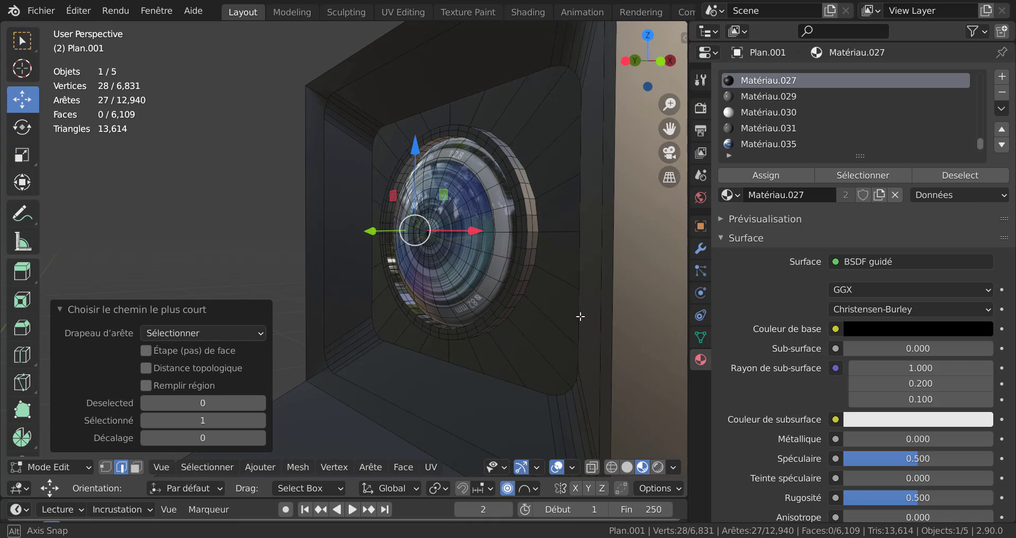
{"action": "left_click", "coordinate": [540, 223], "text": "ctrl"}
{"action": "left_click", "coordinate": [519, 154], "text": "ctrl"}
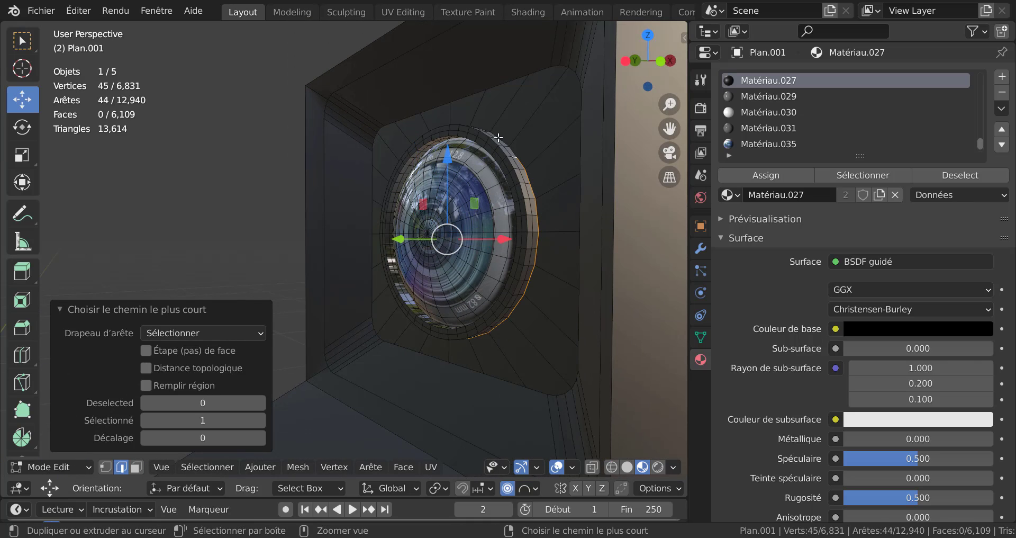
- Add the remaining upper edge segments to the selection of the ring's outermost edge loop
{"action": "middle_click_drag", "start_coordinate": [520, 154], "coordinate": [499, 235]}
{"action": "scroll", "coordinate": [500, 236], "scroll_direction": "up", "scroll_amount": 3}
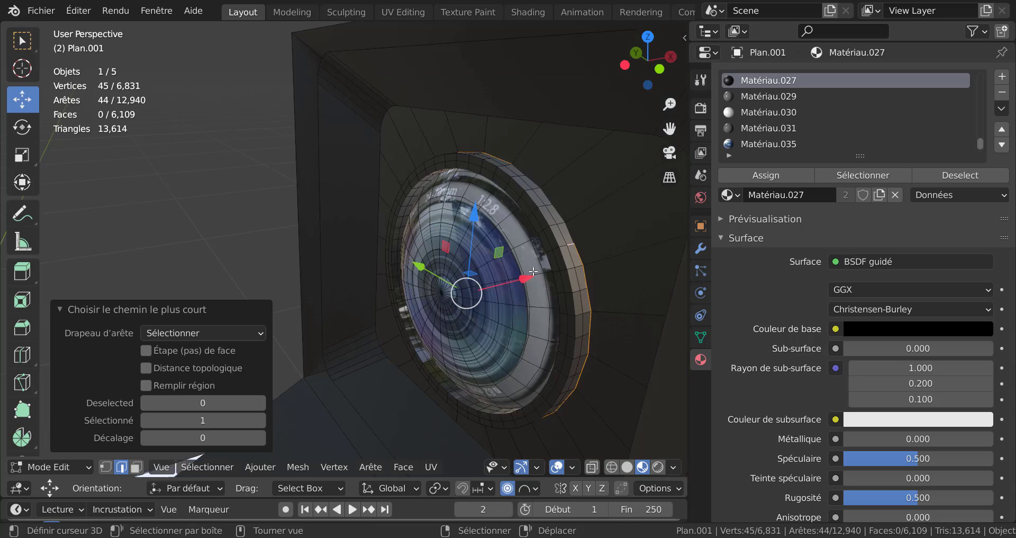
{"action": "left_click", "coordinate": [662, 234], "text": "ctrl"}
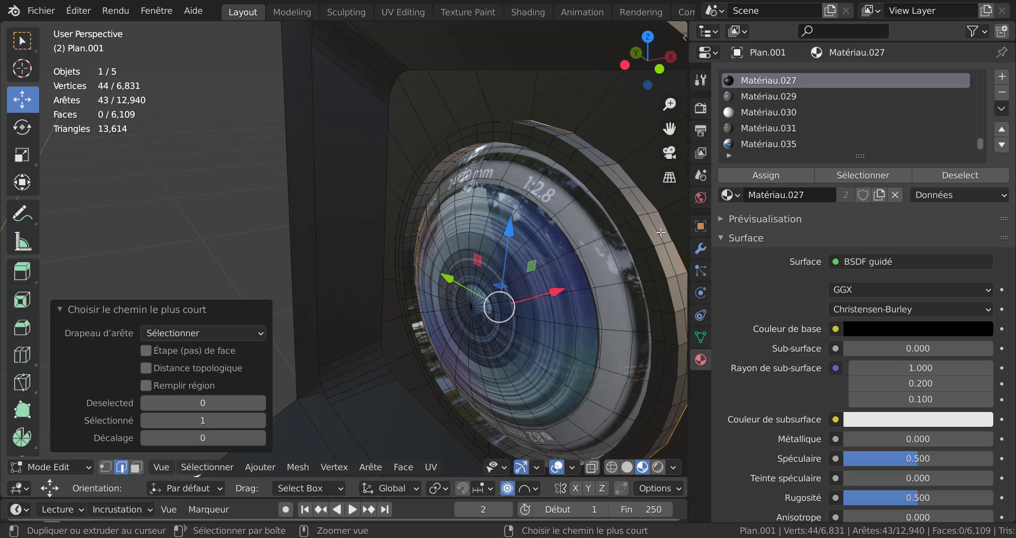
{"action": "scroll", "coordinate": [603, 227], "scroll_direction": "down", "scroll_amount": 2}
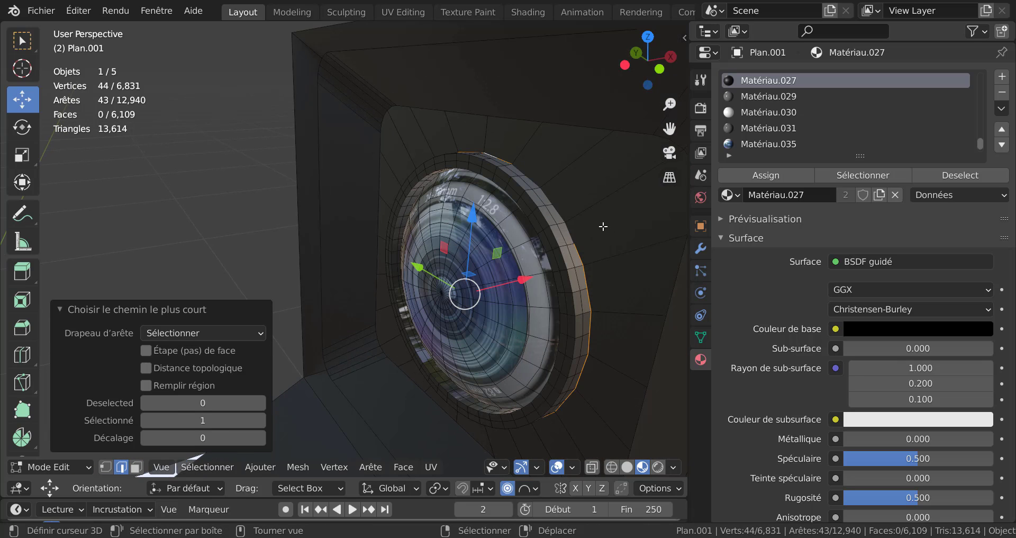
{"action": "left_click", "coordinate": [525, 171], "text": "ctrl"}
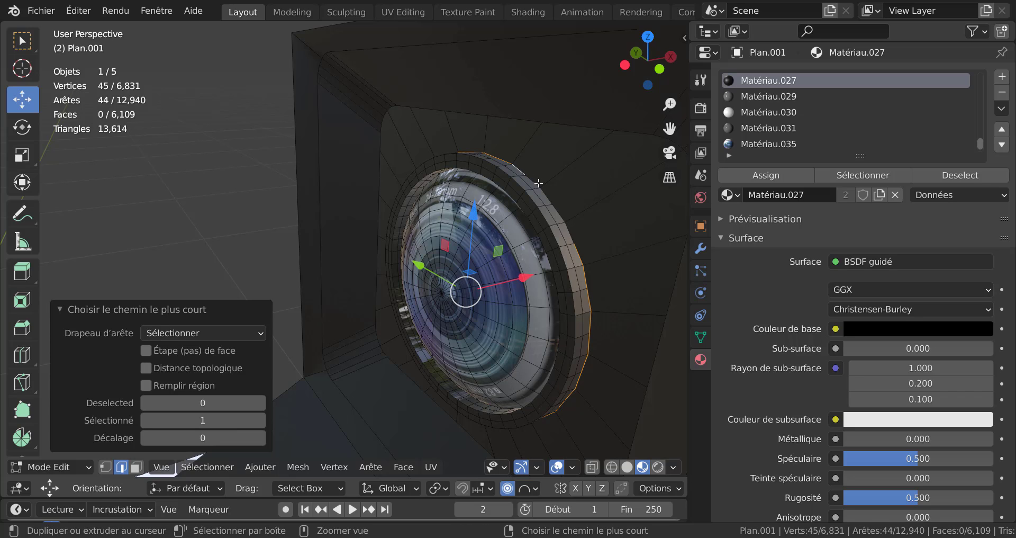
{"action": "left_click", "coordinate": [558, 209], "text": "ctrl"}
{"action": "left_click", "coordinate": [572, 232], "text": "ctrl"}
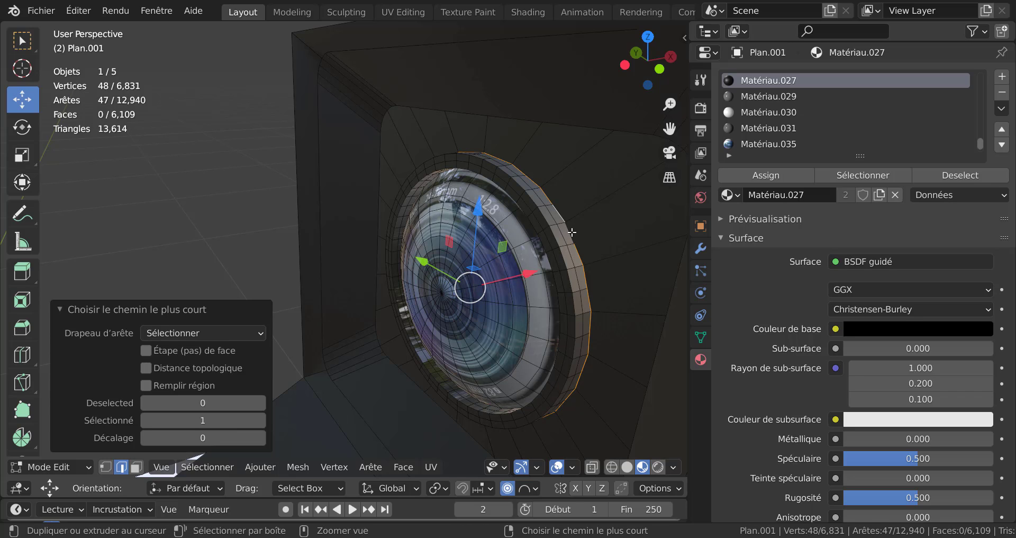
- Round the selected outermost ring loop with LoopTools Circle and check the camera in Object Mode
{"action": "middle_click_drag", "start_coordinate": [539, 296], "coordinate": [569, 343]}
{"action": "scroll", "coordinate": [523, 359], "scroll_direction": "up", "scroll_amount": 2}
{"action": "key", "text": "q"}
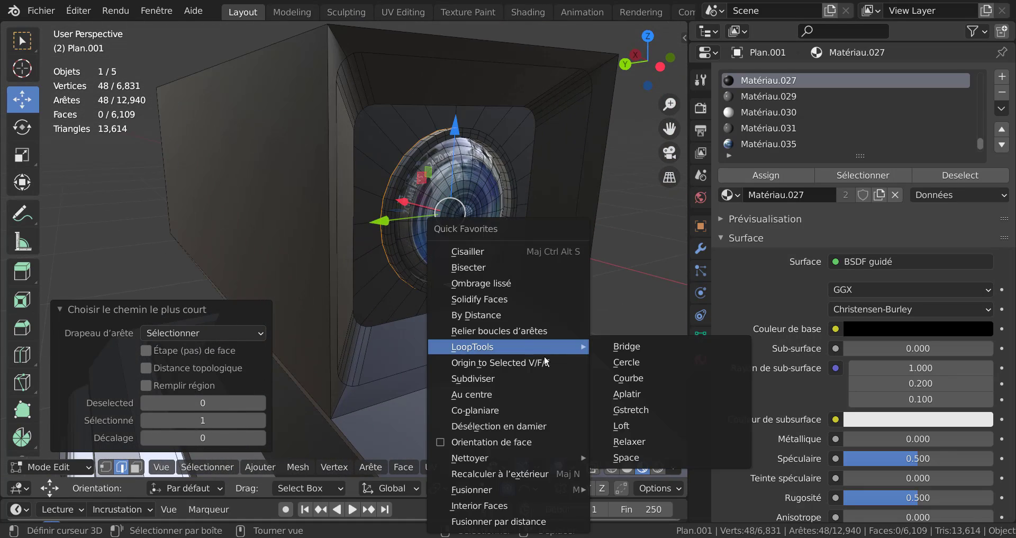
{"action": "mouse_move", "coordinate": [524, 348]}
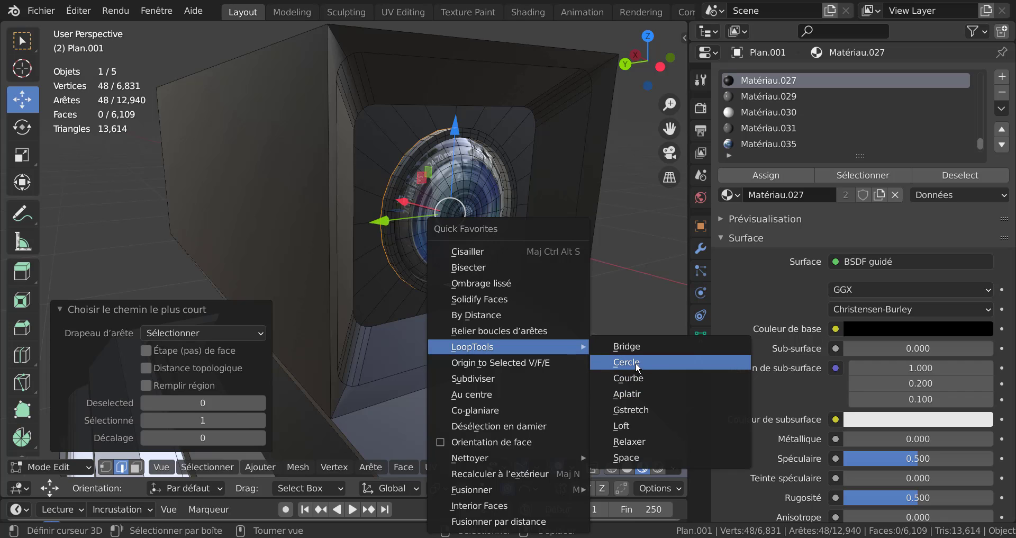
{"action": "left_click", "coordinate": [627, 362]}
{"action": "key", "text": "Tab"}
{"action": "middle_click_drag", "start_coordinate": [566, 354], "coordinate": [524, 351]}
{"action": "key", "text": "Tab"}
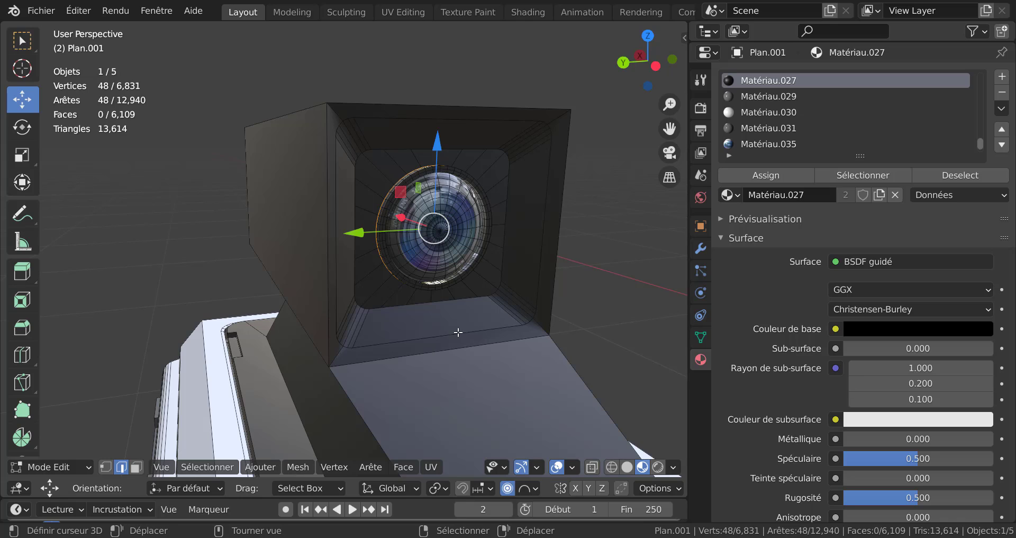
- Select the lower edge loop around the camera housing's opening and add the adjoining vertical side to the selection
{"action": "left_click", "coordinate": [458, 332], "text": "alt"}
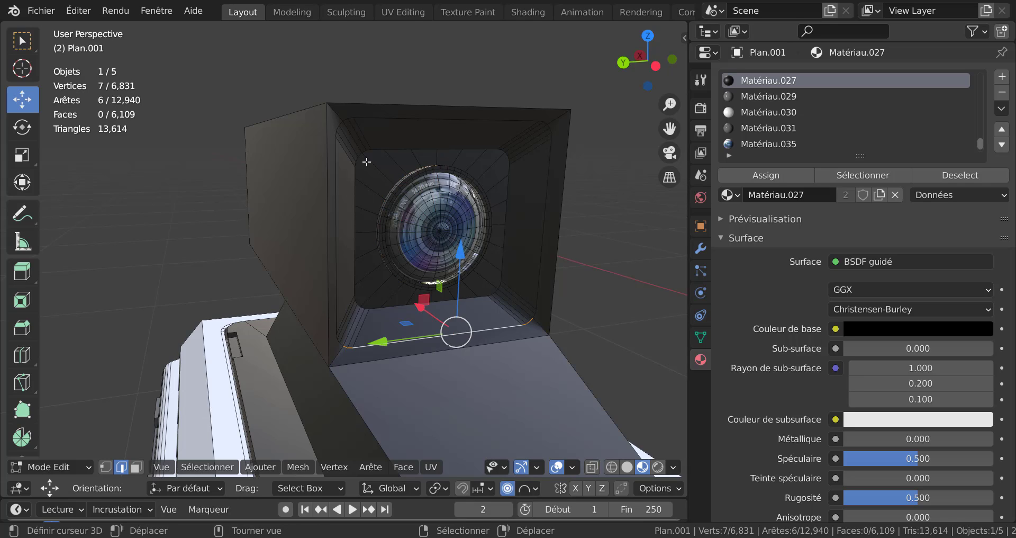
{"action": "left_click", "coordinate": [542, 147], "text": "alt+shift"}
{"action": "left_click", "coordinate": [499, 119], "text": "alt+shift"}
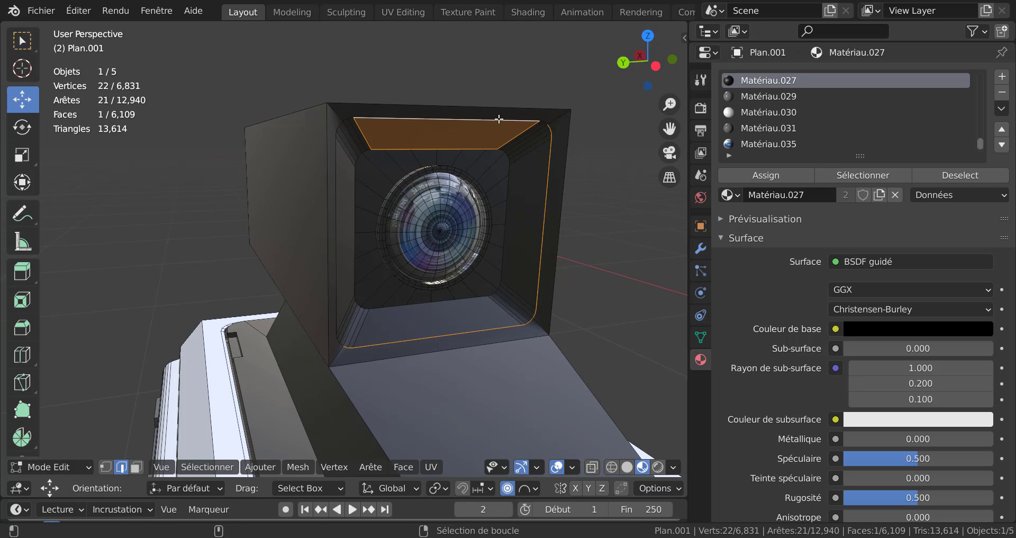
{"action": "scroll", "coordinate": [493, 86], "scroll_direction": "up", "scroll_amount": 1}
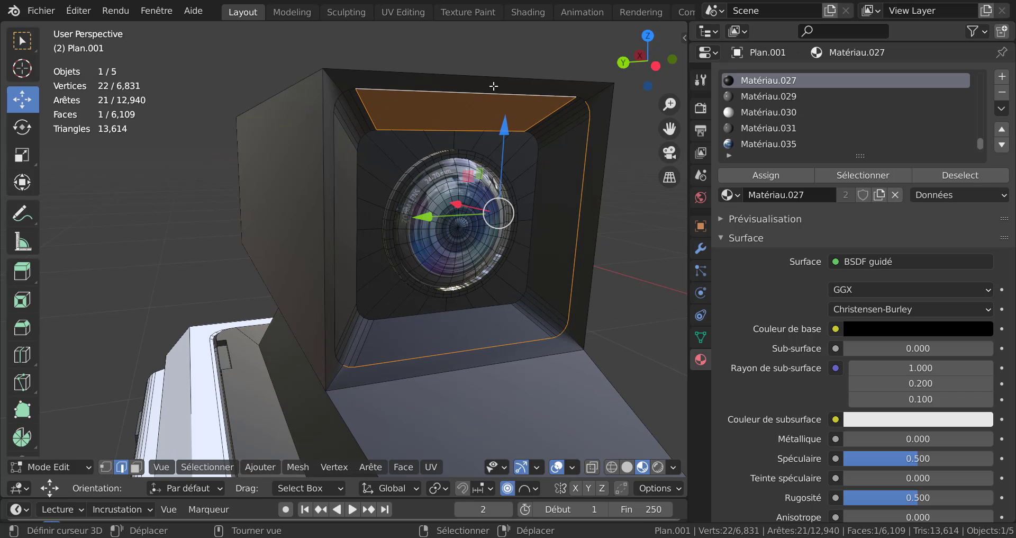
{"action": "left_click", "coordinate": [492, 103], "text": "alt+shift"}
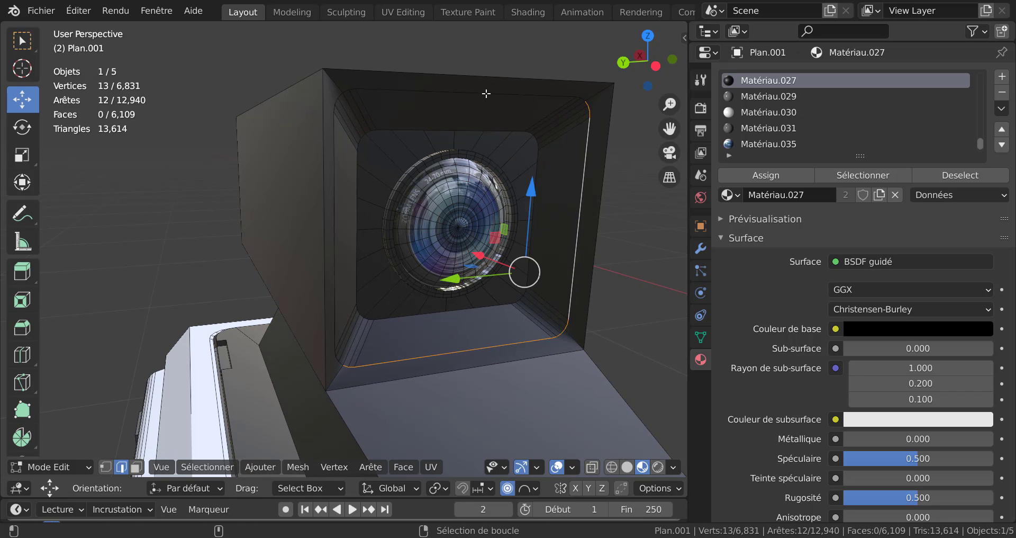
{"action": "left_click", "coordinate": [478, 91], "text": "alt+shift"}
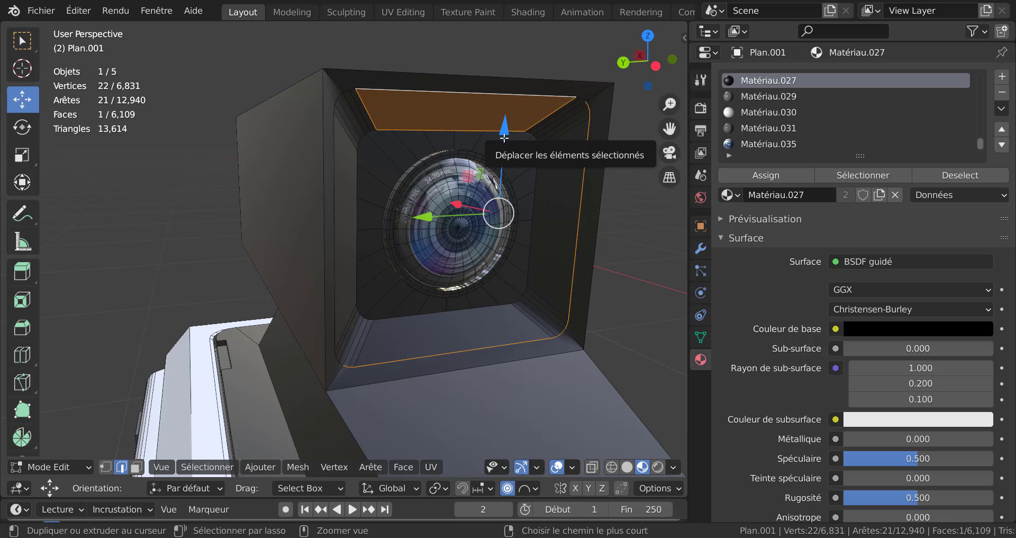
{"action": "key", "text": "ctrl+z"}
{"action": "middle_click_drag", "start_coordinate": [513, 110], "coordinate": [546, 98]}
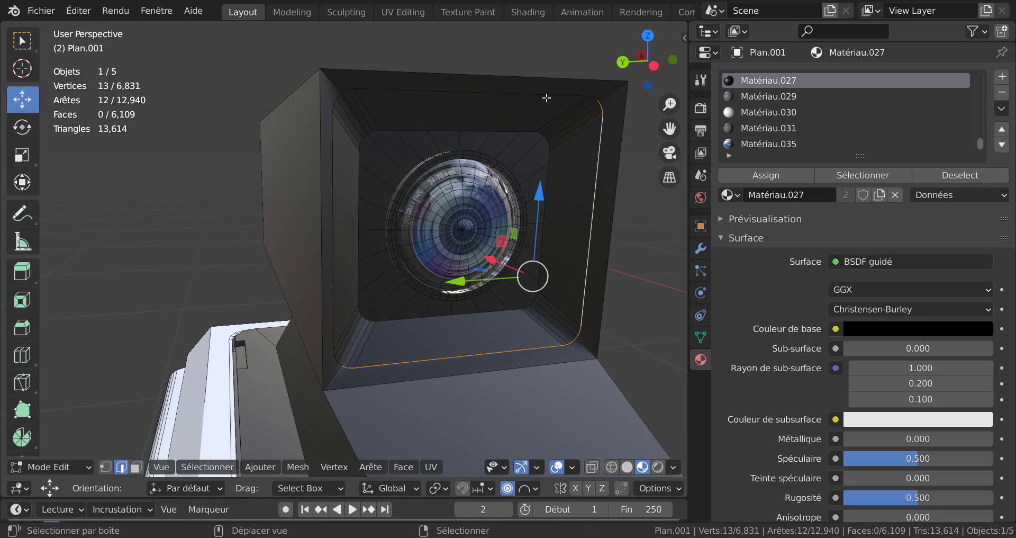
{"action": "left_click", "coordinate": [580, 93], "text": "alt+shift"}
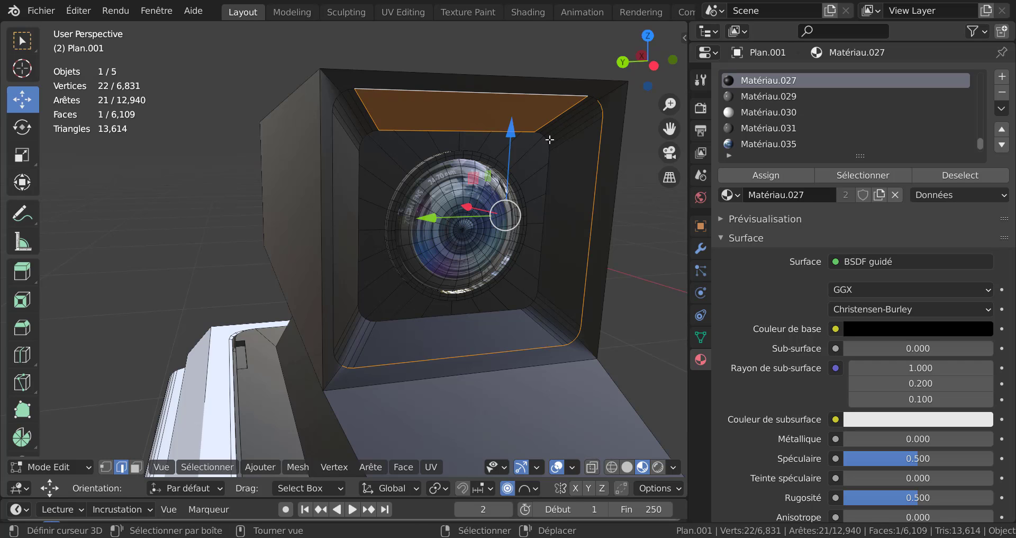
{"action": "key", "text": "ctrl+z"}
- Add the opening's long upper edge and the missing segments of the adjoining rounded corner to the rim selection
{"action": "middle_click_drag", "start_coordinate": [565, 139], "coordinate": [451, 195]}
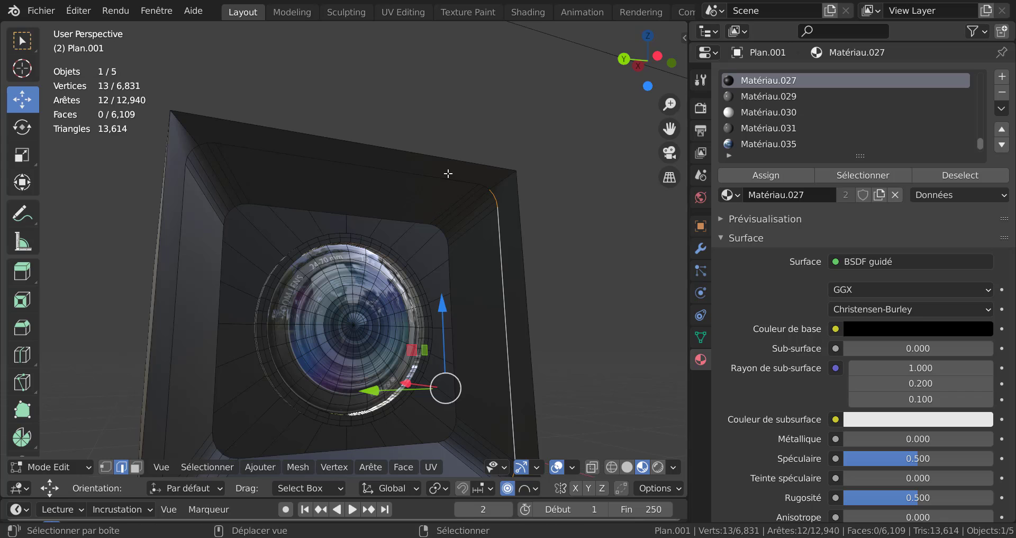
{"action": "left_click", "coordinate": [451, 179], "text": "shift"}
{"action": "scroll", "coordinate": [495, 180], "scroll_direction": "up", "scroll_amount": 2}
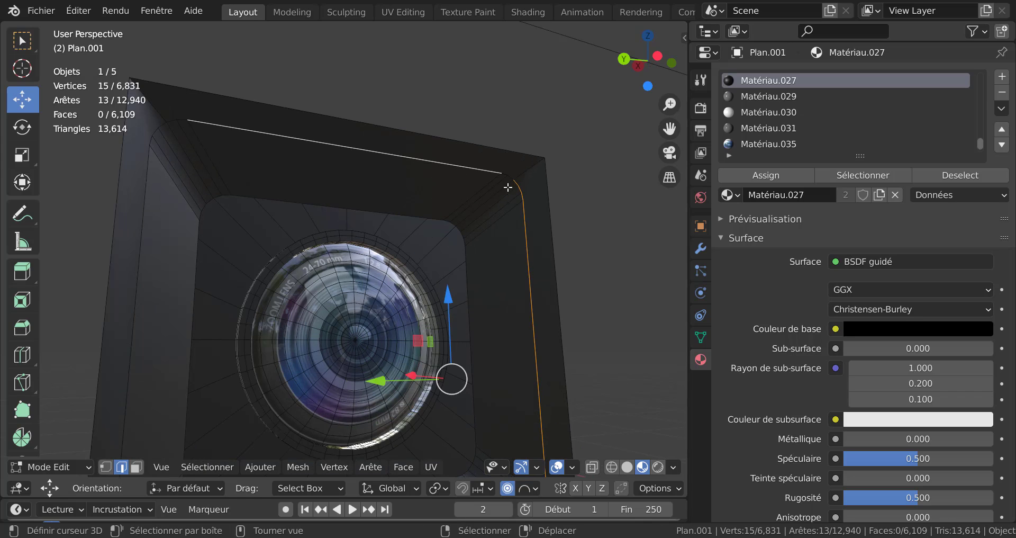
{"action": "left_click", "coordinate": [530, 167], "text": "shift"}
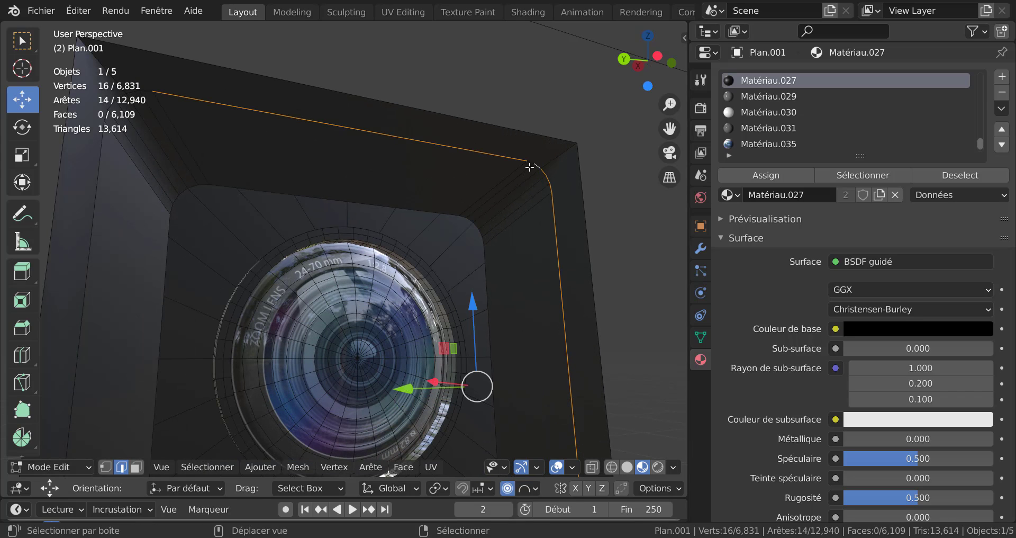
{"action": "left_click", "coordinate": [531, 162], "text": "shift"}
- Add the opening's remaining vertical side and its upper corner segments to close the rim loop selection
{"action": "scroll", "coordinate": [530, 162], "scroll_direction": "down", "scroll_amount": 2}
{"action": "middle_click_drag", "start_coordinate": [472, 166], "coordinate": [275, 259]}
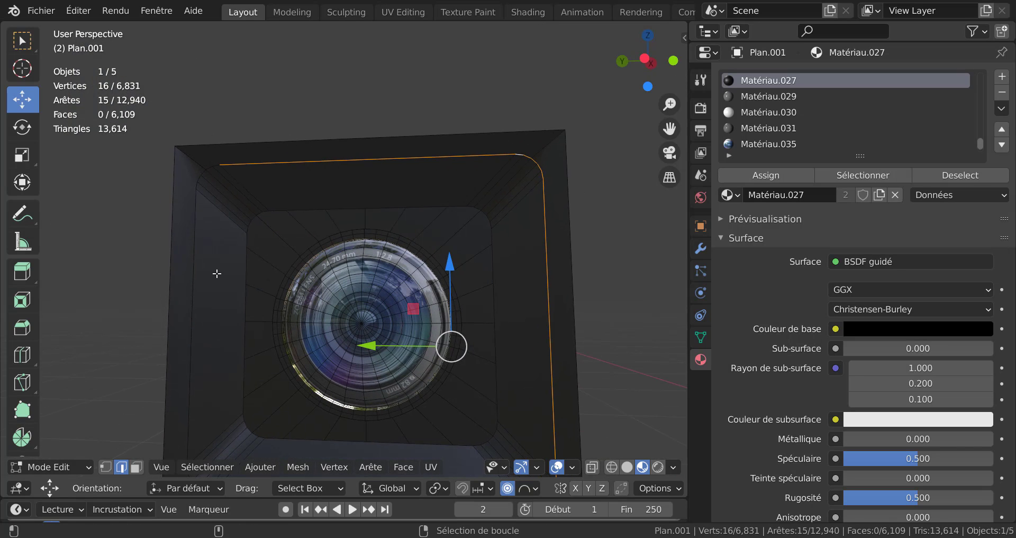
{"action": "left_click", "coordinate": [194, 283], "text": "alt+shift"}
{"action": "scroll", "coordinate": [222, 212], "scroll_direction": "up", "scroll_amount": 1}
{"action": "left_click", "coordinate": [182, 152], "text": "shift"}
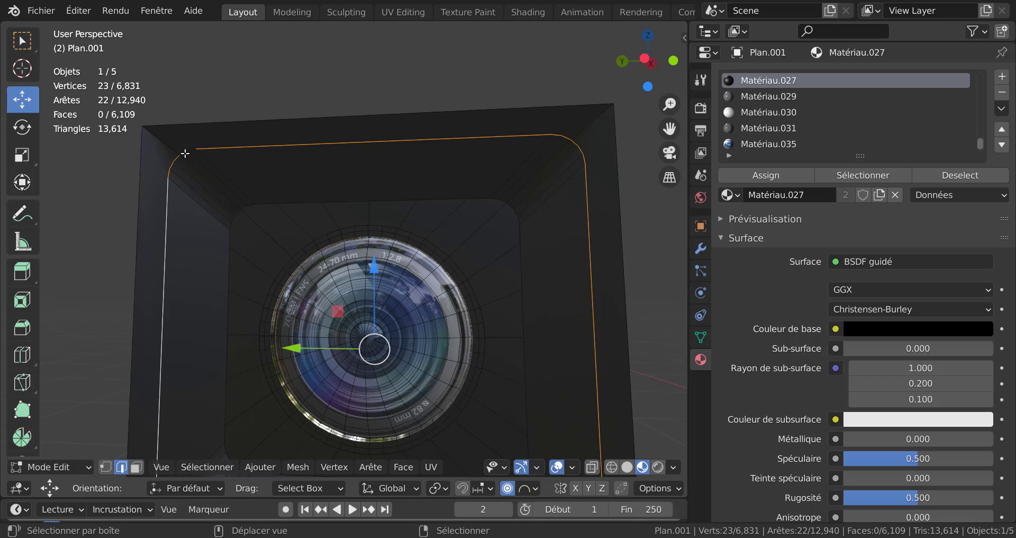
{"action": "left_click", "coordinate": [195, 148], "text": "shift"}
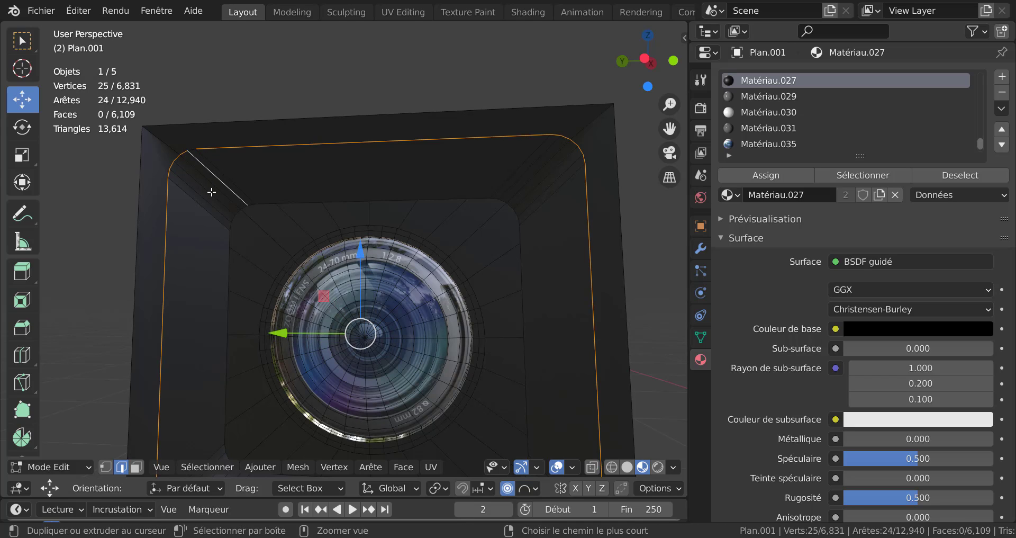
{"action": "key", "text": "ctrl+z"}
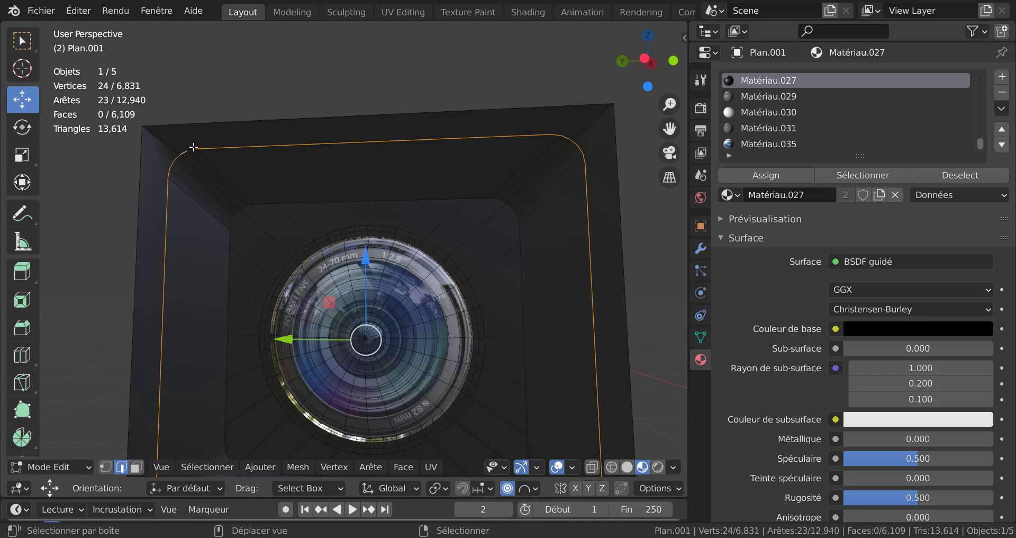
{"action": "scroll", "coordinate": [214, 169], "scroll_direction": "down", "scroll_amount": 5}
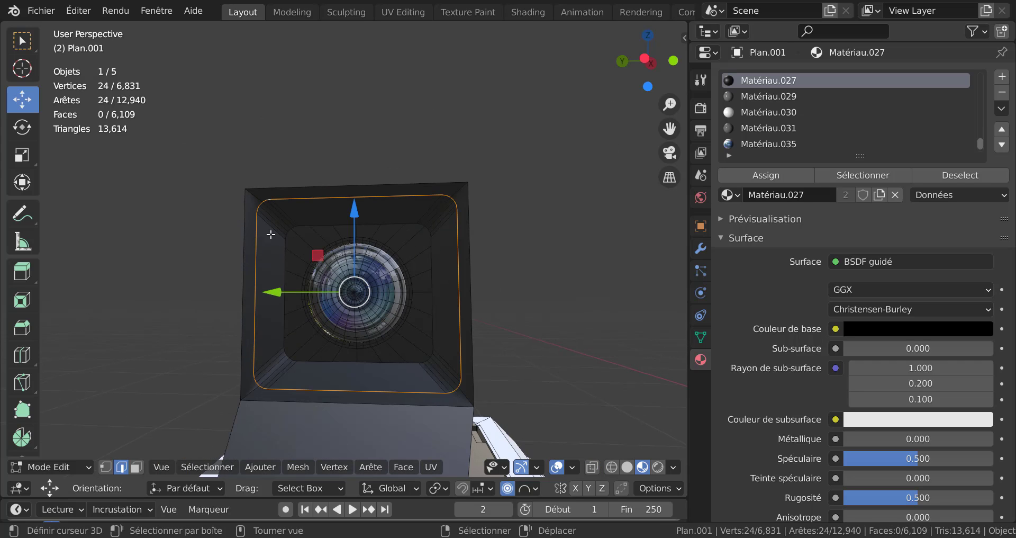
{"action": "middle_click_drag", "start_coordinate": [272, 234], "coordinate": [419, 282]}
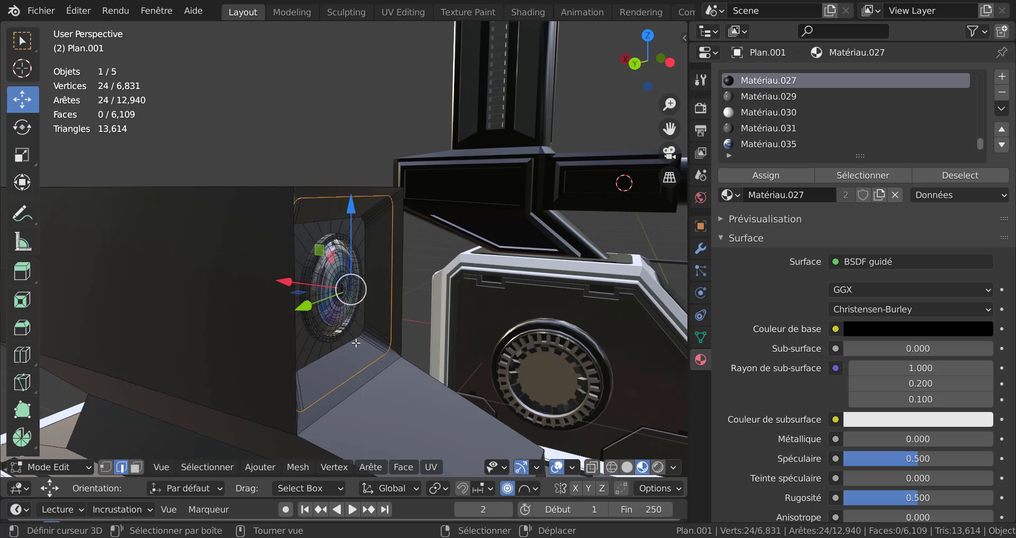
{"action": "key", "text": "g"}
{"action": "key", "text": "x"}
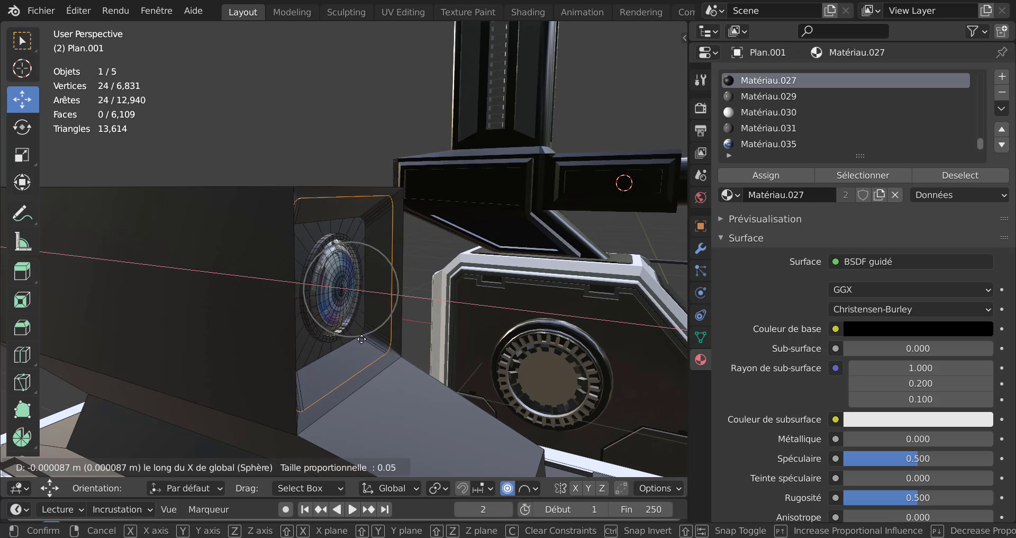
{"action": "right_click", "coordinate": [362, 340]}
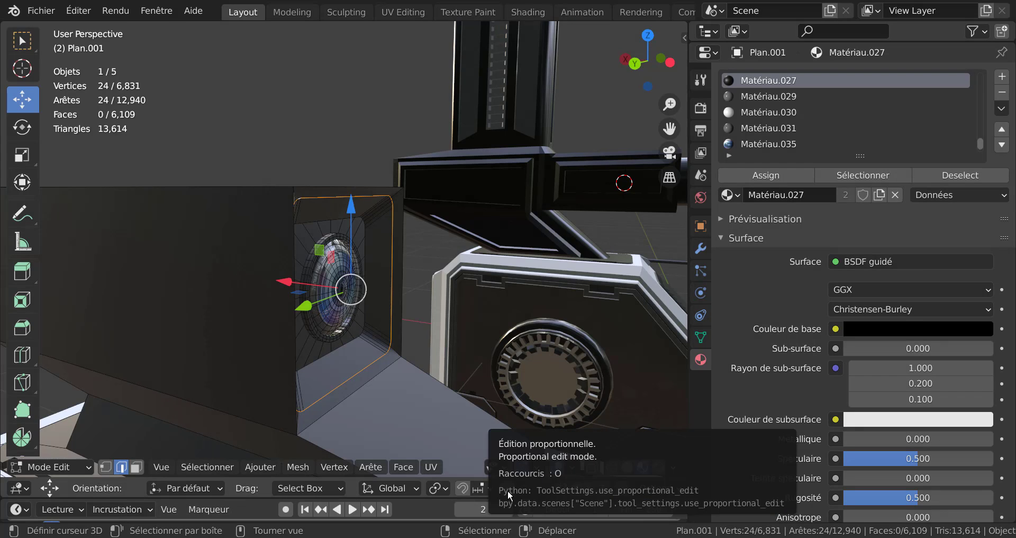
- Turn off proportional editing and move the opening's rim loop about -0.016 m along the global X axis
{"action": "scroll", "coordinate": [281, 325], "scroll_direction": "up", "scroll_amount": 1}
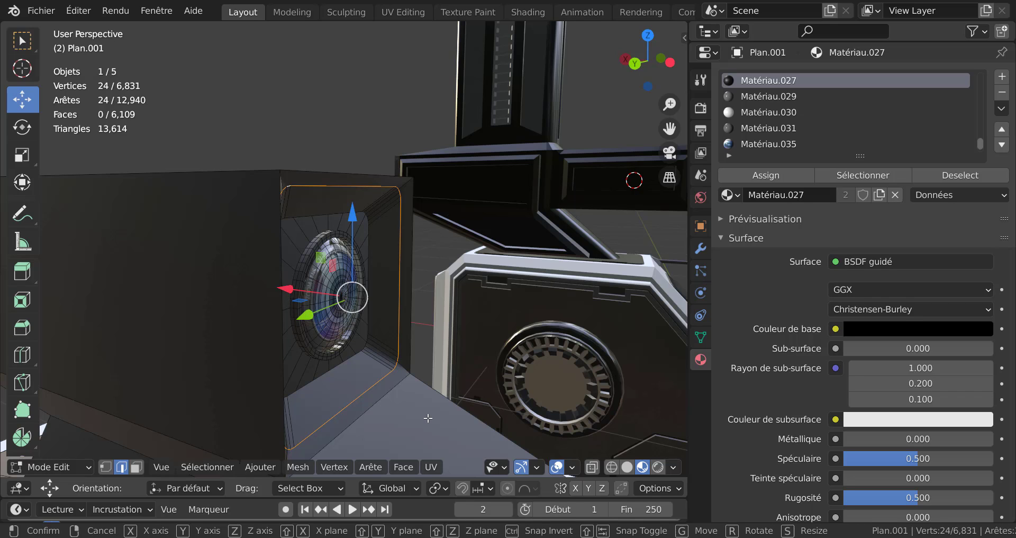
{"action": "key", "text": "g"}
{"action": "key", "text": "x"}
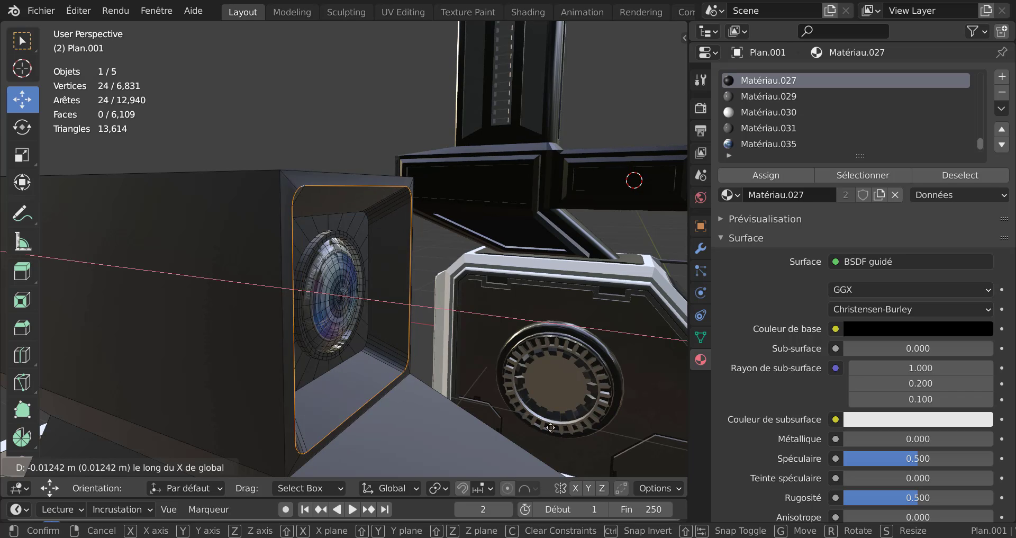
{"action": "left_click", "coordinate": [581, 435]}
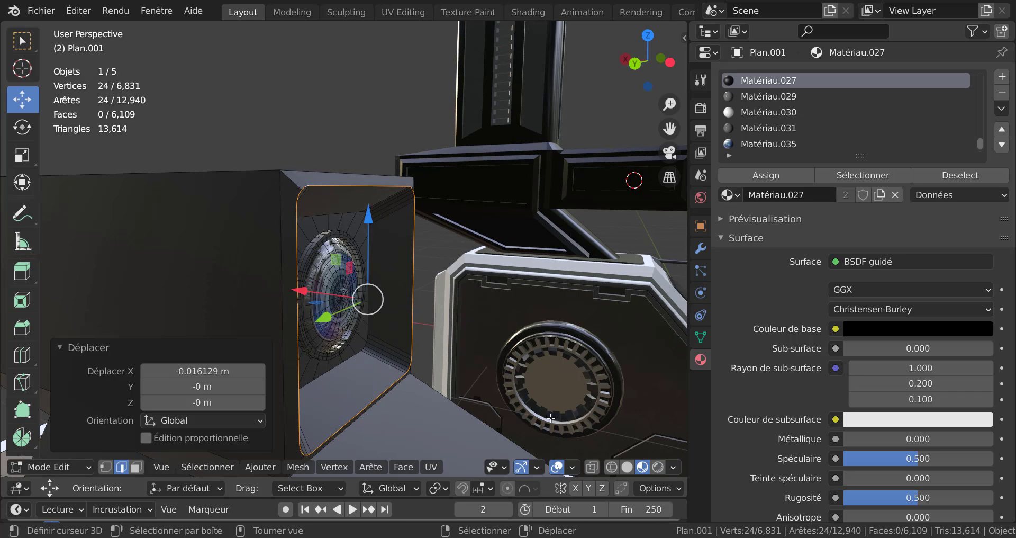
- Return to Object Mode and inspect the camera housing, its lens and the surrounding vehicle parts from several angles
{"action": "key", "text": "Tab"}
{"action": "middle_click_drag", "start_coordinate": [525, 406], "coordinate": [357, 357]}
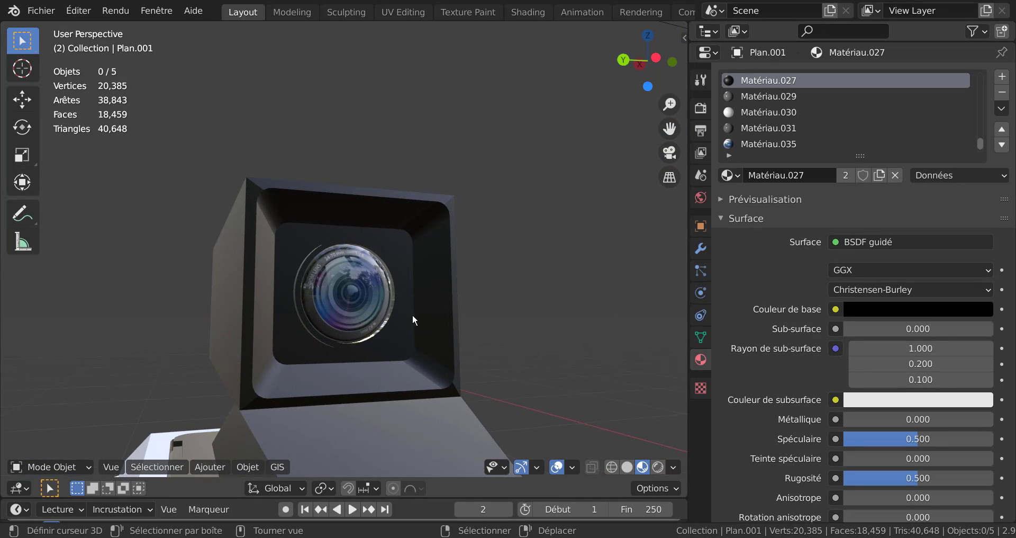
{"action": "middle_click_drag", "start_coordinate": [411, 314], "coordinate": [548, 244]}
{"action": "left_click", "coordinate": [380, 248]}
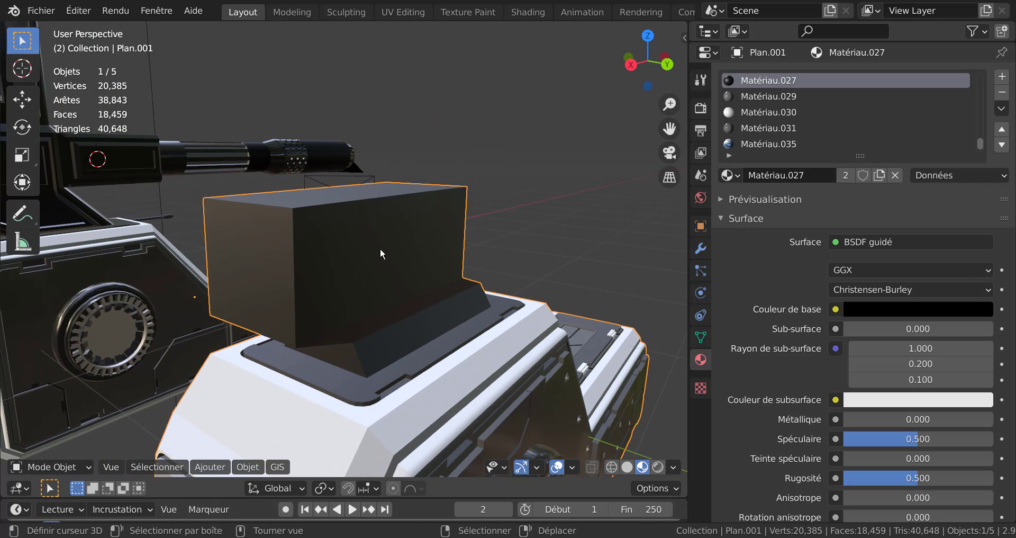
{"action": "scroll", "coordinate": [424, 247], "scroll_direction": "down", "scroll_amount": 3}
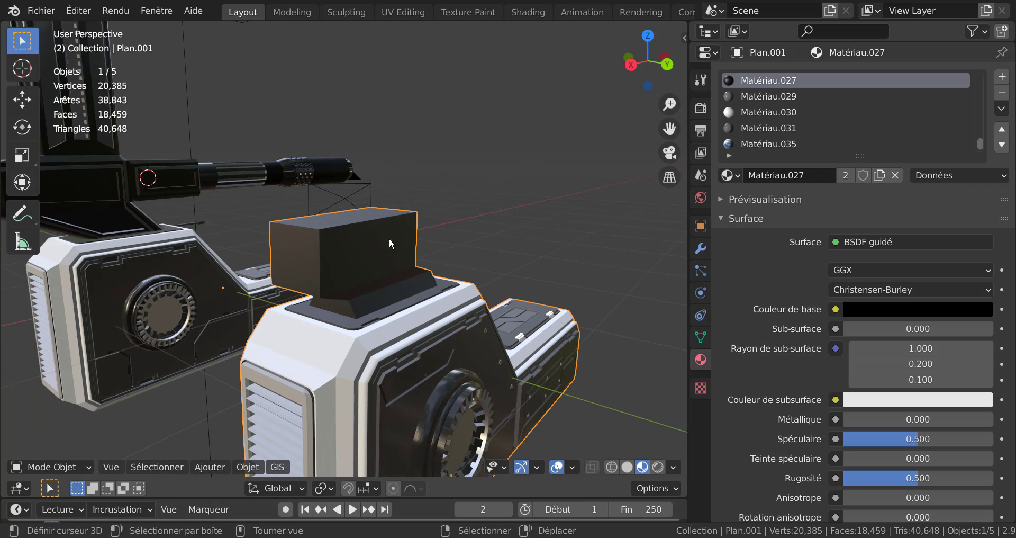
{"action": "middle_click_drag", "start_coordinate": [395, 195], "coordinate": [286, 250]}
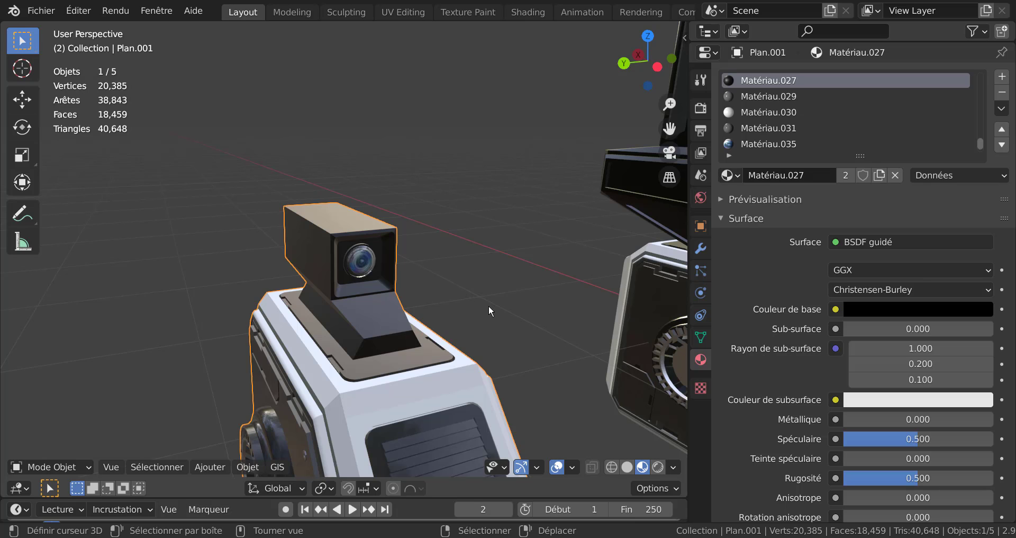
{"action": "middle_click_drag", "start_coordinate": [489, 306], "coordinate": [505, 292]}
{"action": "scroll", "coordinate": [396, 317], "scroll_direction": "up", "scroll_amount": 3}
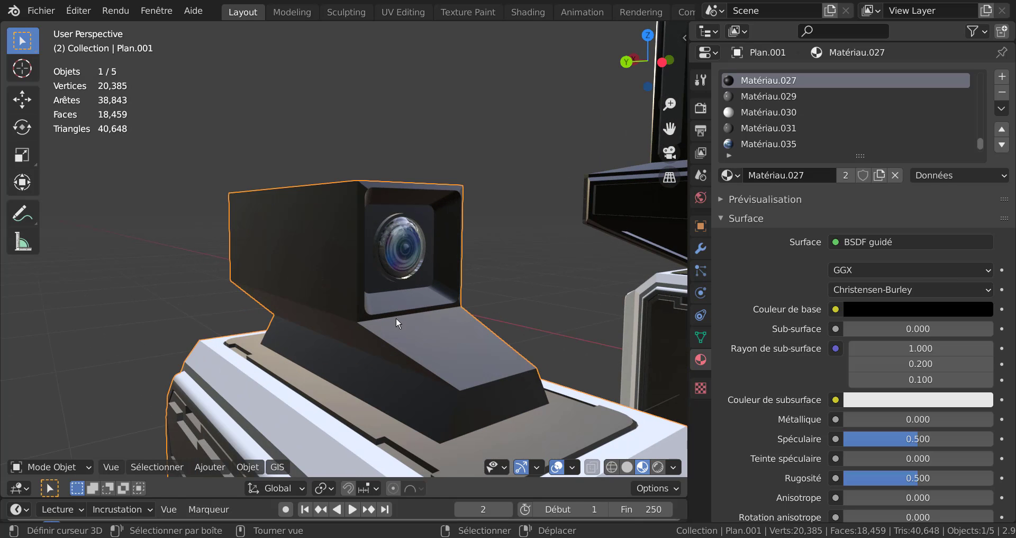
{"action": "middle_click_drag", "start_coordinate": [305, 272], "coordinate": [266, 250]}
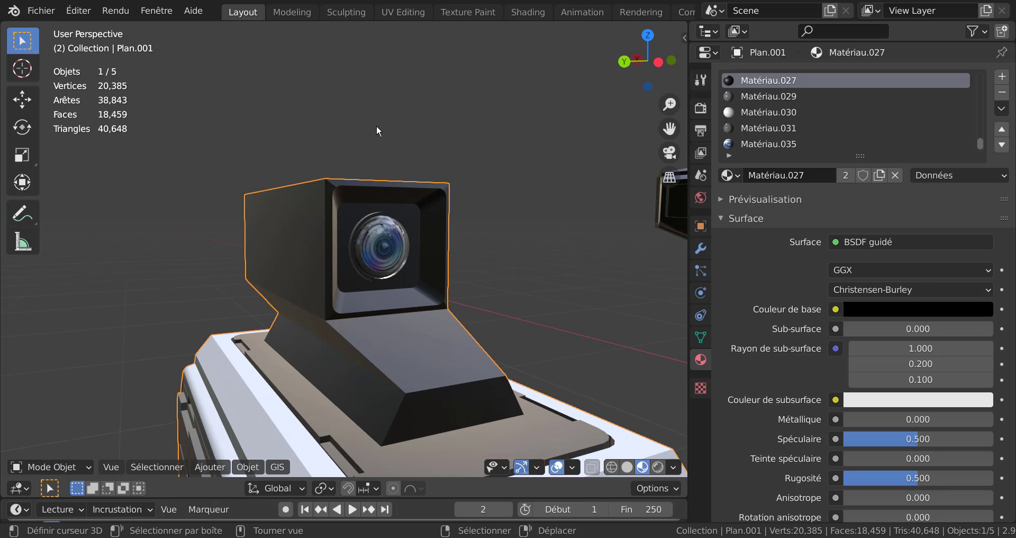
{"action": "scroll", "coordinate": [376, 125], "scroll_direction": "down", "scroll_amount": 3}
{"action": "left_click", "coordinate": [451, 164]}
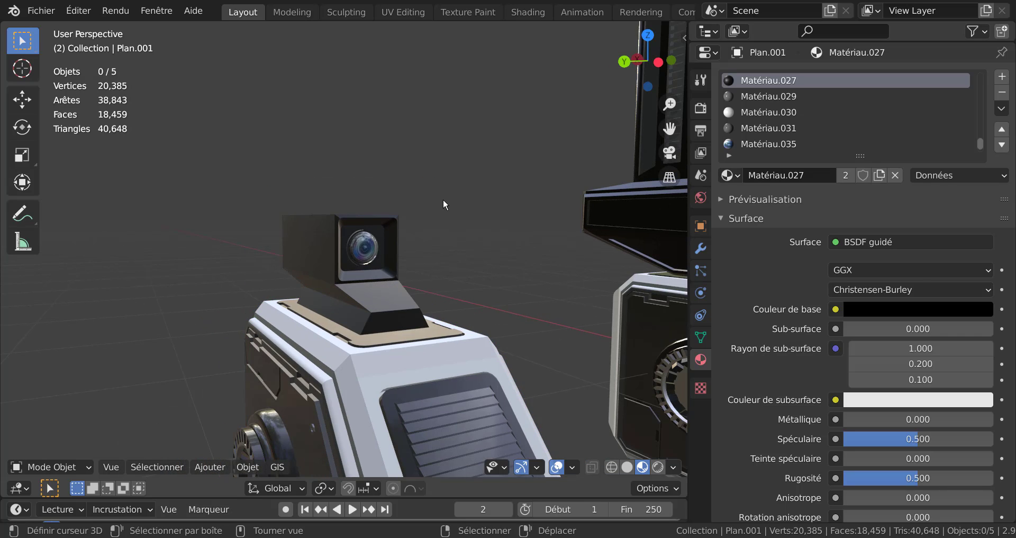
{"action": "middle_click_drag", "start_coordinate": [443, 198], "coordinate": [416, 216]}
{"action": "scroll", "coordinate": [416, 216], "scroll_direction": "up", "scroll_amount": 1}
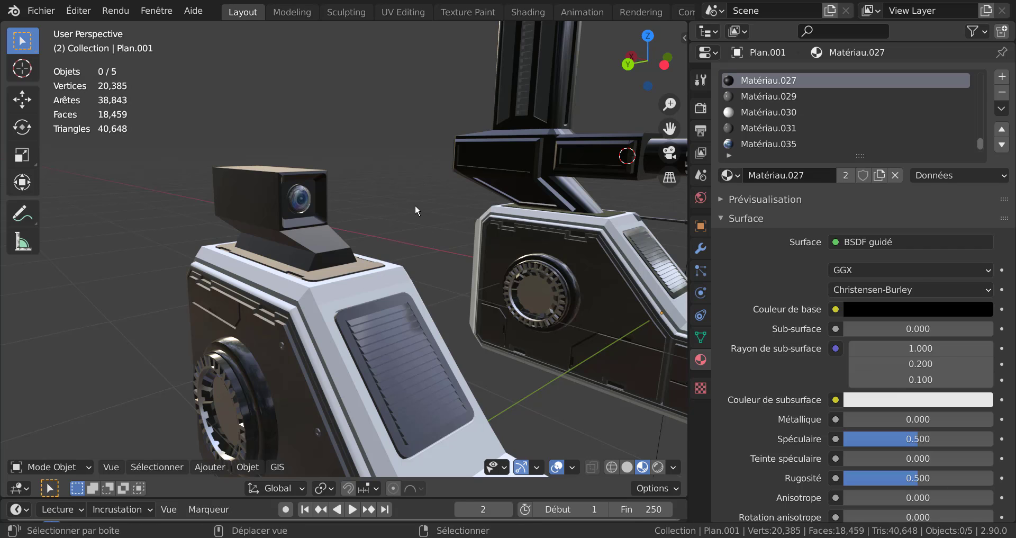
{"action": "middle_click_drag", "start_coordinate": [414, 204], "coordinate": [445, 215], "text": "shift"}
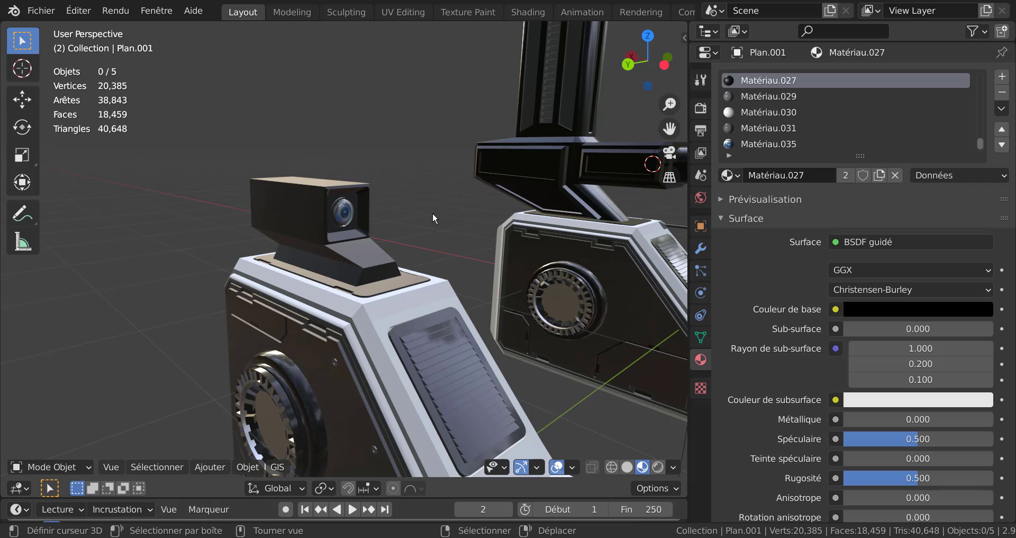
{"action": "middle_click_drag", "start_coordinate": [425, 132], "coordinate": [346, 158]}
{"action": "scroll", "coordinate": [405, 132], "scroll_direction": "down", "scroll_amount": 3}
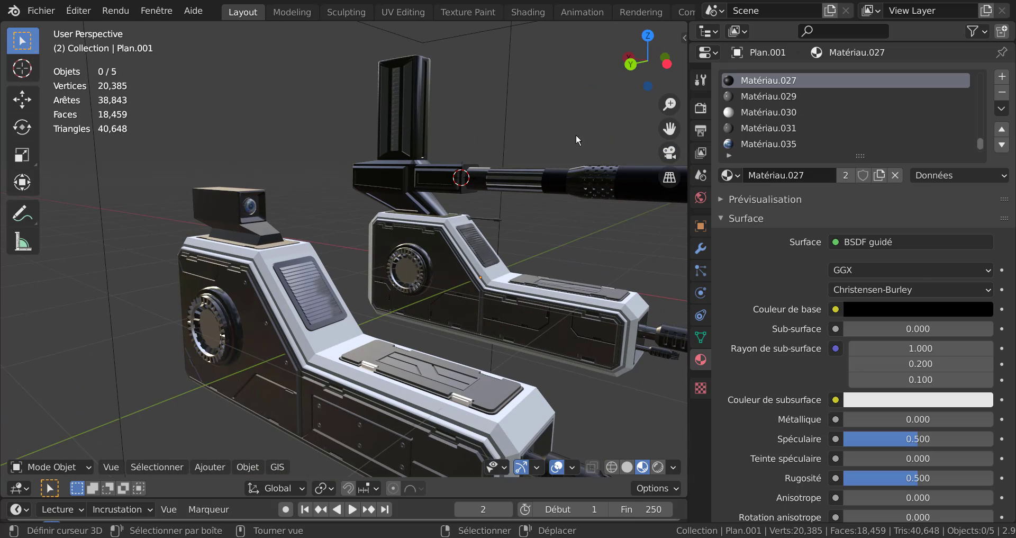